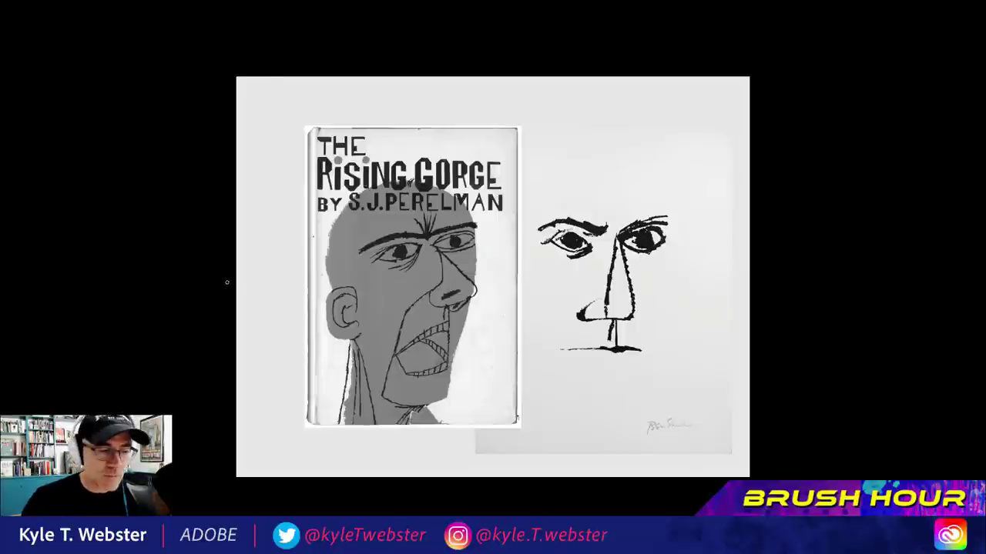
# - Leave full-screen mode, zoom in on the book-cover illustration, then zoom back out to the full composition
pyautogui.press('f')
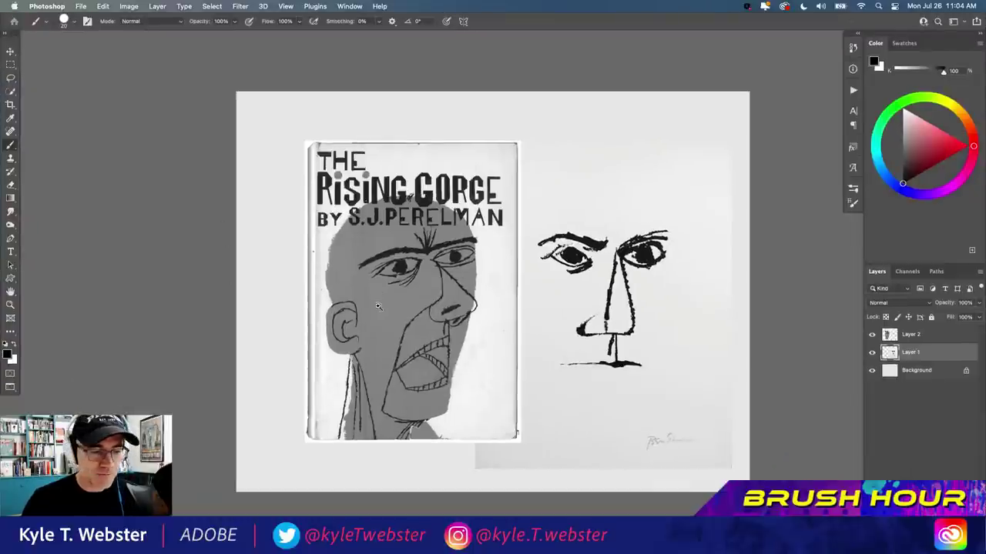
pyautogui.scroll(3, 380, 308)
pyautogui.moveTo(385, 325); pyautogui.dragTo(275, 314)
pyautogui.scroll(2, 342, 289)
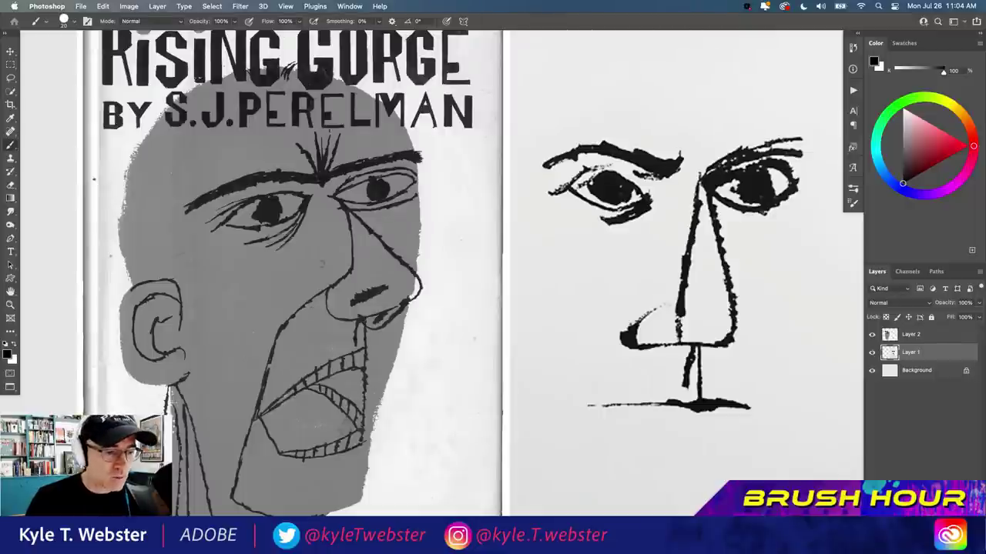
pyautogui.scroll(-2, 293, 318)
pyautogui.scroll(-1, 293, 318)
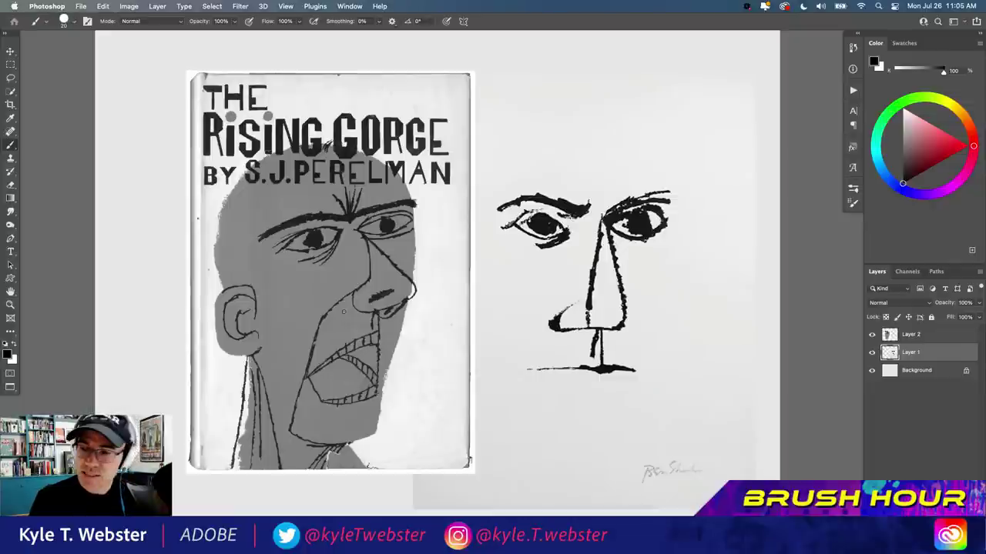
# - Add a new empty layer and select the Draw Along brush from the DRAW ALONG folder
pyautogui.press('super+alt+shift+n')
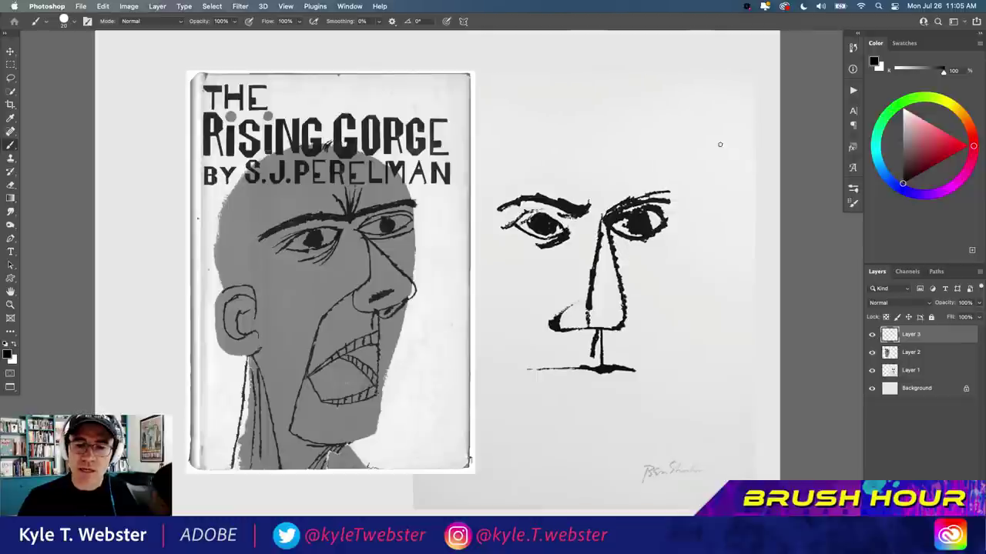
pyautogui.press('F5')
pyautogui.click(656, 221)
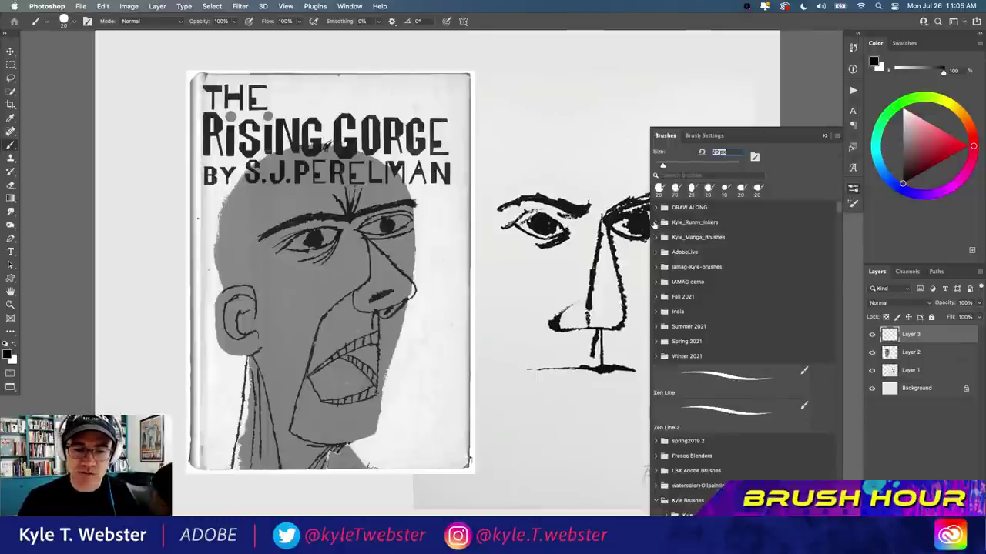
pyautogui.click(656, 207)
pyautogui.click(709, 225)
pyautogui.press('F5')
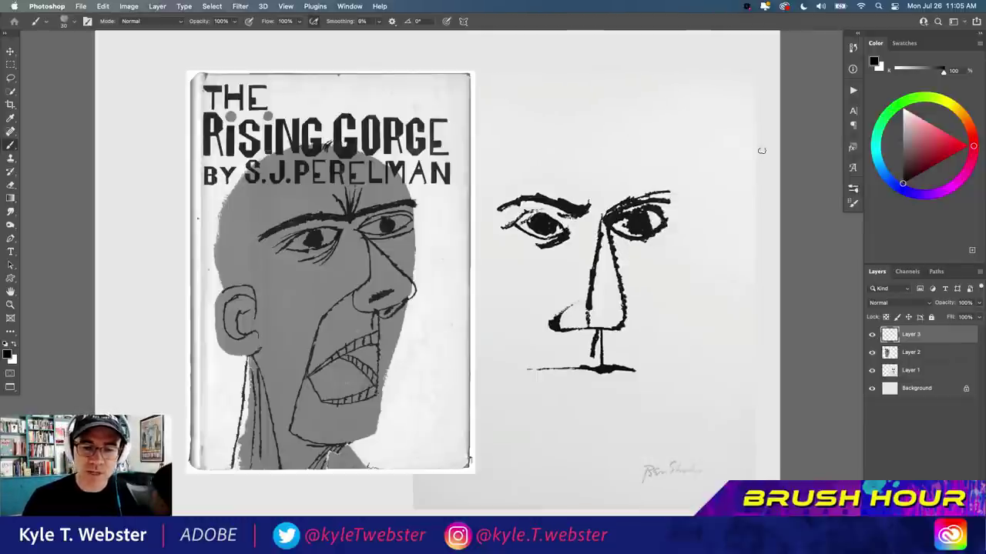
# - Sketch a capped marker pen outline above the face, discarding an initial test stroke
pyautogui.hscroll(3, 337, 271)
pyautogui.scroll(2, 337, 271)
pyautogui.hscroll(1, 337, 271)
pyautogui.scroll(1, 337, 271)
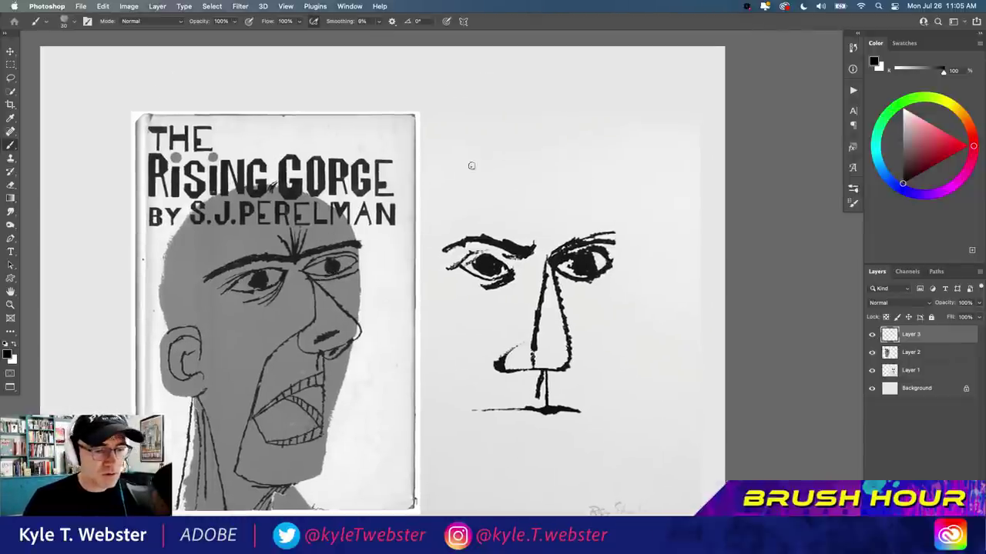
pyautogui.moveTo(568, 142); pyautogui.dragTo(531, 154)
pyautogui.hotkey('ctrl', 'z')
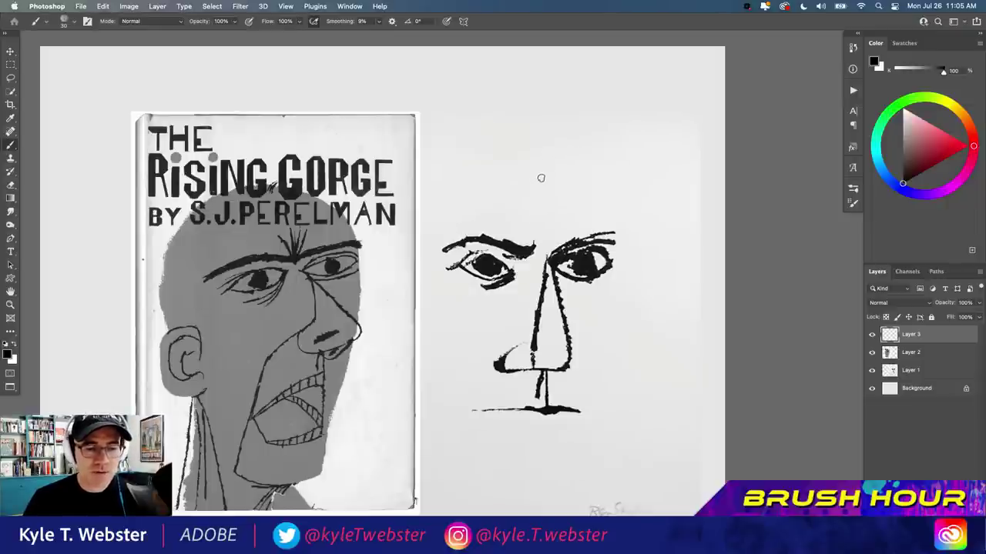
pyautogui.moveTo(542, 145)
pyautogui.mouseDown()
pyautogui.moveTo(532, 146)
pyautogui.moveTo(535, 191)
pyautogui.mouseUp()
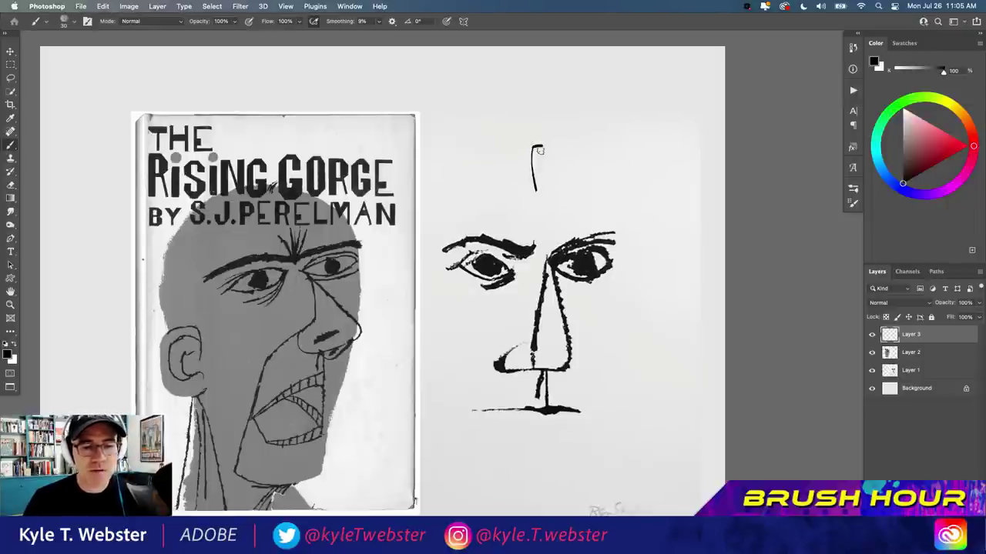
pyautogui.moveTo(542, 147); pyautogui.dragTo(545, 190)
pyautogui.scroll(5, 507, 134)
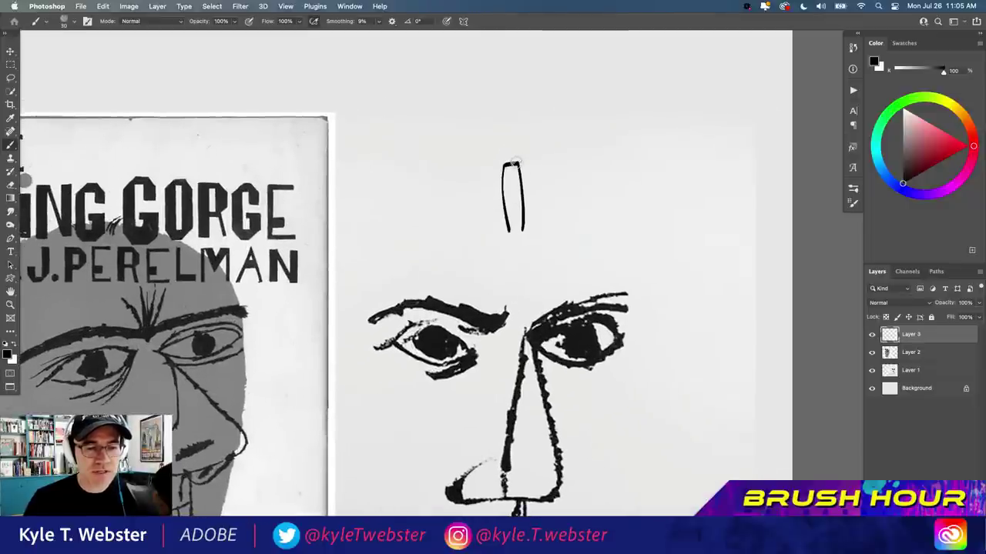
pyautogui.moveTo(516, 157)
pyautogui.mouseDown()
pyautogui.moveTo(503, 160)
pyautogui.moveTo(515, 162)
pyautogui.moveTo(508, 143)
pyautogui.moveTo(506, 154)
pyautogui.mouseUp()
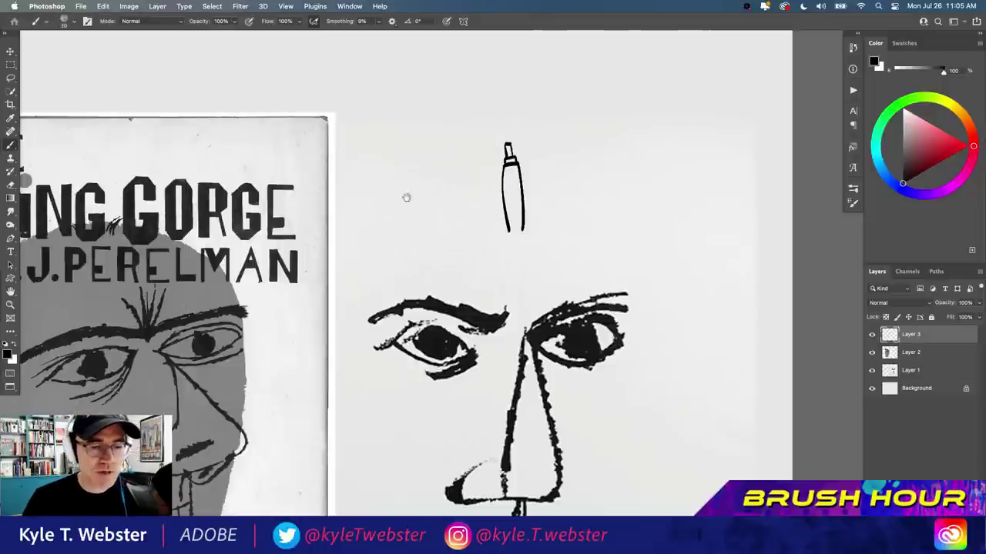
# - Draw a small box left of the pen and undo the extra marker strokes above it
pyautogui.hscroll(-3, 404, 196)
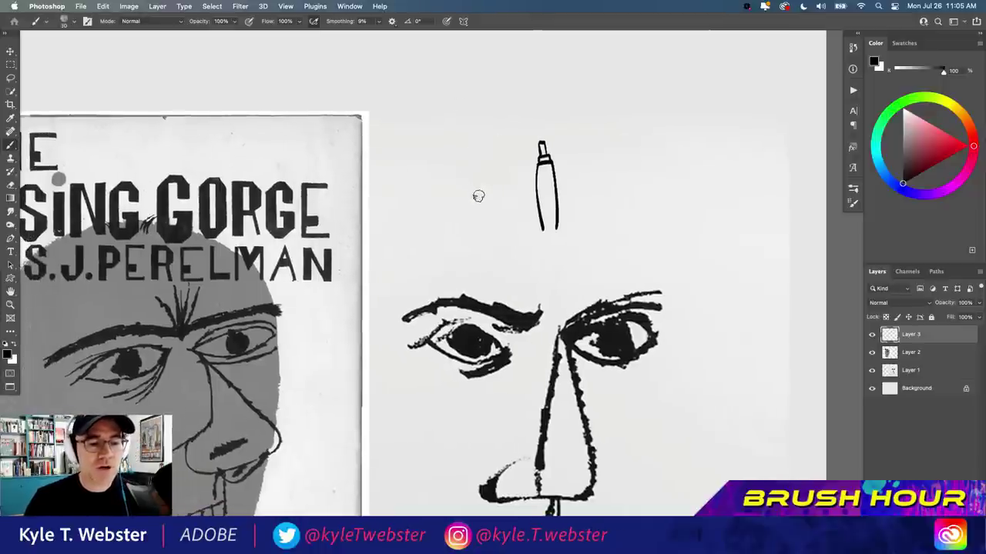
pyautogui.moveTo(478, 196)
pyautogui.mouseDown()
pyautogui.moveTo(478, 182)
pyautogui.moveTo(447, 185)
pyautogui.moveTo(450, 199)
pyautogui.moveTo(484, 199)
pyautogui.moveTo(445, 216)
pyautogui.moveTo(485, 216)
pyautogui.mouseUp()
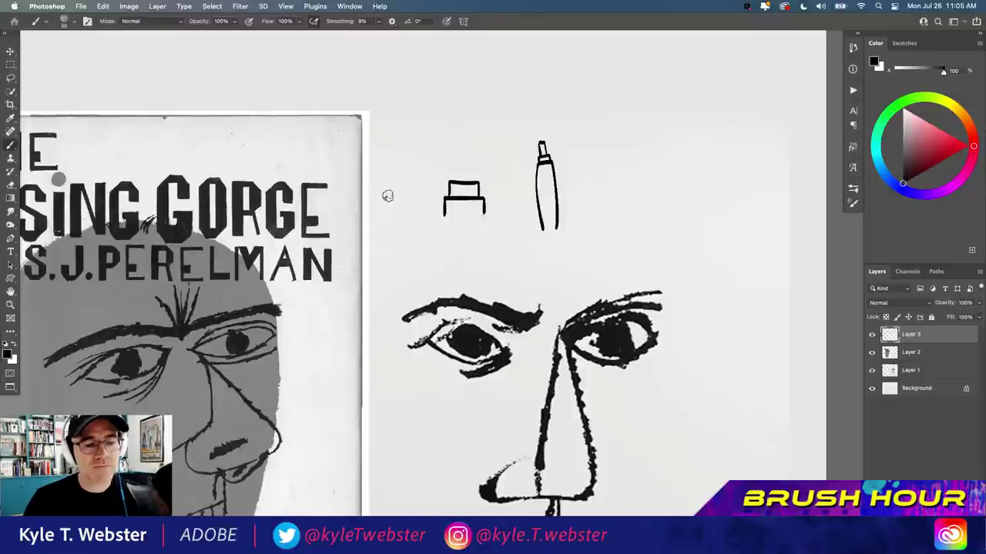
pyautogui.moveTo(479, 176)
pyautogui.mouseDown()
pyautogui.moveTo(478, 153)
pyautogui.moveTo(450, 172)
pyautogui.moveTo(456, 163)
pyautogui.moveTo(469, 168)
pyautogui.mouseUp()
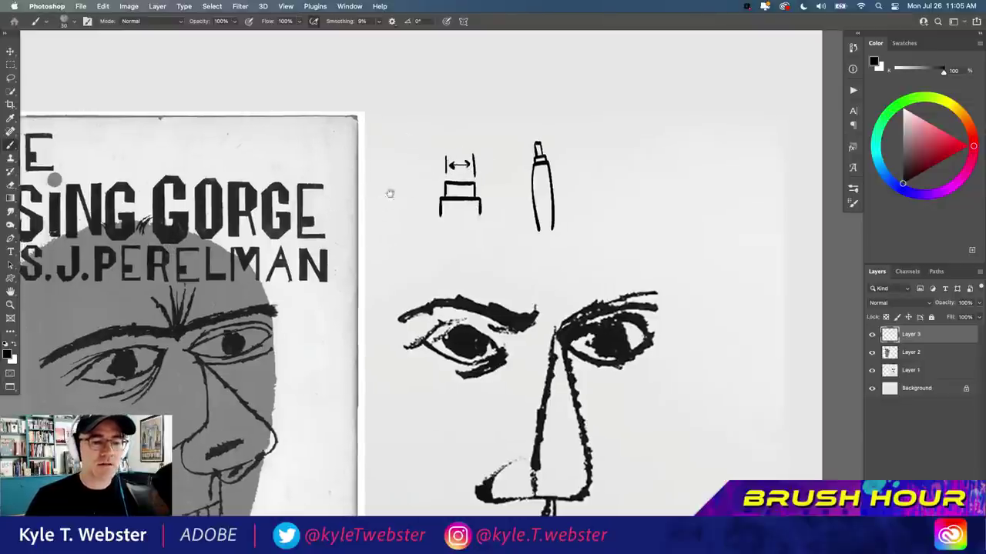
pyautogui.hscroll(2, 392, 193)
pyautogui.press('super+z')
pyautogui.press('super+z')
pyautogui.press('super+z')
pyautogui.press('super+z')
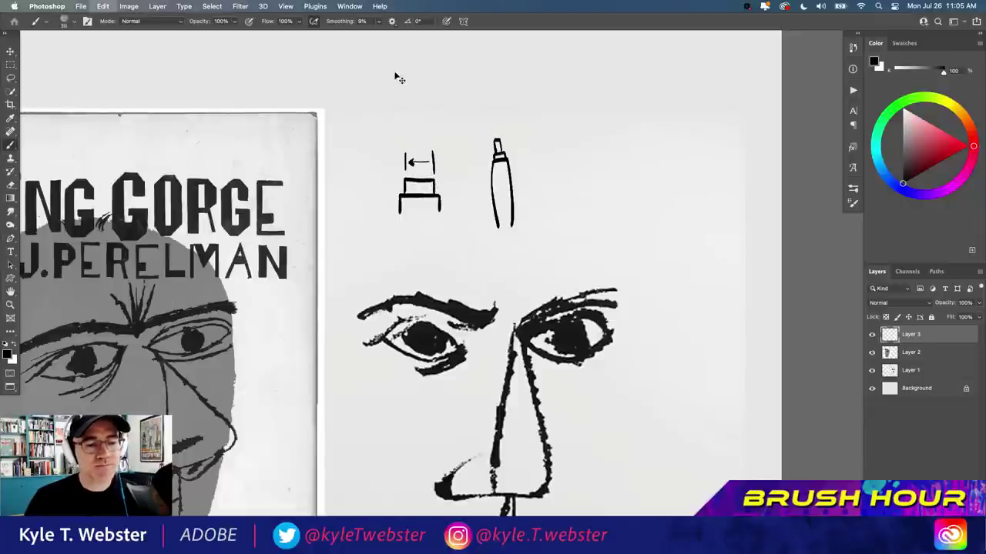
pyautogui.press('super+z')
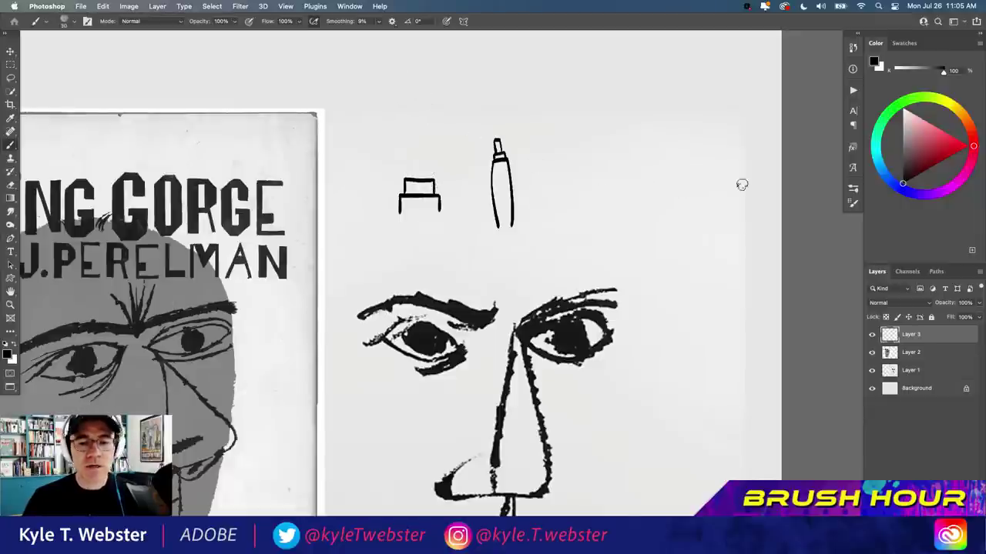
# - Select Kyle's Inkbox - Parallel KTW from Kyle Brushes > megapack > Inkbox at 100 px
pyautogui.click(852, 187)
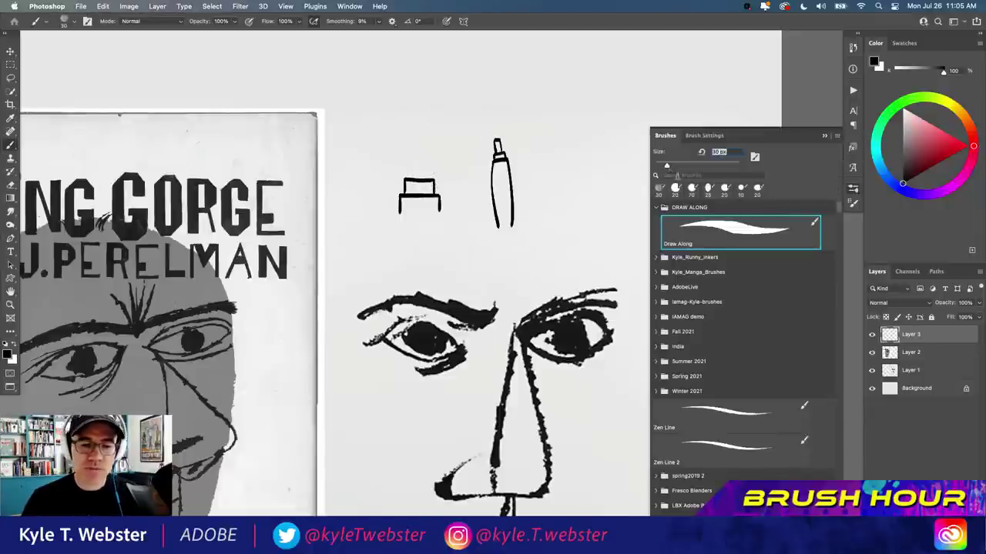
pyautogui.scroll(-10, 838, 217)
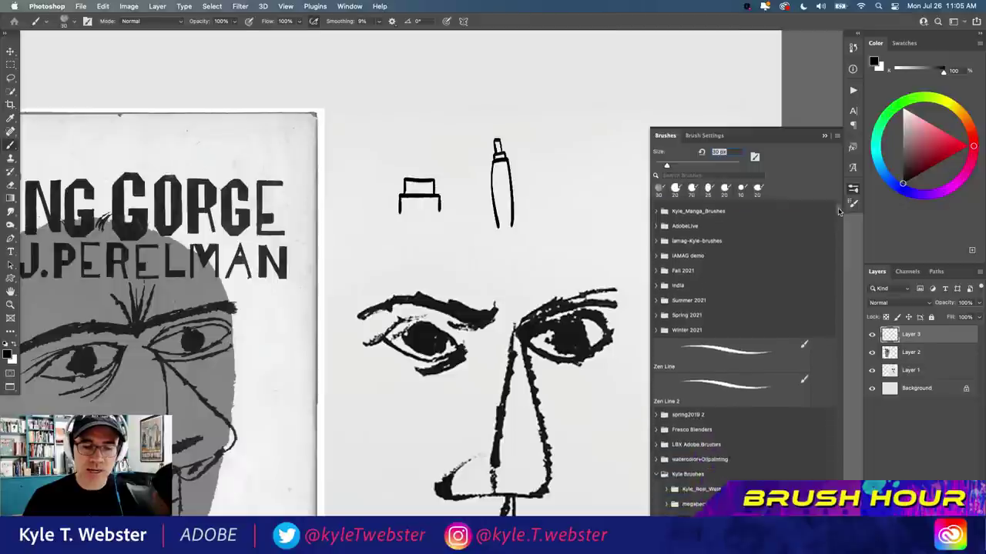
pyautogui.scroll(-2, 838, 217)
pyautogui.click(666, 270)
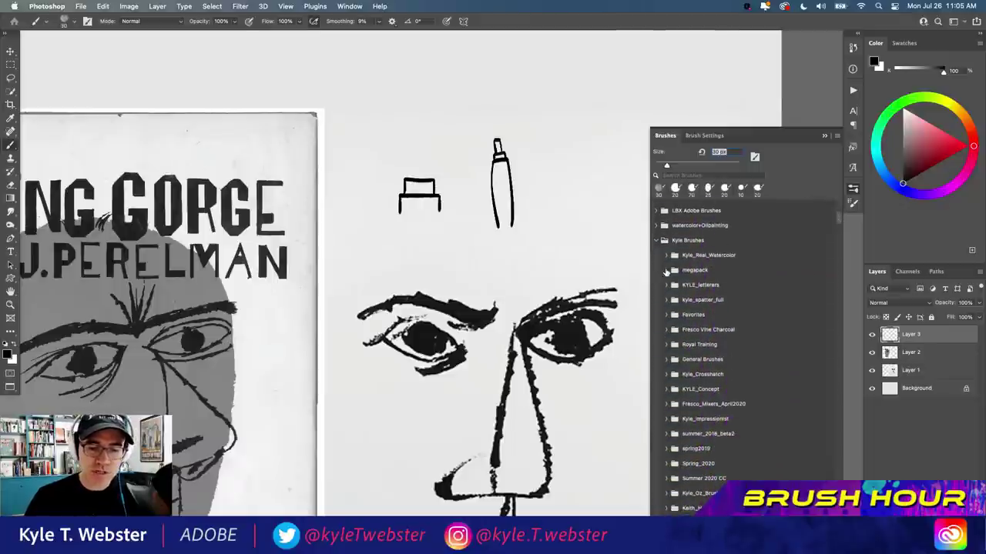
pyautogui.click(675, 360)
pyautogui.scroll(-3, 836, 216)
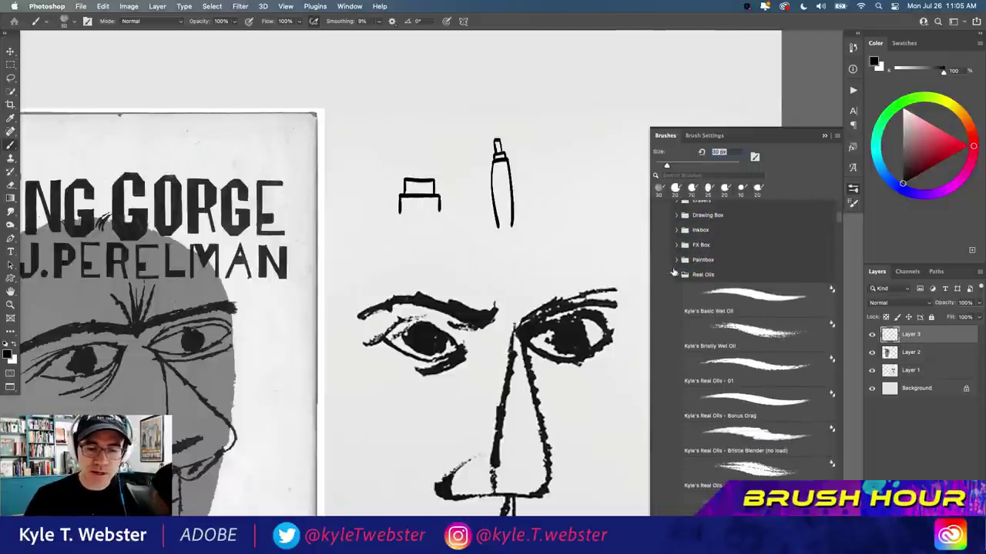
pyautogui.click(677, 229)
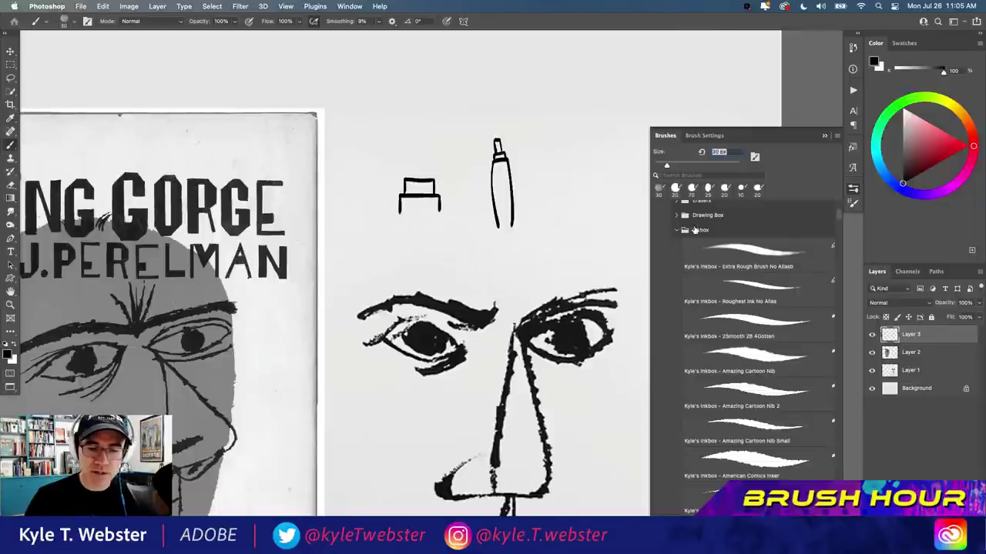
pyautogui.scroll(-1, 837, 215)
pyautogui.scroll(-10, 838, 216)
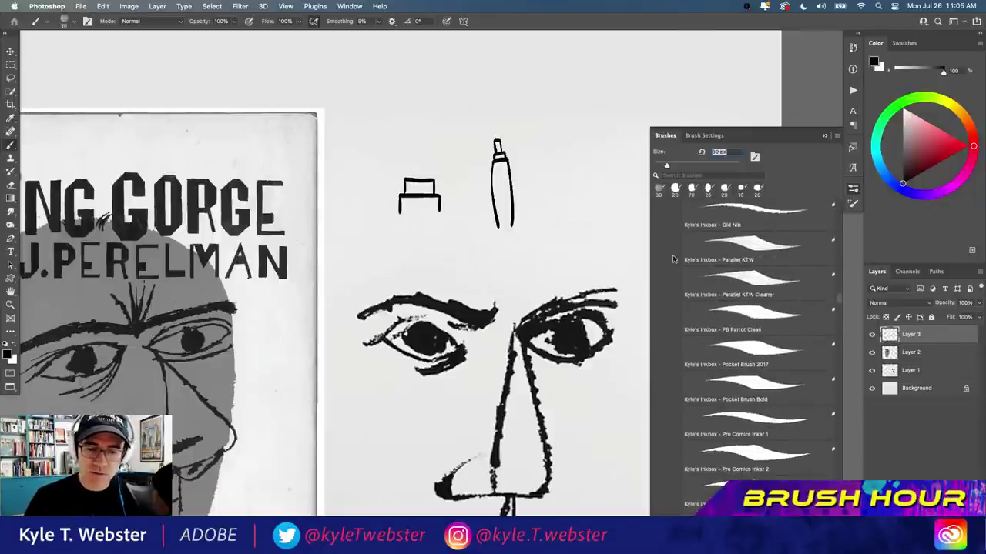
pyautogui.click(744, 245)
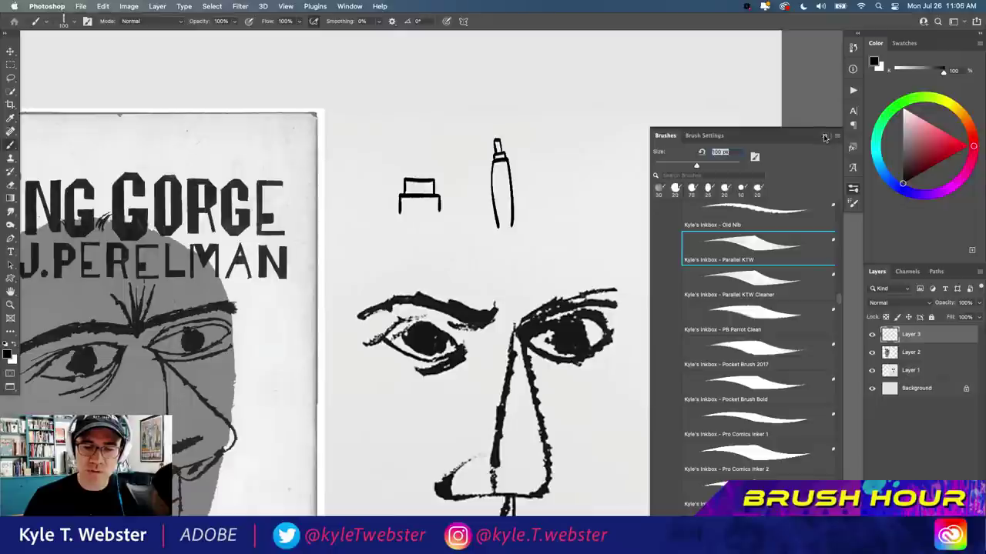
# - Paint vertical, horizontal and block test strokes with the Parallel KTW brush above the sketches
pyautogui.click(824, 136)
pyautogui.moveTo(546, 209); pyautogui.dragTo(493, 351)
pyautogui.moveTo(587, 212); pyautogui.dragTo(588, 319)
pyautogui.moveTo(542, 231); pyautogui.dragTo(438, 231)
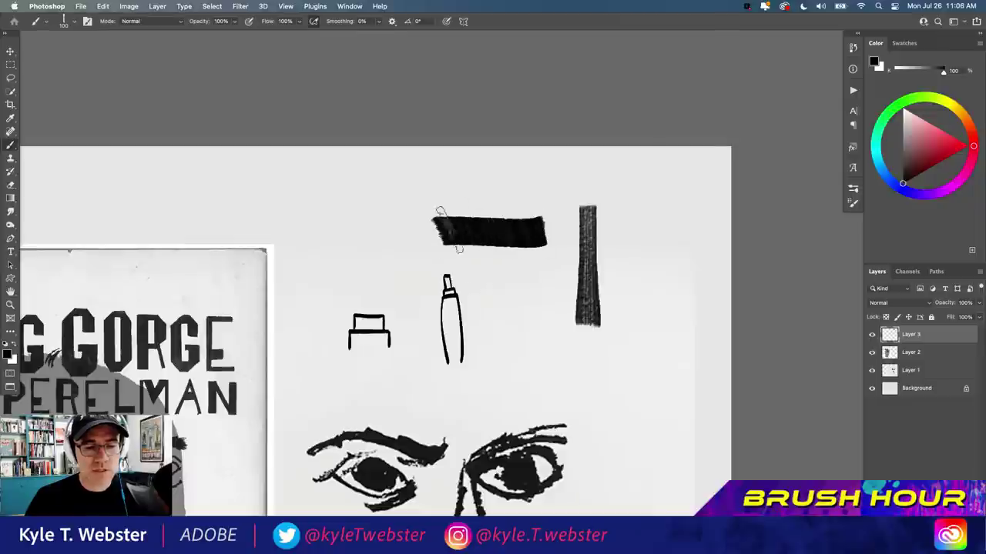
pyautogui.moveTo(383, 214); pyautogui.dragTo(383, 259)
pyautogui.moveTo(318, 220); pyautogui.dragTo(318, 254)
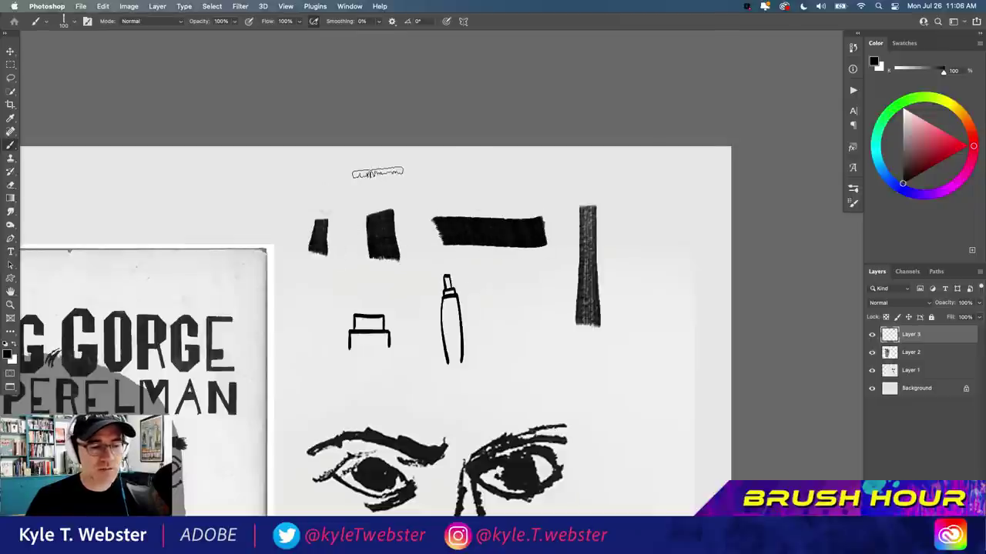
pyautogui.moveTo(378, 176)
pyautogui.mouseDown()
pyautogui.moveTo(268, 189)
pyautogui.moveTo(273, 207)
pyautogui.mouseUp()
# - Add a few angled test marks, then clear Layer 3 and fit the whole document on screen
pyautogui.moveTo(200, 172); pyautogui.dragTo(234, 216)
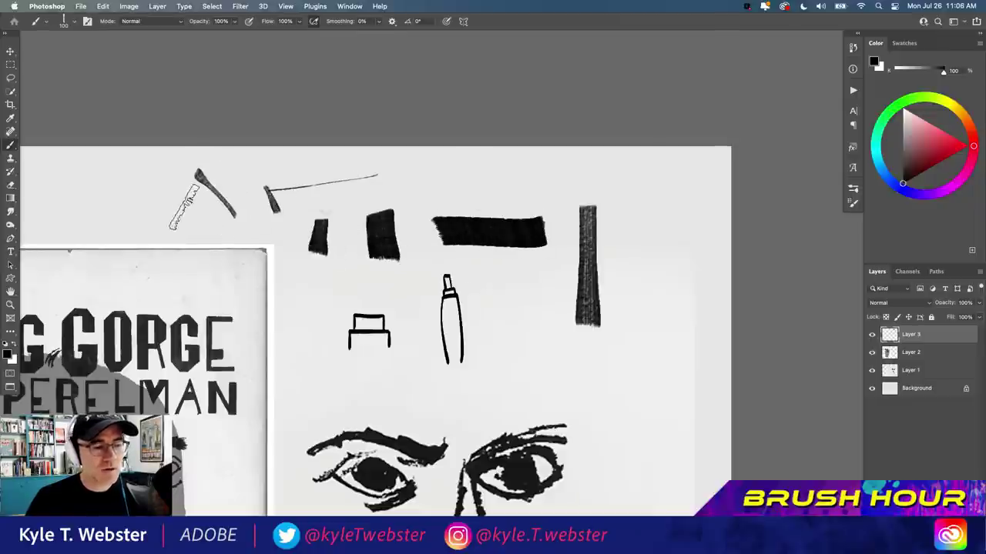
pyautogui.moveTo(159, 188); pyautogui.dragTo(186, 209)
pyautogui.moveTo(670, 284)
pyautogui.mouseDown()
pyautogui.moveTo(616, 302)
pyautogui.moveTo(623, 366)
pyautogui.moveTo(651, 391)
pyautogui.mouseUp()
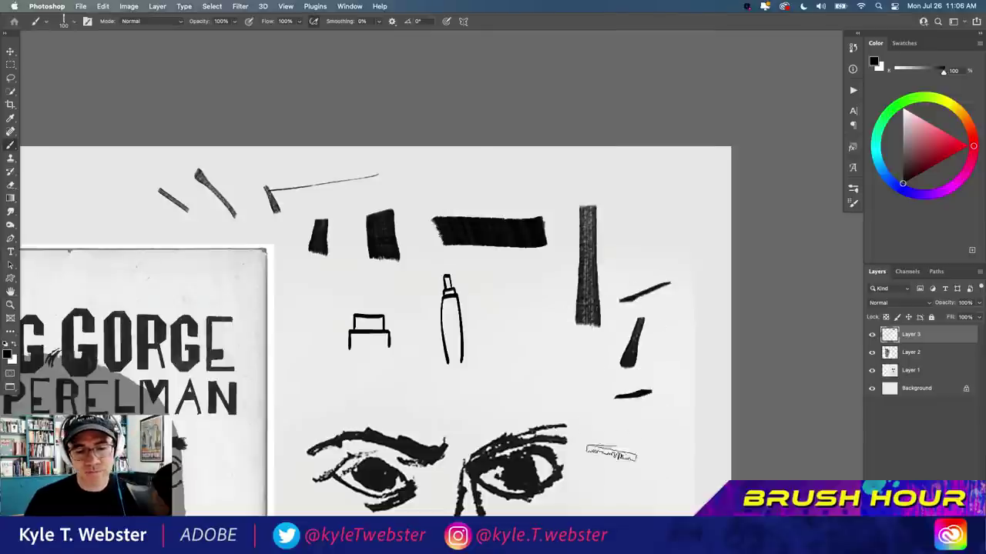
pyautogui.moveTo(613, 450); pyautogui.dragTo(585, 405)
pyautogui.moveTo(560, 367); pyautogui.dragTo(523, 356)
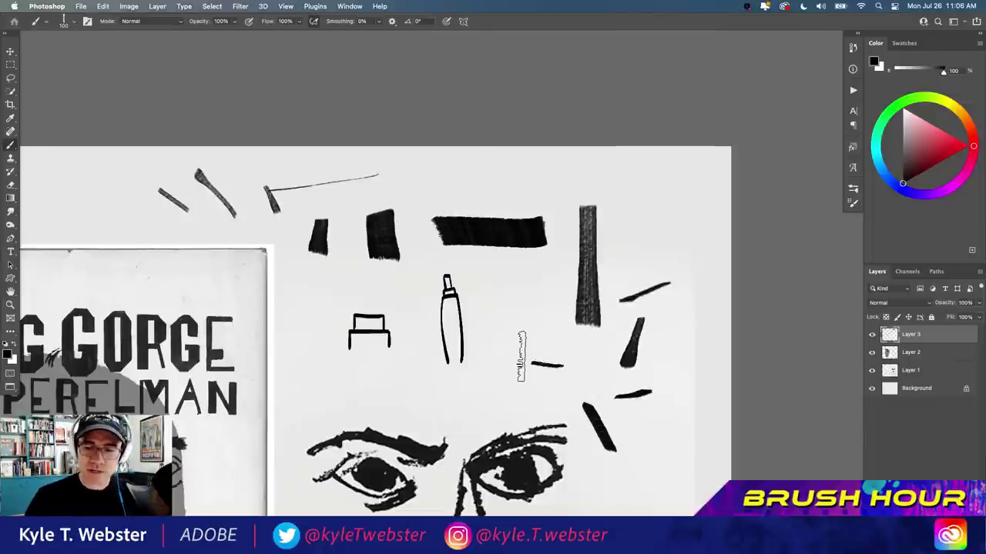
pyautogui.press('Delete')
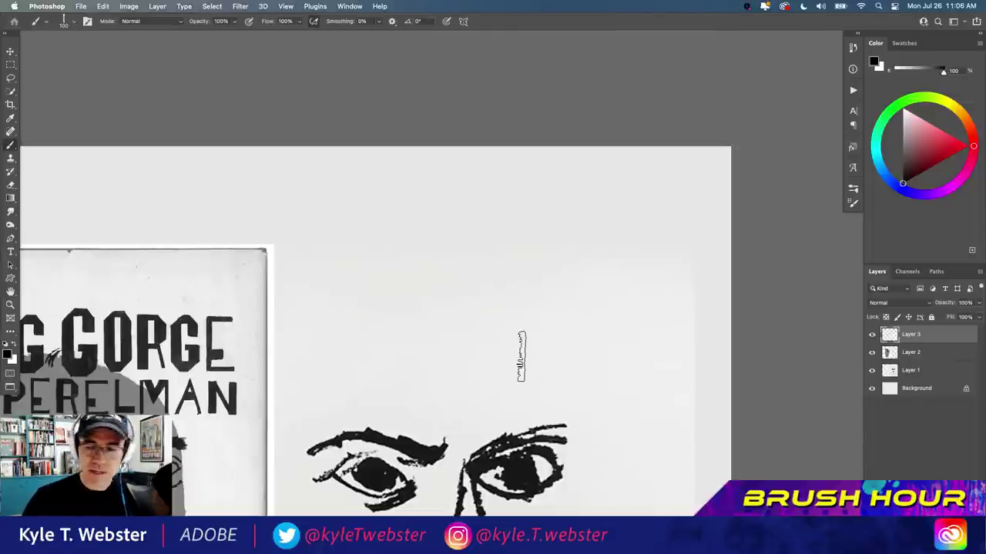
pyautogui.press('super+0')
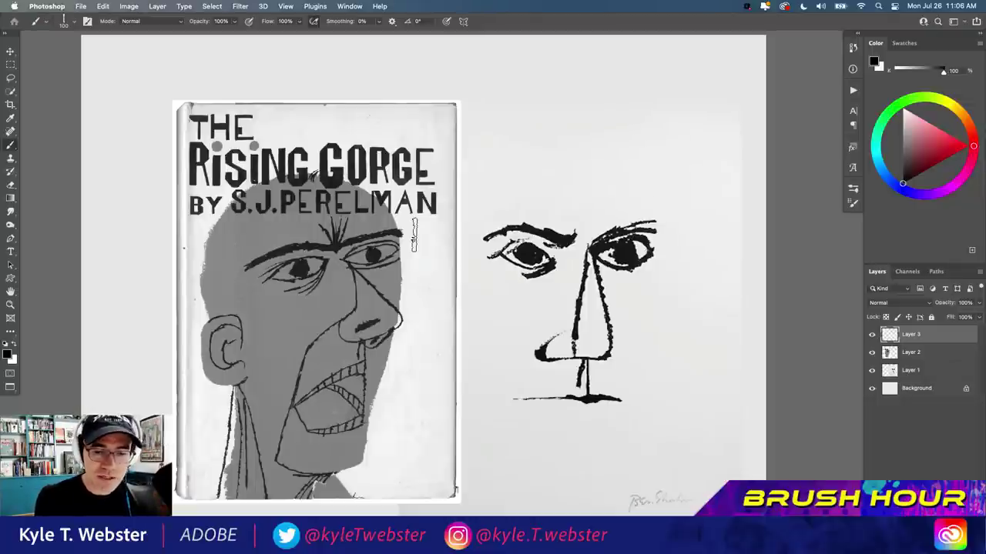
# - Choose Get More Brushes… from the Brushes panel options to reach Adobe's download page
pyautogui.click(852, 190)
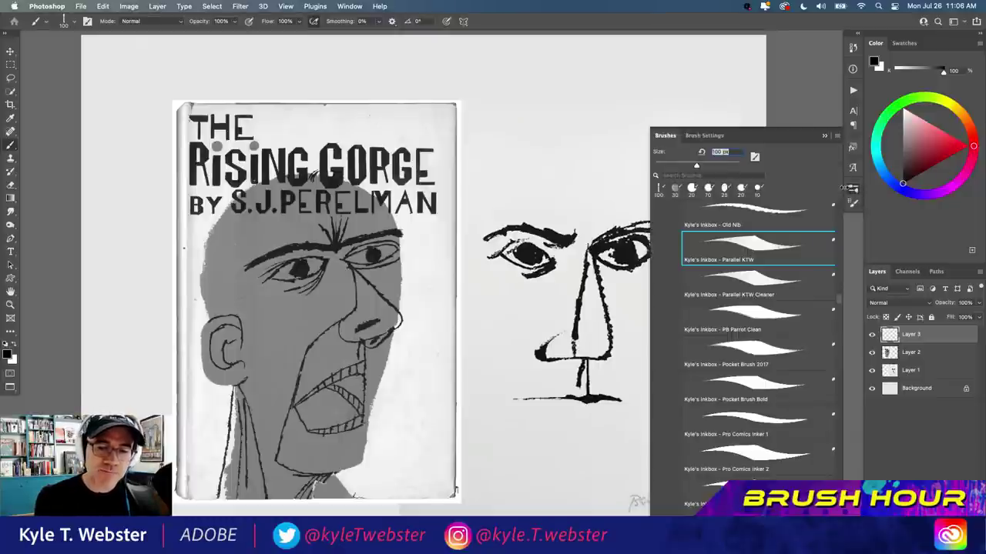
pyautogui.click(837, 137)
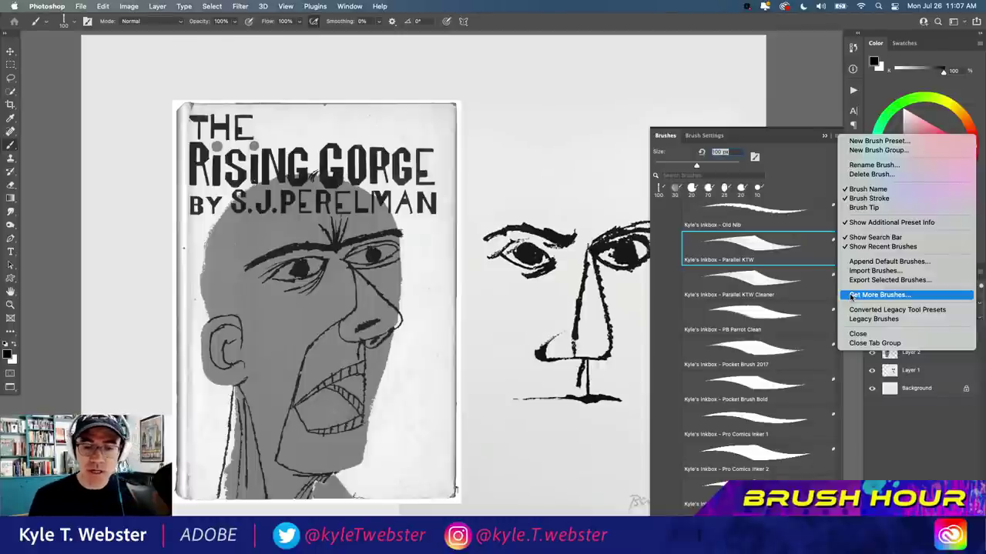
pyautogui.click(853, 297)
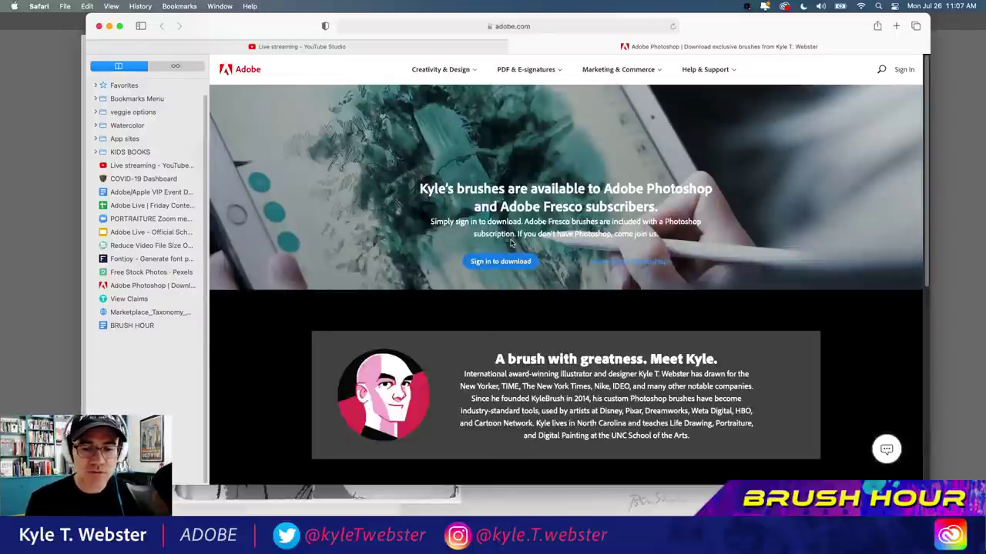
# - Scroll the Adobe brushes page, close it in Safari, and return to Photoshop
pyautogui.moveTo(926, 211); pyautogui.dragTo(921, 232)
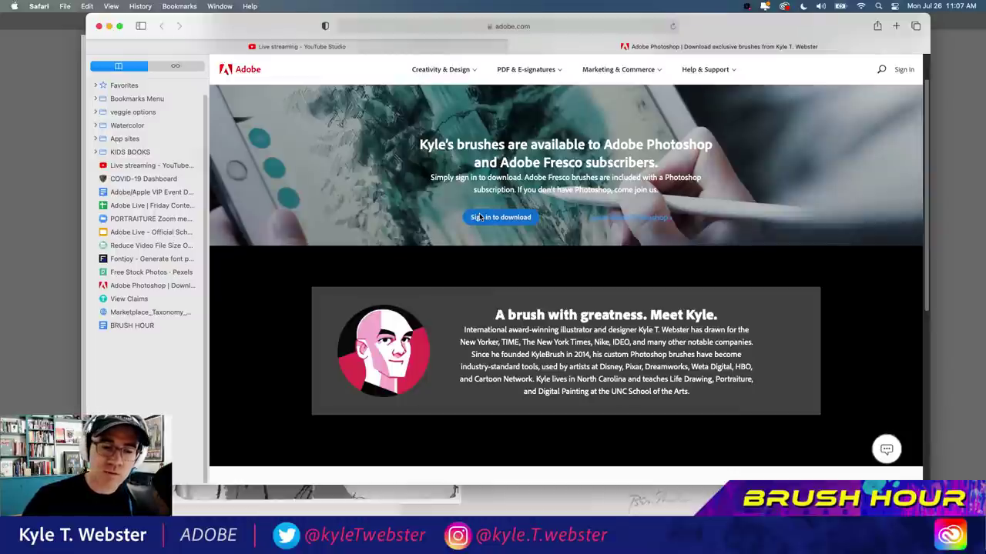
pyautogui.press('super+w')
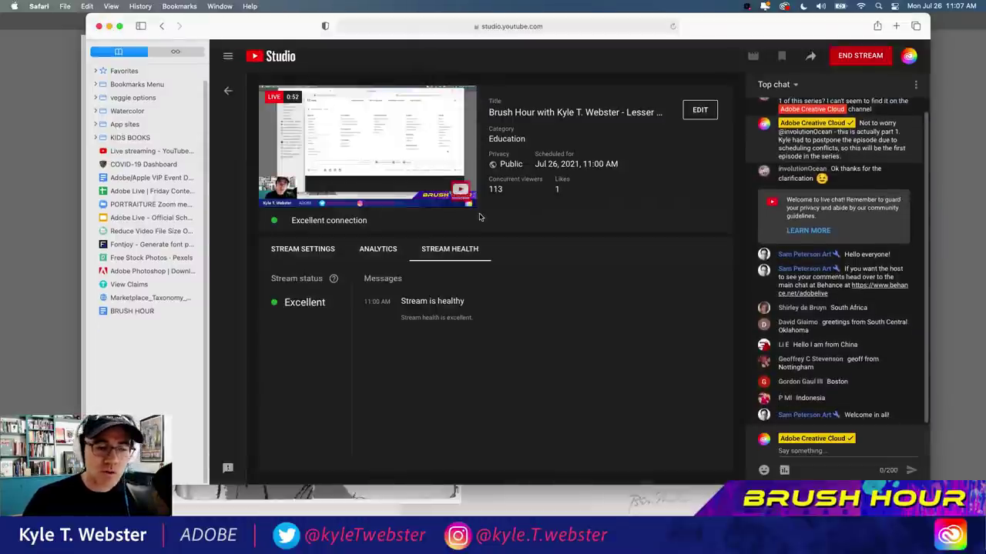
pyautogui.press('super+Tab')
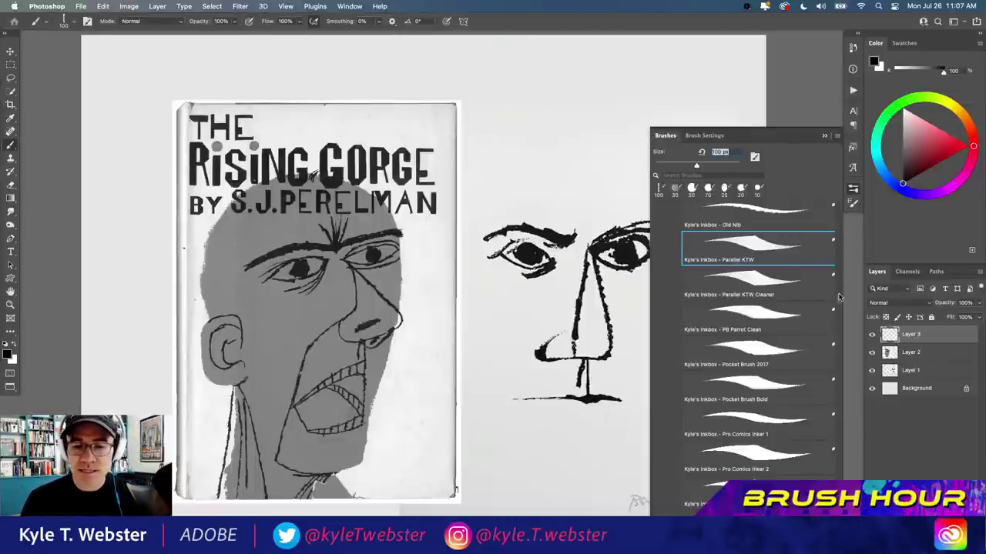
# - Expand Kyle_Runny_Inkers to reveal the Blot Bot brushes and hide Layer 2 and Layer 1
pyautogui.scroll(5, 840, 296)
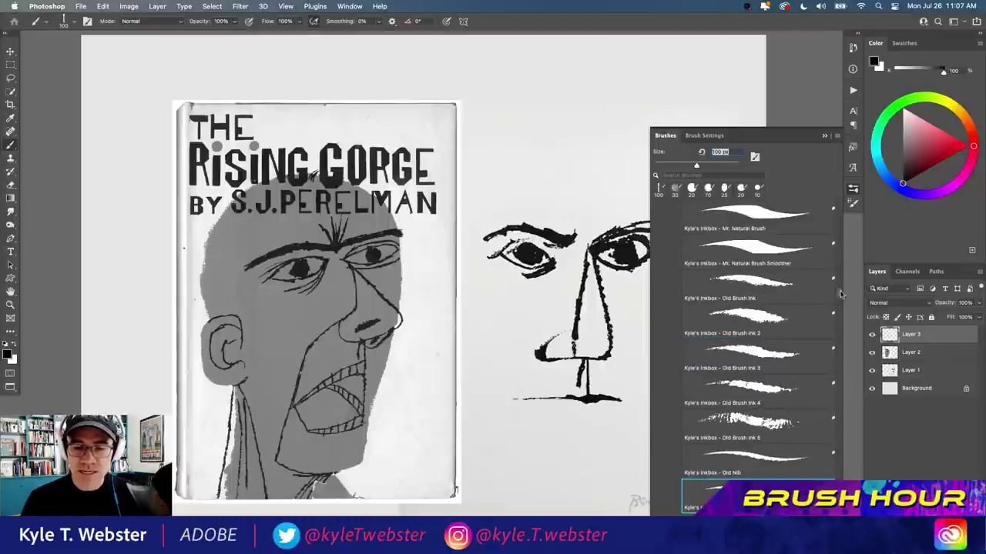
pyautogui.scroll(10, 840, 295)
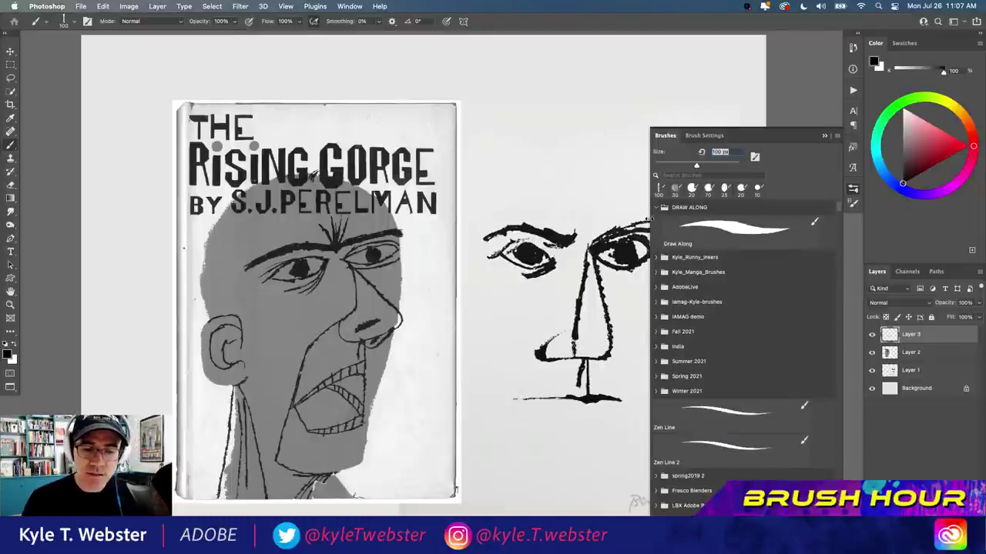
pyautogui.click(661, 257)
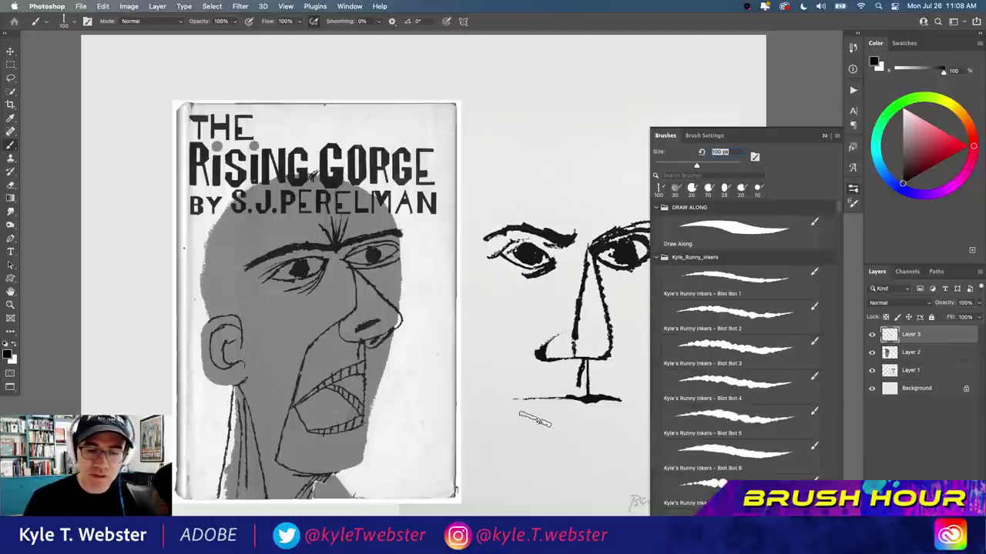
pyautogui.click(871, 352)
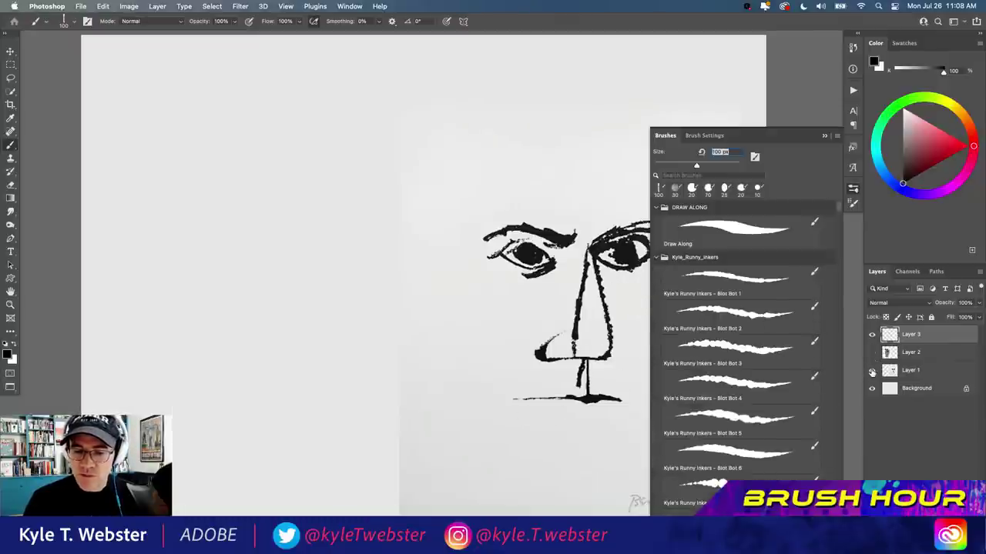
pyautogui.click(872, 370)
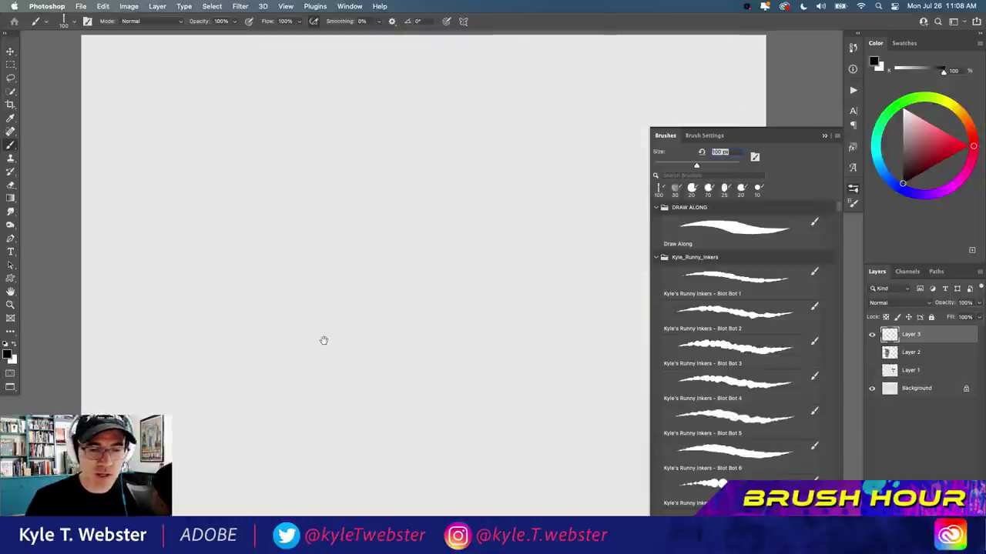
# - Collapse Kyle_Runny_Inkers, then browse and close the Winter 2021 brush folder
pyautogui.press('space')
pyautogui.moveTo(324, 339); pyautogui.dragTo(321, 324)
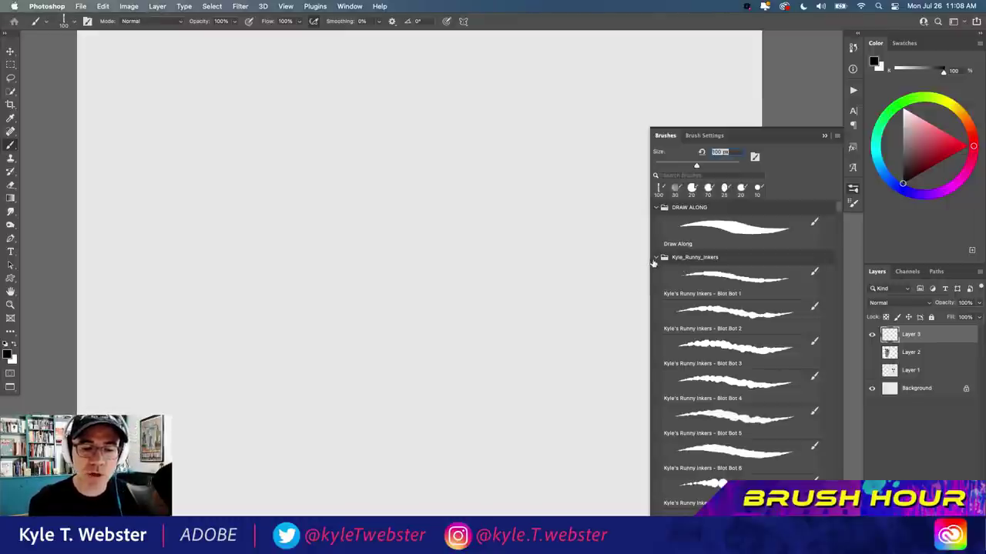
pyautogui.click(656, 258)
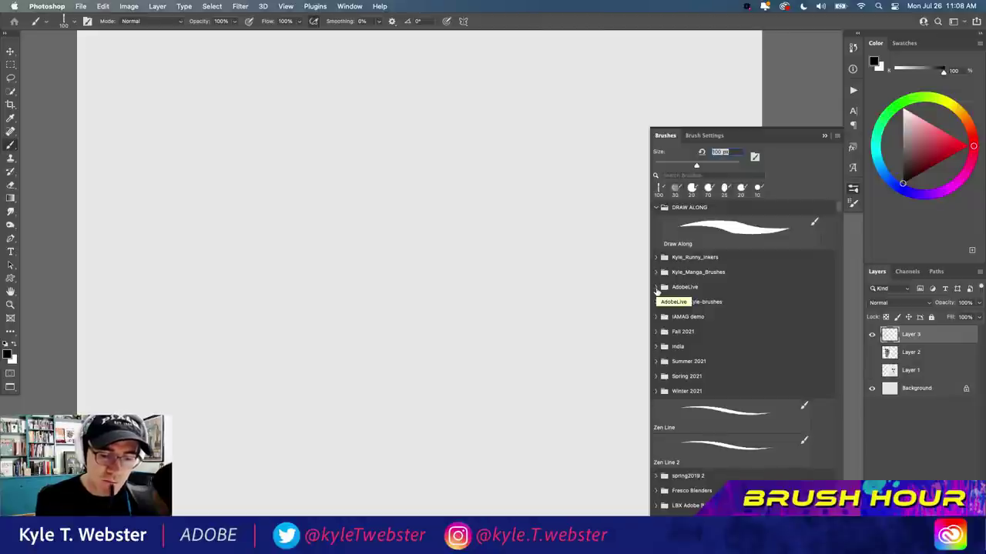
pyautogui.scroll(-2, 840, 209)
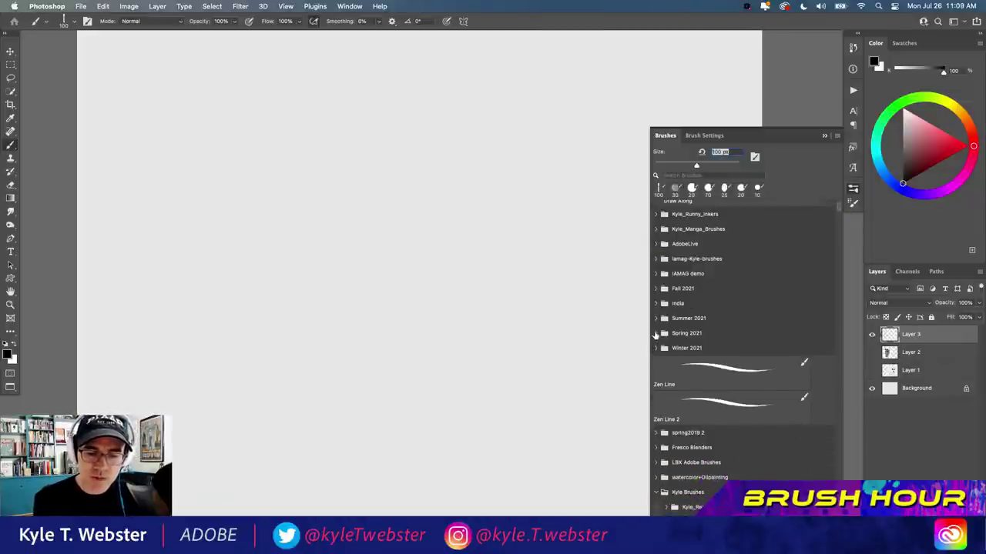
pyautogui.click(655, 348)
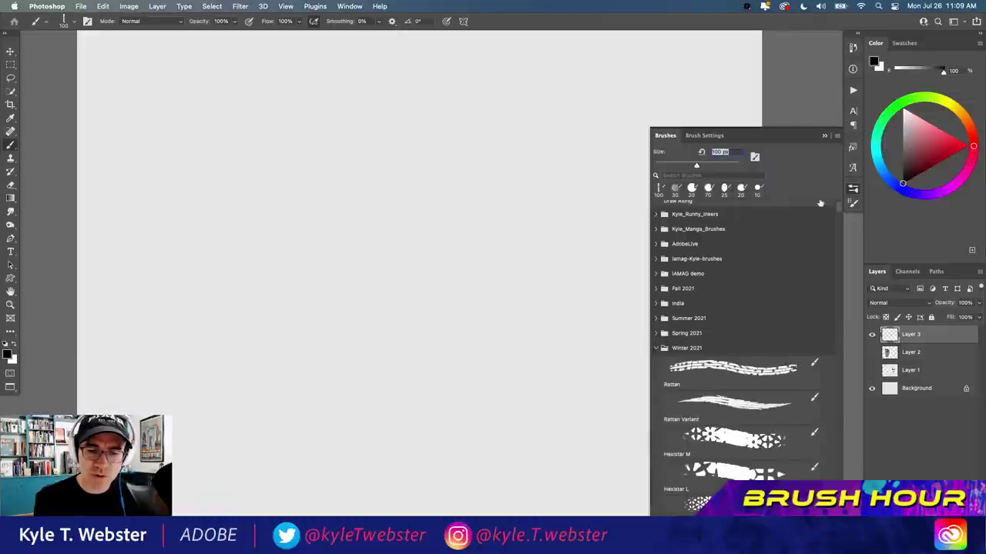
pyautogui.scroll(-15, 839, 208)
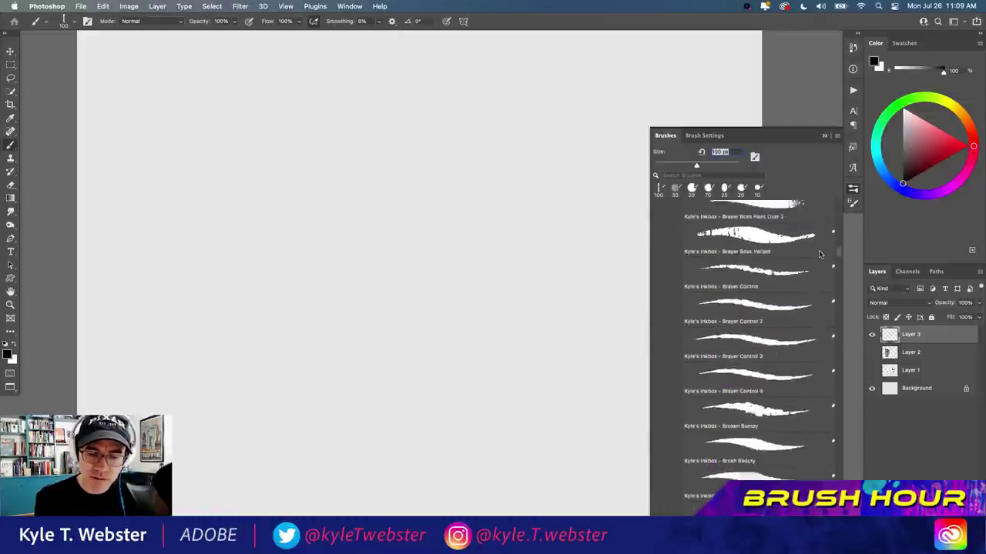
pyautogui.scroll(10, 817, 246)
pyautogui.scroll(-2, 814, 233)
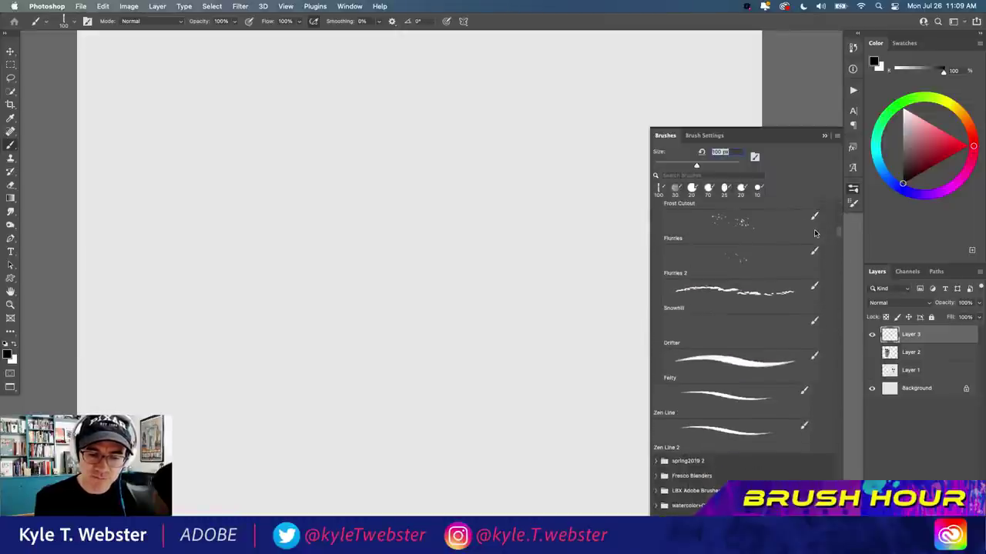
pyautogui.scroll(1, 815, 232)
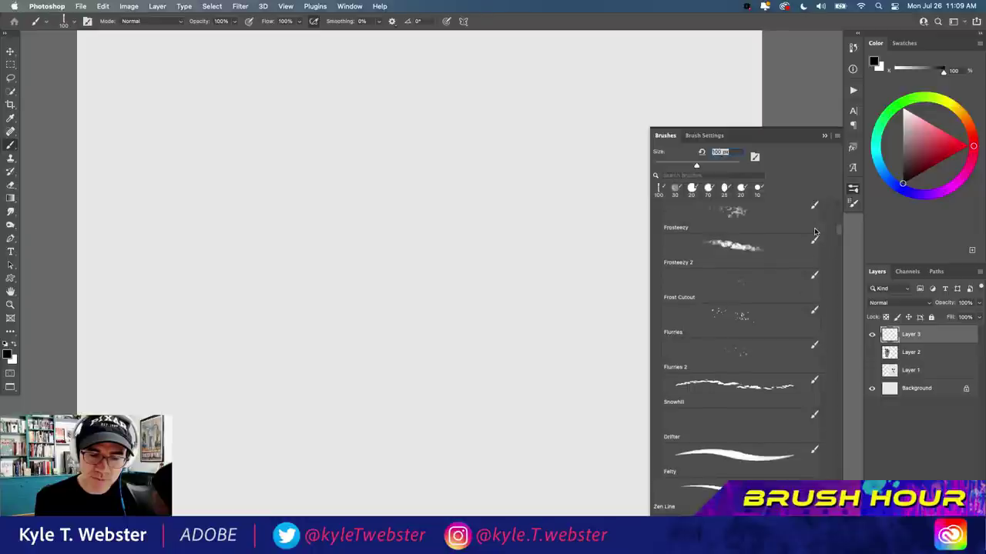
pyautogui.scroll(10, 814, 231)
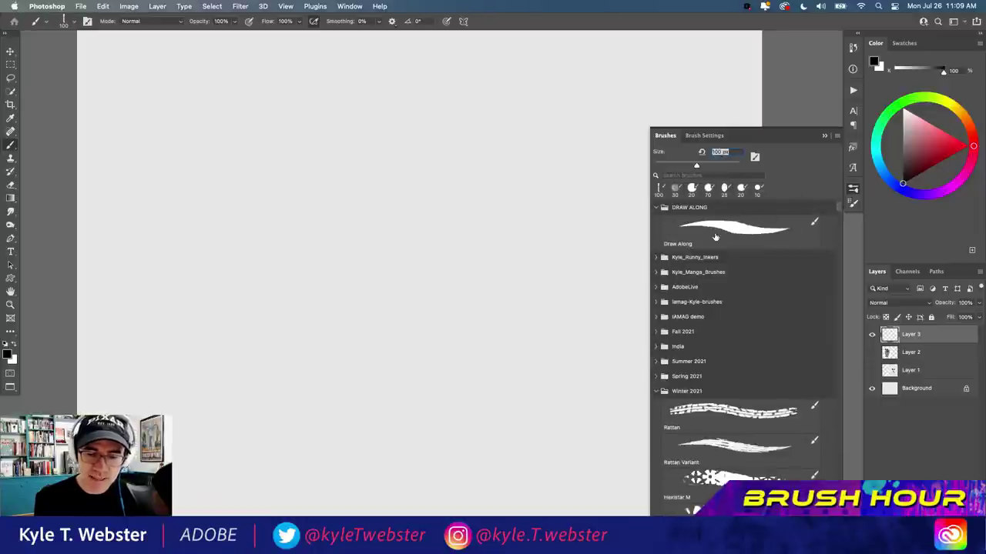
pyautogui.click(657, 391)
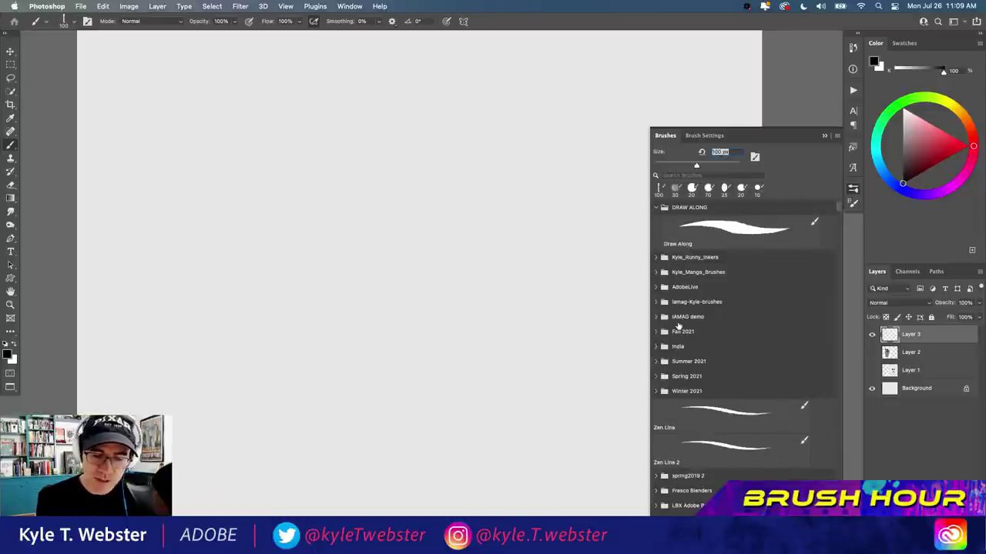
# - Select the Draw Along brush at 100 px, then browse and close the Spring_2020 folder
pyautogui.click(820, 235)
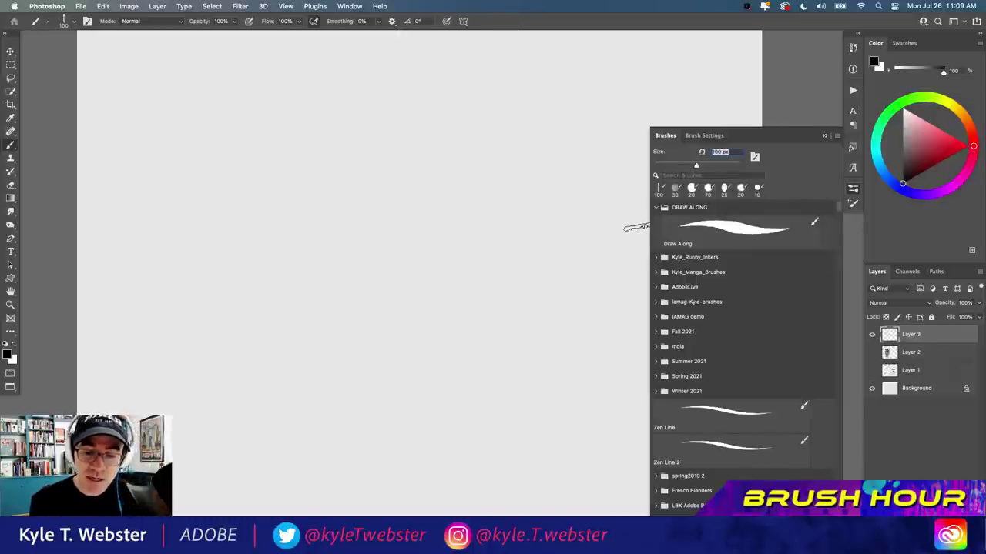
pyautogui.press(']')
pyautogui.press(']')
pyautogui.press(']')
pyautogui.press(']')
pyautogui.press(']')
pyautogui.press(']')
pyautogui.press(']')
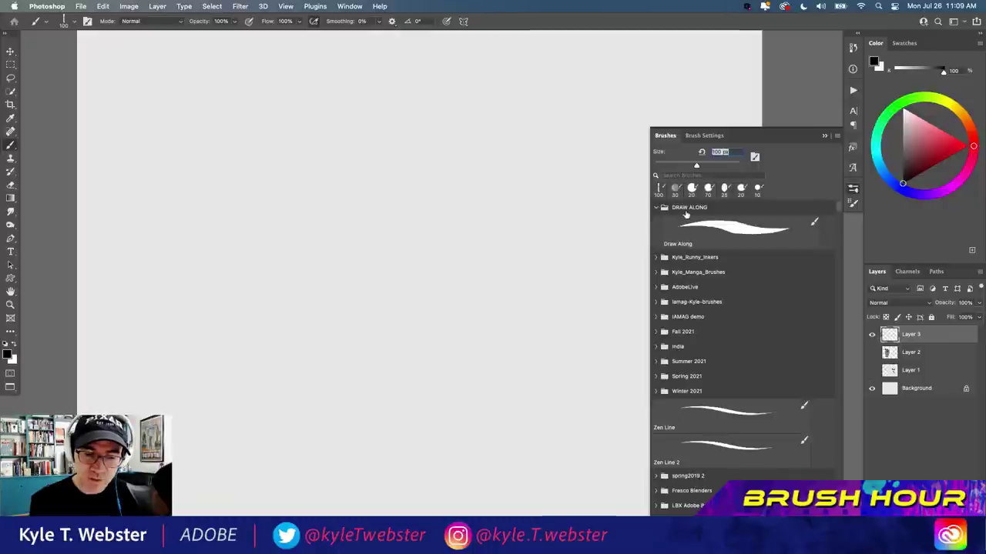
pyautogui.scroll(-5, 838, 213)
pyautogui.scroll(-3, 838, 213)
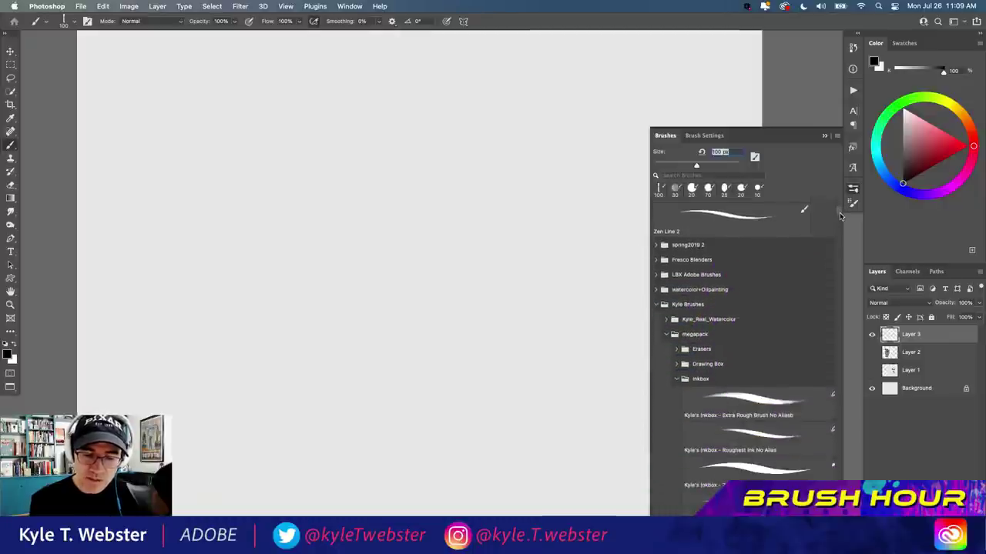
pyautogui.click(666, 336)
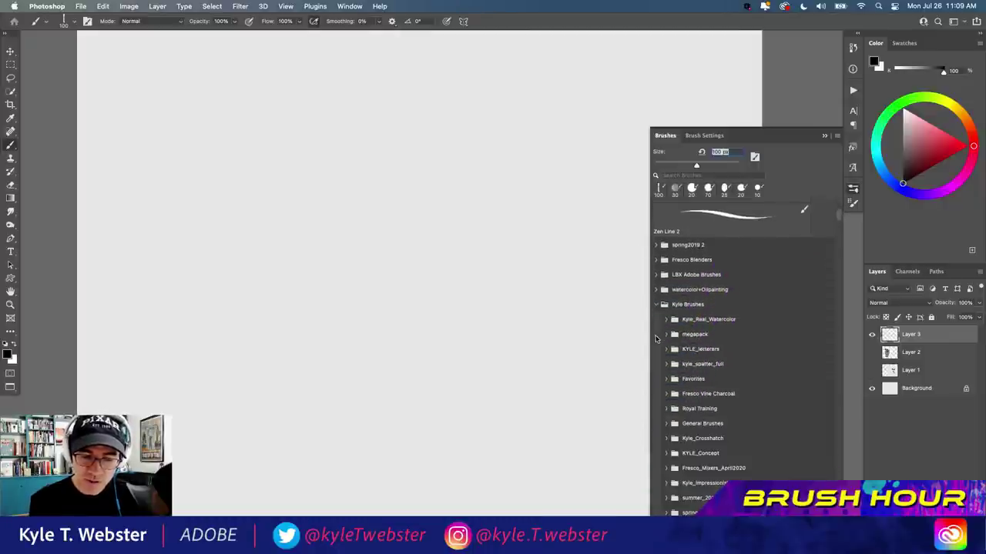
pyautogui.scroll(-6, 837, 214)
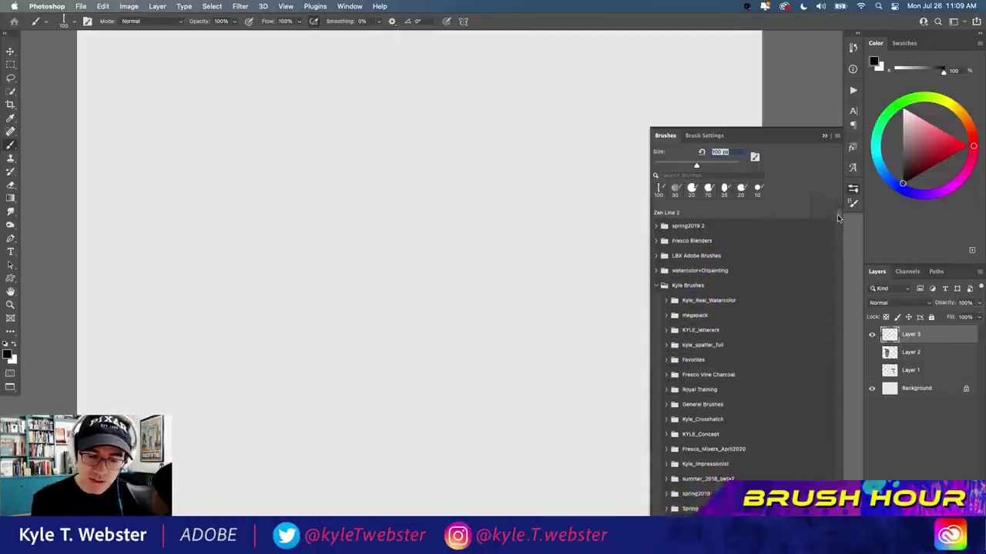
pyautogui.click(667, 372)
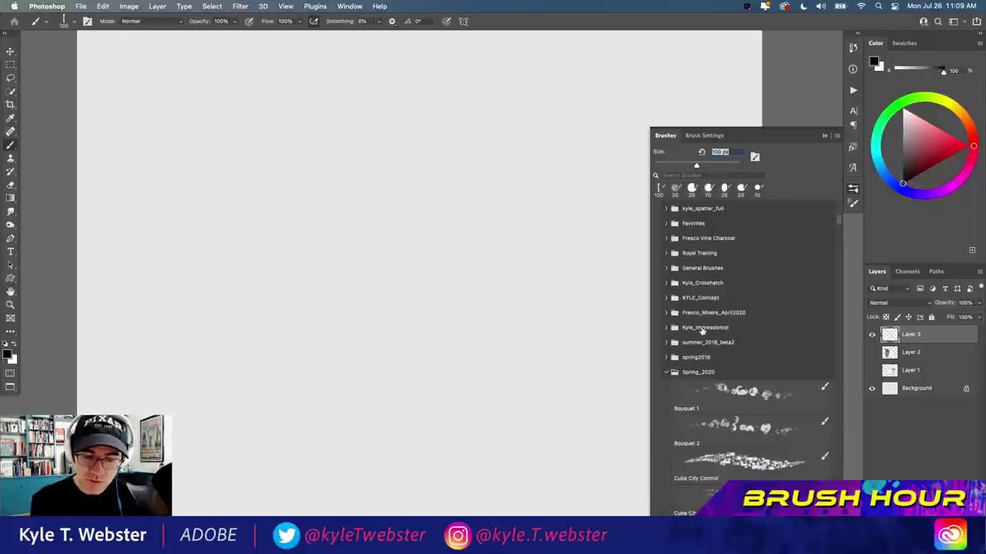
pyautogui.scroll(-10, 837, 217)
pyautogui.scroll(-10, 832, 239)
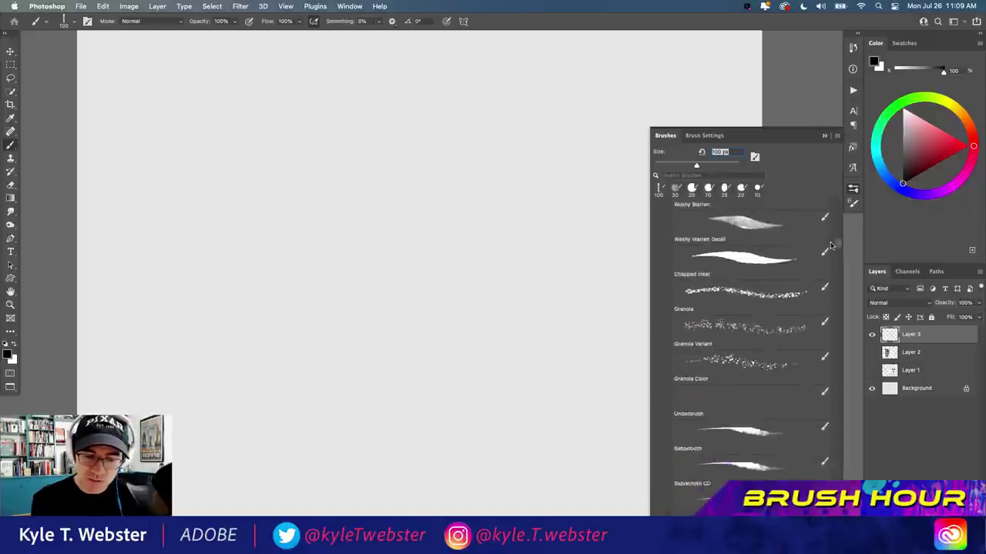
pyautogui.scroll(10, 827, 247)
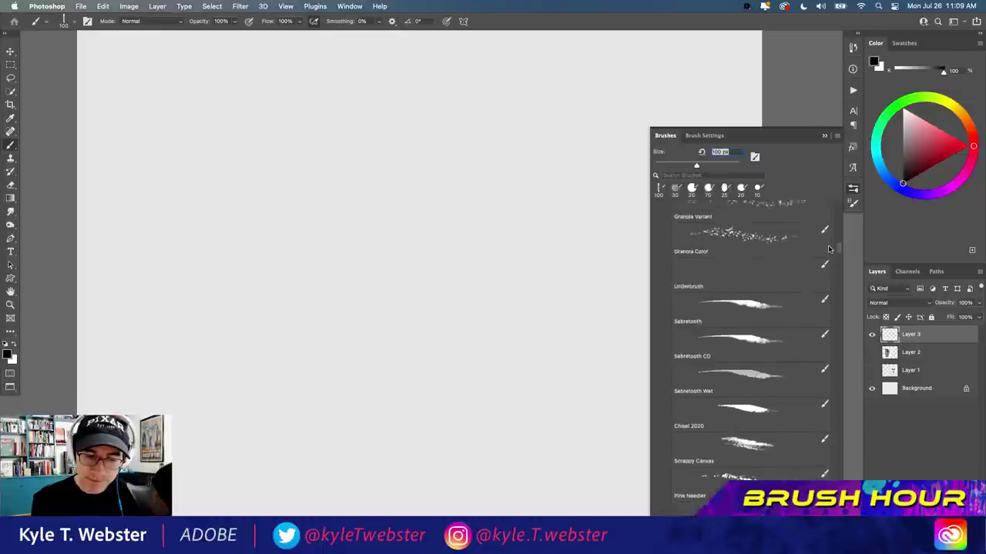
pyautogui.scroll(5, 828, 229)
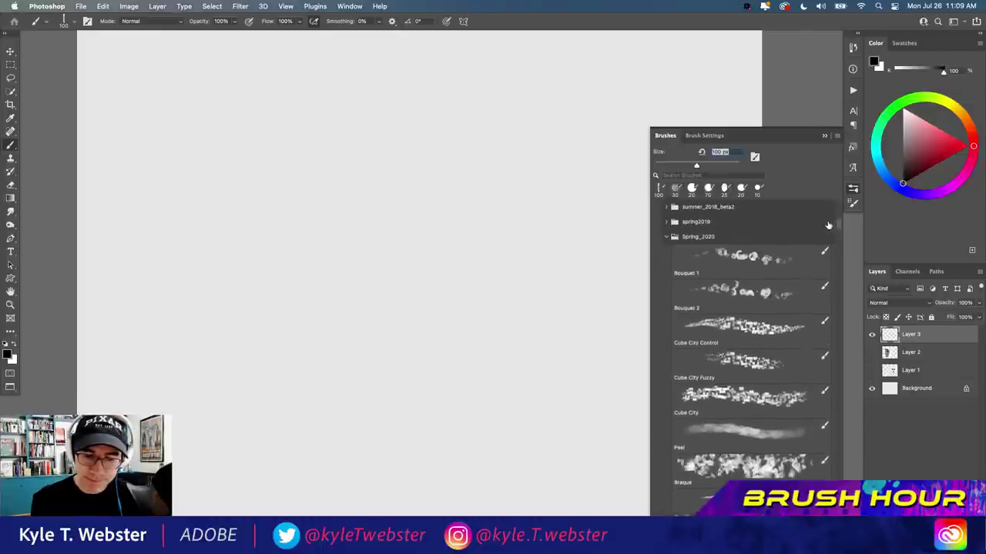
pyautogui.click(666, 309)
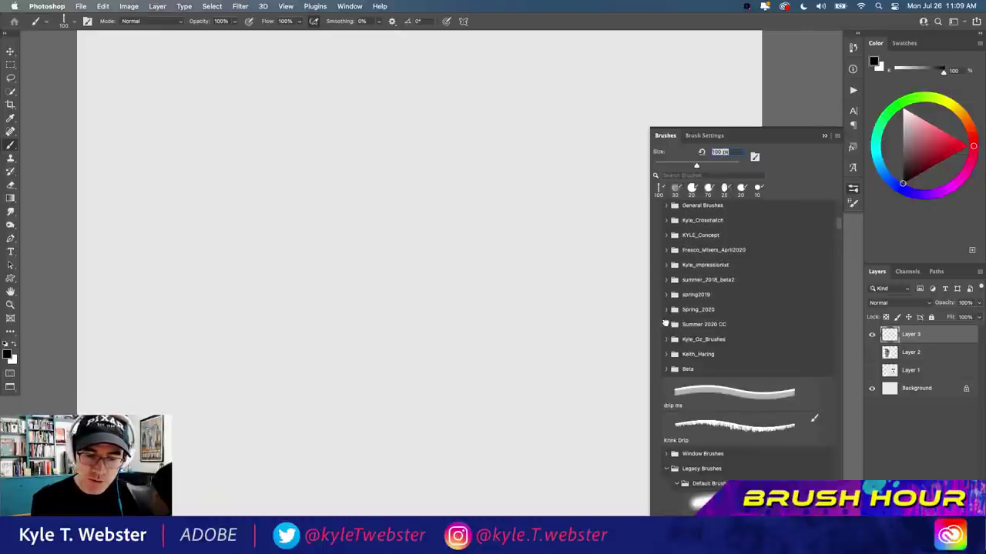
# - Look through Summer 2020 CC, then open spring2019 and scroll down to Shahn
pyautogui.click(666, 325)
pyautogui.scroll(-2, 839, 223)
pyautogui.moveTo(838, 224)
pyautogui.mouseDown()
pyautogui.moveTo(829, 261)
pyautogui.moveTo(821, 220)
pyautogui.mouseUp()
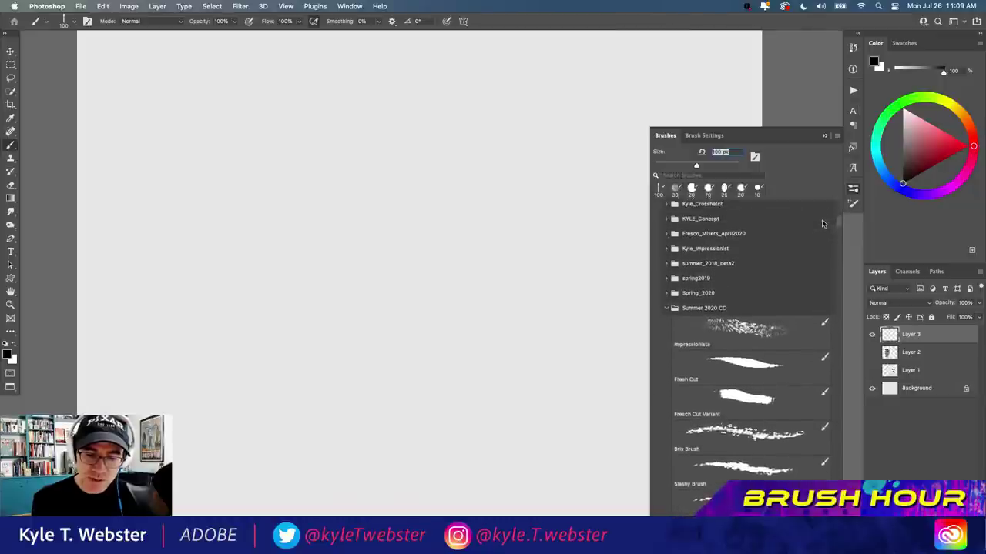
pyautogui.click(666, 307)
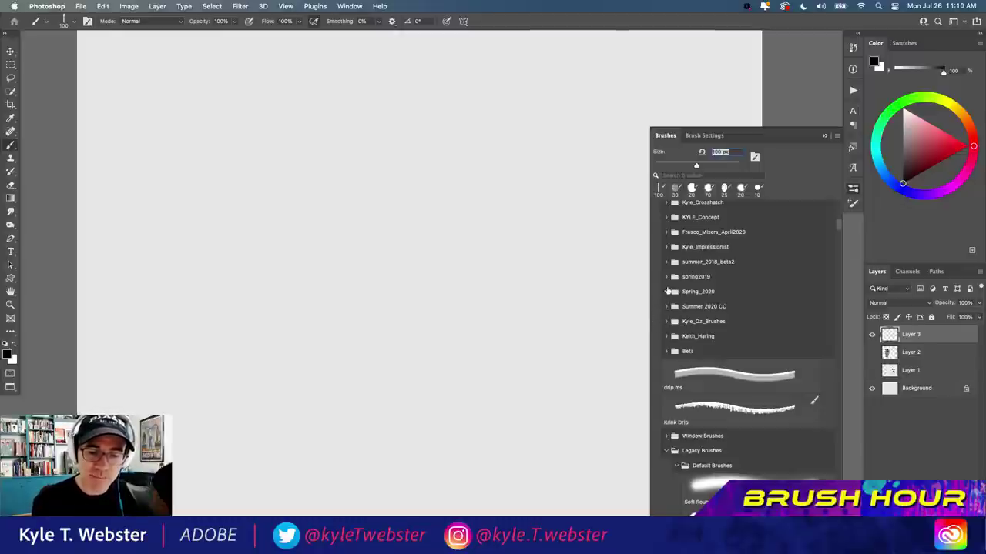
pyautogui.click(666, 277)
pyautogui.scroll(-5, 838, 223)
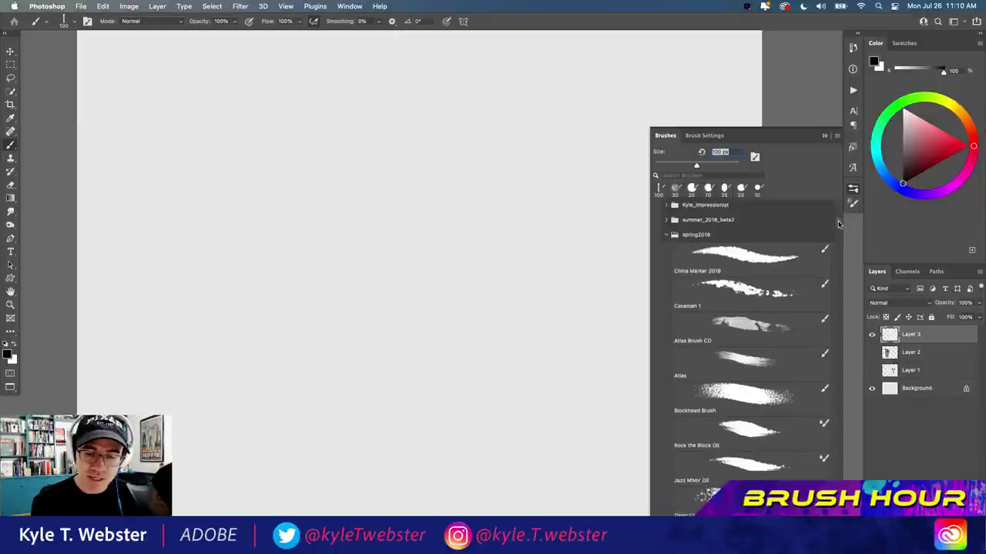
pyautogui.scroll(-10, 838, 234)
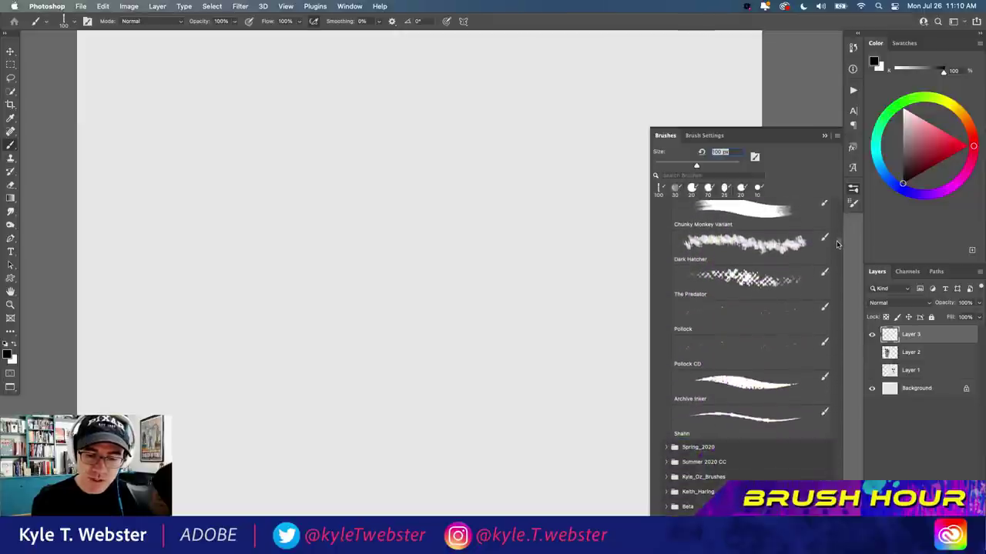
# - Paint several diagonal and heavy test strokes with the 150 px Shahn brush, then clear the layer
pyautogui.click(726, 416)
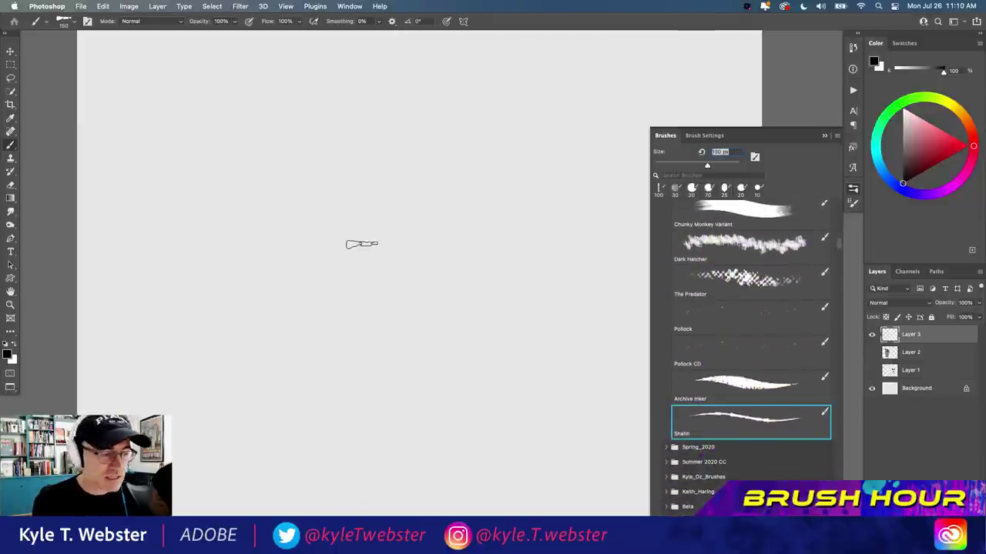
pyautogui.moveTo(369, 154)
pyautogui.mouseDown()
pyautogui.moveTo(441, 339)
pyautogui.moveTo(501, 440)
pyautogui.mouseUp()
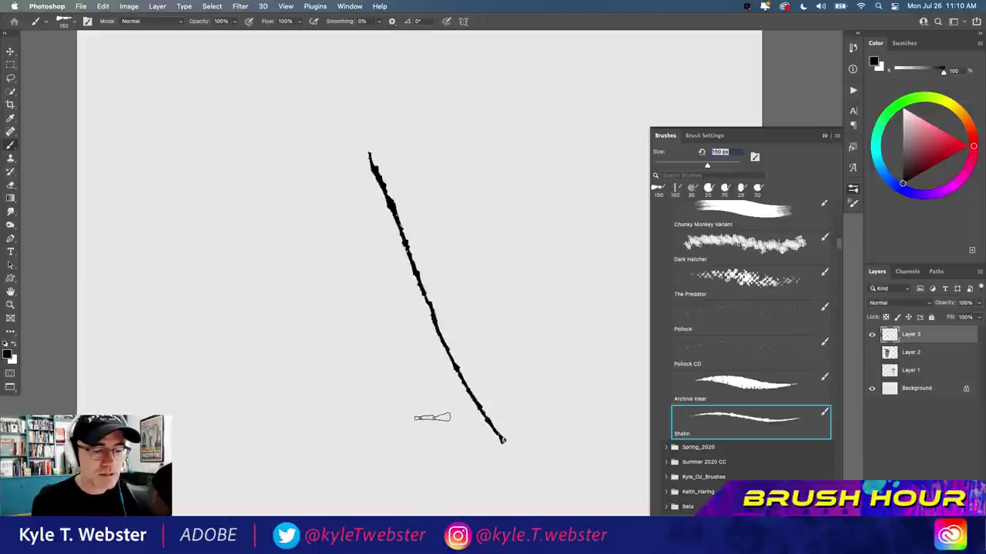
pyautogui.moveTo(436, 421)
pyautogui.mouseDown()
pyautogui.moveTo(324, 298)
pyautogui.moveTo(215, 207)
pyautogui.mouseUp()
pyautogui.moveTo(297, 275)
pyautogui.mouseDown()
pyautogui.moveTo(254, 367)
pyautogui.moveTo(262, 384)
pyautogui.moveTo(161, 244)
pyautogui.moveTo(163, 254)
pyautogui.mouseUp()
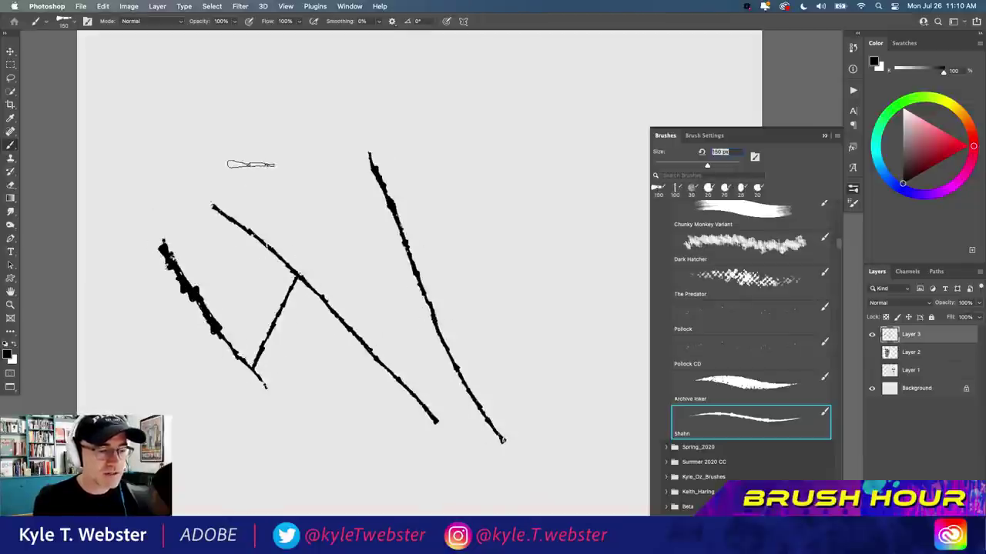
pyautogui.moveTo(248, 157)
pyautogui.mouseDown()
pyautogui.moveTo(304, 248)
pyautogui.moveTo(406, 348)
pyautogui.mouseUp()
pyautogui.moveTo(401, 442)
pyautogui.mouseDown()
pyautogui.moveTo(338, 412)
pyautogui.moveTo(351, 444)
pyautogui.moveTo(320, 431)
pyautogui.moveTo(284, 466)
pyautogui.moveTo(206, 389)
pyautogui.mouseUp()
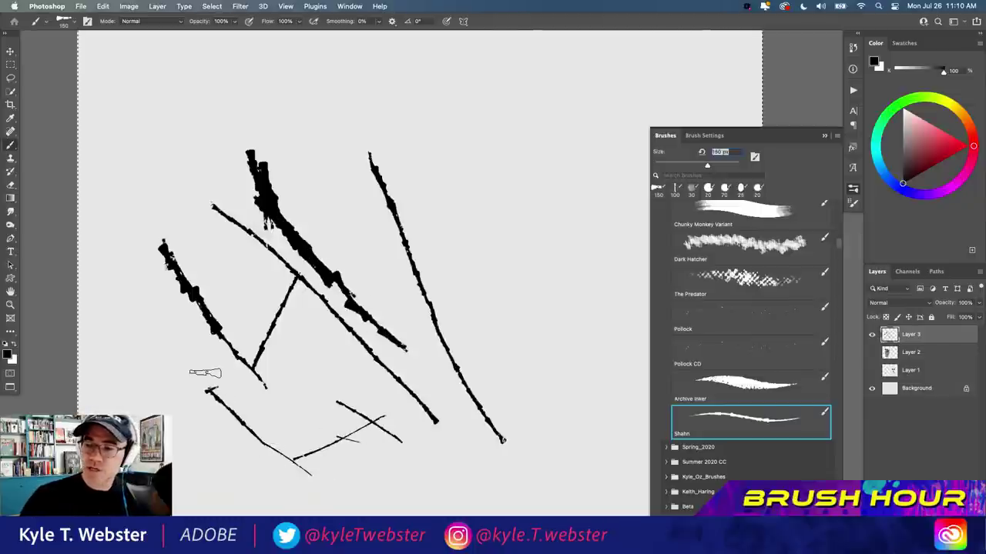
pyautogui.press('Delete')
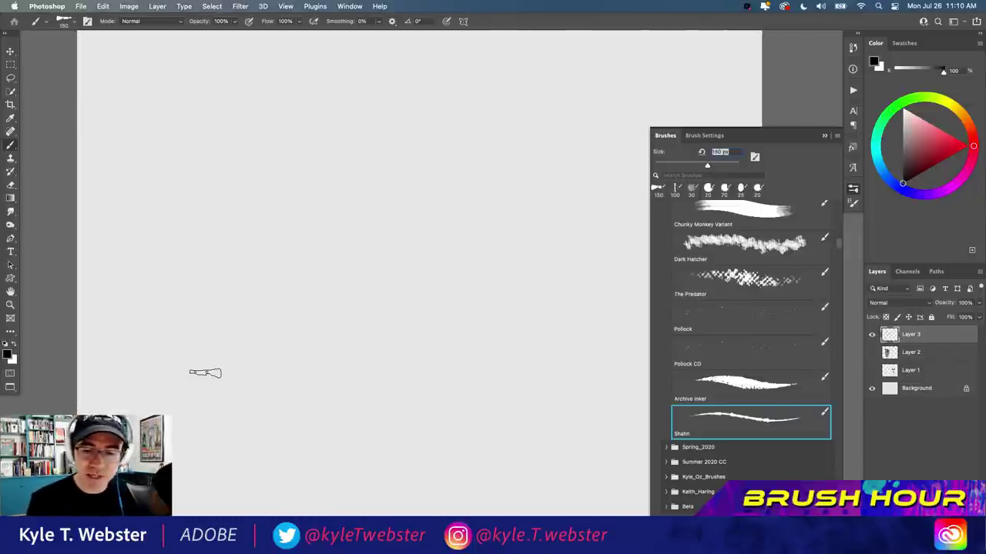
# - Expand Kyle_Runny_Inkers and choose Kyle's Runny Inkers - Blot Bot 1 at 10 px
pyautogui.scroll(10, 839, 243)
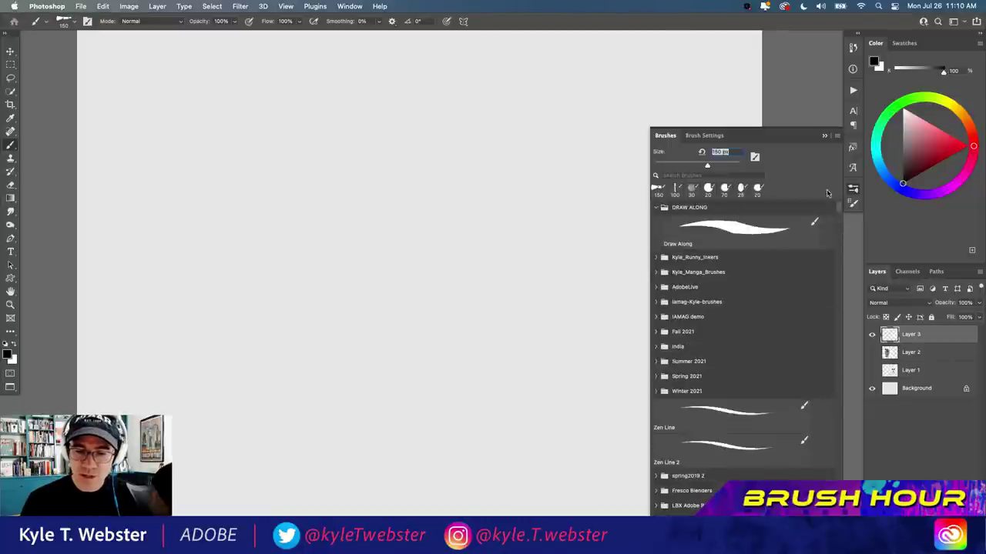
pyautogui.click(655, 260)
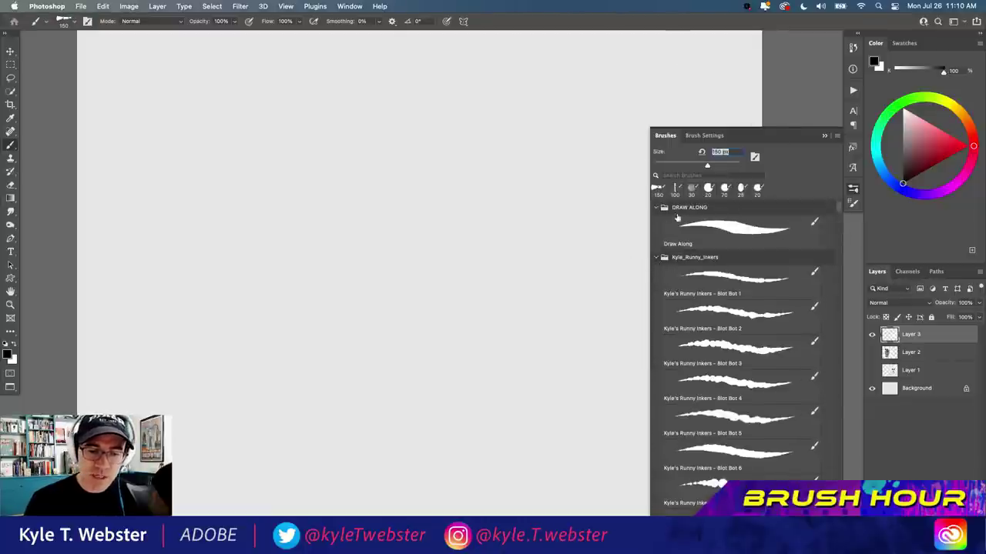
pyautogui.click(722, 279)
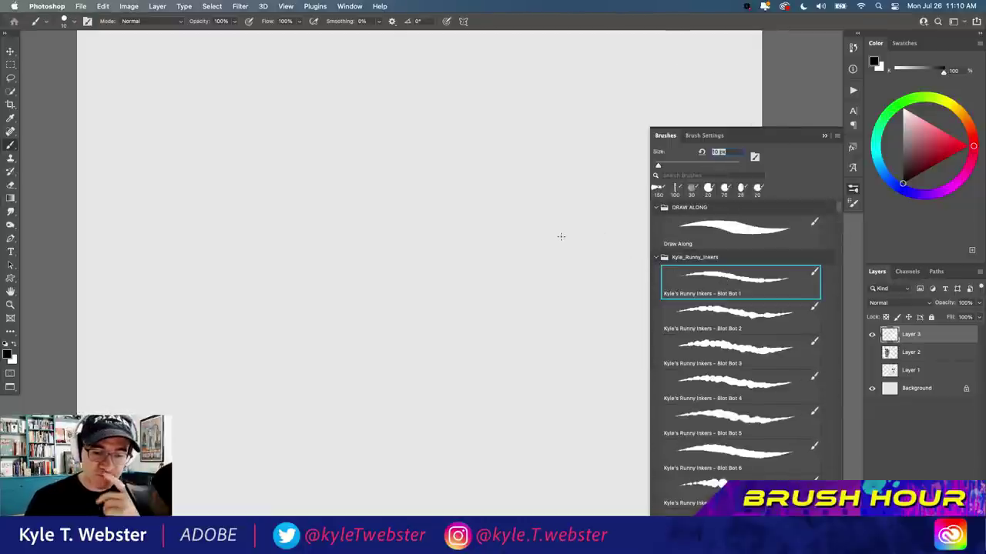
pyautogui.scroll(-5, 840, 215)
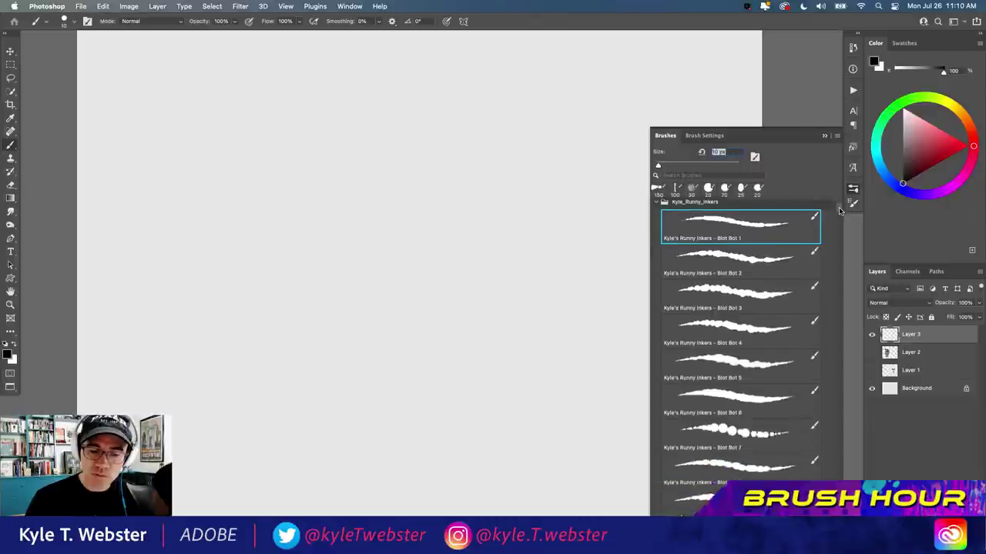
pyautogui.scroll(5, 839, 215)
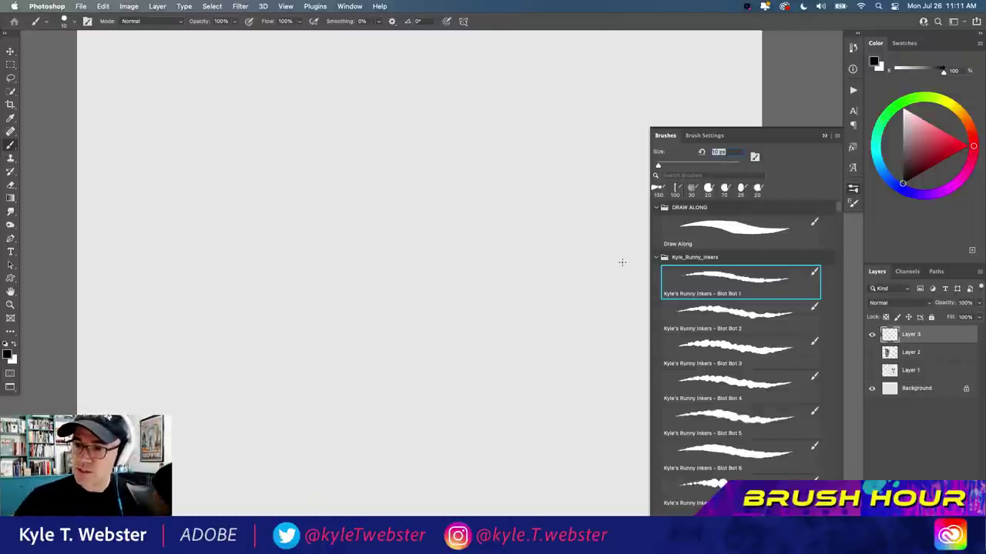
pyautogui.press('super+Tab')
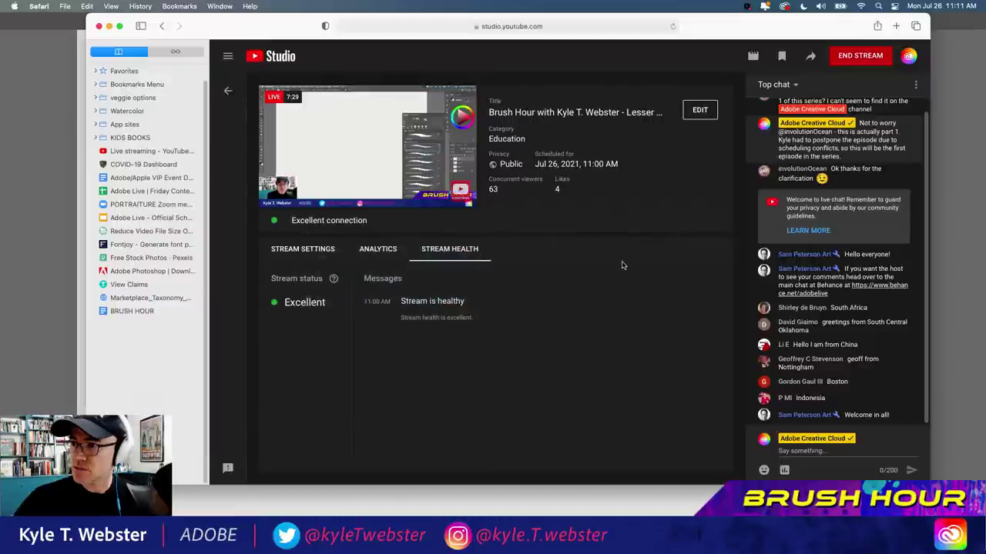
pyautogui.press('super+Tab')
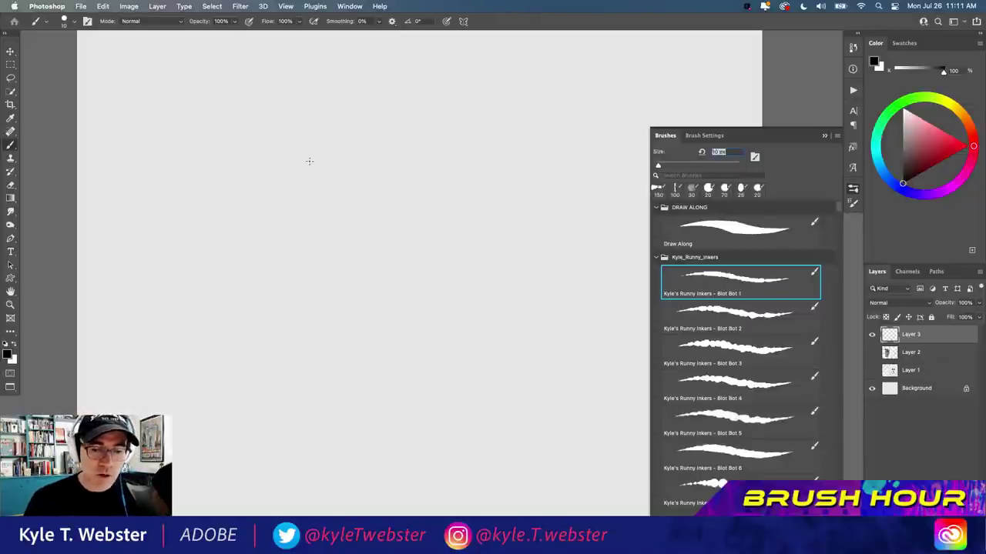
pyautogui.click(699, 312)
pyautogui.click(689, 287)
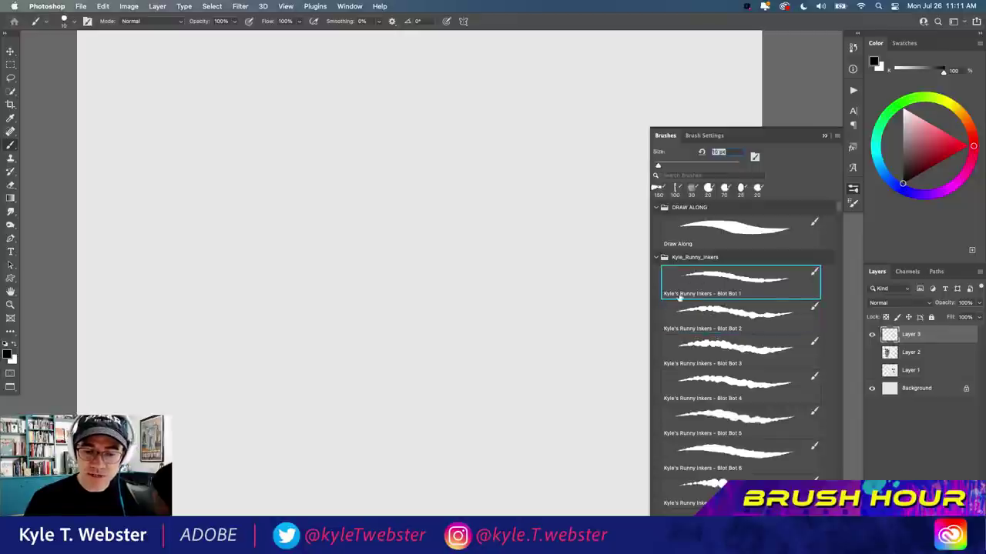
pyautogui.scroll(-1, 840, 210)
pyautogui.scroll(-5, 838, 209)
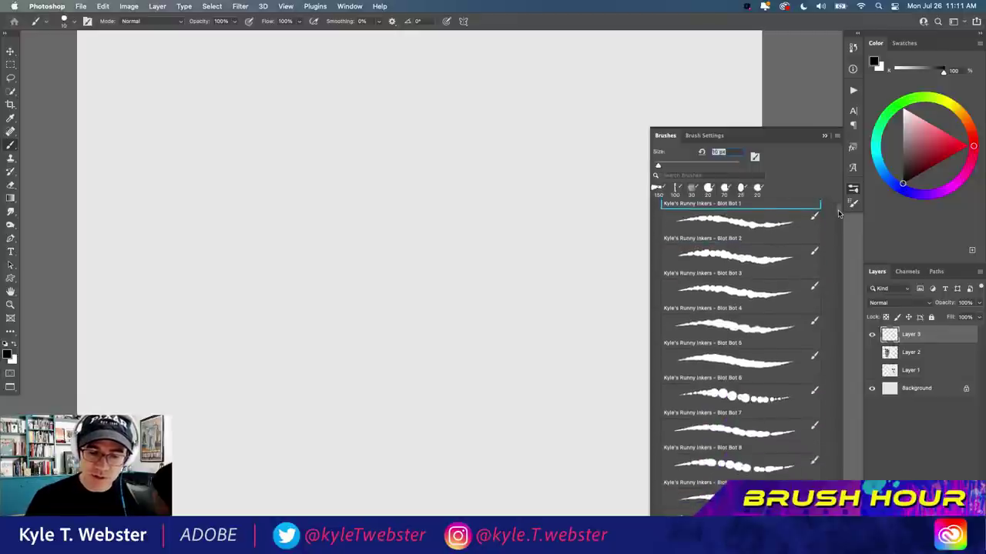
pyautogui.scroll(6, 838, 214)
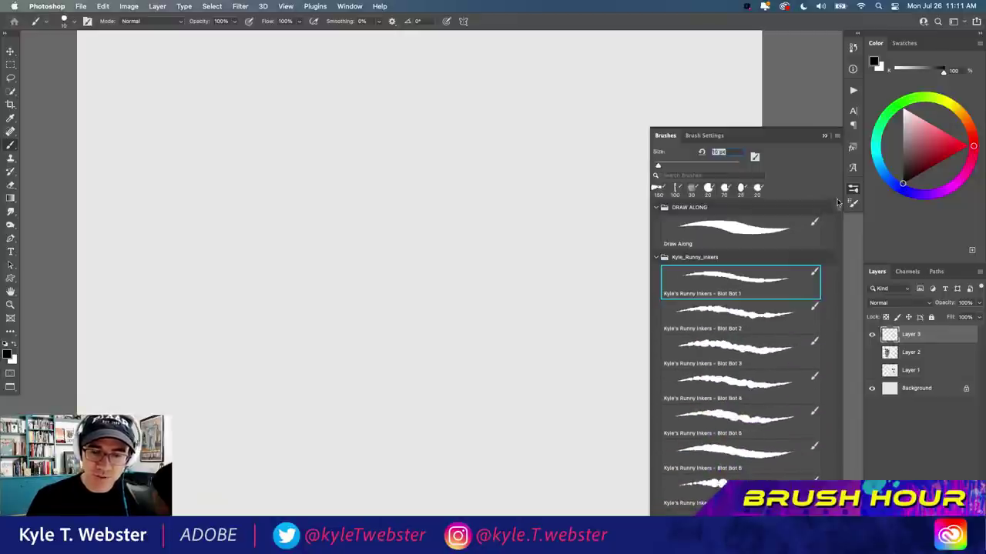
pyautogui.scroll(-1, 837, 210)
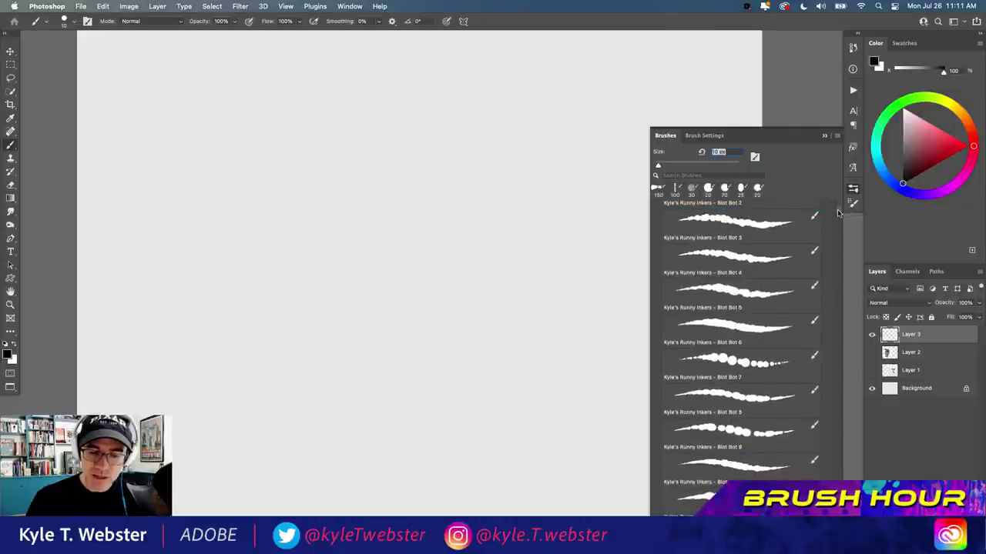
pyautogui.scroll(-3, 838, 214)
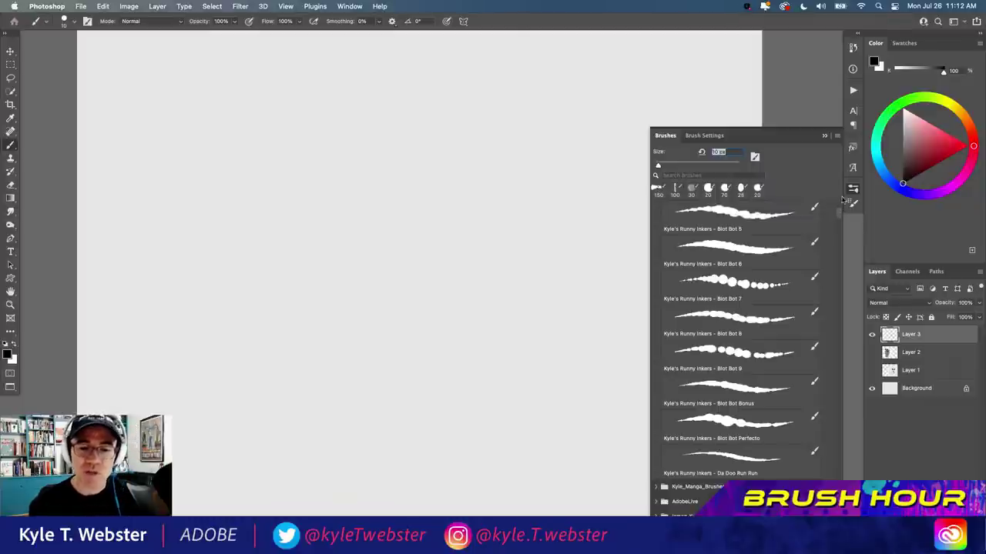
pyautogui.scroll(3, 841, 208)
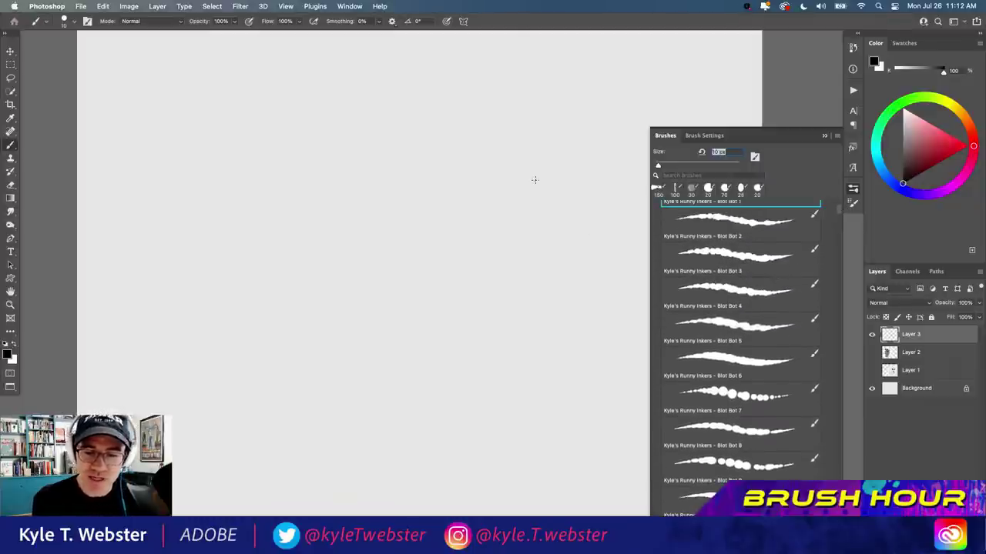
pyautogui.scroll(1, 839, 212)
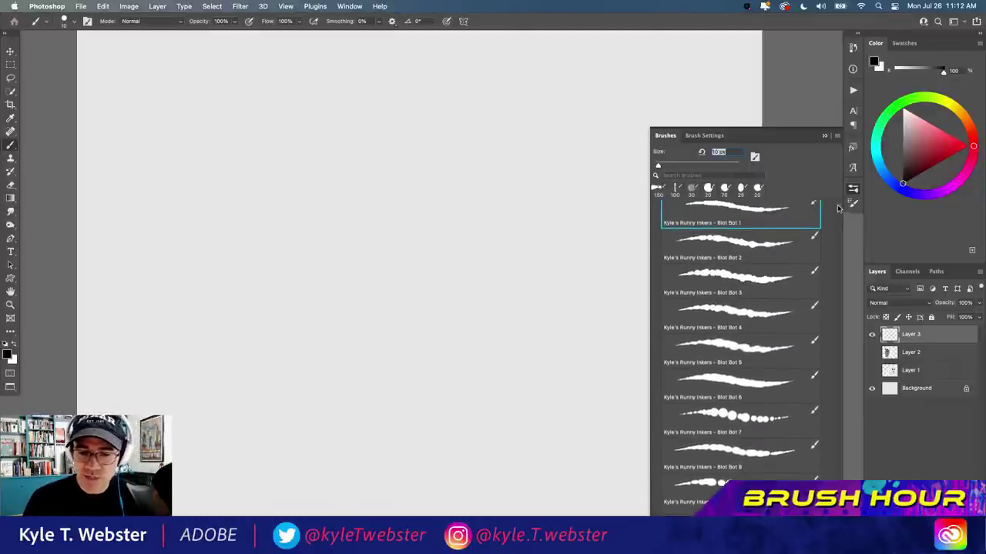
# - Paint three crossing Blot Bot 1 test strokes and zoom in on them
pyautogui.moveTo(424, 146); pyautogui.dragTo(317, 321)
pyautogui.moveTo(337, 158); pyautogui.dragTo(404, 298)
pyautogui.moveTo(440, 262)
pyautogui.mouseDown()
pyautogui.moveTo(309, 198)
pyautogui.moveTo(304, 231)
pyautogui.moveTo(270, 216)
pyautogui.mouseUp()
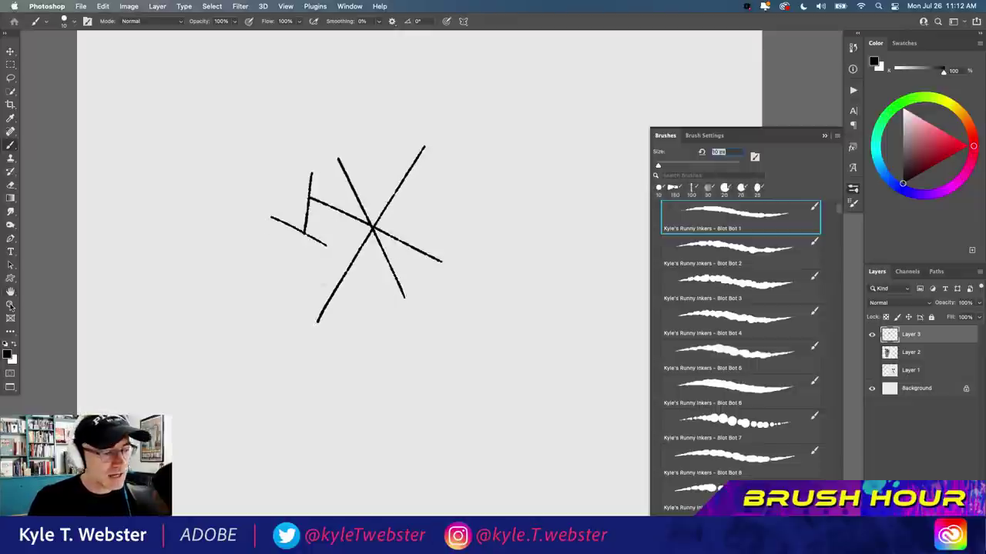
pyautogui.press('z')
pyautogui.press('super+equal')
pyautogui.moveTo(160, 294); pyautogui.dragTo(287, 343)
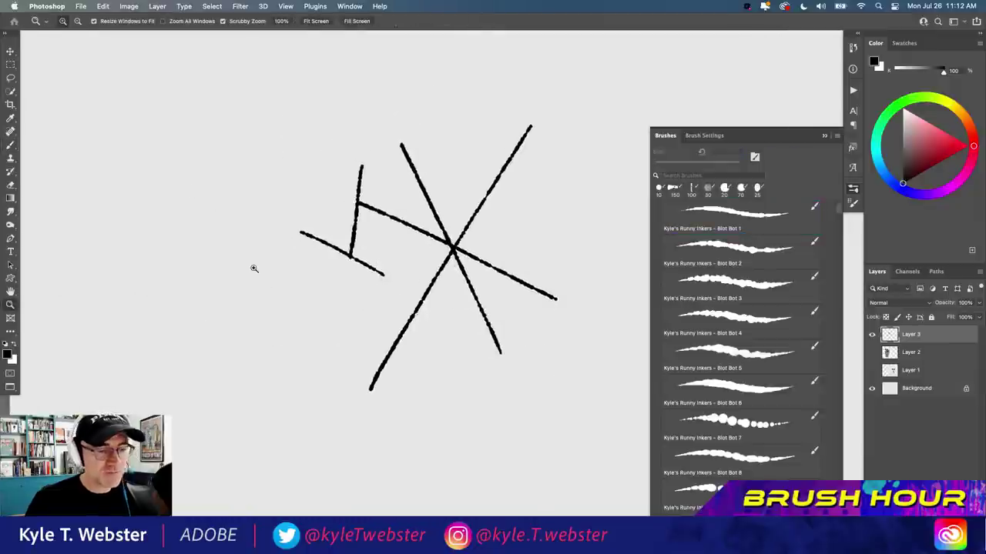
pyautogui.press('b')
# - Add more crossing, dashed and vertical Blot Bot 1 test lines at the canvas's left
pyautogui.moveTo(253, 115); pyautogui.dragTo(190, 425)
pyautogui.moveTo(300, 358); pyautogui.dragTo(163, 177)
pyautogui.moveTo(255, 256); pyautogui.dragTo(188, 268)
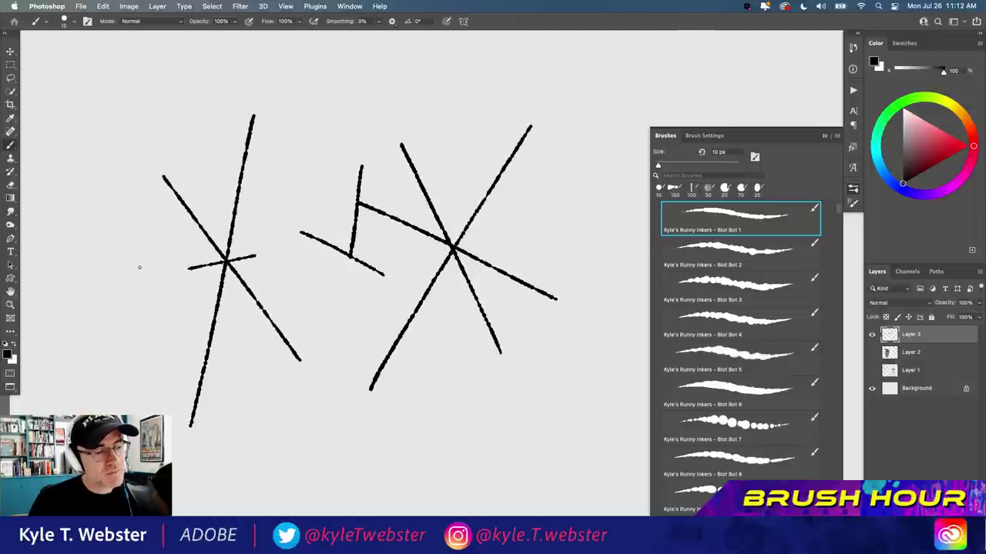
pyautogui.moveTo(303, 116); pyautogui.dragTo(225, 410)
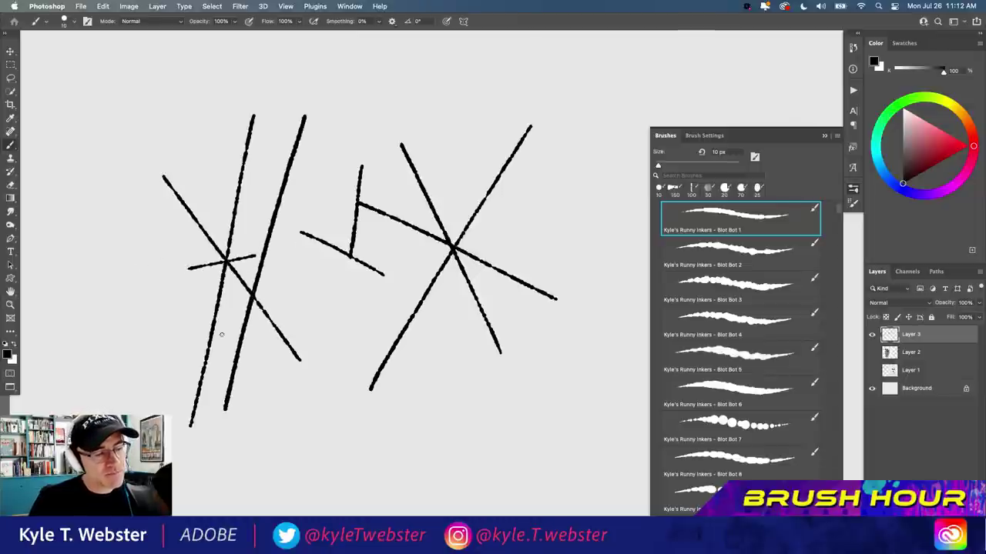
pyautogui.moveTo(316, 267)
pyautogui.mouseDown()
pyautogui.moveTo(201, 164)
pyautogui.moveTo(139, 210)
pyautogui.moveTo(148, 354)
pyautogui.mouseUp()
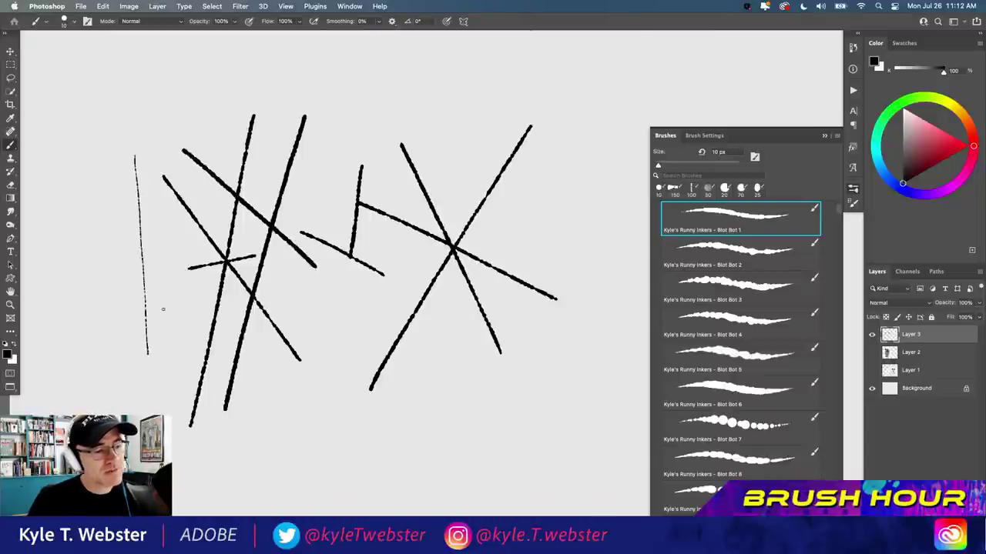
pyautogui.moveTo(177, 304)
pyautogui.mouseDown()
pyautogui.moveTo(119, 210)
pyautogui.moveTo(127, 244)
pyautogui.mouseUp()
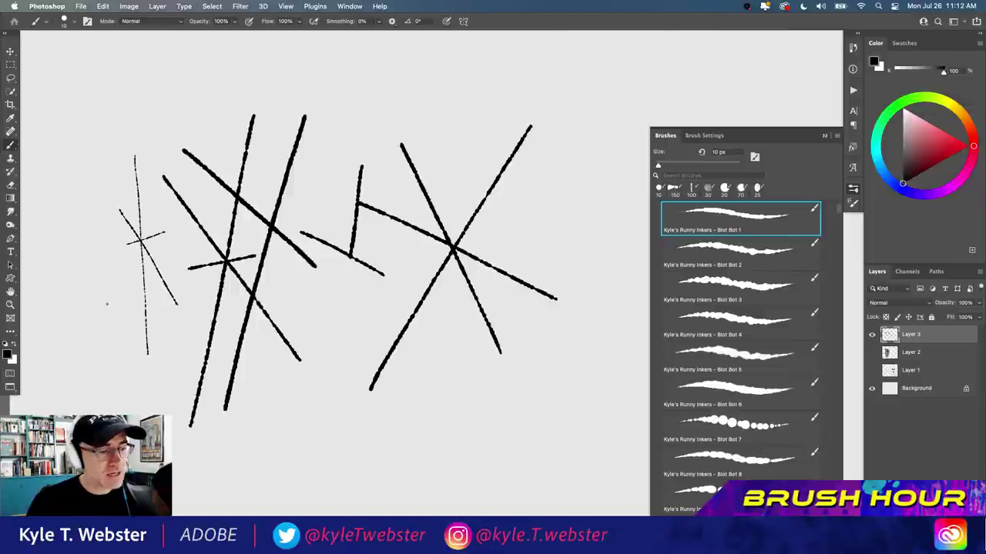
pyautogui.moveTo(90, 227); pyautogui.dragTo(92, 397)
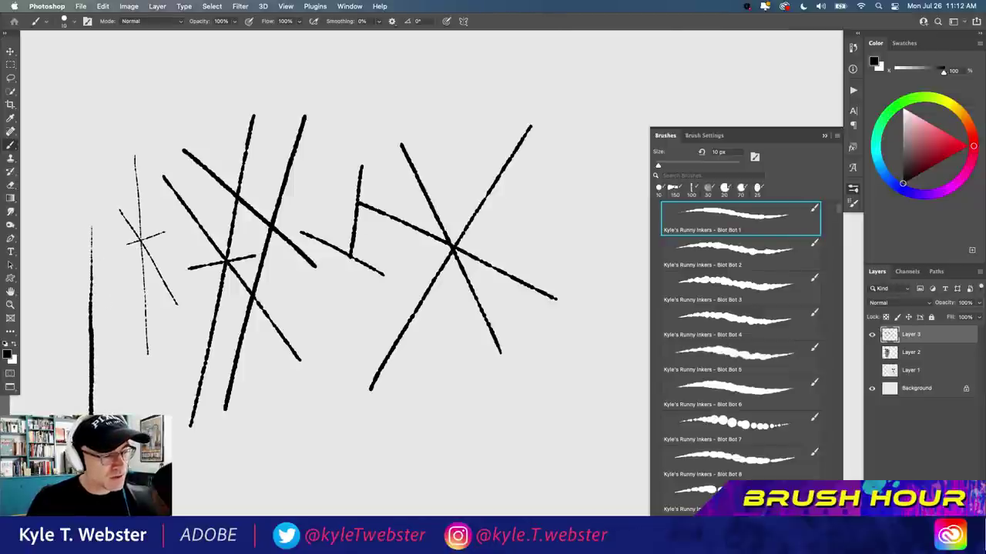
# - Wipe all the test strokes from Layer 3, leaving the canvas blank
pyautogui.moveTo(132, 367); pyautogui.dragTo(146, 347)
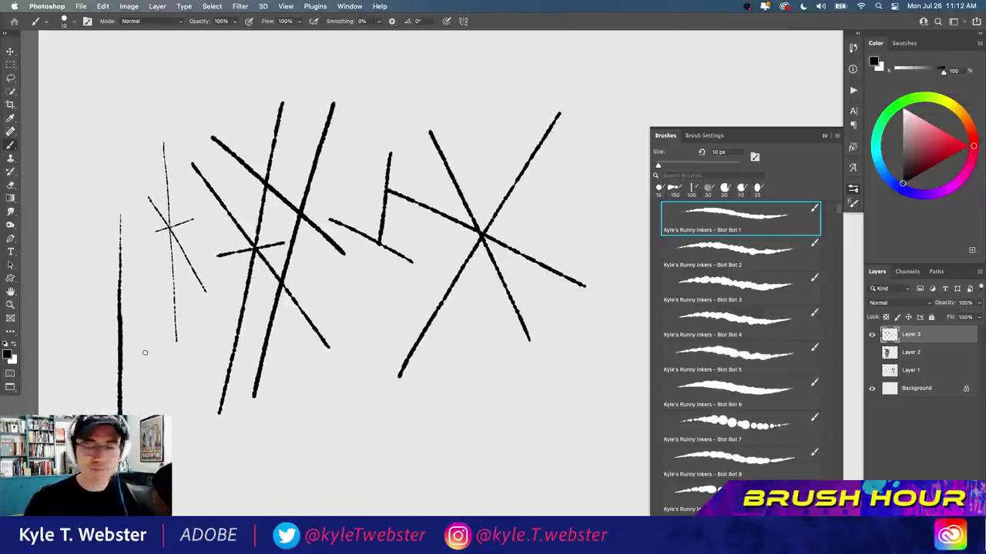
pyautogui.press('BackSpace')
pyautogui.press('super+d')
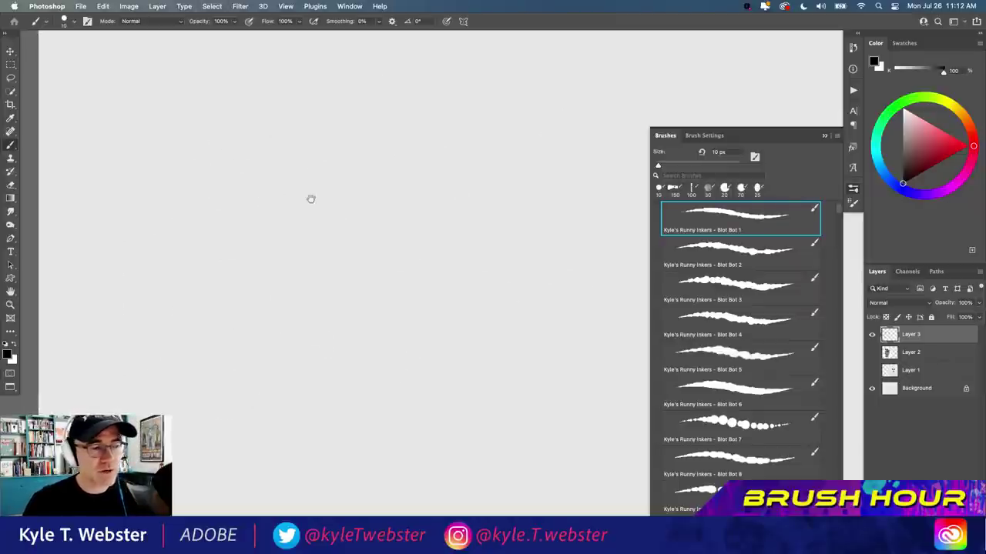
# - Paint one diagonal Blot Bot 1 test line across the empty canvas
pyautogui.moveTo(311, 198); pyautogui.dragTo(292, 205)
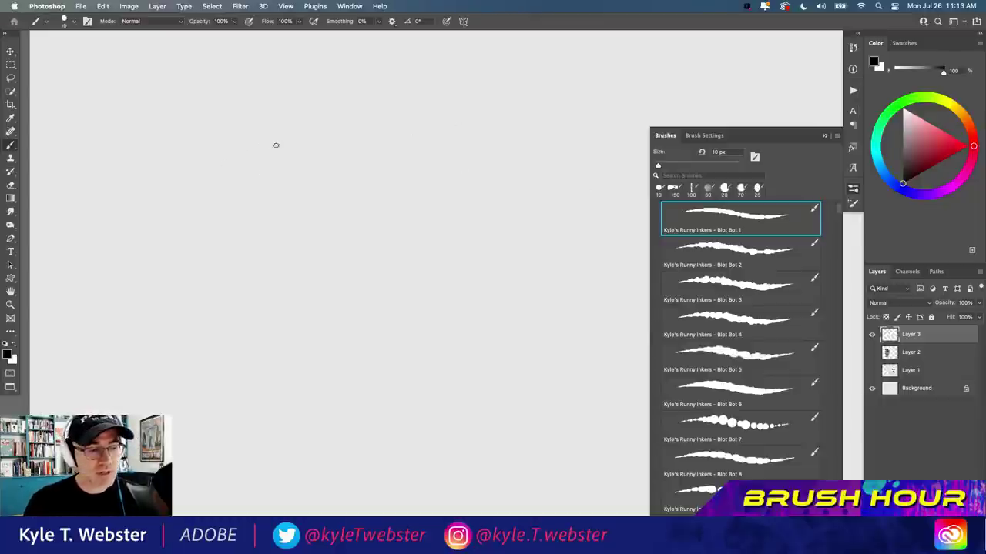
pyautogui.moveTo(358, 133); pyautogui.dragTo(172, 265)
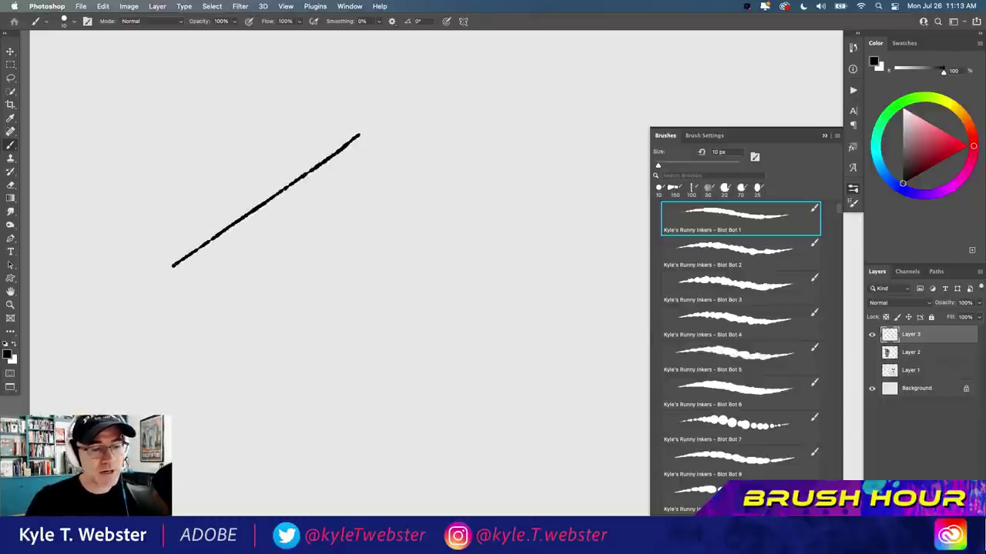
# - Paint parallel diagonal strokes with Blot Bot 2, Blot Bot 3 and Blot Bot 4
pyautogui.click(721, 249)
pyautogui.moveTo(374, 153); pyautogui.dragTo(190, 281)
pyautogui.press('.')
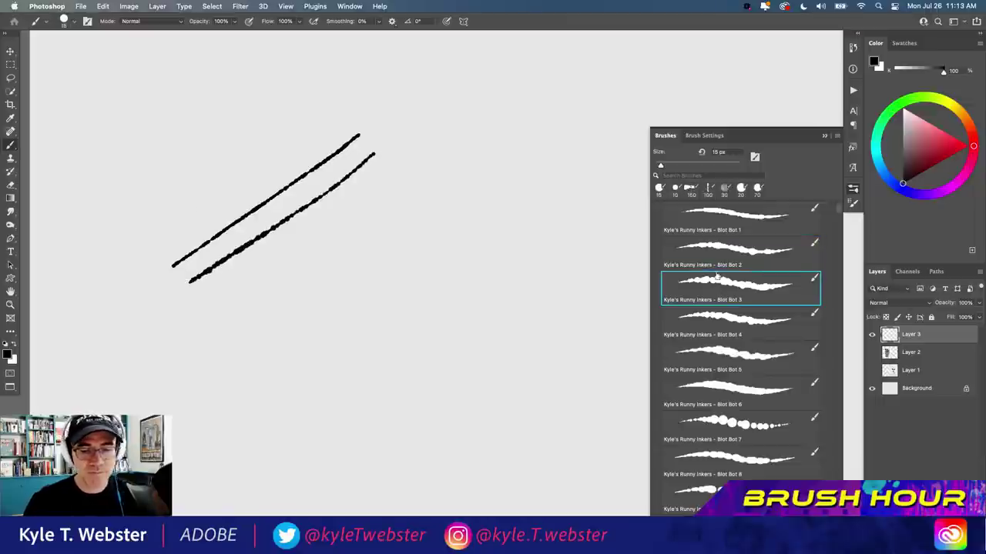
pyautogui.moveTo(390, 178); pyautogui.dragTo(200, 310)
pyautogui.press('.')
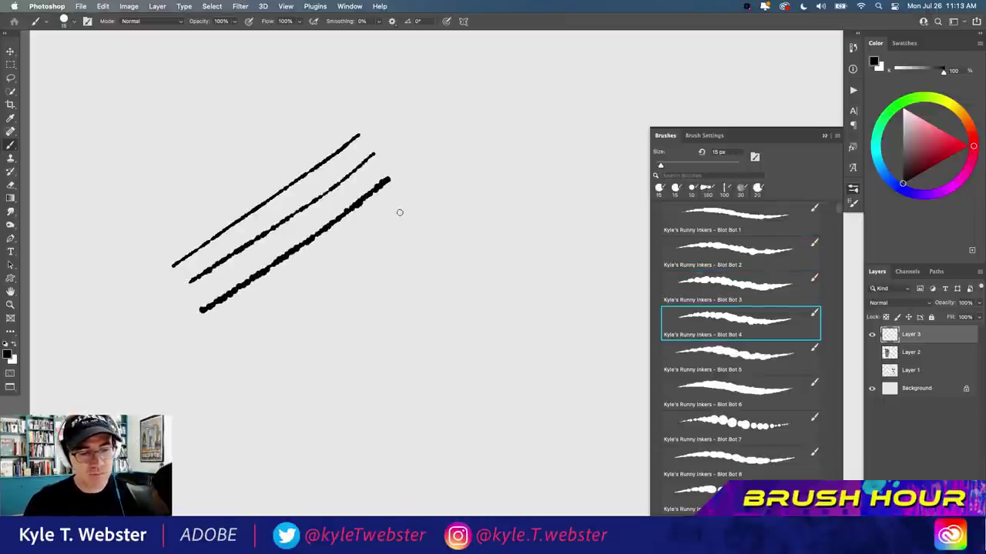
pyautogui.moveTo(406, 209); pyautogui.dragTo(219, 341)
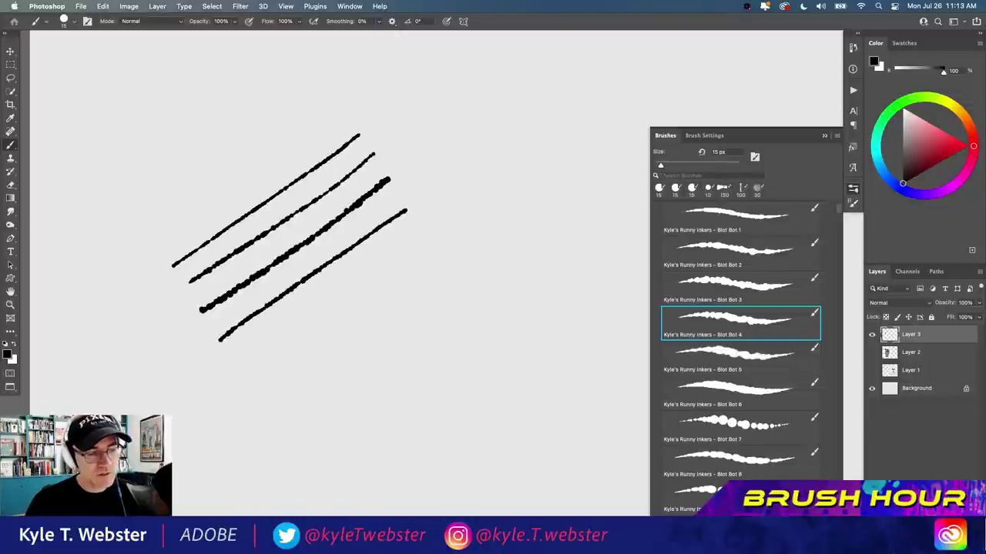
# - Add parallel strokes with Blot Bot 5 and 6, then a dotted Blot Bot 7 line
pyautogui.click(720, 352)
pyautogui.moveTo(417, 235); pyautogui.dragTo(233, 364)
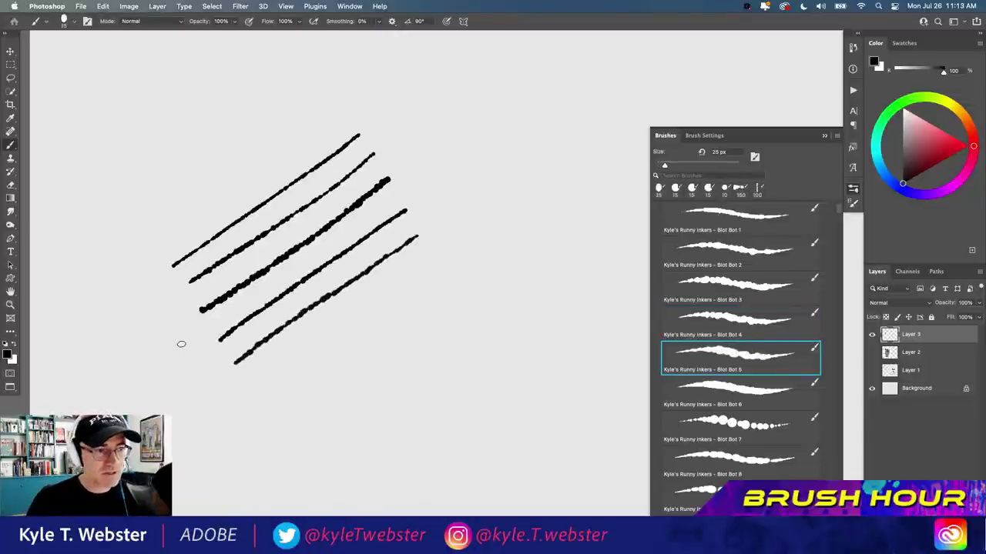
pyautogui.press('.')
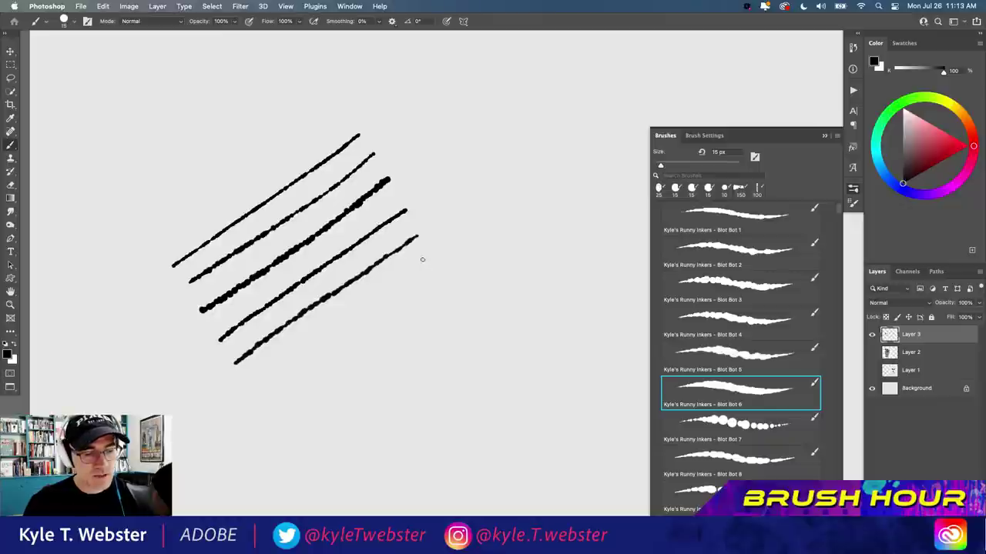
pyautogui.moveTo(425, 257); pyautogui.dragTo(252, 381)
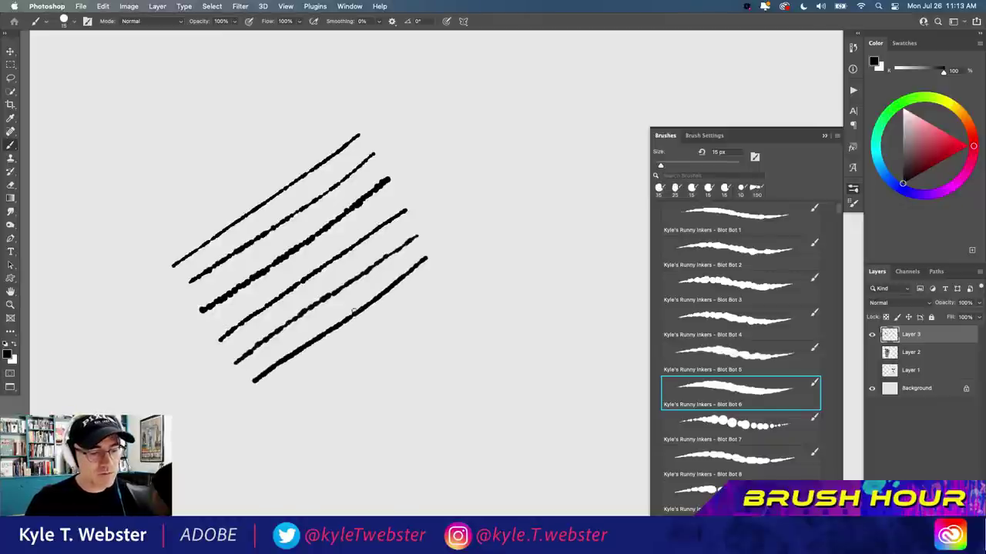
pyautogui.press('.')
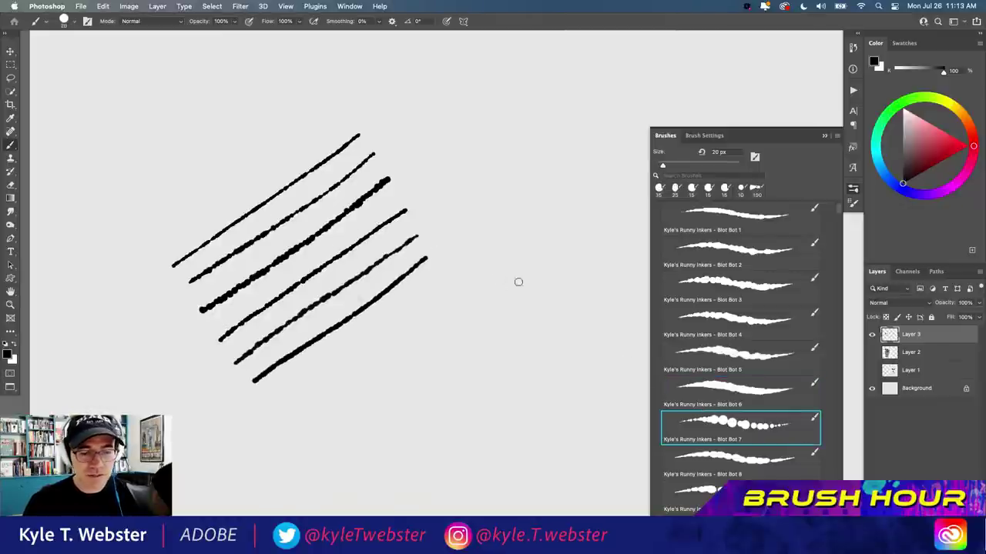
pyautogui.moveTo(438, 282); pyautogui.dragTo(259, 402)
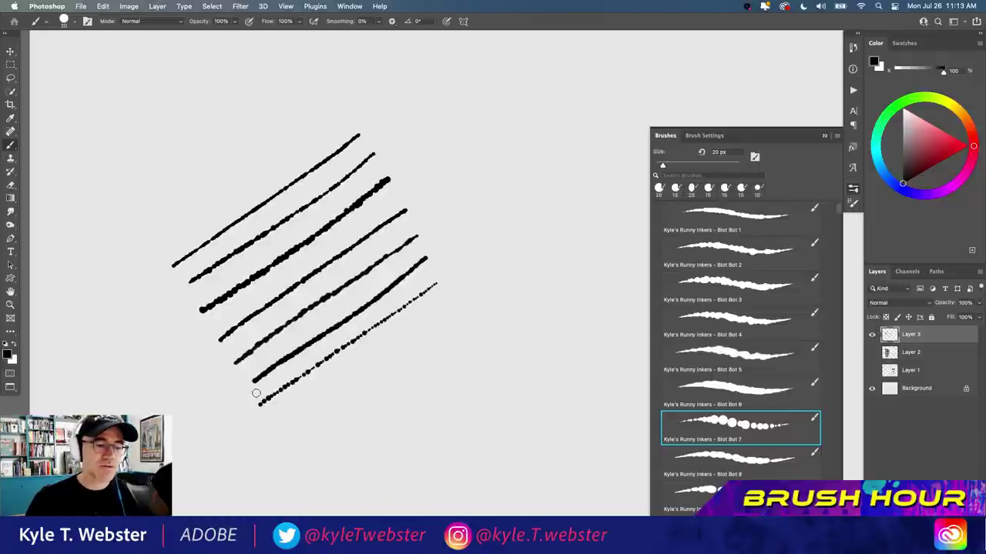
# - Try extra beaded strokes and undo them, keeping the seven parallel lines
pyautogui.scroll(-5, 256, 394)
pyautogui.hscroll(2, 256, 393)
pyautogui.moveTo(419, 217)
pyautogui.mouseDown()
pyautogui.moveTo(246, 325)
pyautogui.moveTo(385, 250)
pyautogui.moveTo(263, 329)
pyautogui.mouseUp()
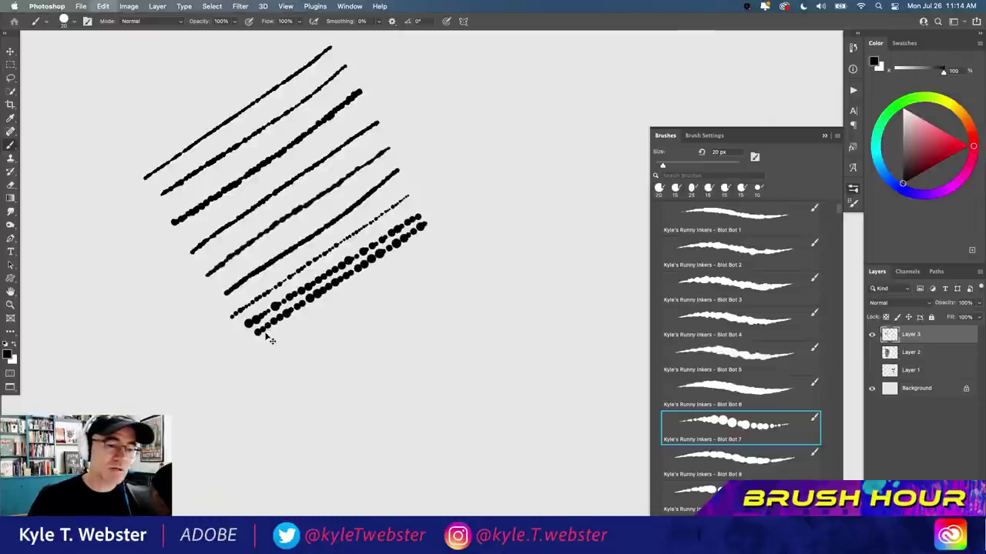
pyautogui.press('super+z')
pyautogui.press('super+z')
pyautogui.moveTo(464, 93)
pyautogui.mouseDown()
pyautogui.moveTo(513, 200)
pyautogui.moveTo(549, 347)
pyautogui.moveTo(552, 282)
pyautogui.moveTo(473, 92)
pyautogui.mouseUp()
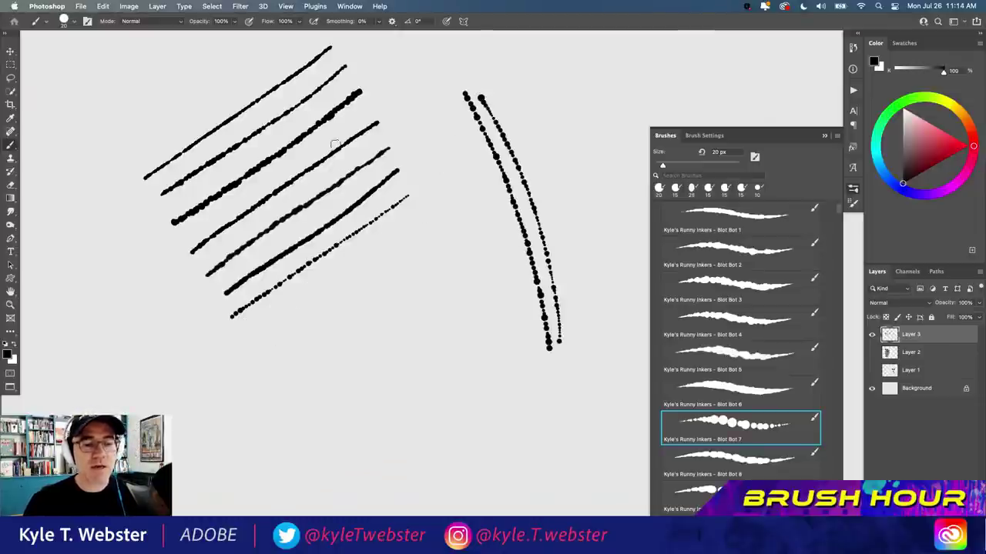
pyautogui.press('super+z')
pyautogui.press('super+z')
# - Paint parallel strokes with Blot Bot 8, beaded Blot Bot 9 and thin Blot Bot Bonus
pyautogui.press('.')
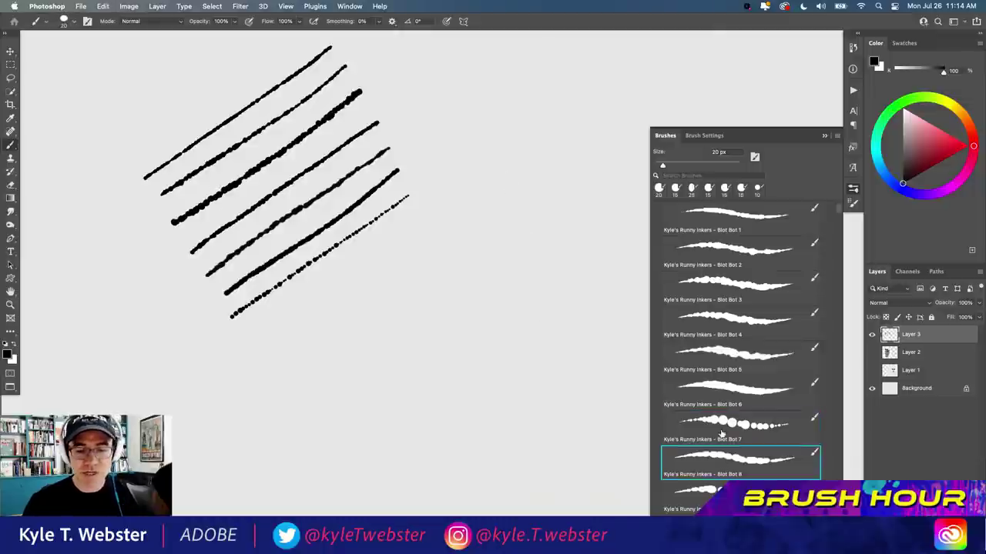
pyautogui.moveTo(423, 216); pyautogui.dragTo(247, 335)
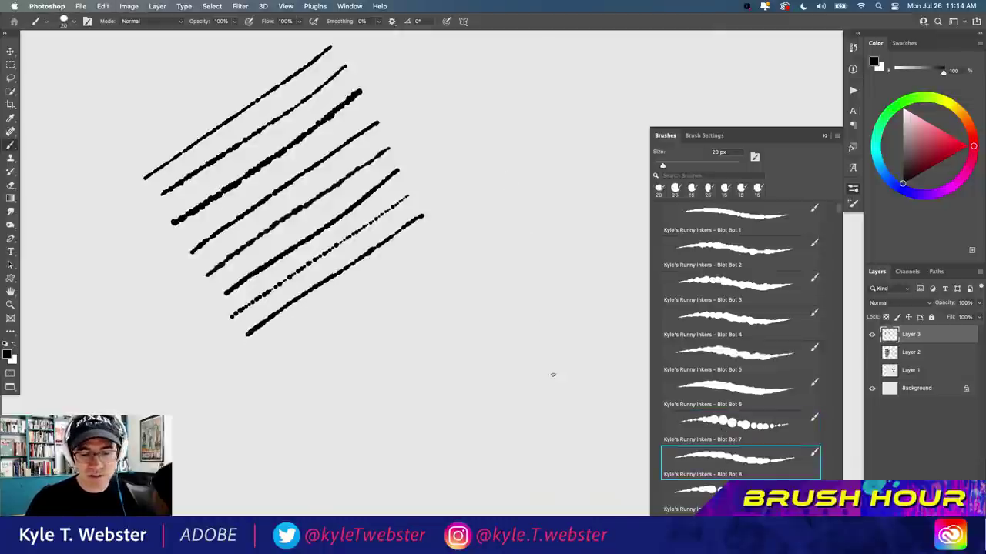
pyautogui.click(710, 492)
pyautogui.moveTo(434, 239); pyautogui.dragTo(264, 353)
pyautogui.scroll(-3, 770, 369)
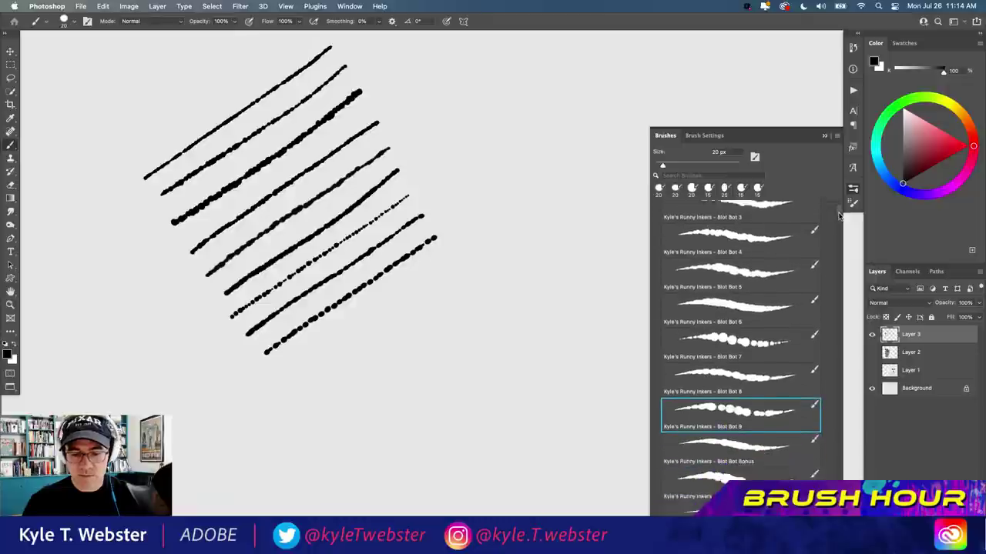
pyautogui.press('.')
pyautogui.moveTo(446, 259); pyautogui.dragTo(278, 380)
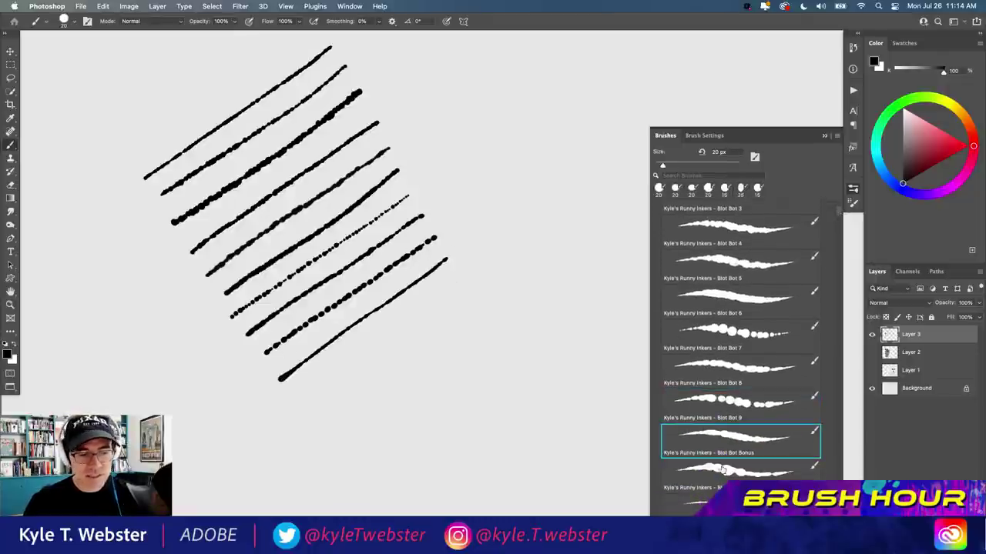
# - Draw a loop and zigzag, then a tapered 35 px stroke and zigzag with the next brush
pyautogui.moveTo(539, 246)
pyautogui.mouseDown()
pyautogui.moveTo(501, 222)
pyautogui.moveTo(492, 102)
pyautogui.moveTo(566, 147)
pyautogui.moveTo(603, 194)
pyautogui.moveTo(612, 245)
pyautogui.moveTo(609, 331)
pyautogui.mouseUp()
pyautogui.moveTo(571, 262)
pyautogui.mouseDown()
pyautogui.moveTo(555, 324)
pyautogui.moveTo(567, 351)
pyautogui.mouseUp()
pyautogui.click(723, 474)
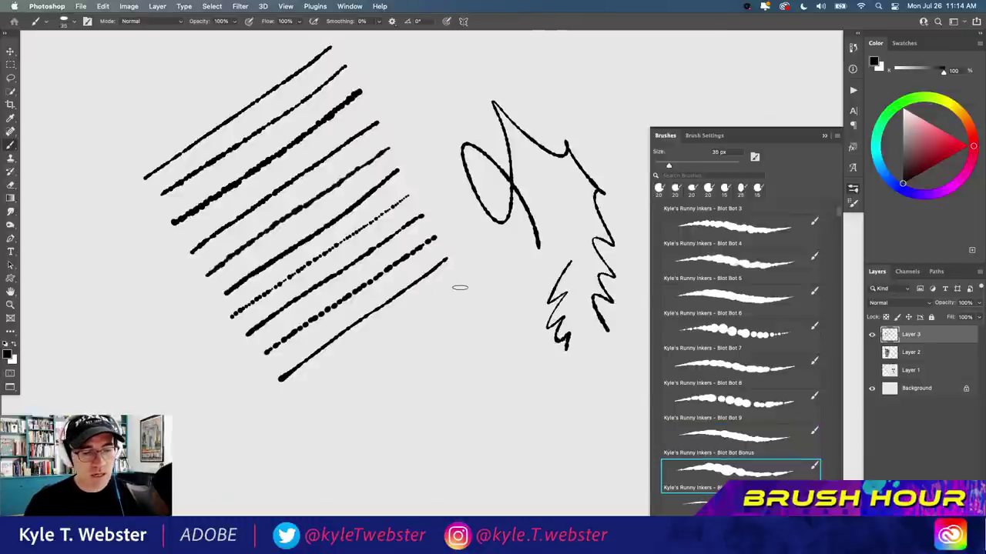
pyautogui.moveTo(461, 288); pyautogui.dragTo(279, 413)
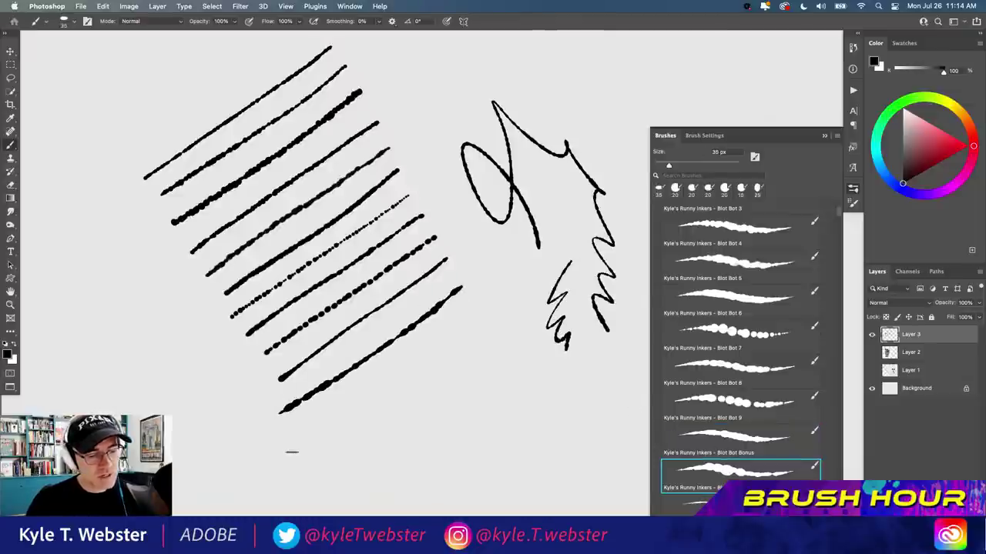
pyautogui.moveTo(306, 457)
pyautogui.mouseDown()
pyautogui.moveTo(162, 357)
pyautogui.moveTo(164, 408)
pyautogui.mouseUp()
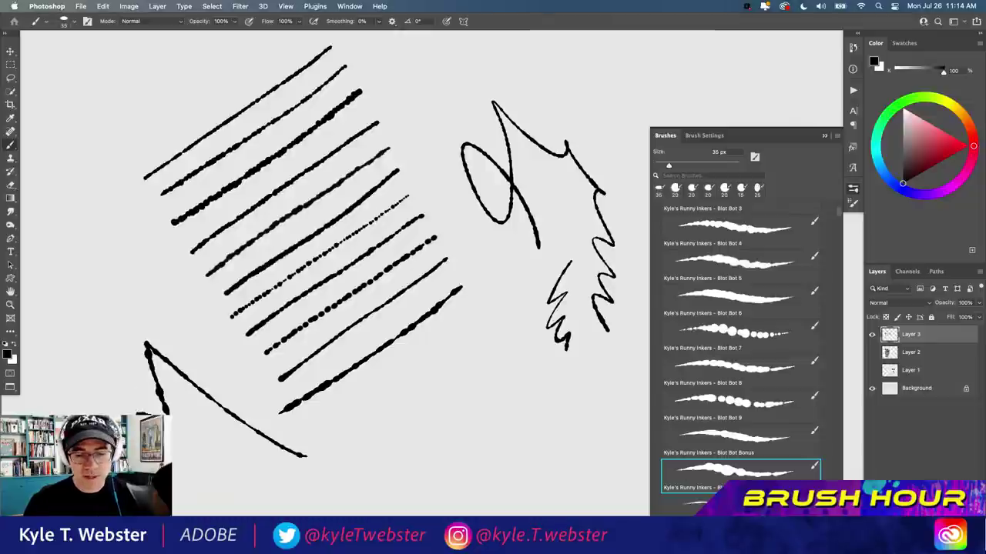
# - Paint a thin 15 px tapered stroke, then clear everything from Layer 3
pyautogui.click(693, 502)
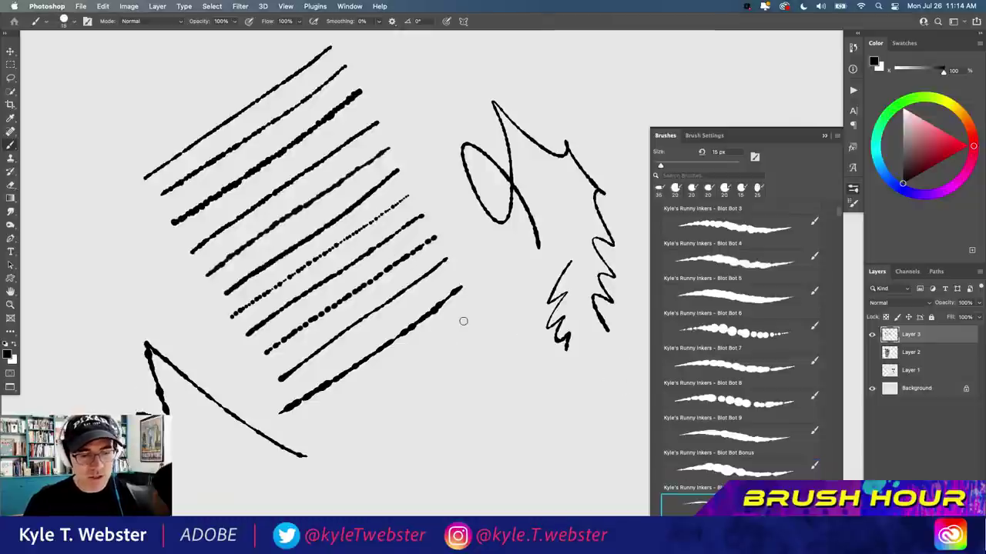
pyautogui.moveTo(473, 318)
pyautogui.mouseDown()
pyautogui.moveTo(300, 431)
pyautogui.moveTo(394, 392)
pyautogui.moveTo(469, 338)
pyautogui.moveTo(436, 403)
pyautogui.moveTo(487, 451)
pyautogui.mouseUp()
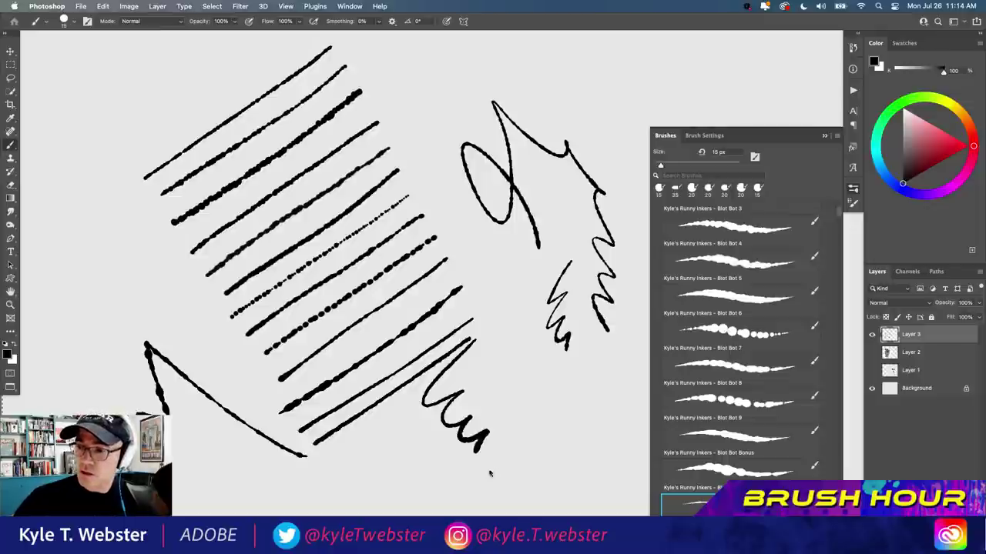
pyautogui.press('Delete')
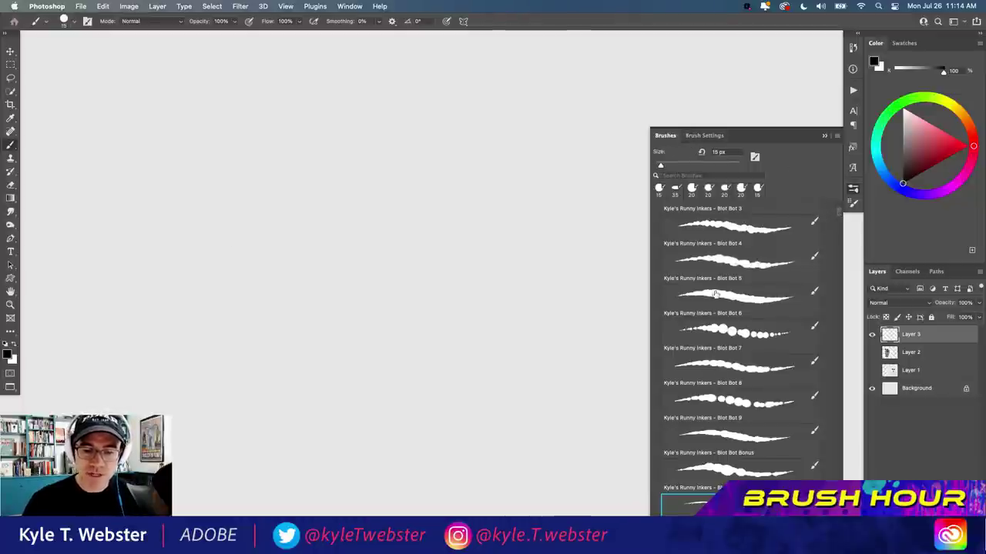
# - Pick Blot Bot Bonus at 20 px and draw a looping stroke across the canvas
pyautogui.click(720, 438)
pyautogui.moveTo(455, 156)
pyautogui.mouseDown()
pyautogui.moveTo(348, 292)
pyautogui.moveTo(372, 295)
pyautogui.moveTo(262, 148)
pyautogui.moveTo(237, 245)
pyautogui.mouseUp()
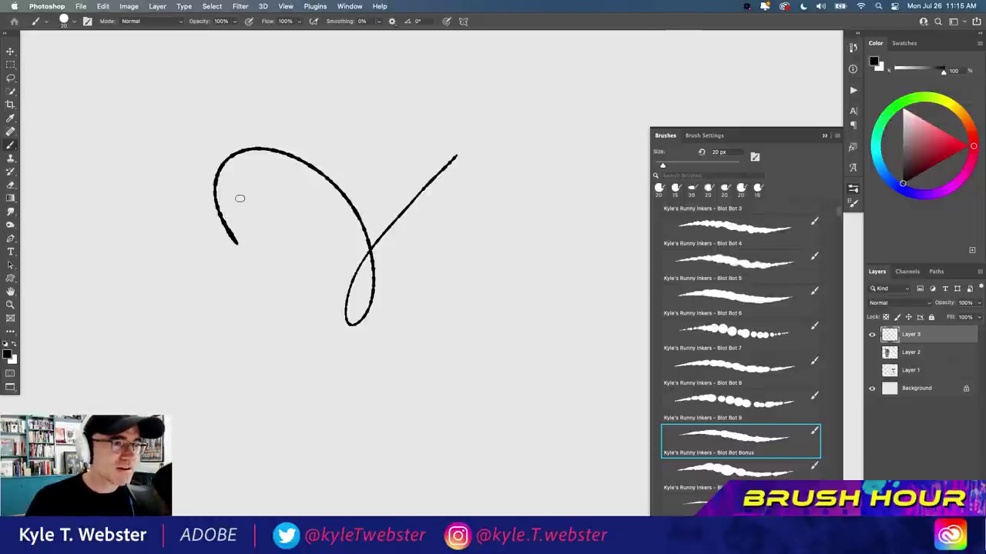
# - Extend the looped stroke with a hooked curve and show Blot Bot Bonus's Brush Settings at 55% spacing
pyautogui.moveTo(235, 239)
pyautogui.mouseDown()
pyautogui.moveTo(163, 225)
pyautogui.moveTo(184, 268)
pyautogui.mouseUp()
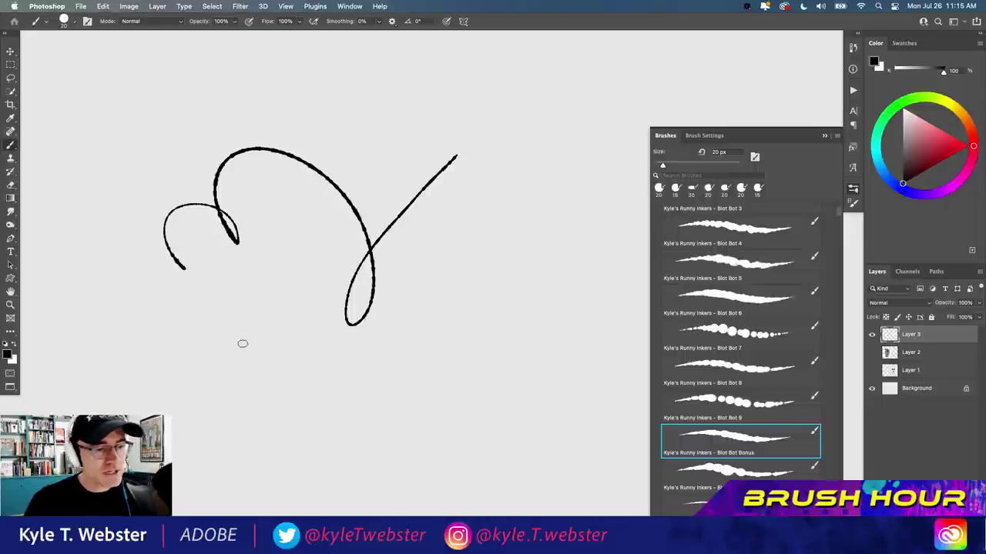
pyautogui.click(699, 137)
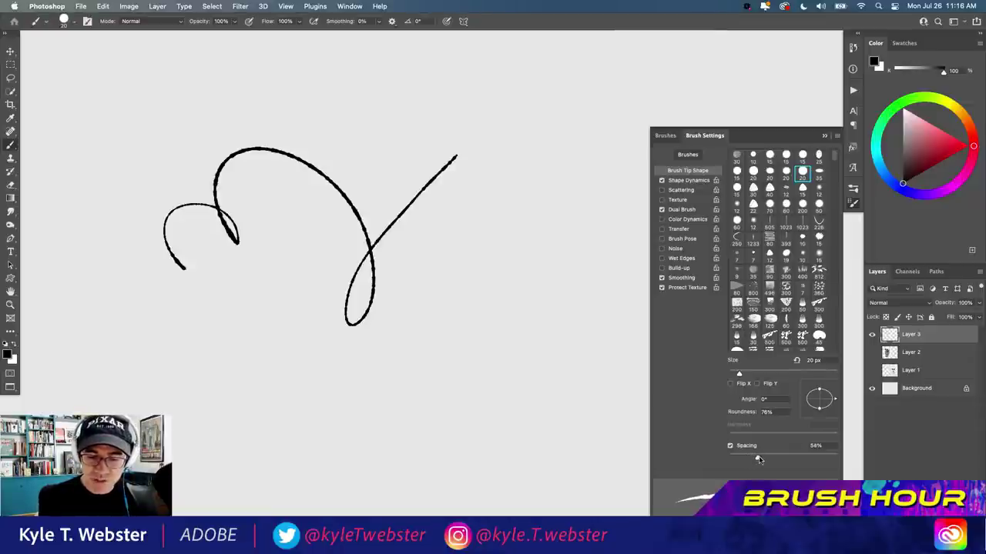
# - Nudge the spacing to 58%, paint looping and calligraphic test strokes, then clear them
pyautogui.moveTo(757, 460); pyautogui.dragTo(758, 460)
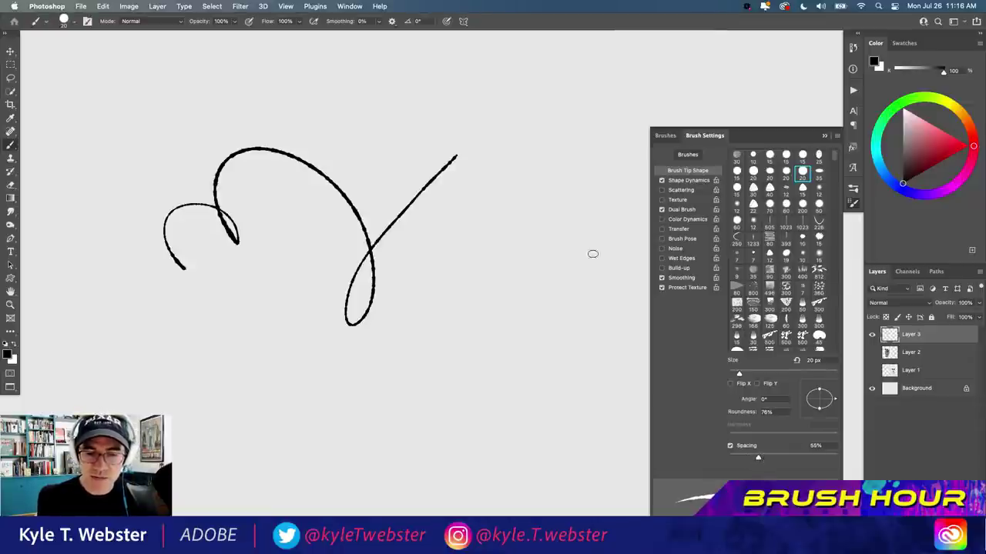
pyautogui.moveTo(552, 229)
pyautogui.mouseDown()
pyautogui.moveTo(468, 411)
pyautogui.moveTo(478, 261)
pyautogui.mouseUp()
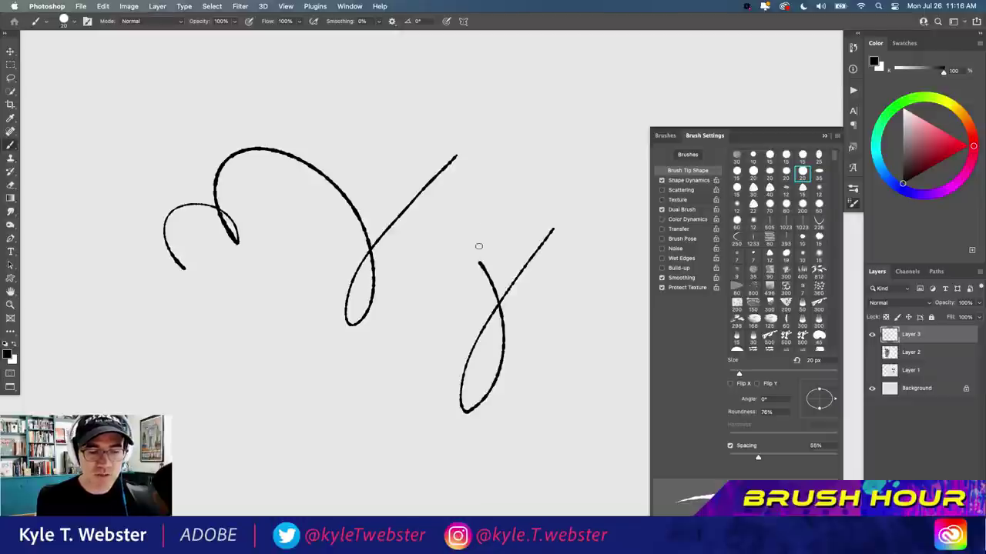
pyautogui.click(667, 137)
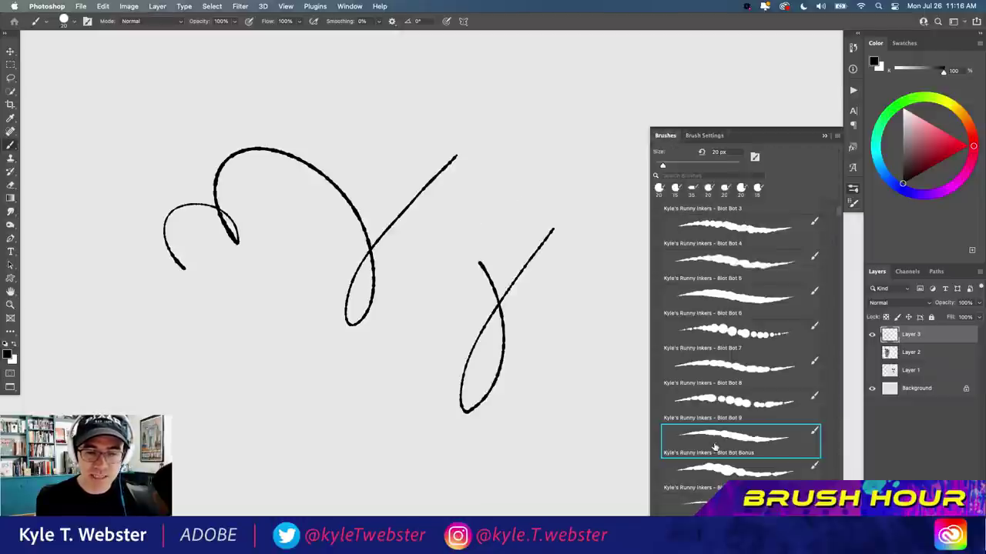
pyautogui.click(704, 136)
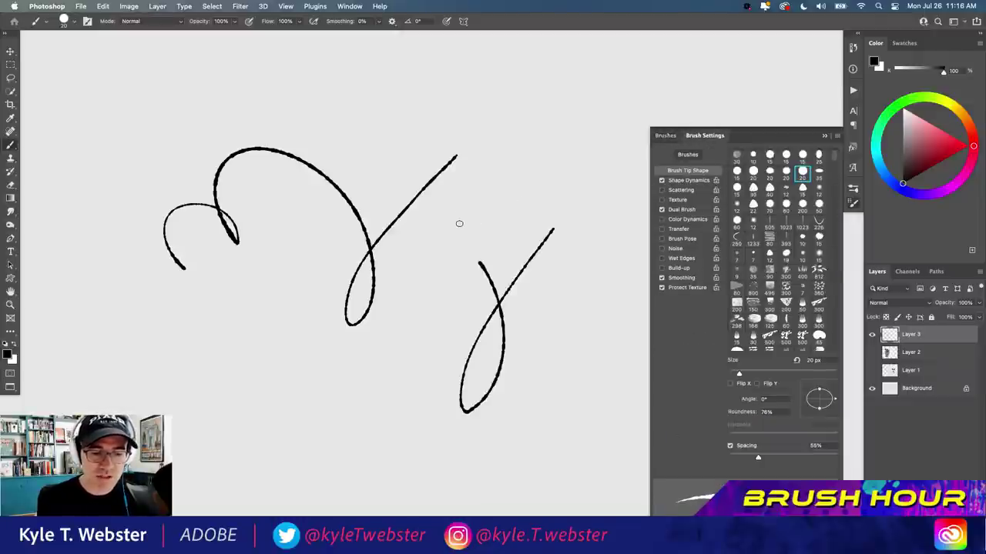
pyautogui.moveTo(549, 182)
pyautogui.mouseDown()
pyautogui.moveTo(323, 429)
pyautogui.moveTo(207, 315)
pyautogui.moveTo(179, 305)
pyautogui.moveTo(233, 125)
pyautogui.moveTo(458, 110)
pyautogui.mouseUp()
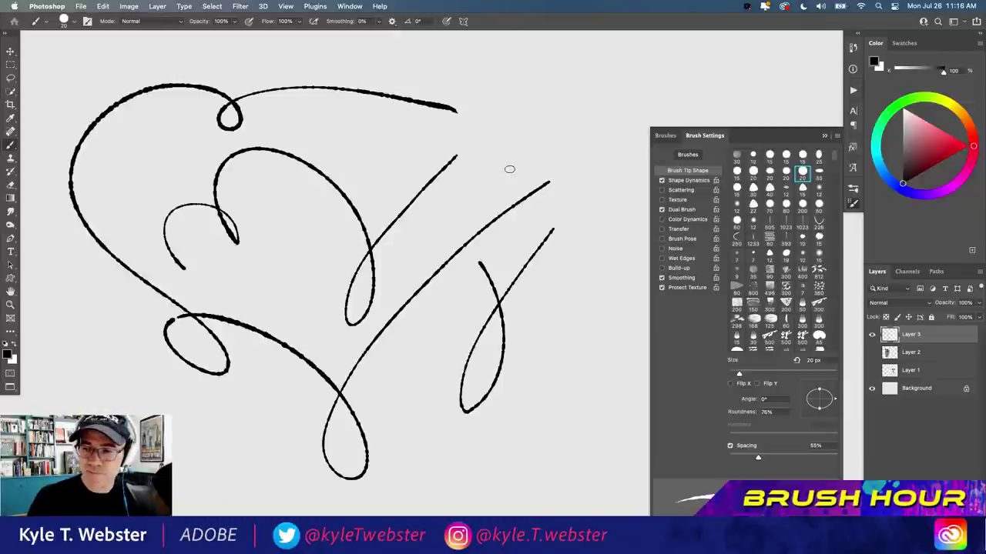
pyautogui.press('BackSpace')
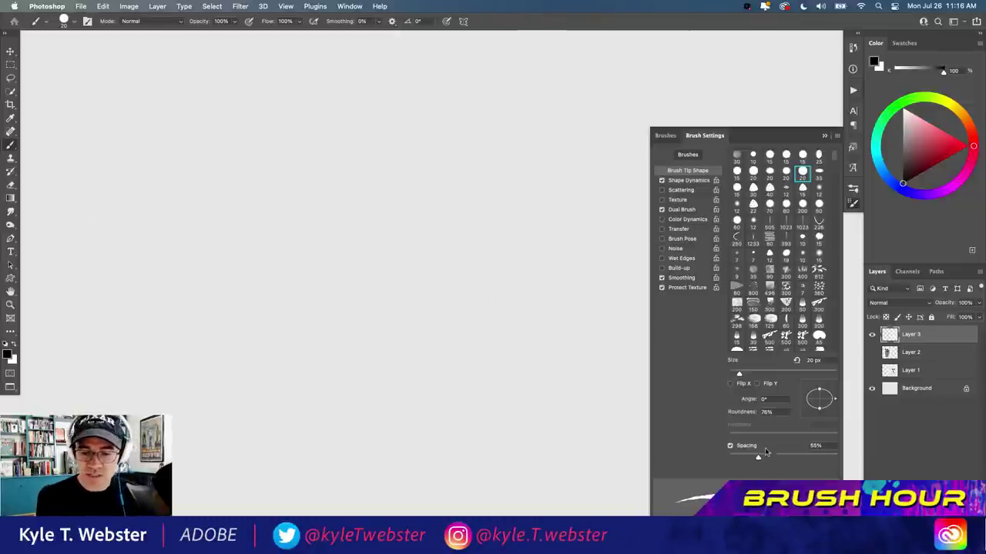
# - Raise the spacing to 90% and paint dotted looping test strokes
pyautogui.moveTo(759, 459); pyautogui.dragTo(776, 457)
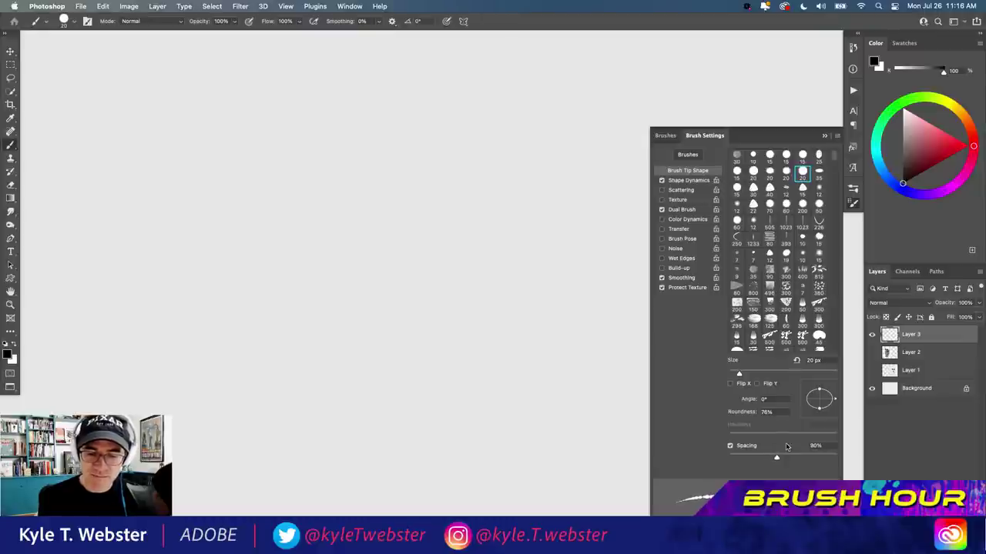
pyautogui.moveTo(532, 123)
pyautogui.mouseDown()
pyautogui.moveTo(351, 296)
pyautogui.moveTo(284, 389)
pyautogui.moveTo(334, 433)
pyautogui.moveTo(413, 307)
pyautogui.moveTo(359, 124)
pyautogui.moveTo(230, 103)
pyautogui.moveTo(207, 229)
pyautogui.moveTo(248, 263)
pyautogui.mouseUp()
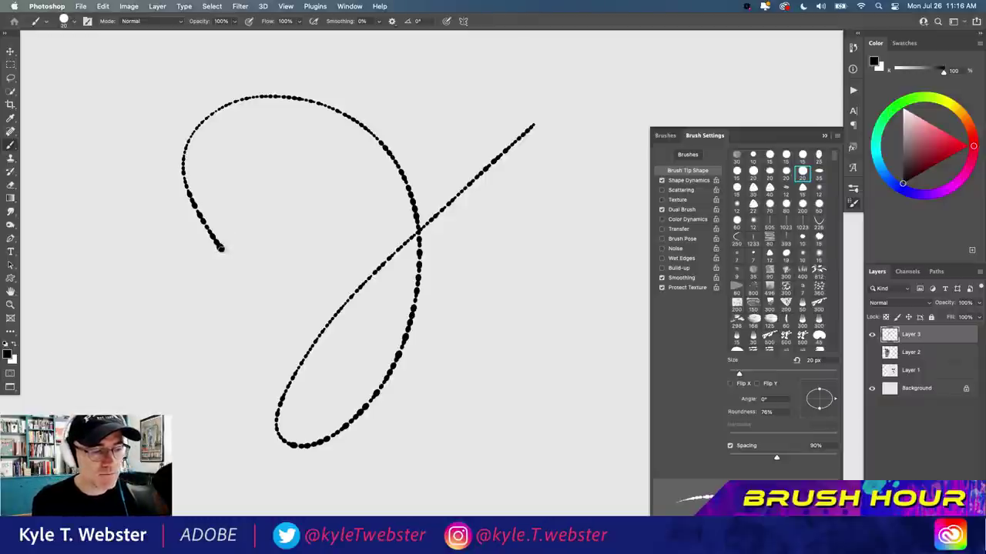
pyautogui.moveTo(222, 246)
pyautogui.mouseDown()
pyautogui.moveTo(158, 157)
pyautogui.moveTo(101, 197)
pyautogui.moveTo(169, 300)
pyautogui.moveTo(193, 306)
pyautogui.moveTo(188, 356)
pyautogui.moveTo(254, 329)
pyautogui.moveTo(223, 345)
pyautogui.moveTo(225, 397)
pyautogui.mouseUp()
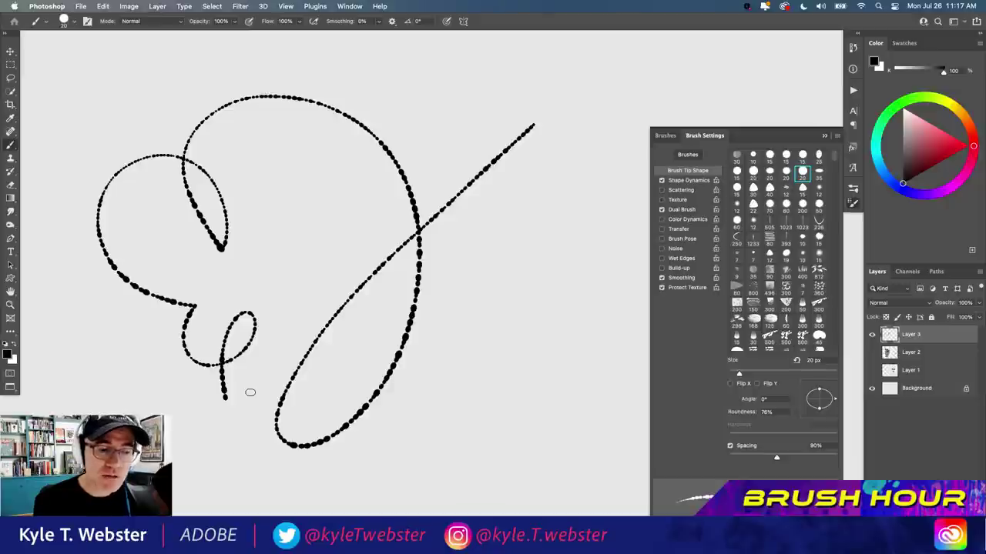
pyautogui.moveTo(568, 202)
pyautogui.mouseDown()
pyautogui.moveTo(551, 348)
pyautogui.moveTo(492, 236)
pyautogui.moveTo(483, 338)
pyautogui.moveTo(465, 362)
pyautogui.moveTo(493, 401)
pyautogui.moveTo(454, 440)
pyautogui.moveTo(461, 457)
pyautogui.moveTo(530, 472)
pyautogui.moveTo(442, 497)
pyautogui.moveTo(384, 485)
pyautogui.moveTo(388, 473)
pyautogui.moveTo(376, 458)
pyautogui.moveTo(391, 374)
pyautogui.moveTo(332, 310)
pyautogui.moveTo(317, 220)
pyautogui.moveTo(364, 170)
pyautogui.moveTo(380, 91)
pyautogui.mouseUp()
# - Erase all the dotted test strokes from the layer and deselect
pyautogui.press('super+a')
pyautogui.press('Delete')
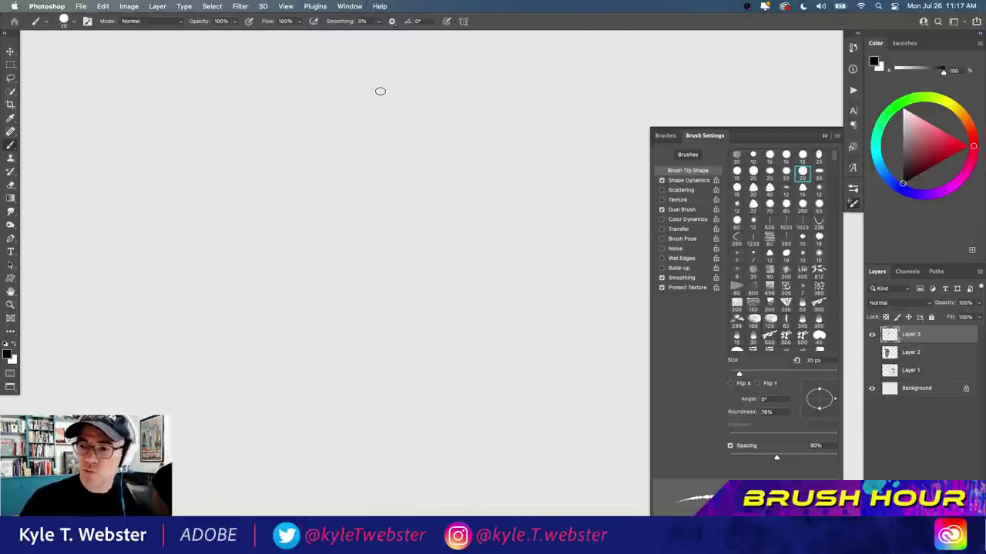
pyautogui.press('super+d')
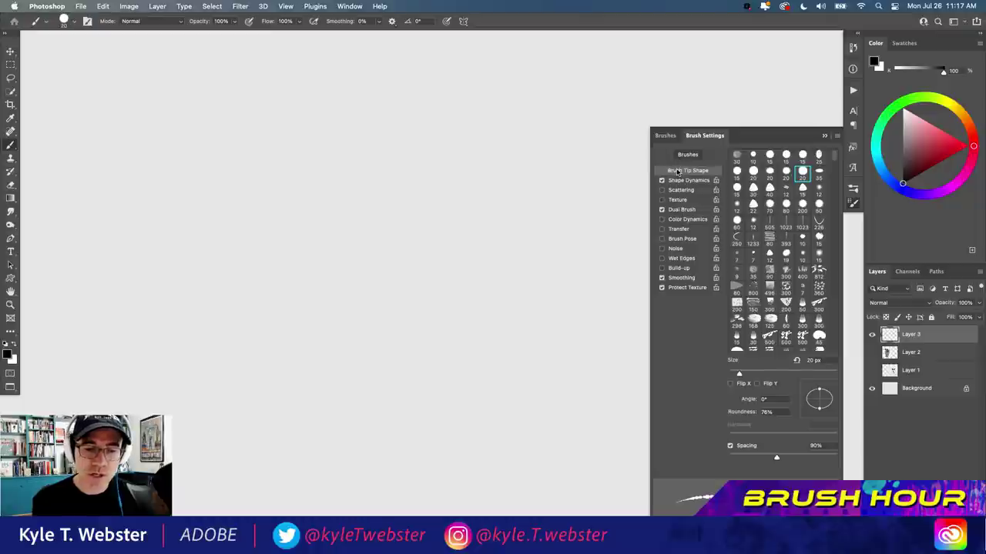
# - Lower the spacing to 70% and test it with an S-shaped stroke, then undo it
pyautogui.moveTo(776, 459); pyautogui.dragTo(765, 460)
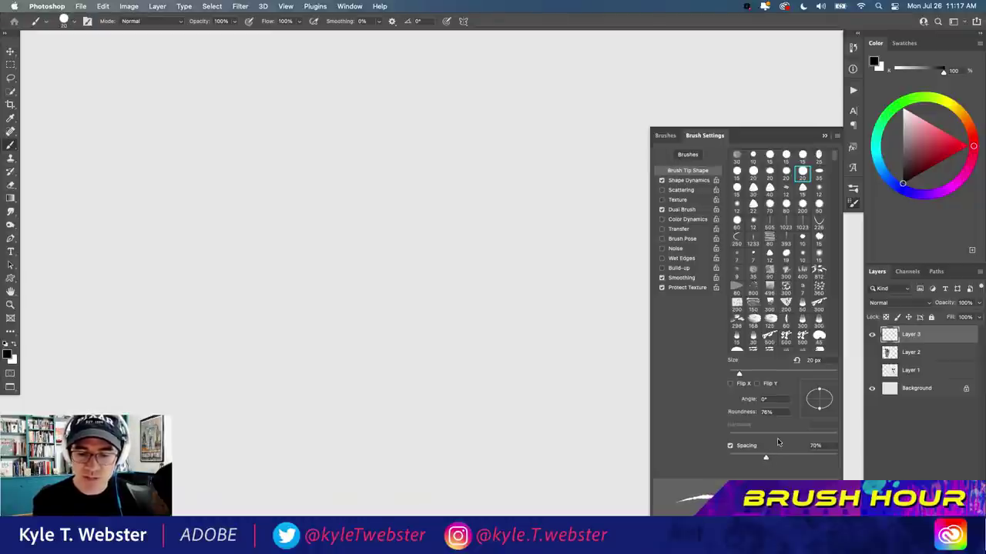
pyautogui.moveTo(382, 130)
pyautogui.mouseDown()
pyautogui.moveTo(180, 148)
pyautogui.moveTo(416, 298)
pyautogui.moveTo(257, 300)
pyautogui.moveTo(281, 277)
pyautogui.moveTo(326, 369)
pyautogui.moveTo(235, 361)
pyautogui.moveTo(311, 411)
pyautogui.mouseUp()
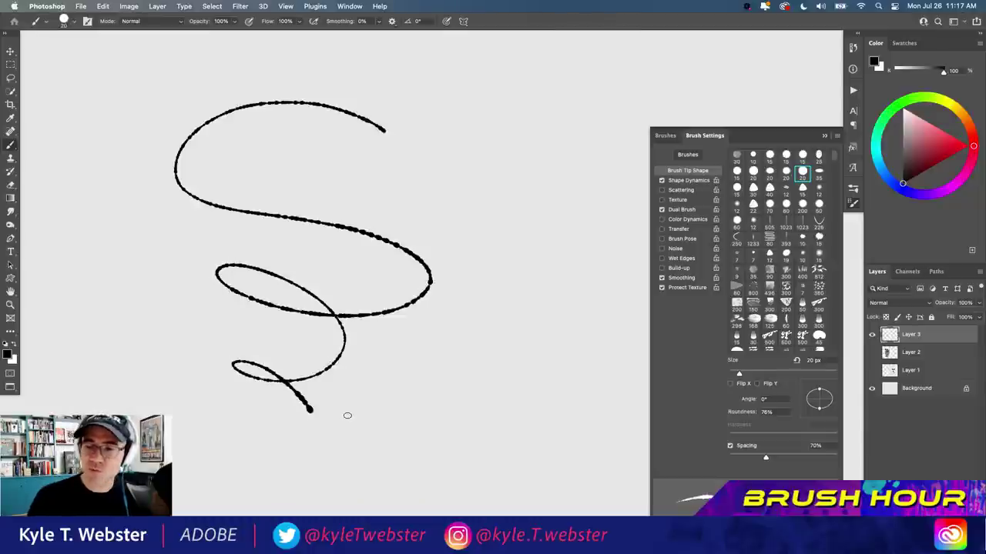
pyautogui.press('super+z')
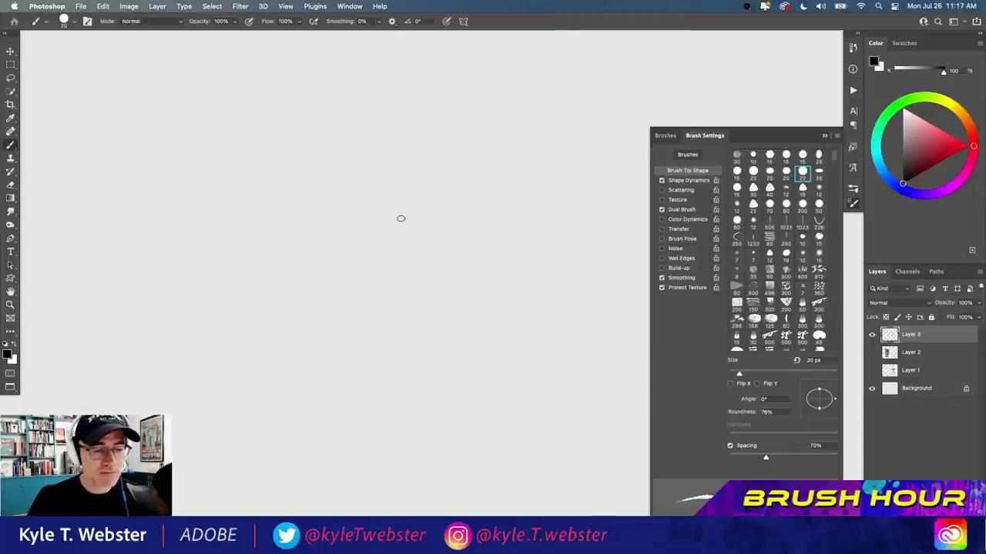
# - Draw the beaded duck's outline, eye and head feathers, then begin a cat's head beside it
pyautogui.moveTo(420, 301)
pyautogui.mouseDown()
pyautogui.moveTo(387, 142)
pyautogui.moveTo(337, 190)
pyautogui.moveTo(341, 202)
pyautogui.moveTo(244, 208)
pyautogui.moveTo(251, 232)
pyautogui.moveTo(348, 217)
pyautogui.moveTo(336, 234)
pyautogui.moveTo(354, 251)
pyautogui.moveTo(351, 308)
pyautogui.mouseUp()
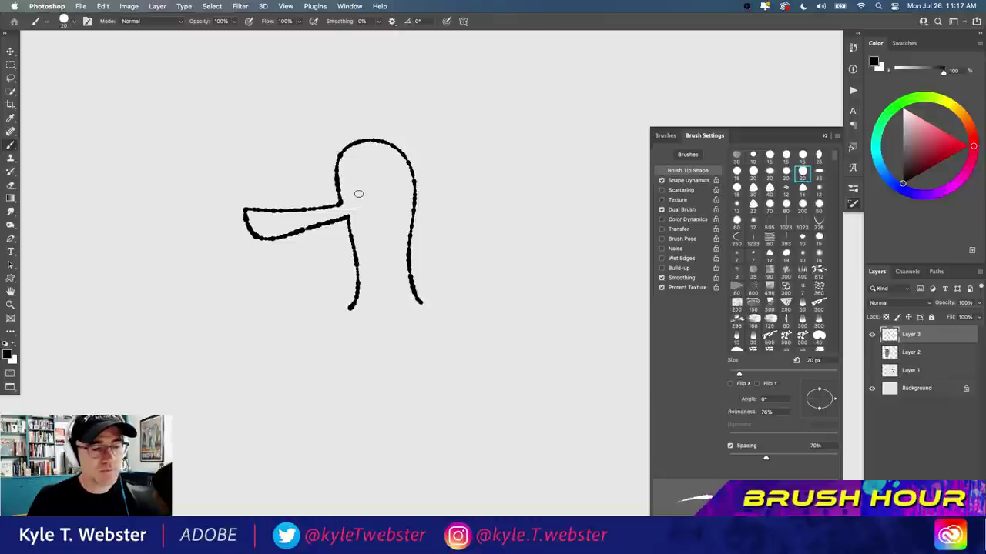
pyautogui.moveTo(361, 189); pyautogui.dragTo(359, 193)
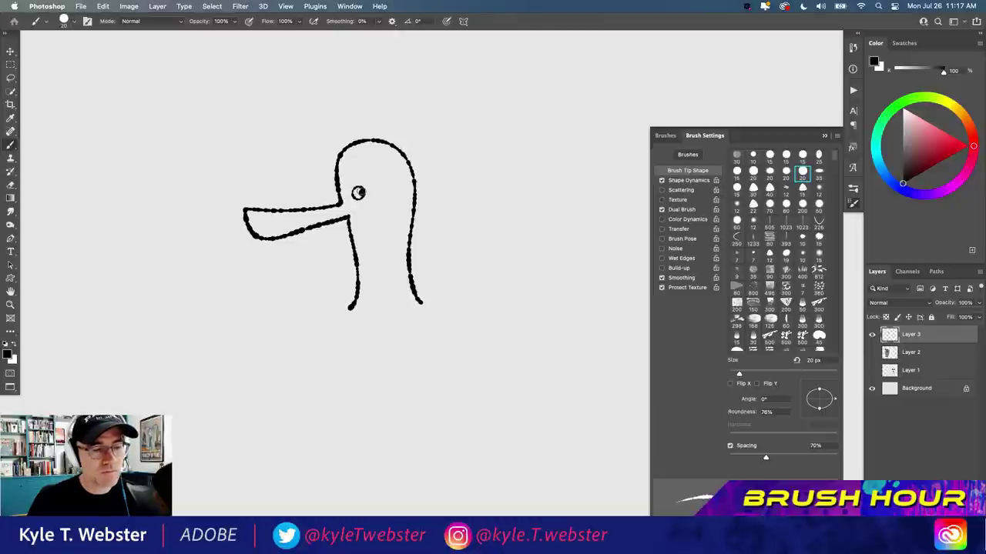
pyautogui.moveTo(367, 138)
pyautogui.mouseDown()
pyautogui.moveTo(365, 118)
pyautogui.moveTo(353, 120)
pyautogui.mouseUp()
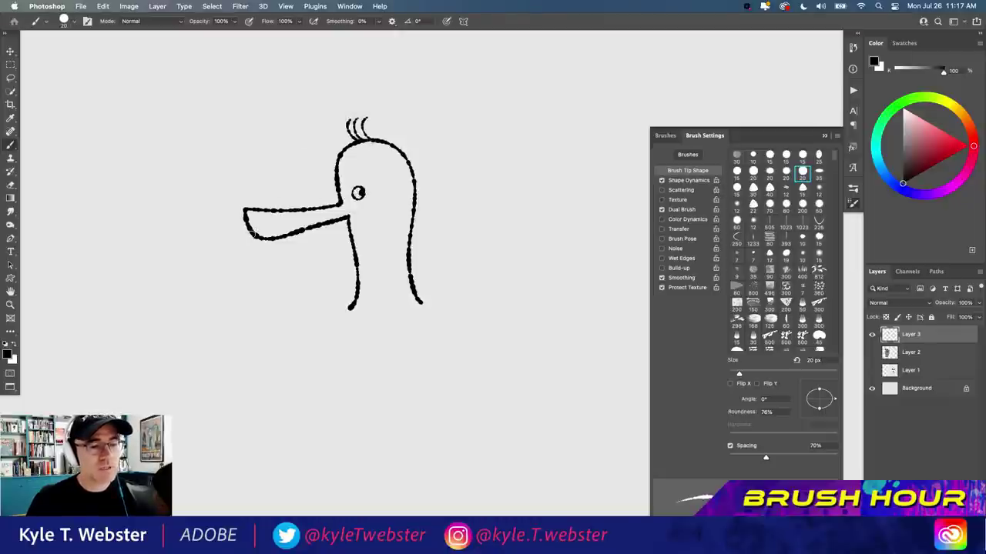
pyautogui.moveTo(288, 251)
pyautogui.mouseDown()
pyautogui.moveTo(208, 269)
pyautogui.moveTo(200, 262)
pyautogui.mouseUp()
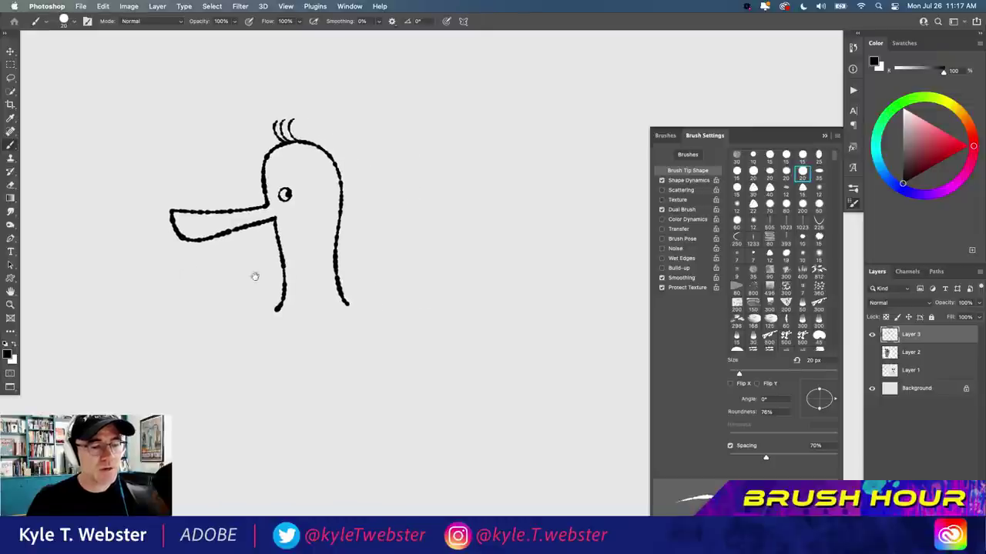
pyautogui.moveTo(255, 277)
pyautogui.mouseDown()
pyautogui.moveTo(211, 265)
pyautogui.moveTo(250, 256)
pyautogui.moveTo(405, 275)
pyautogui.mouseUp()
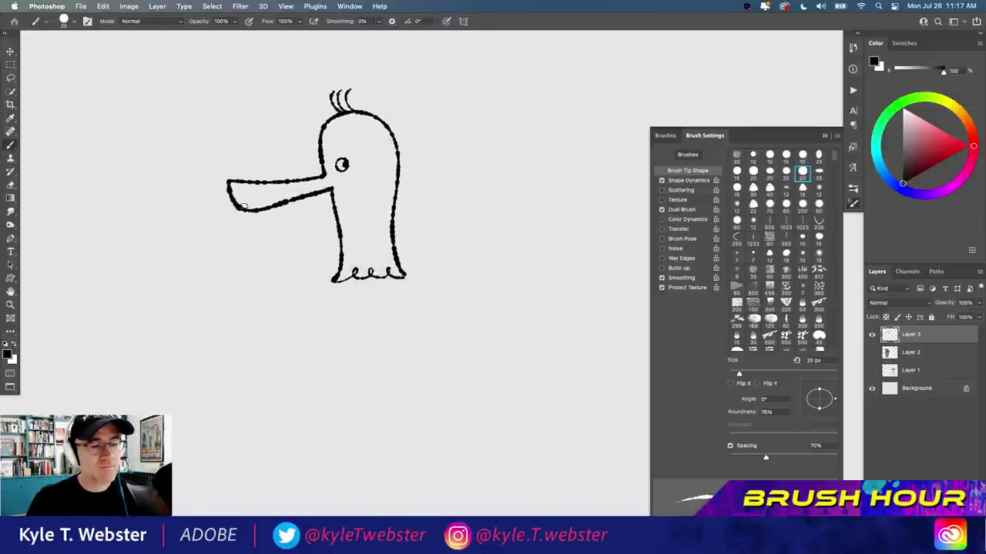
pyautogui.moveTo(321, 312); pyautogui.dragTo(198, 337)
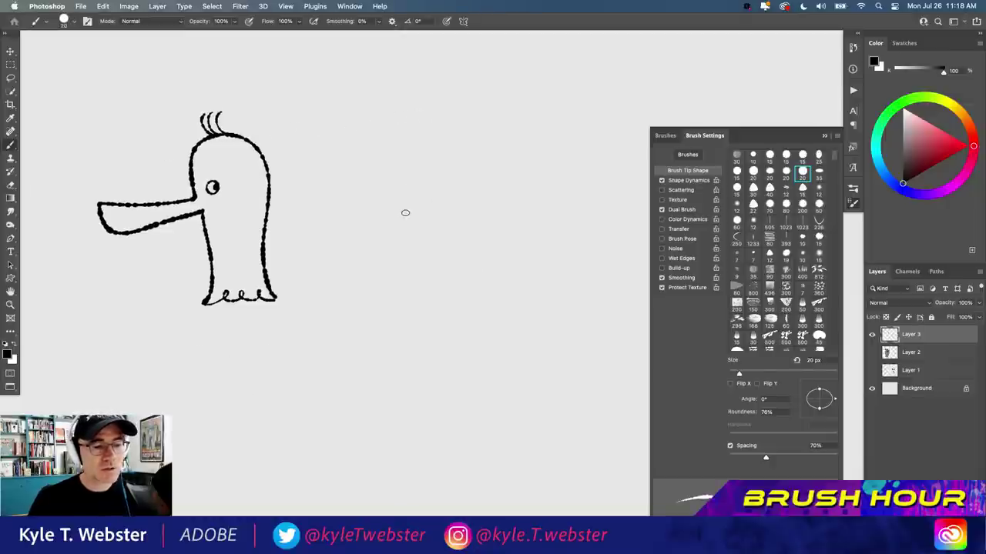
pyautogui.moveTo(405, 212)
pyautogui.mouseDown()
pyautogui.moveTo(442, 185)
pyautogui.moveTo(429, 115)
pyautogui.moveTo(414, 141)
pyautogui.moveTo(387, 143)
pyautogui.moveTo(362, 122)
pyautogui.moveTo(341, 157)
pyautogui.moveTo(355, 193)
pyautogui.moveTo(402, 213)
pyautogui.moveTo(401, 180)
pyautogui.moveTo(409, 195)
pyautogui.moveTo(421, 182)
pyautogui.moveTo(410, 171)
pyautogui.moveTo(402, 182)
pyautogui.moveTo(386, 163)
pyautogui.moveTo(426, 162)
pyautogui.mouseUp()
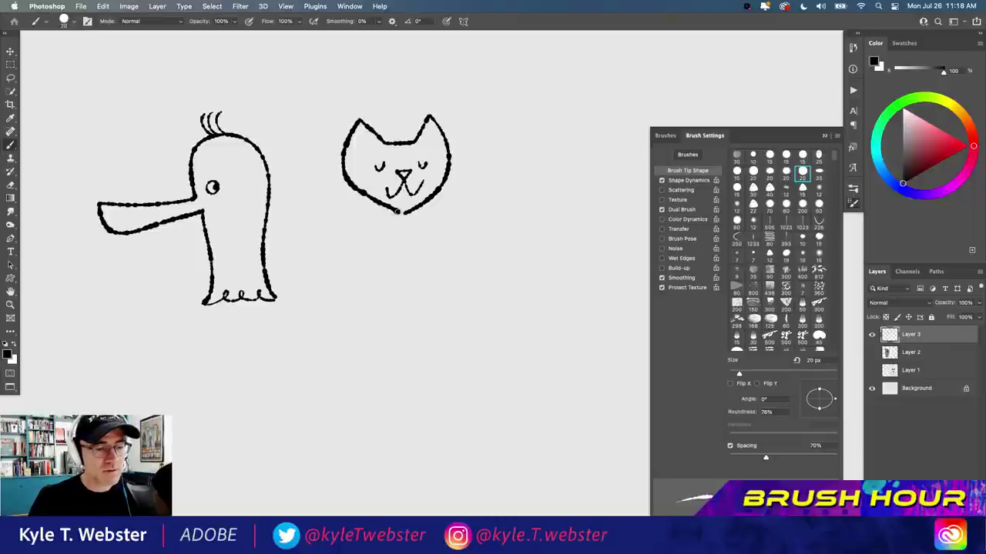
# - Give the cat a triangular body with a squiggle detail and a curled tail
pyautogui.moveTo(397, 210)
pyautogui.mouseDown()
pyautogui.moveTo(362, 296)
pyautogui.moveTo(432, 275)
pyautogui.moveTo(442, 294)
pyautogui.moveTo(362, 297)
pyautogui.mouseUp()
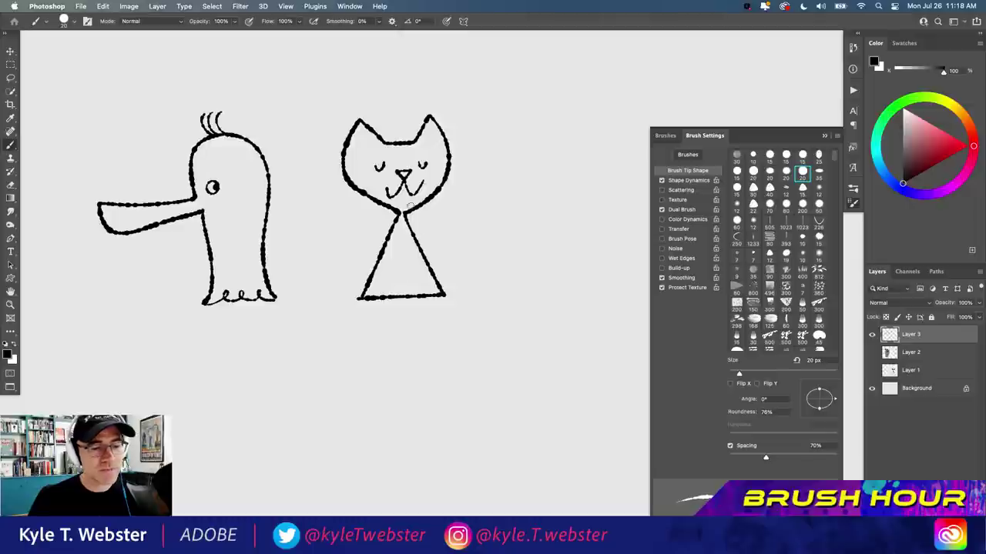
pyautogui.moveTo(393, 249)
pyautogui.mouseDown()
pyautogui.moveTo(397, 264)
pyautogui.moveTo(417, 262)
pyautogui.moveTo(397, 295)
pyautogui.moveTo(420, 294)
pyautogui.moveTo(374, 293)
pyautogui.mouseUp()
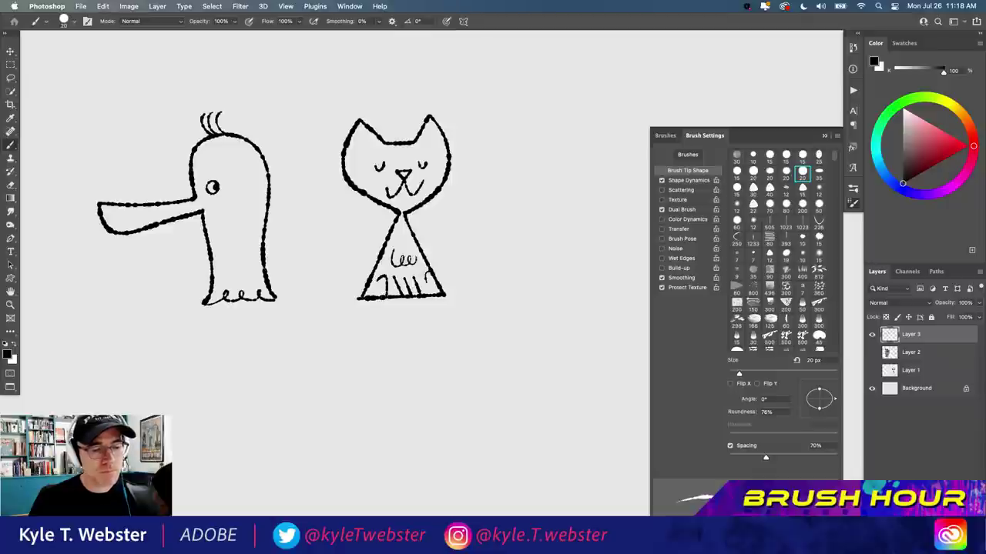
pyautogui.moveTo(359, 298); pyautogui.dragTo(319, 243)
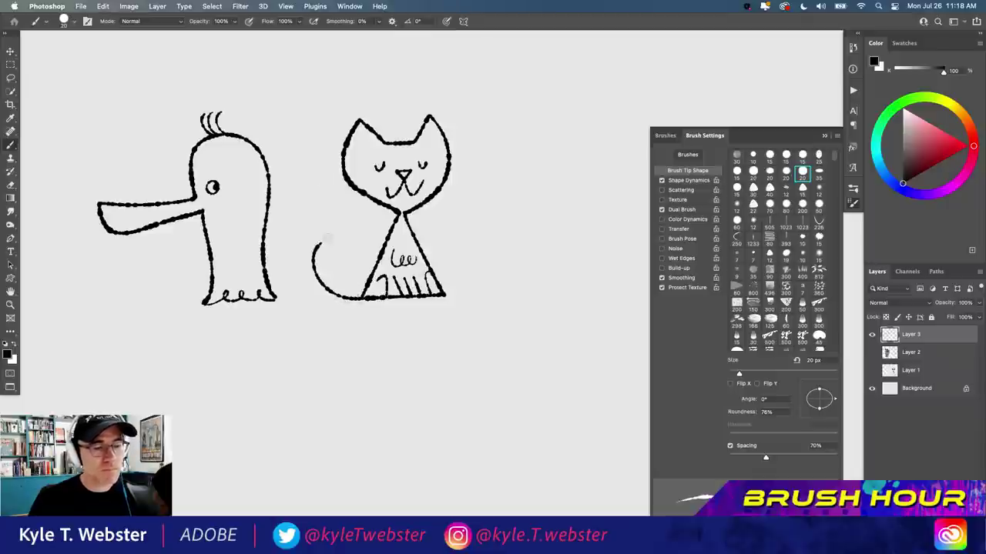
pyautogui.moveTo(210, 385); pyautogui.dragTo(269, 385)
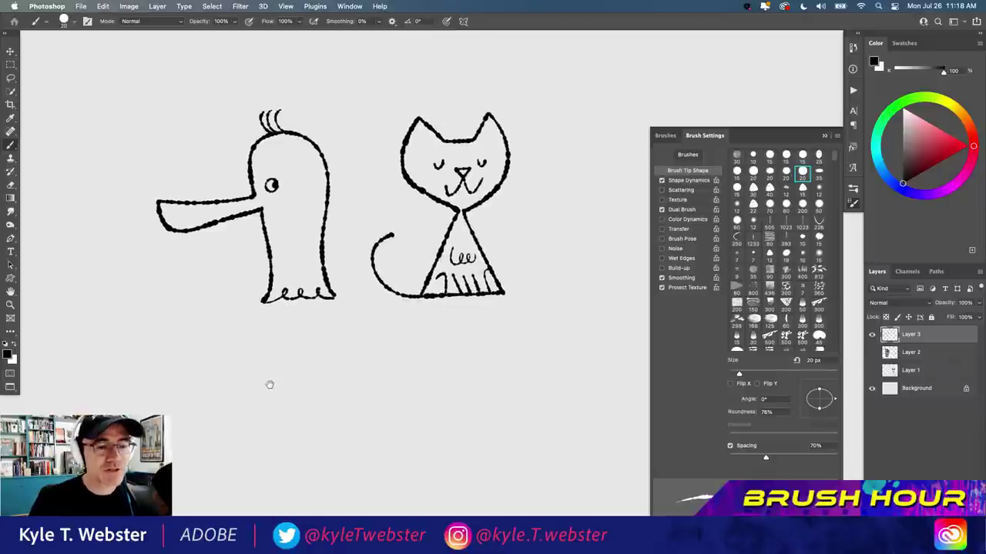
pyautogui.moveTo(181, 330); pyautogui.dragTo(225, 322)
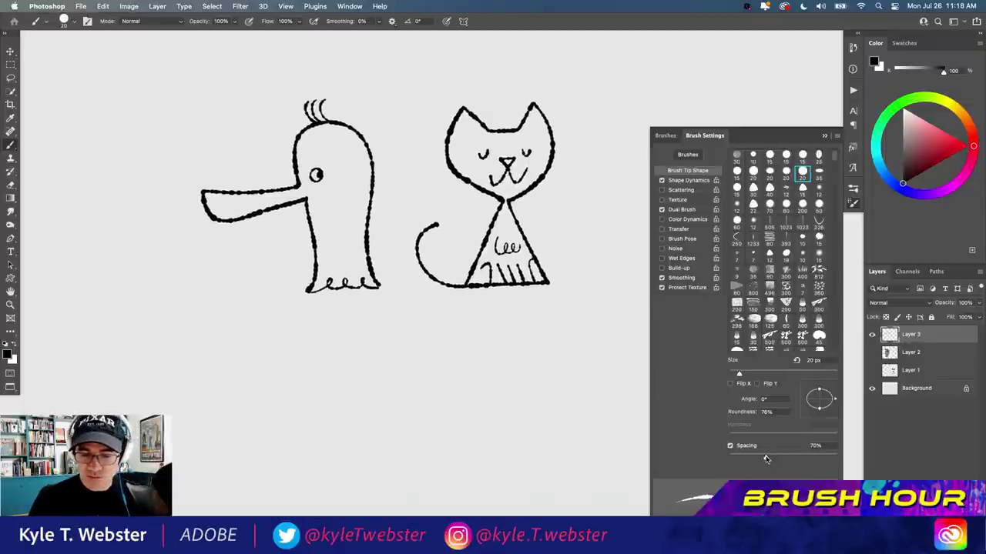
# - Test spacing above 100% and undo, then set spacing to 70% and draw a beaded bottle outline below
pyautogui.moveTo(766, 459); pyautogui.dragTo(782, 458)
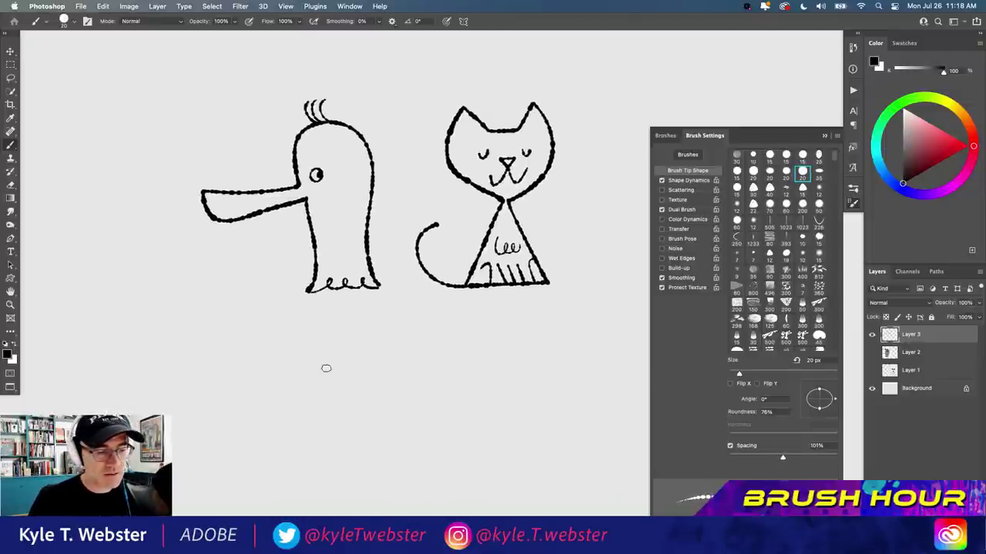
pyautogui.moveTo(331, 372); pyautogui.dragTo(127, 264)
pyautogui.press('super+z')
pyautogui.moveTo(213, 383); pyautogui.dragTo(201, 309)
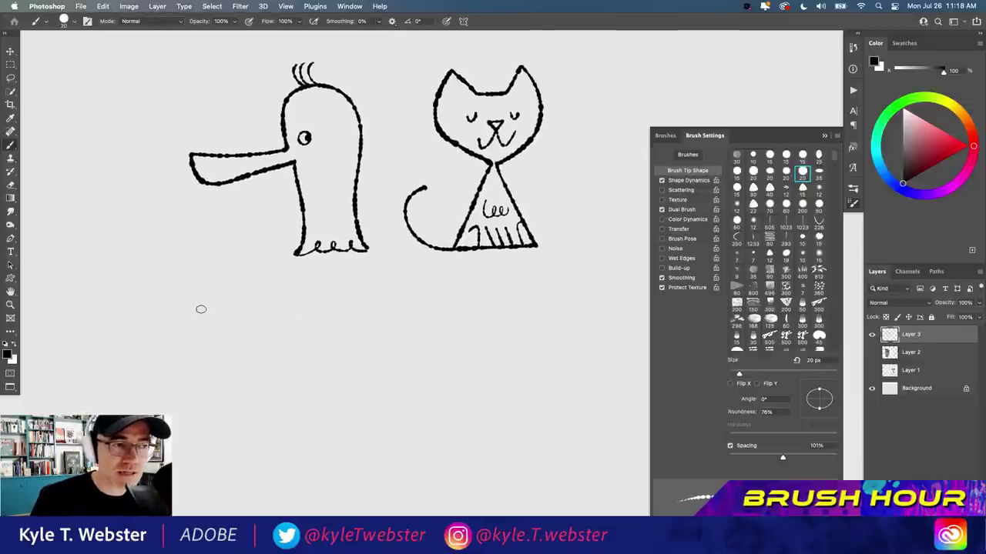
pyautogui.moveTo(262, 253)
pyautogui.mouseDown()
pyautogui.moveTo(236, 282)
pyautogui.moveTo(204, 227)
pyautogui.mouseUp()
pyautogui.moveTo(783, 458); pyautogui.dragTo(765, 459)
pyautogui.moveTo(361, 368)
pyautogui.mouseDown()
pyautogui.moveTo(403, 305)
pyautogui.moveTo(364, 194)
pyautogui.moveTo(317, 190)
pyautogui.moveTo(320, 252)
pyautogui.moveTo(300, 348)
pyautogui.moveTo(332, 389)
pyautogui.moveTo(391, 383)
pyautogui.moveTo(411, 334)
pyautogui.moveTo(386, 195)
pyautogui.mouseUp()
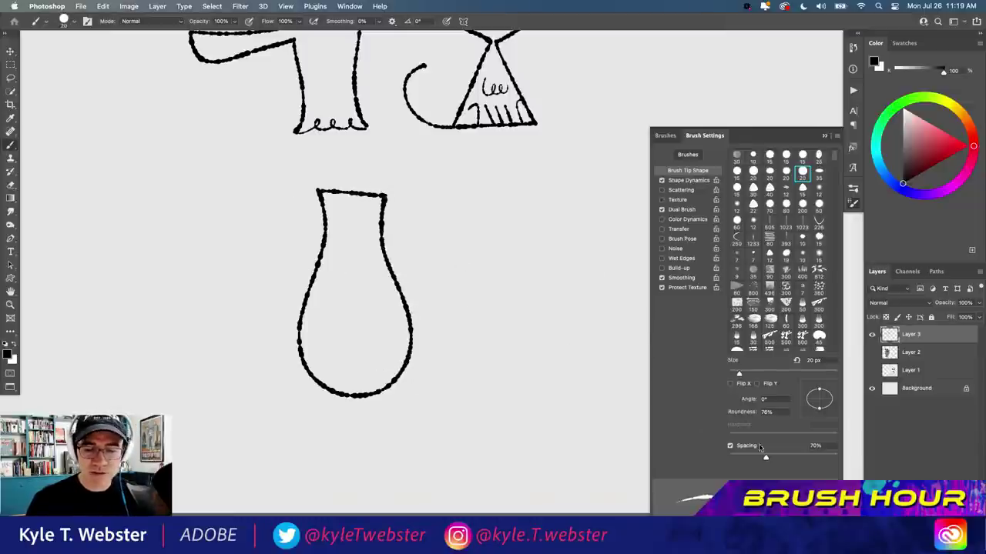
# - Set brush spacing to 110% and paint four dotted bands and a beaded zigzag across the vase
pyautogui.moveTo(765, 460); pyautogui.dragTo(788, 458)
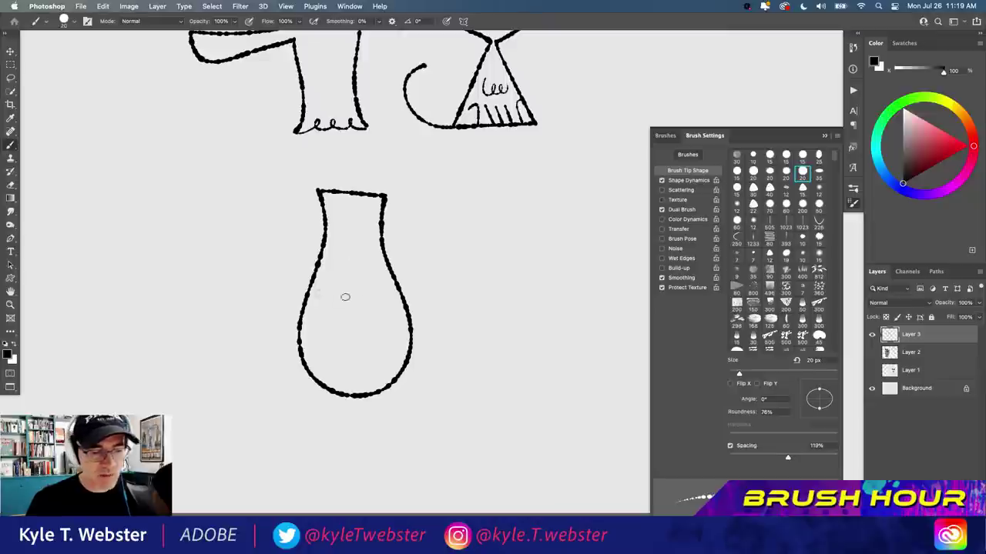
pyautogui.moveTo(385, 271)
pyautogui.mouseDown()
pyautogui.moveTo(320, 272)
pyautogui.moveTo(361, 279)
pyautogui.moveTo(312, 280)
pyautogui.mouseUp()
pyautogui.moveTo(397, 287); pyautogui.dragTo(309, 287)
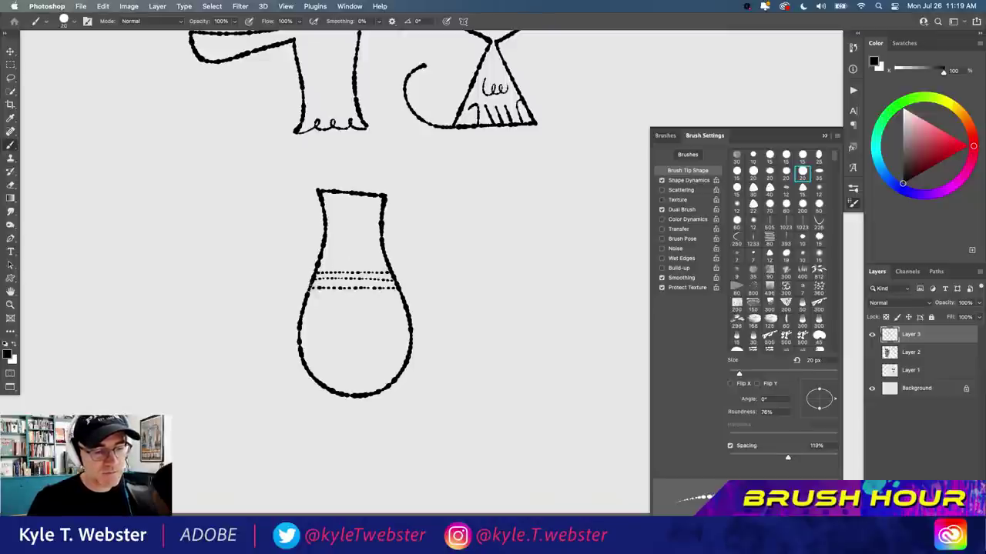
pyautogui.moveTo(398, 294); pyautogui.dragTo(305, 294)
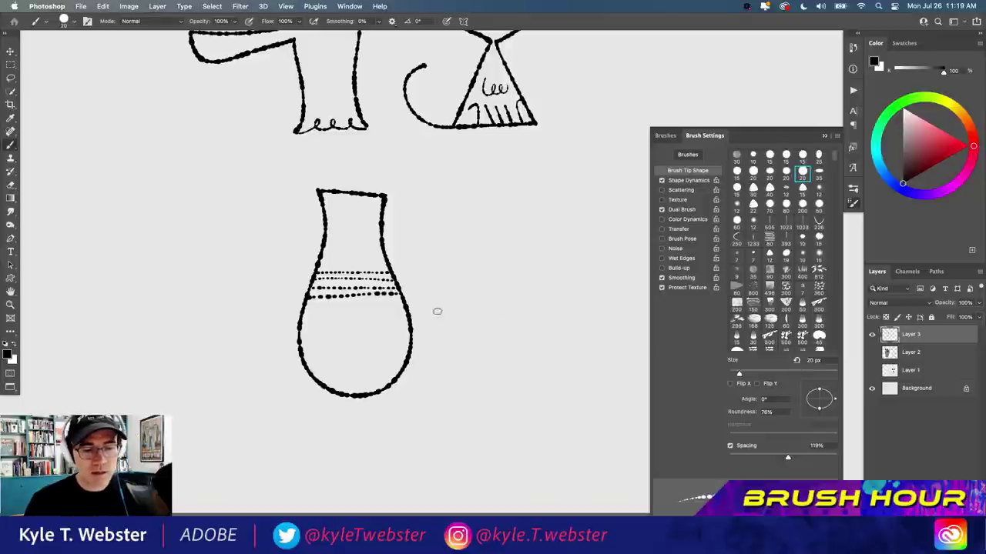
pyautogui.moveTo(404, 316)
pyautogui.mouseDown()
pyautogui.moveTo(385, 332)
pyautogui.moveTo(366, 312)
pyautogui.moveTo(346, 330)
pyautogui.moveTo(331, 313)
pyautogui.moveTo(314, 332)
pyautogui.moveTo(301, 321)
pyautogui.moveTo(304, 342)
pyautogui.moveTo(299, 335)
pyautogui.moveTo(321, 346)
pyautogui.moveTo(328, 334)
pyautogui.moveTo(349, 351)
pyautogui.moveTo(364, 332)
pyautogui.moveTo(388, 353)
pyautogui.moveTo(408, 325)
pyautogui.mouseUp()
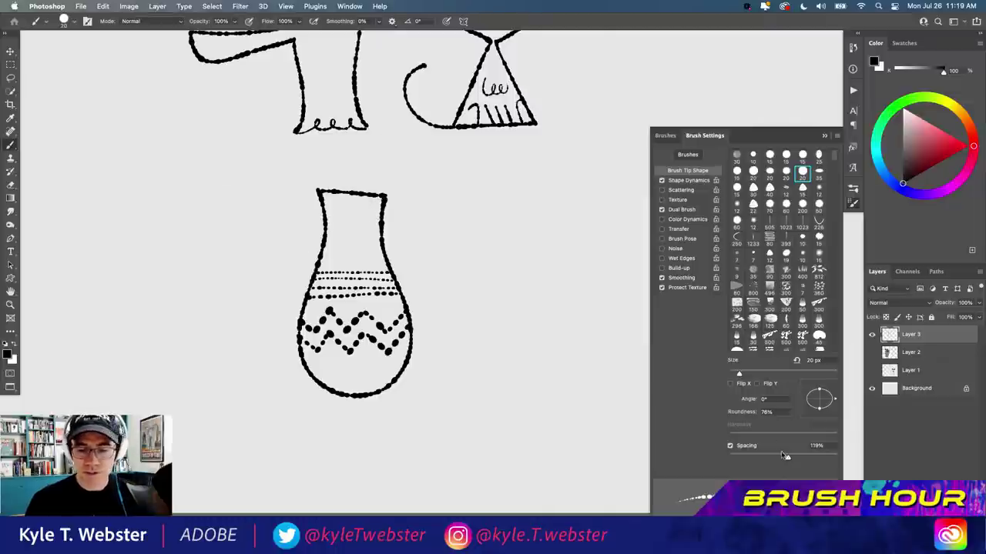
# - Drop spacing to 32% and fill the vase neck with diagonal hatching
pyautogui.moveTo(787, 458); pyautogui.dragTo(753, 459)
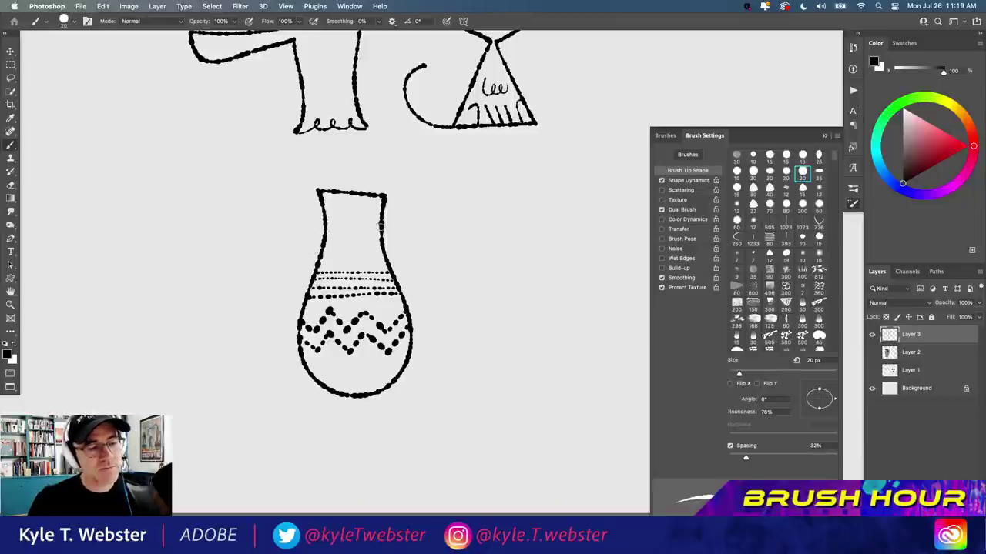
pyautogui.moveTo(385, 228); pyautogui.dragTo(323, 229)
pyautogui.moveTo(385, 195)
pyautogui.mouseDown()
pyautogui.moveTo(366, 224)
pyautogui.moveTo(375, 198)
pyautogui.moveTo(344, 229)
pyautogui.mouseUp()
pyautogui.moveTo(351, 195); pyautogui.dragTo(334, 229)
pyautogui.moveTo(342, 195)
pyautogui.mouseDown()
pyautogui.moveTo(326, 227)
pyautogui.moveTo(326, 211)
pyautogui.mouseUp()
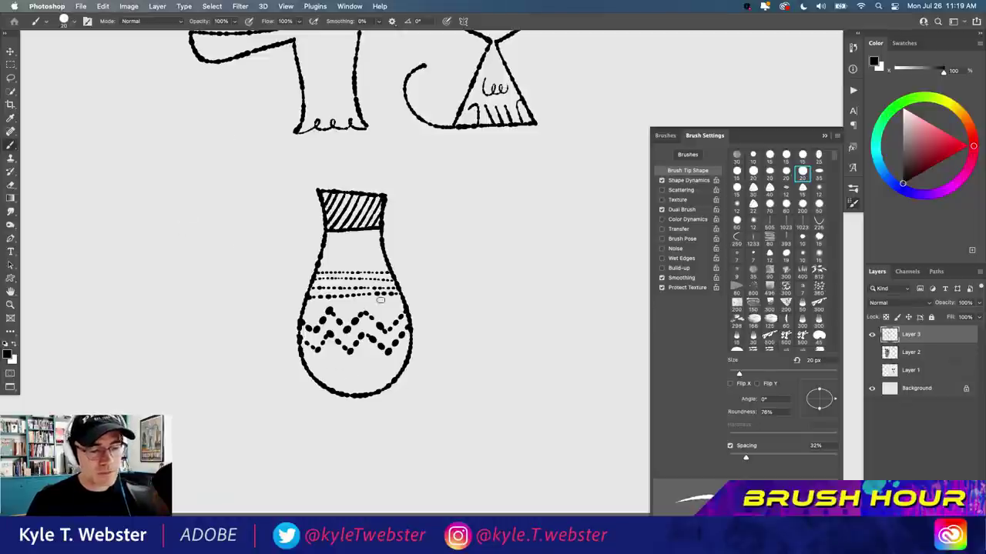
# - Raise spacing to 127% and dab a dotted shadow beneath the vase, extending both ends
pyautogui.moveTo(745, 457); pyautogui.dragTo(789, 458)
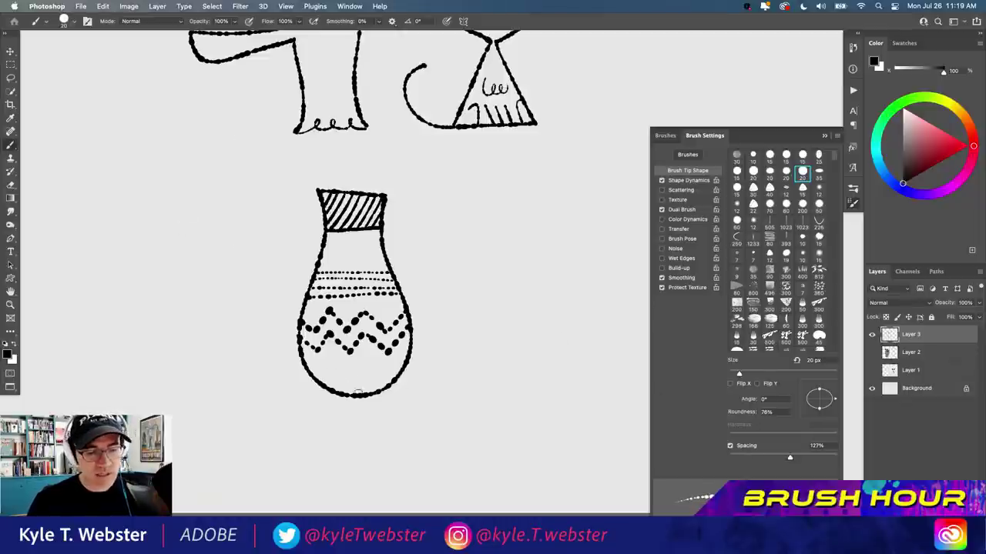
pyautogui.moveTo(395, 407)
pyautogui.mouseDown()
pyautogui.moveTo(423, 389)
pyautogui.moveTo(364, 403)
pyautogui.moveTo(293, 394)
pyautogui.mouseUp()
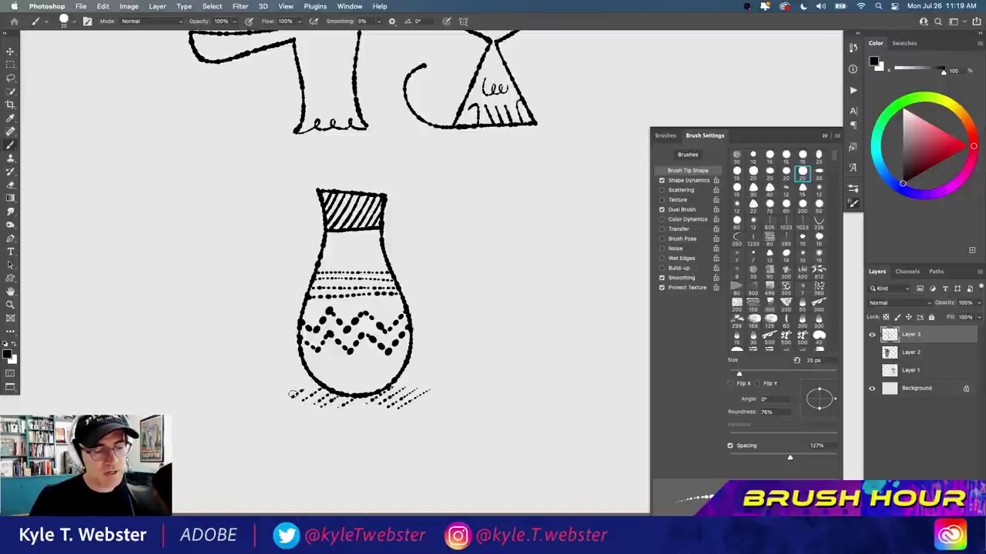
pyautogui.moveTo(408, 382); pyautogui.dragTo(417, 377)
pyautogui.moveTo(287, 392)
pyautogui.mouseDown()
pyautogui.moveTo(355, 409)
pyautogui.moveTo(262, 394)
pyautogui.mouseUp()
pyautogui.moveTo(440, 387); pyautogui.dragTo(433, 396)
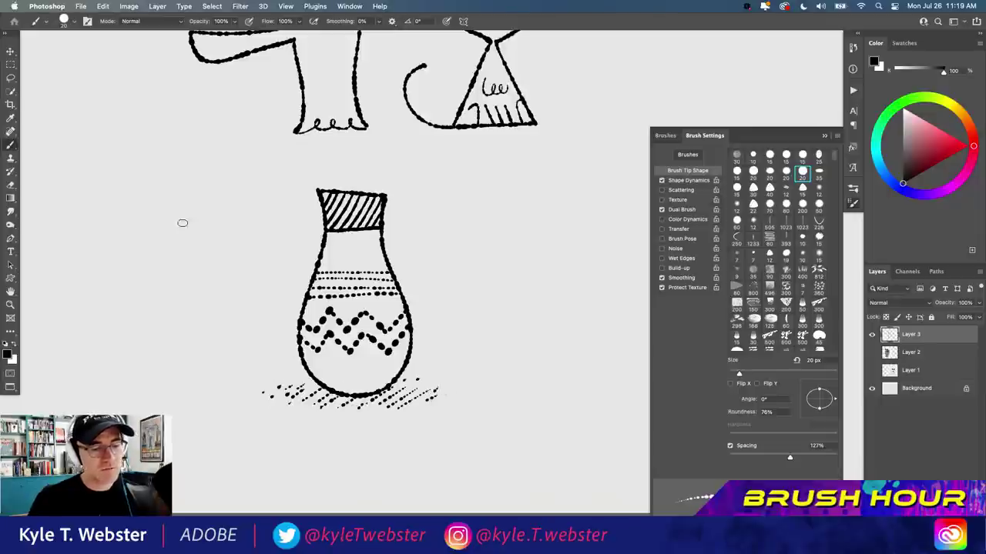
pyautogui.moveTo(259, 284); pyautogui.dragTo(231, 326)
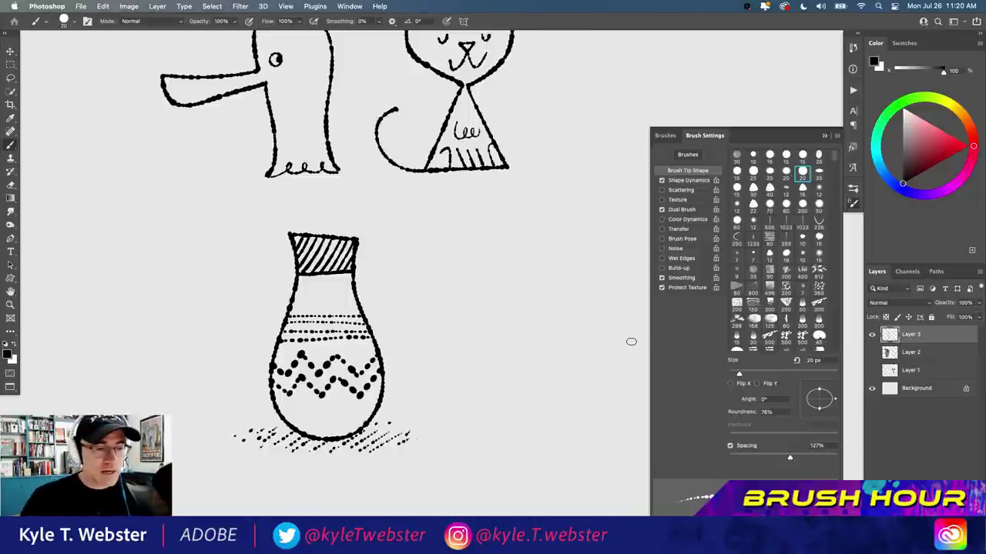
# - Frame the whole drawing, glance at the Blot Bot brush list, then open Shape Dynamics (30% pen-pressure size jitter)
pyautogui.scroll(-3, 229, 318)
pyautogui.scroll(1, 229, 318)
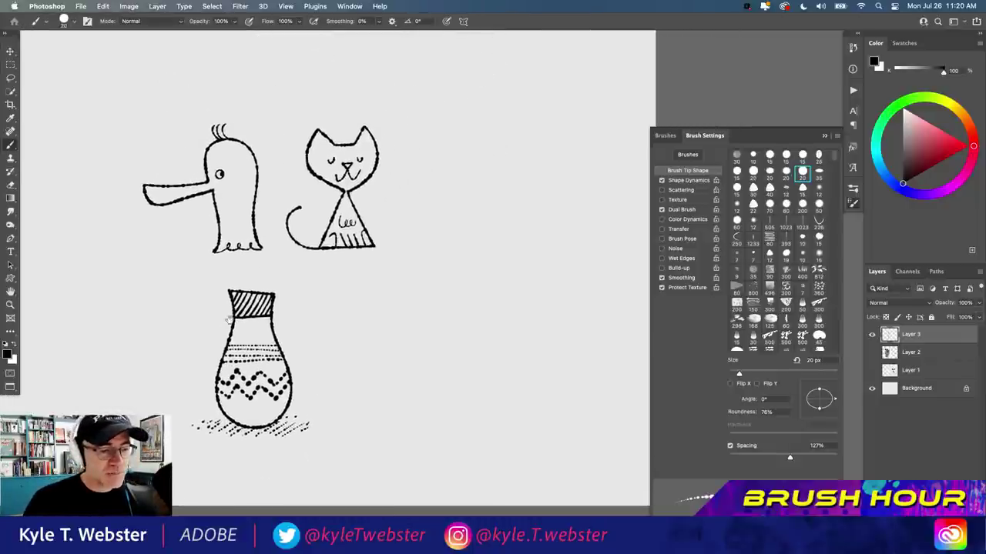
pyautogui.moveTo(212, 204); pyautogui.dragTo(167, 176)
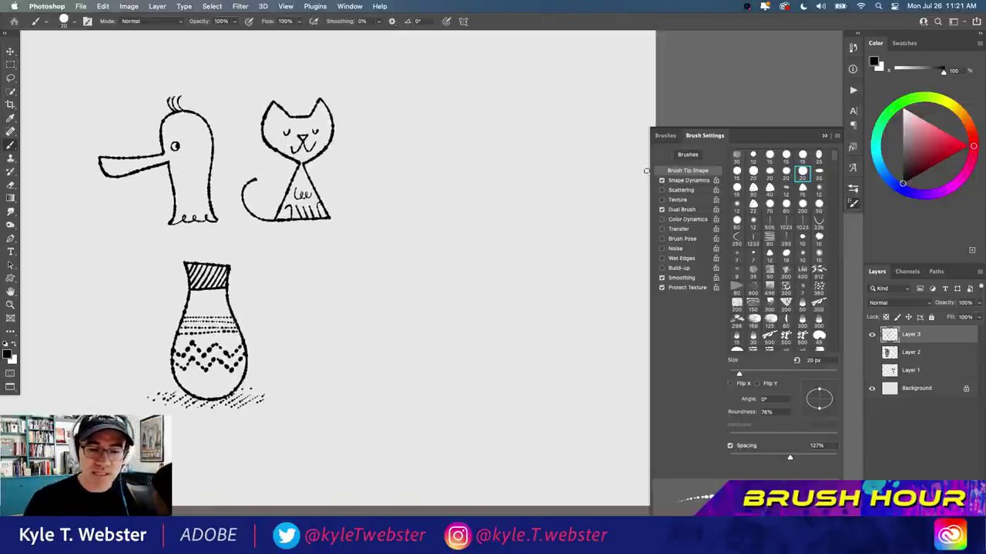
pyautogui.click(664, 135)
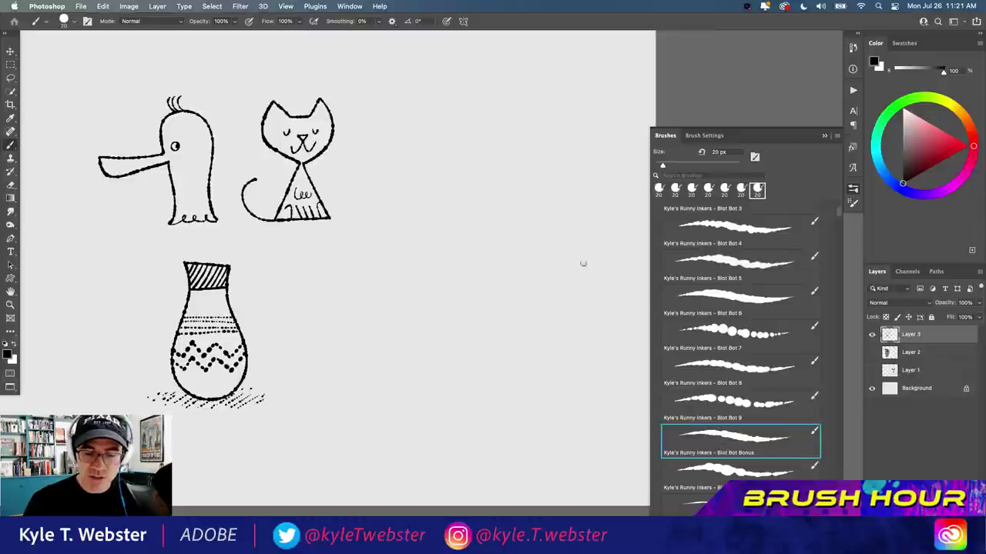
pyautogui.click(703, 135)
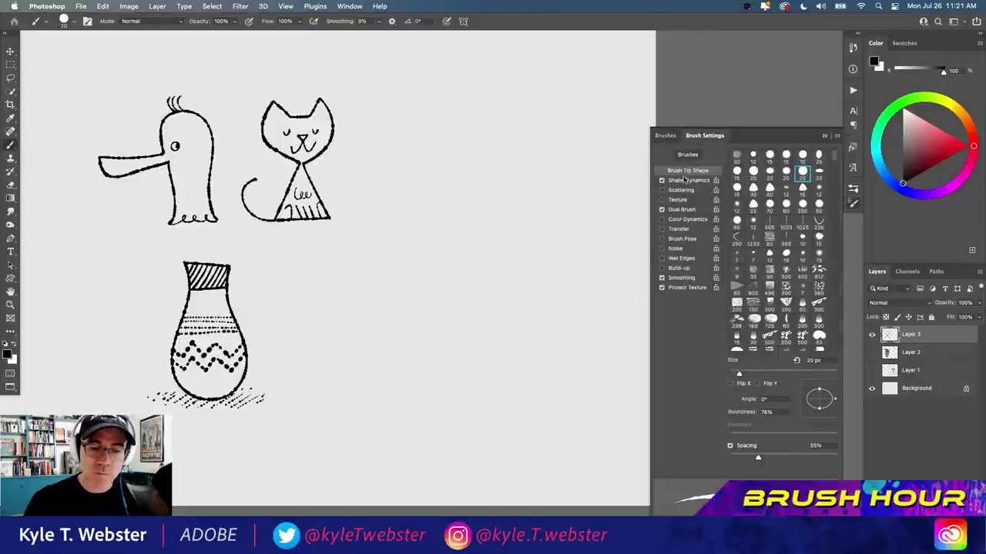
pyautogui.click(686, 181)
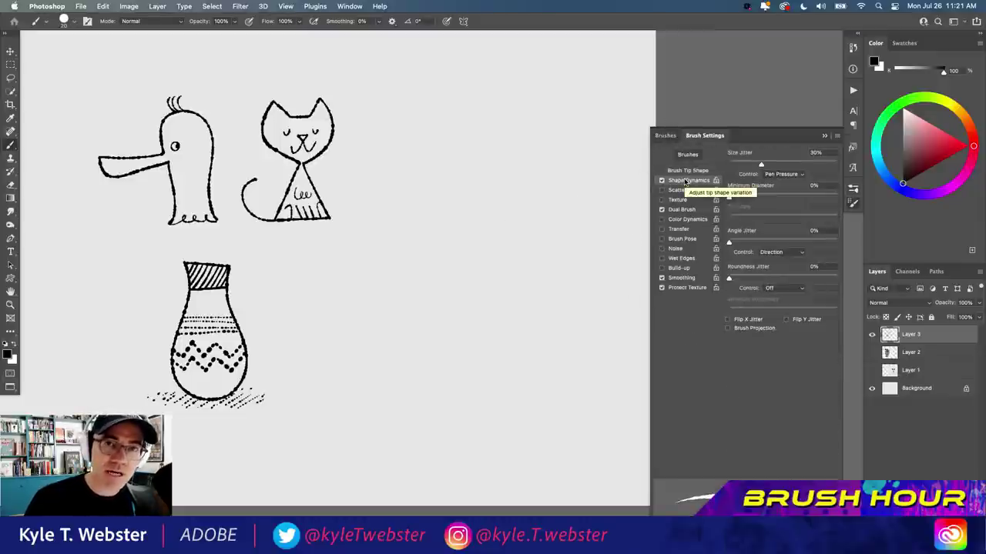
# - Zoom in on the cat and paint a straight diagonal test stroke beside it
pyautogui.click(10, 304)
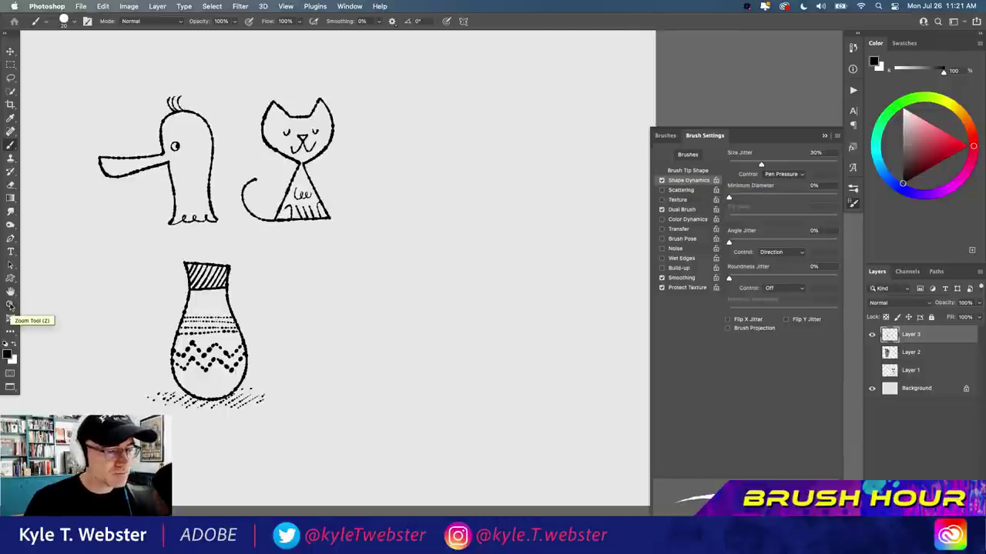
pyautogui.click(103, 229)
pyautogui.moveTo(390, 260); pyautogui.dragTo(315, 337)
pyautogui.press('b')
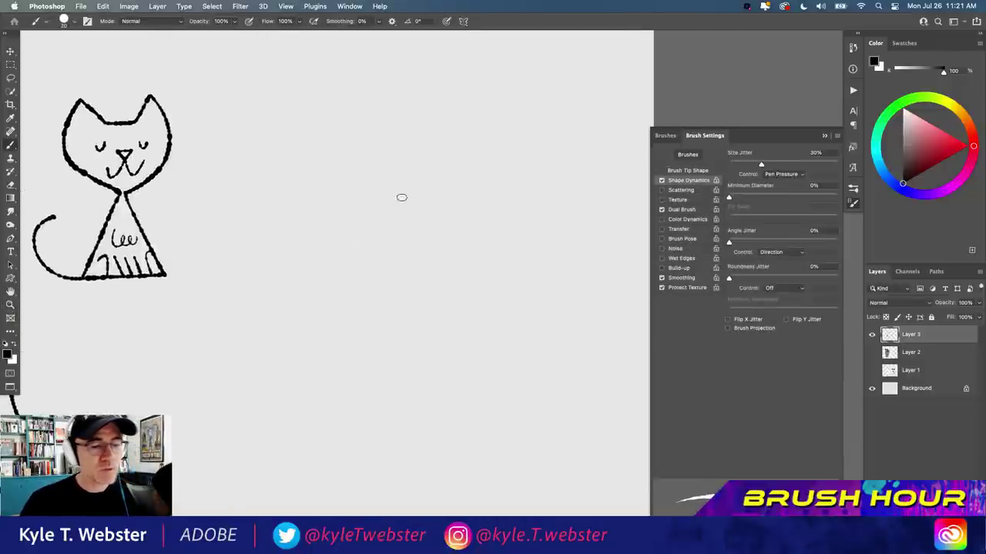
pyautogui.moveTo(526, 103); pyautogui.dragTo(322, 424)
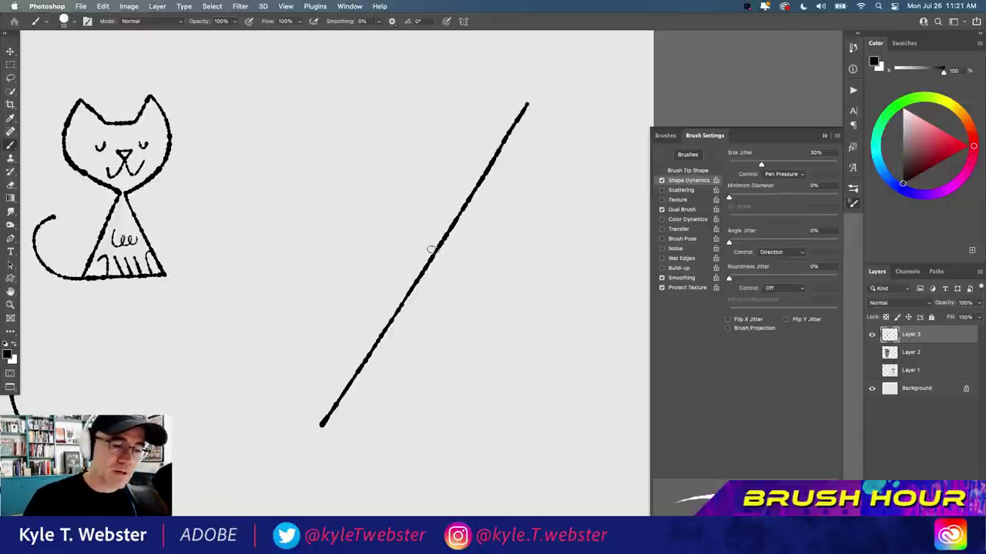
# - Bring the cat and test stroke into view and raise Size Jitter to 70%
pyautogui.scroll(2, 423, 258)
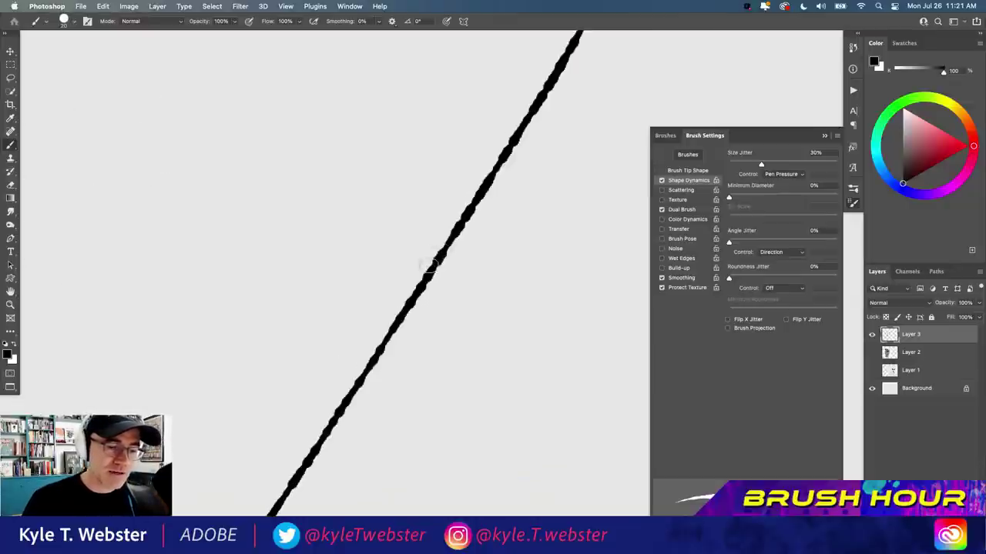
pyautogui.scroll(-3, 371, 329)
pyautogui.moveTo(371, 329); pyautogui.dragTo(402, 286)
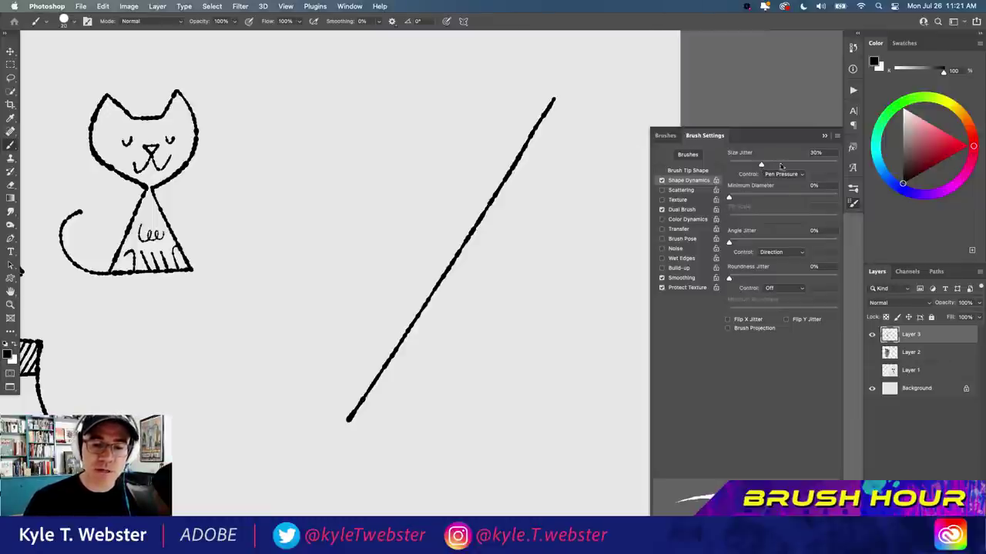
pyautogui.moveTo(761, 164); pyautogui.dragTo(804, 170)
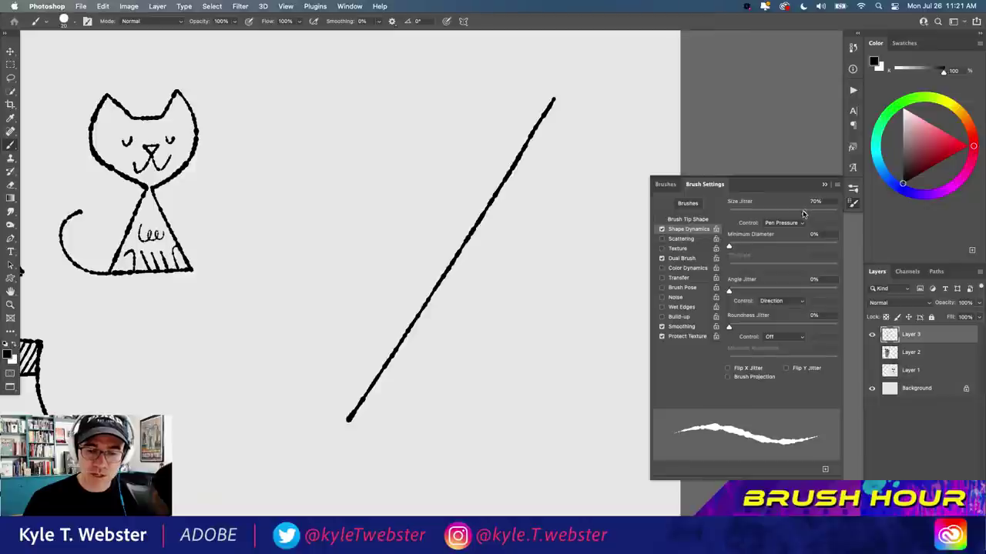
# - Adjust size jitter and paint two more diagonal test strokes, one thinner
pyautogui.moveTo(803, 213)
pyautogui.mouseDown()
pyautogui.moveTo(726, 215)
pyautogui.moveTo(838, 214)
pyautogui.mouseUp()
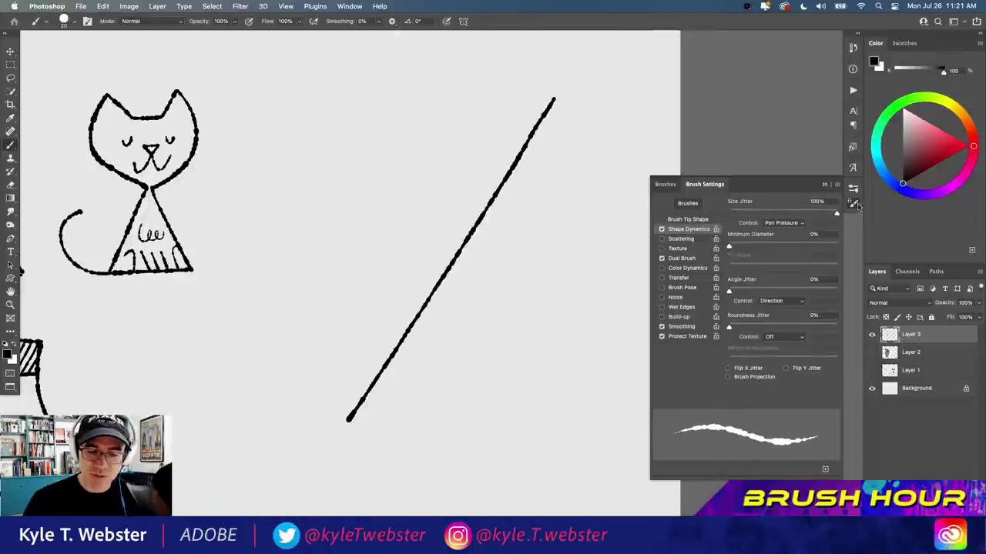
pyautogui.moveTo(523, 88); pyautogui.dragTo(296, 379)
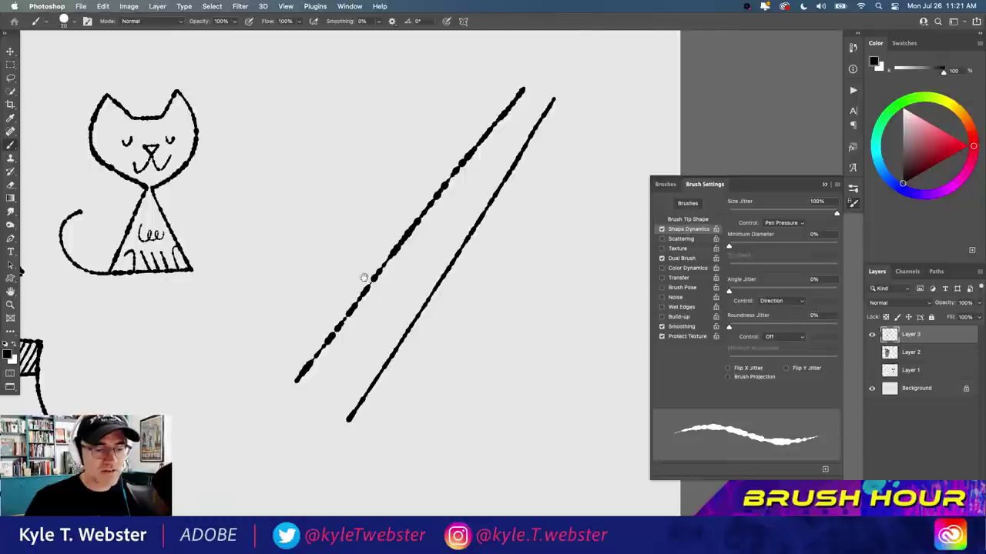
pyautogui.scroll(2, 363, 277)
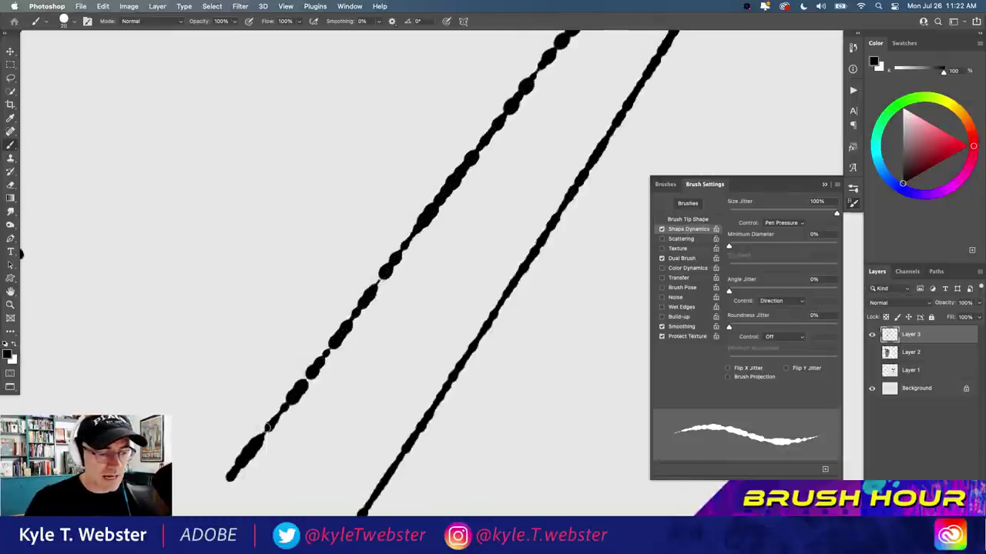
pyautogui.scroll(-2, 405, 202)
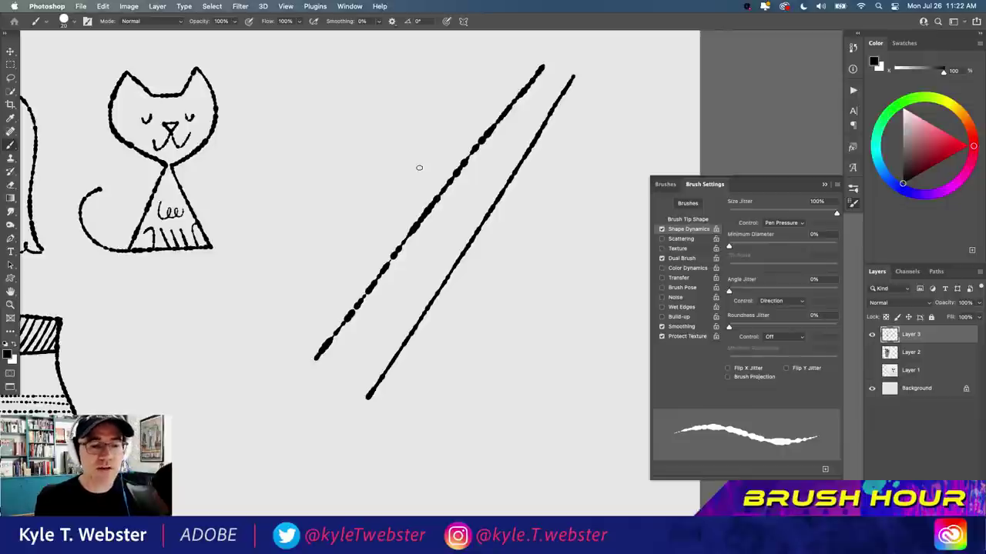
pyautogui.moveTo(509, 66); pyautogui.dragTo(282, 327)
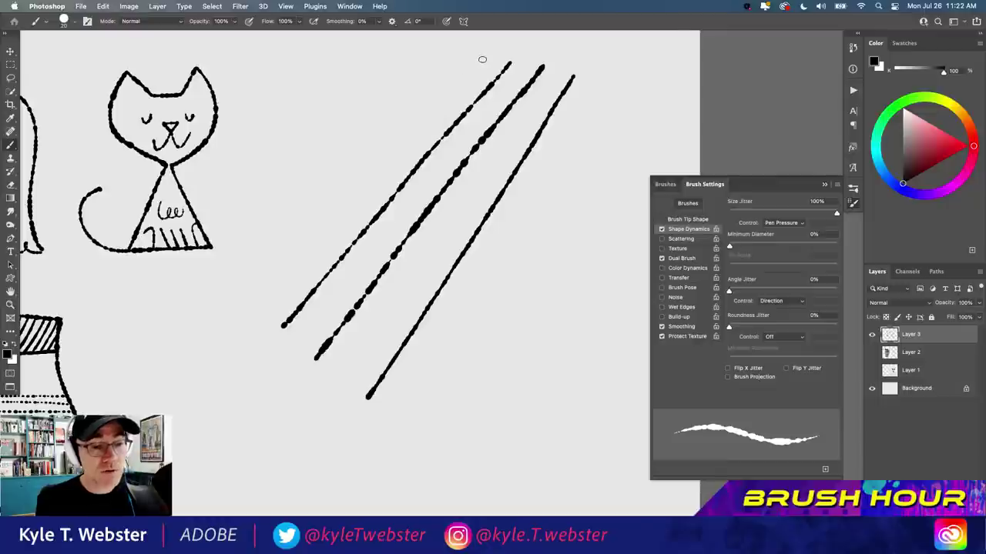
pyautogui.moveTo(484, 56); pyautogui.dragTo(274, 289)
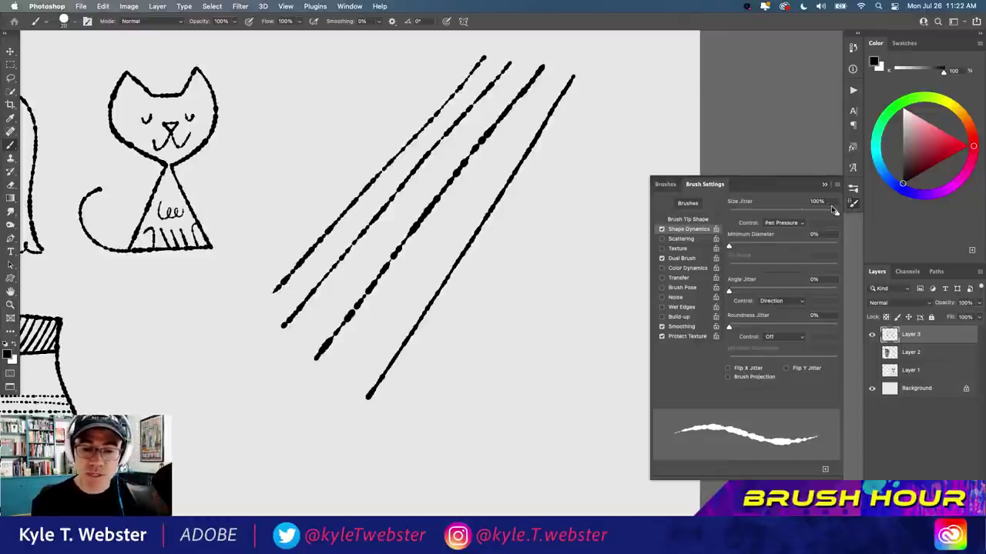
# - Lower size jitter to 36%, enable Flip X and Flip Y Jitter, and test with diagonal and wavy strokes
pyautogui.moveTo(836, 212); pyautogui.dragTo(767, 214)
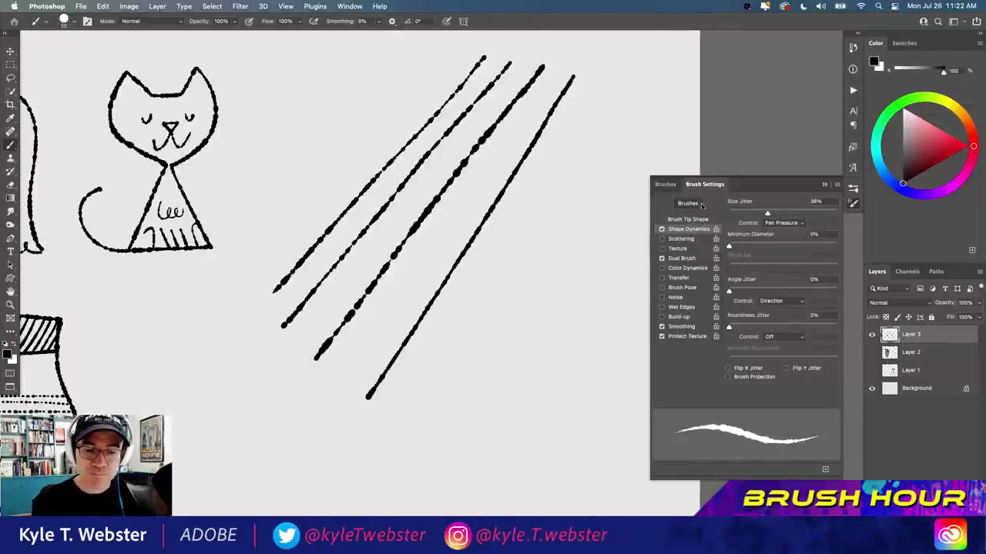
pyautogui.click(728, 369)
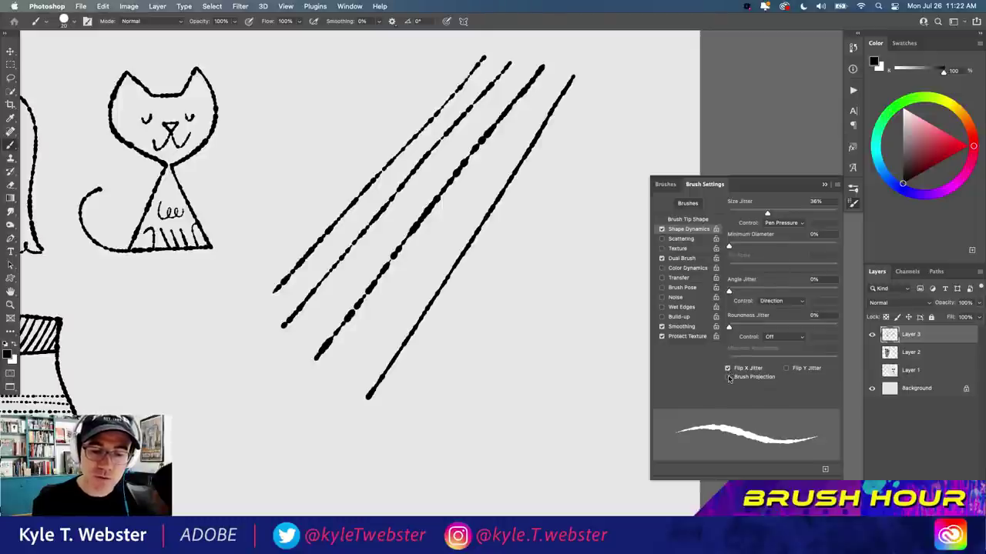
pyautogui.click(786, 368)
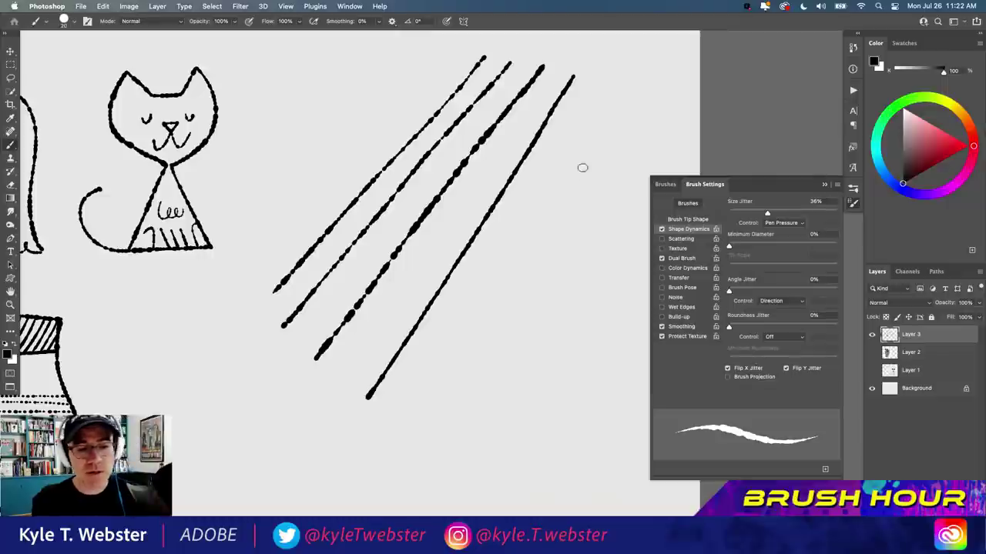
pyautogui.moveTo(608, 126)
pyautogui.mouseDown()
pyautogui.moveTo(425, 395)
pyautogui.moveTo(456, 318)
pyautogui.moveTo(579, 116)
pyautogui.mouseUp()
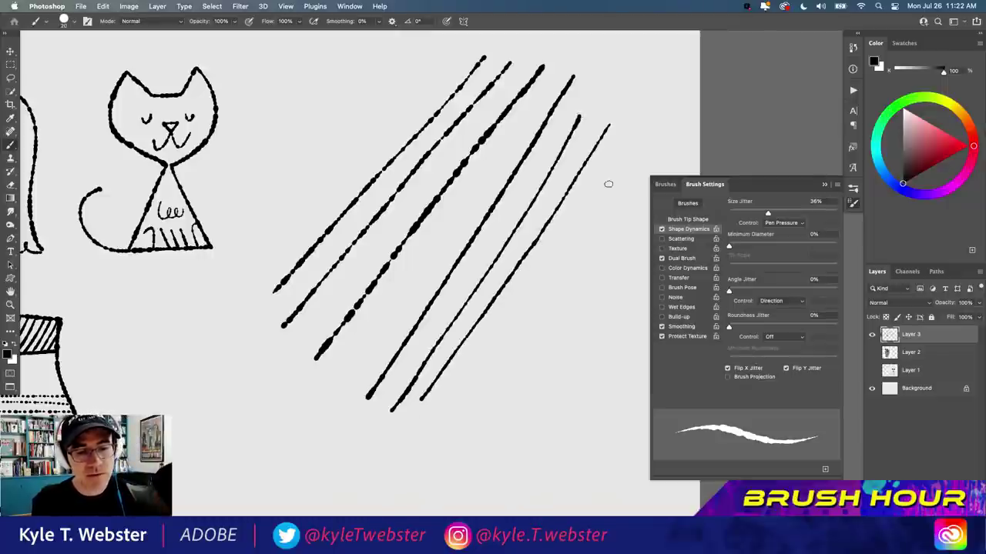
pyautogui.moveTo(613, 180)
pyautogui.mouseDown()
pyautogui.moveTo(542, 289)
pyautogui.moveTo(430, 412)
pyautogui.mouseUp()
pyautogui.moveTo(399, 460)
pyautogui.mouseDown()
pyautogui.moveTo(506, 401)
pyautogui.moveTo(588, 306)
pyautogui.moveTo(615, 237)
pyautogui.mouseUp()
# - Wipe Layer 3, paint a spiral and a left-side zigzag with the flipped brush, then wipe it again
pyautogui.press('Delete')
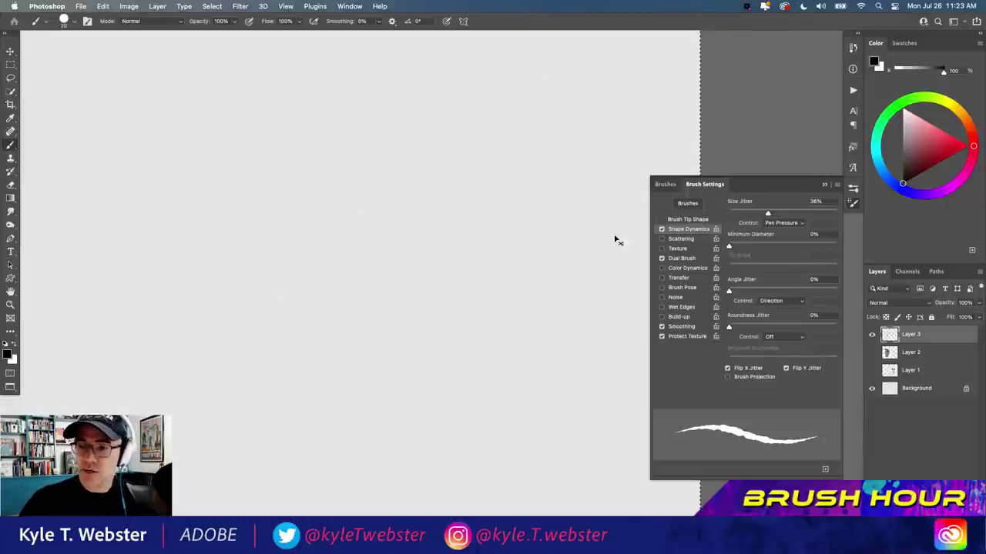
pyautogui.moveTo(462, 148)
pyautogui.mouseDown()
pyautogui.moveTo(312, 129)
pyautogui.moveTo(247, 208)
pyautogui.moveTo(438, 253)
pyautogui.moveTo(372, 211)
pyautogui.moveTo(255, 263)
pyautogui.moveTo(413, 321)
pyautogui.moveTo(367, 300)
pyautogui.moveTo(329, 361)
pyautogui.moveTo(415, 362)
pyautogui.moveTo(335, 386)
pyautogui.moveTo(410, 409)
pyautogui.moveTo(352, 423)
pyautogui.mouseUp()
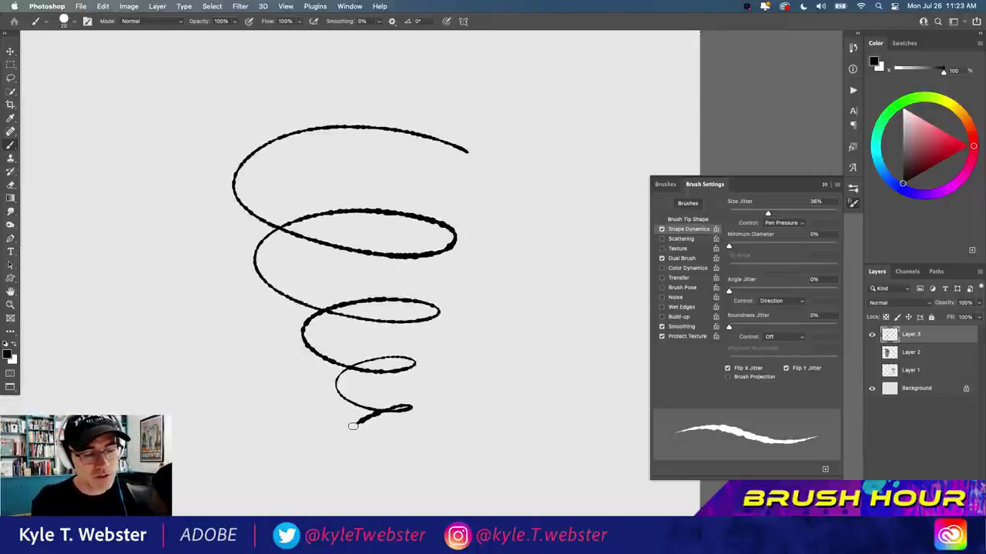
pyautogui.moveTo(277, 382)
pyautogui.mouseDown()
pyautogui.moveTo(147, 117)
pyautogui.moveTo(170, 284)
pyautogui.moveTo(157, 289)
pyautogui.moveTo(158, 336)
pyautogui.moveTo(175, 376)
pyautogui.mouseUp()
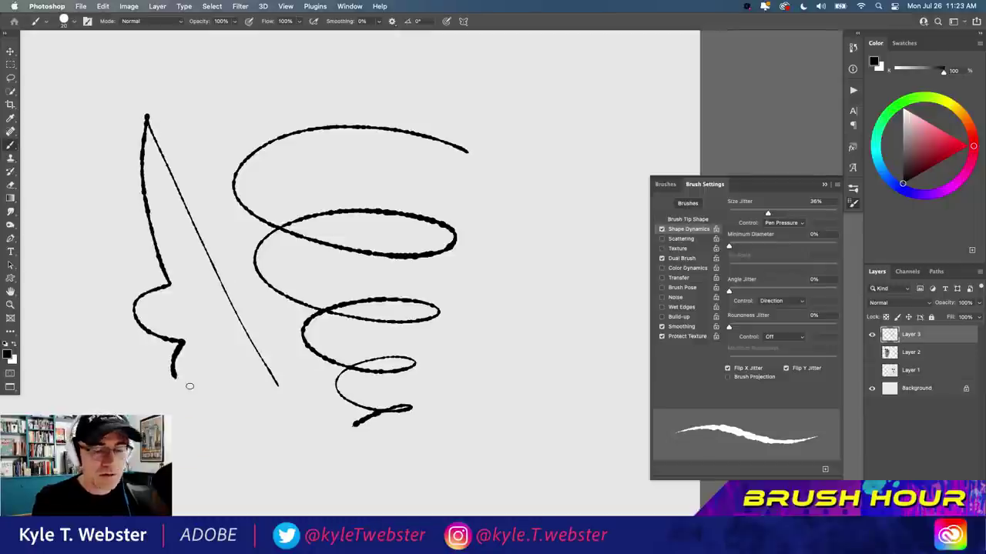
pyautogui.press('Delete')
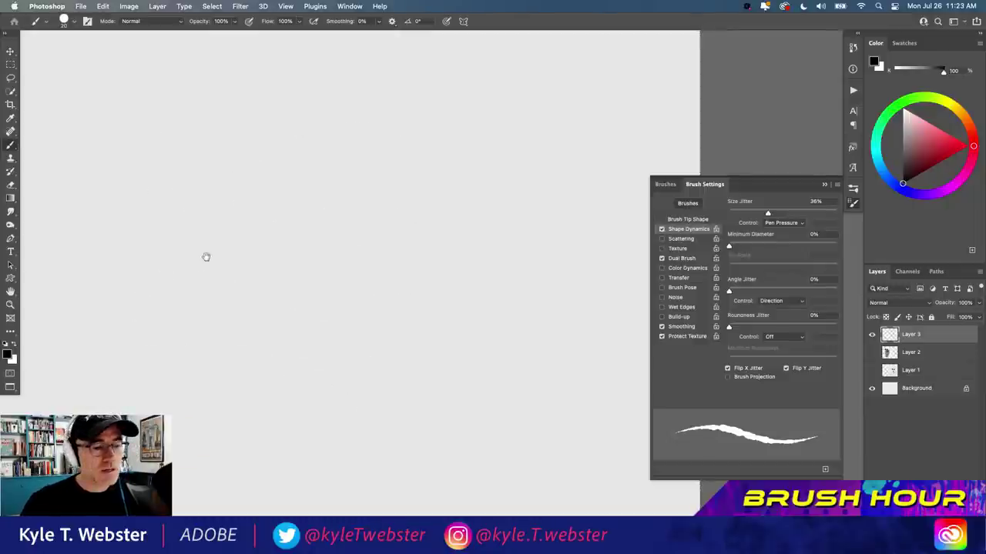
# - Squash the brush tip to 27% roundness in Brush Tip Shape and paint two crossing test strokes
pyautogui.click(665, 185)
pyautogui.click(692, 185)
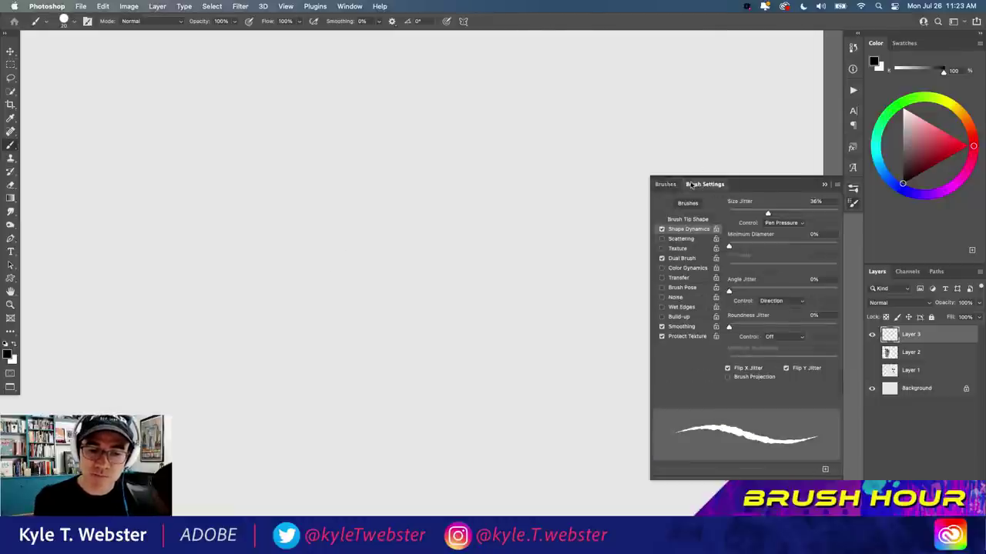
pyautogui.click(678, 220)
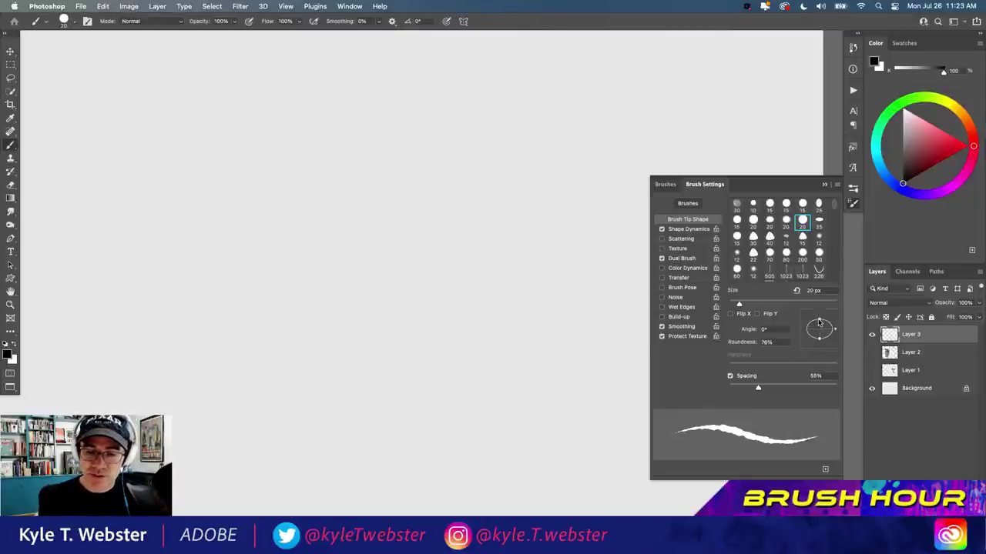
pyautogui.moveTo(819, 324); pyautogui.dragTo(813, 309)
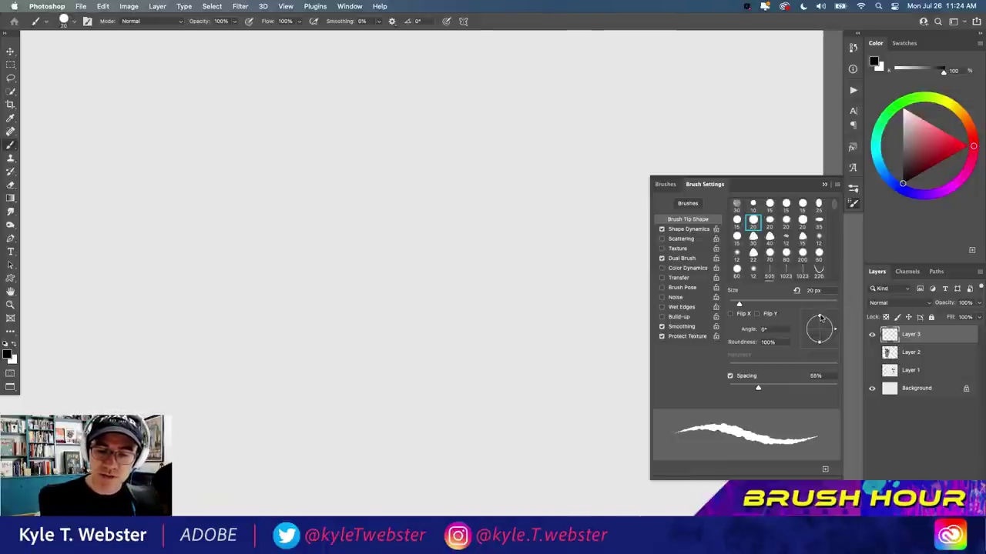
pyautogui.moveTo(819, 317); pyautogui.dragTo(820, 329)
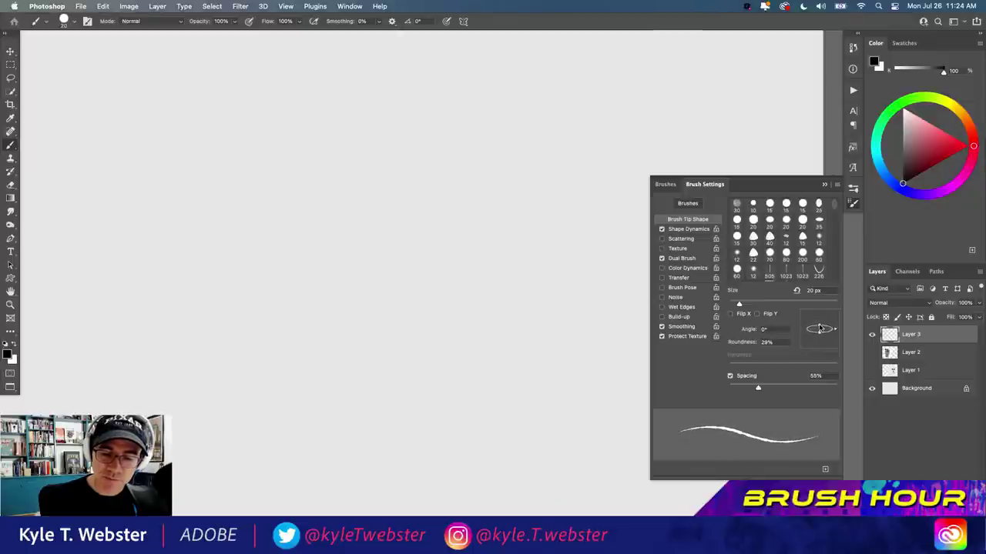
pyautogui.moveTo(578, 159)
pyautogui.mouseDown()
pyautogui.moveTo(391, 266)
pyautogui.moveTo(206, 323)
pyautogui.mouseUp()
pyautogui.moveTo(311, 110)
pyautogui.mouseDown()
pyautogui.moveTo(478, 399)
pyautogui.moveTo(224, 195)
pyautogui.moveTo(309, 389)
pyautogui.mouseUp()
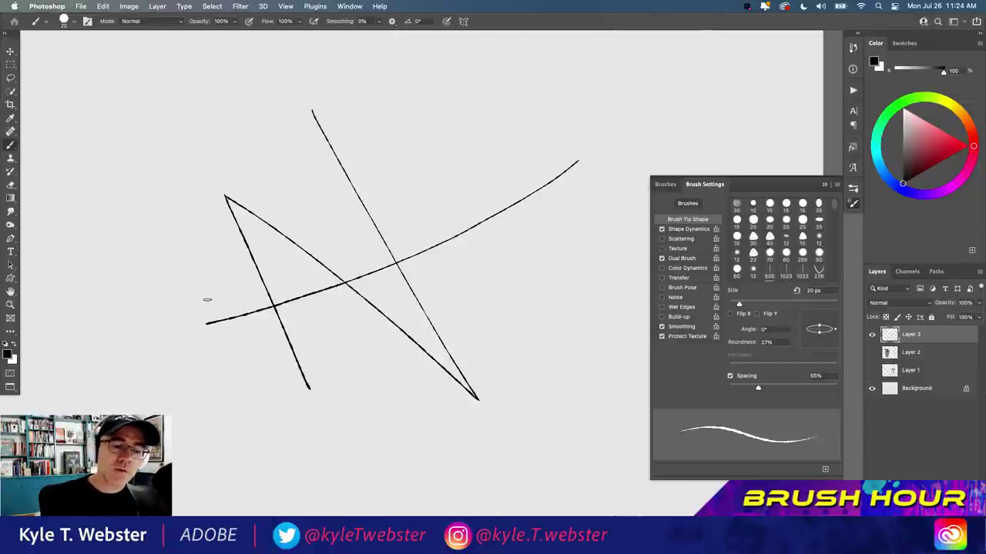
# - Paint two long horizontal strokes near the top and a tall vertical stroke at left
pyautogui.moveTo(548, 151); pyautogui.dragTo(211, 169)
pyautogui.moveTo(456, 126); pyautogui.dragTo(192, 141)
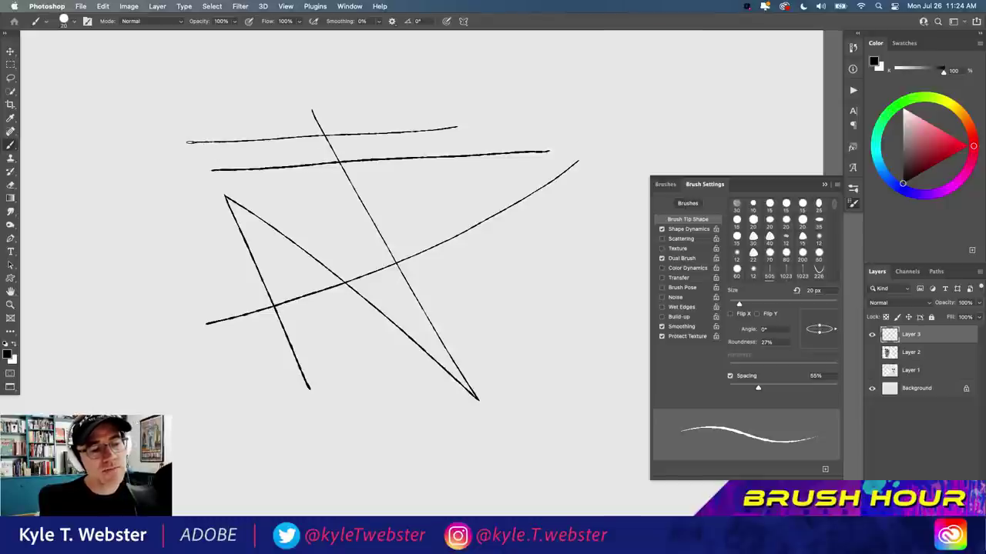
pyautogui.moveTo(148, 84); pyautogui.dragTo(161, 301)
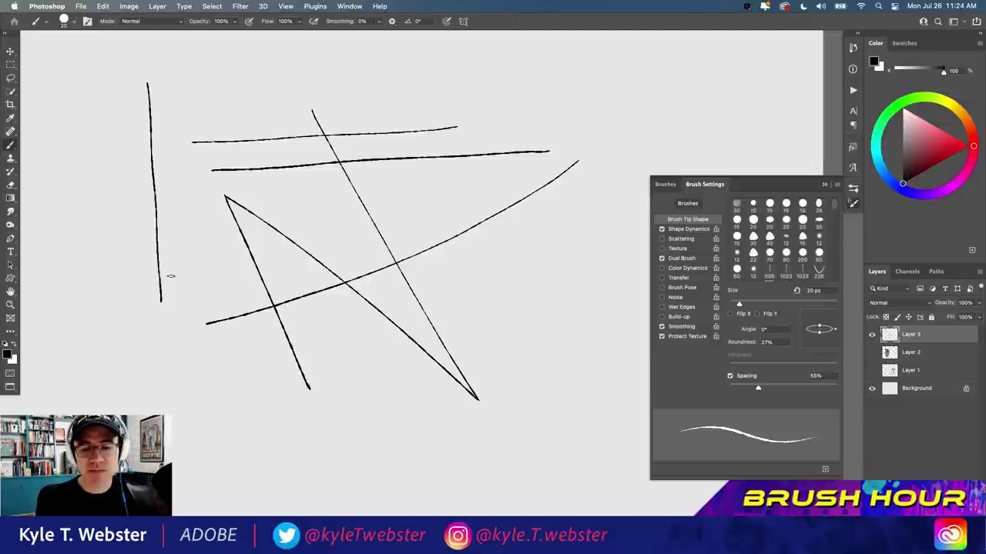
# - Set tip roundness to 41% and spacing to 136%, then test with a vertical dashed stroke
pyautogui.moveTo(820, 325); pyautogui.dragTo(819, 321)
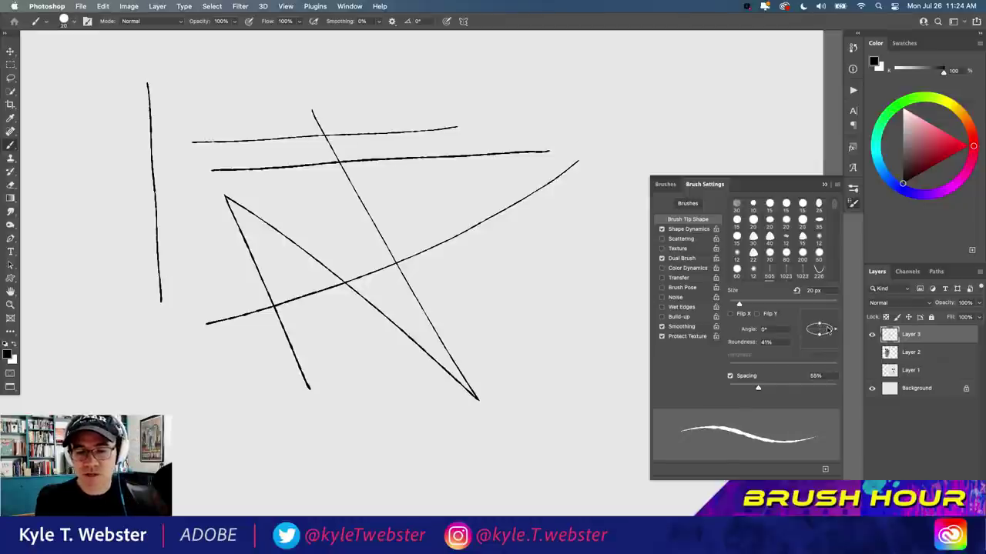
pyautogui.moveTo(758, 388)
pyautogui.mouseDown()
pyautogui.moveTo(803, 389)
pyautogui.moveTo(792, 390)
pyautogui.mouseUp()
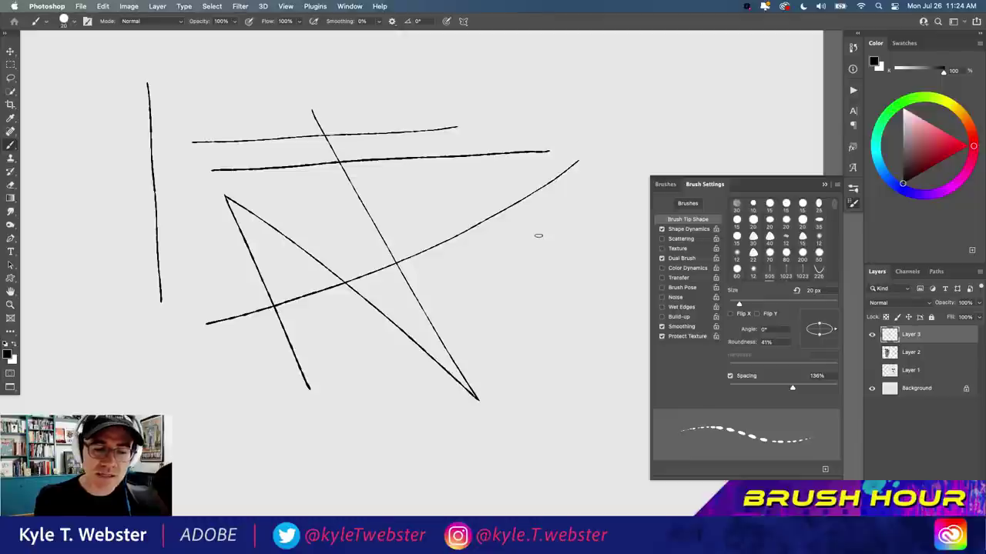
pyautogui.moveTo(538, 224); pyautogui.dragTo(544, 426)
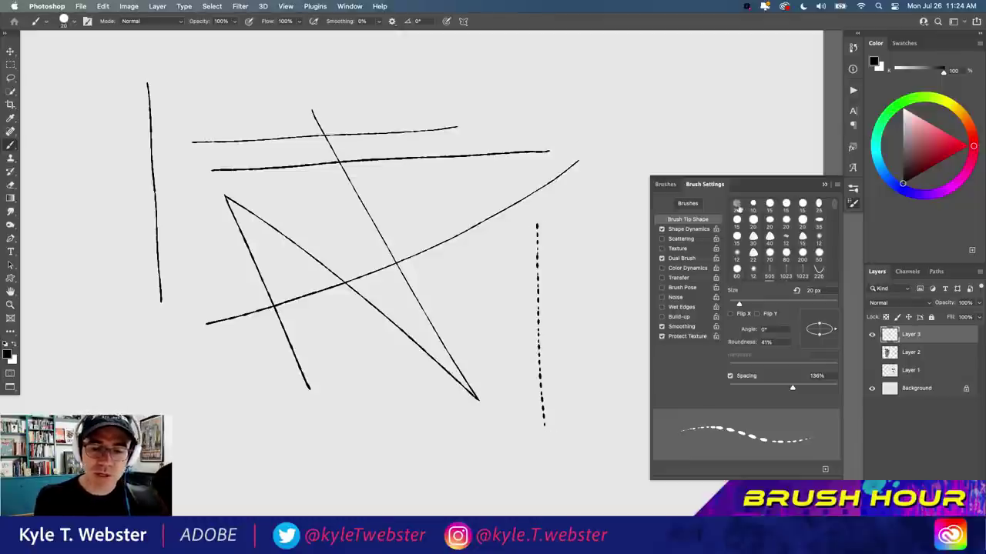
# - Switch to Shape Dynamics, draw looping dashed strokes, then select all and delete them
pyautogui.click(683, 229)
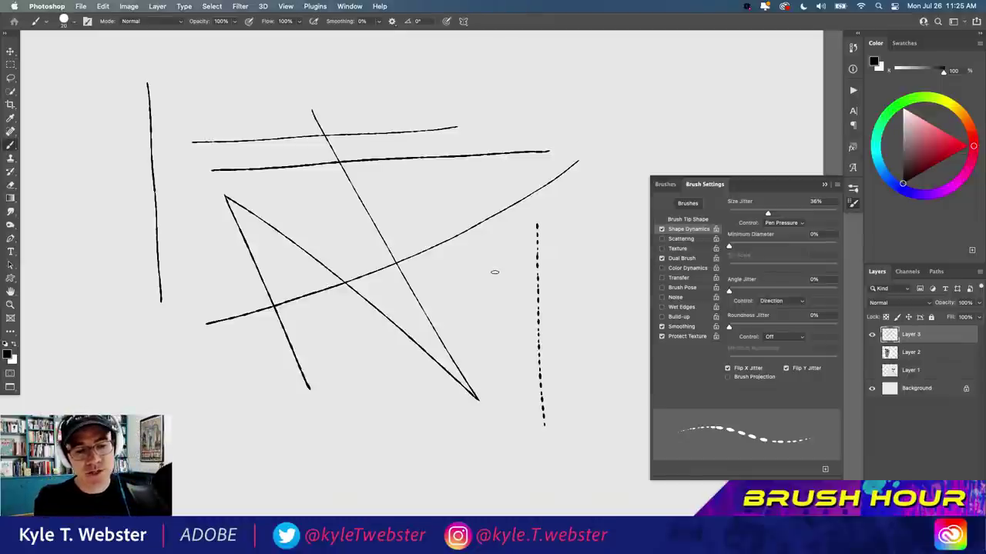
pyautogui.moveTo(498, 268)
pyautogui.mouseDown()
pyautogui.moveTo(334, 438)
pyautogui.moveTo(455, 494)
pyautogui.moveTo(242, 487)
pyautogui.moveTo(175, 387)
pyautogui.moveTo(210, 359)
pyautogui.moveTo(248, 418)
pyautogui.moveTo(226, 433)
pyautogui.moveTo(208, 351)
pyautogui.moveTo(204, 214)
pyautogui.moveTo(112, 338)
pyautogui.moveTo(139, 294)
pyautogui.moveTo(84, 162)
pyautogui.moveTo(134, 158)
pyautogui.moveTo(206, 109)
pyautogui.mouseUp()
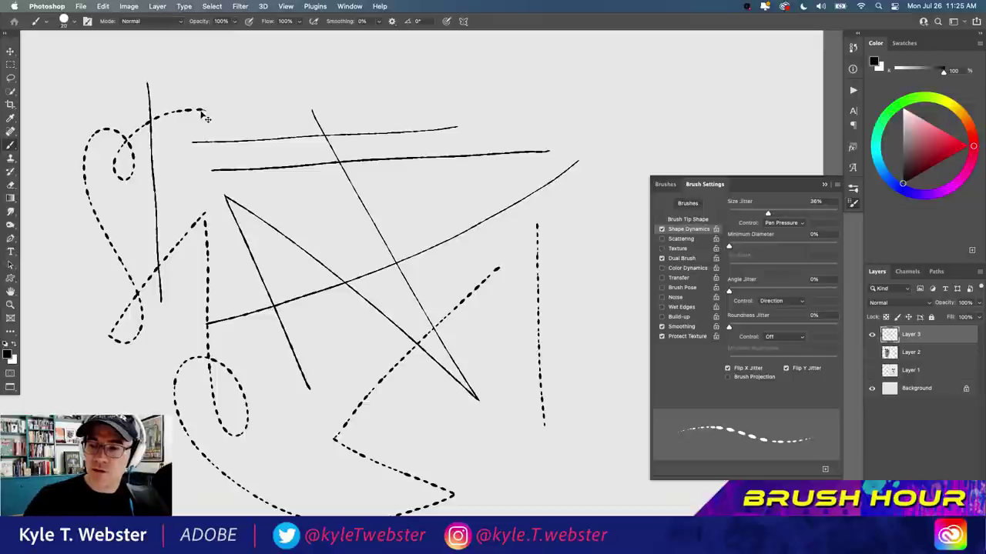
pyautogui.press('super+a')
pyautogui.press('BackSpace')
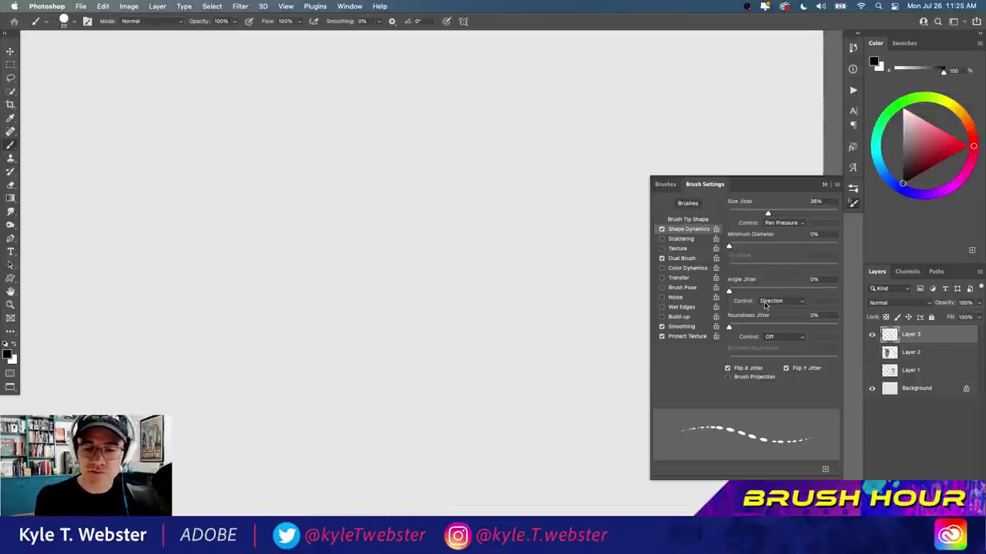
# - Set Angle Jitter Control to Off, paint dotted horizontal, vertical and curly test lines, then clear them
pyautogui.click(765, 303)
pyautogui.click(760, 233)
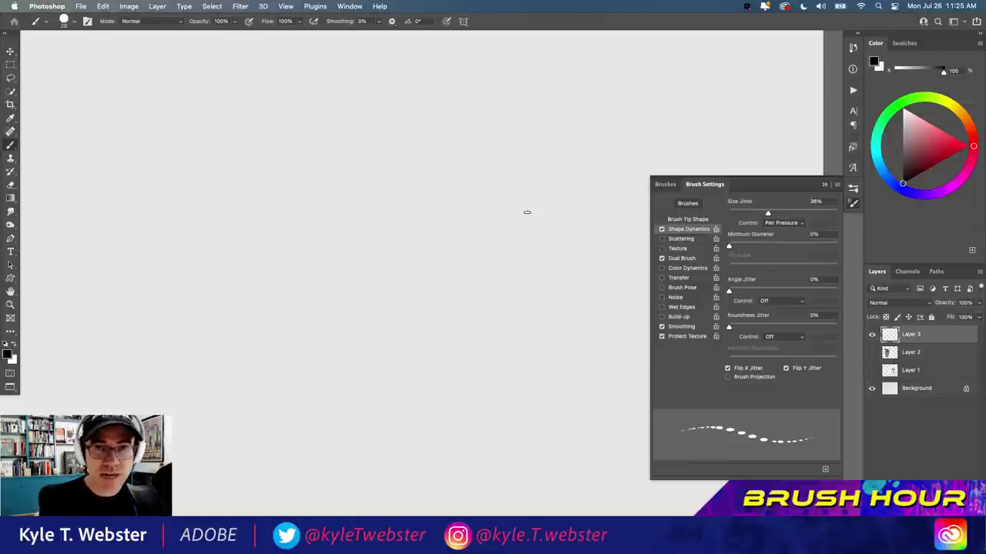
pyautogui.moveTo(531, 214); pyautogui.dragTo(176, 243)
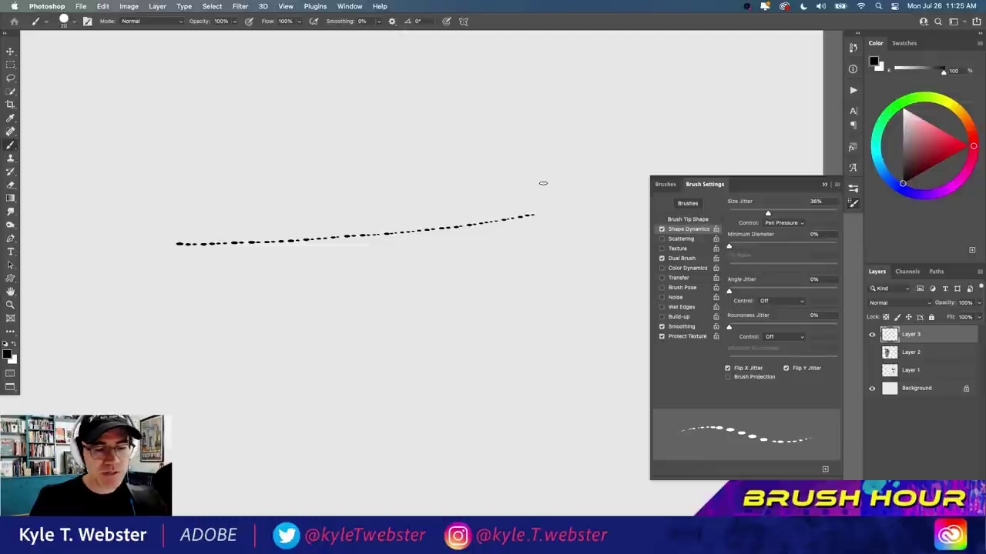
pyautogui.moveTo(543, 183); pyautogui.dragTo(188, 208)
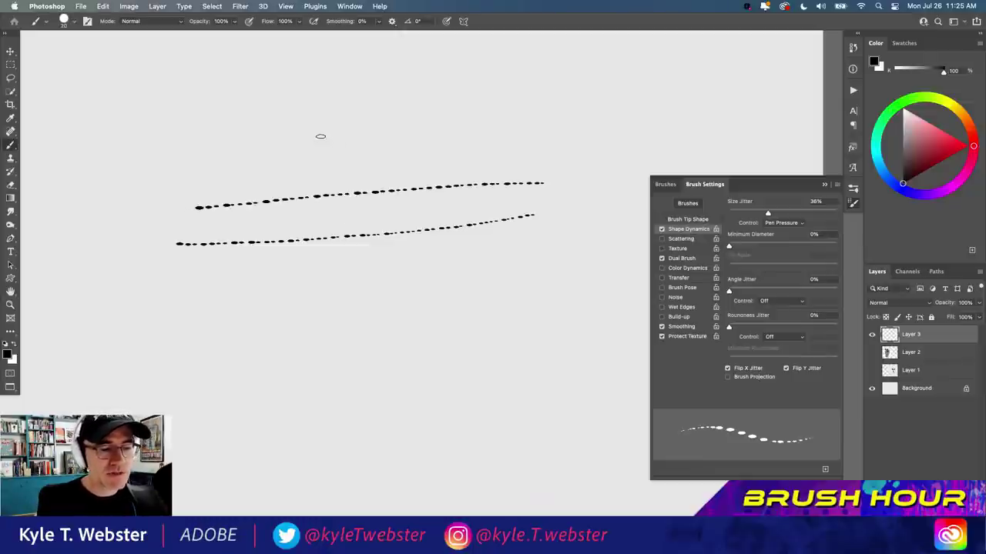
pyautogui.moveTo(318, 137); pyautogui.dragTo(290, 377)
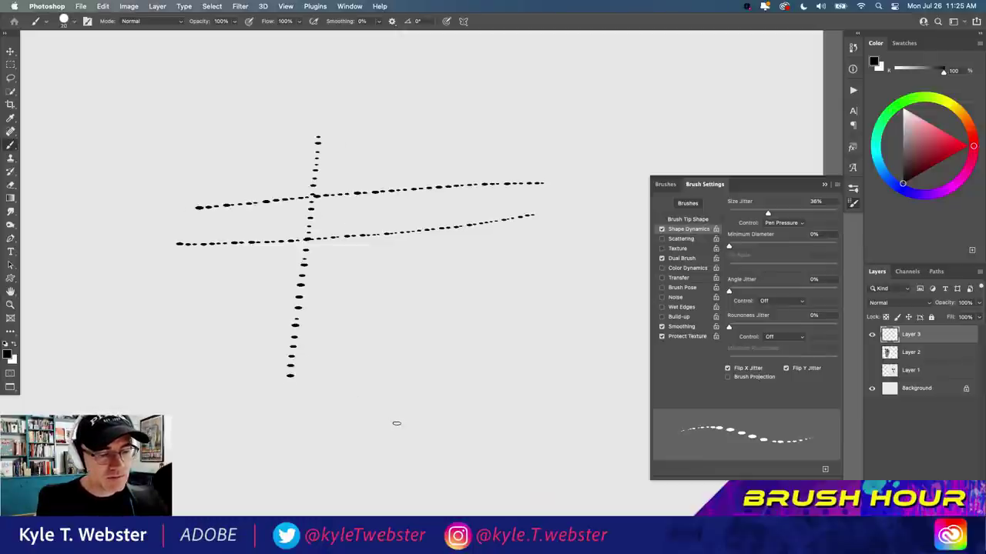
pyautogui.moveTo(395, 422); pyautogui.dragTo(399, 285)
pyautogui.moveTo(373, 389)
pyautogui.mouseDown()
pyautogui.moveTo(385, 143)
pyautogui.moveTo(469, 285)
pyautogui.moveTo(464, 370)
pyautogui.moveTo(448, 418)
pyautogui.mouseUp()
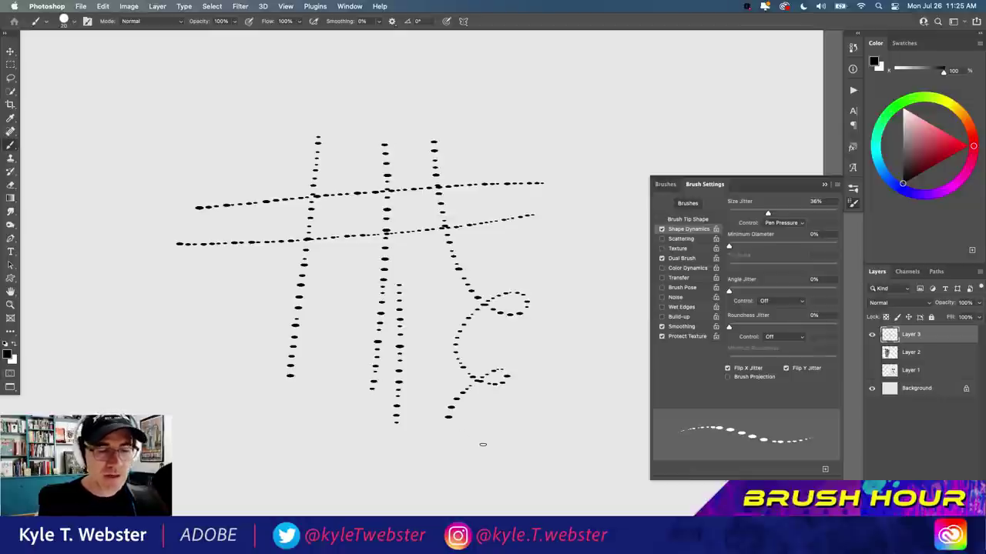
pyautogui.press('Delete')
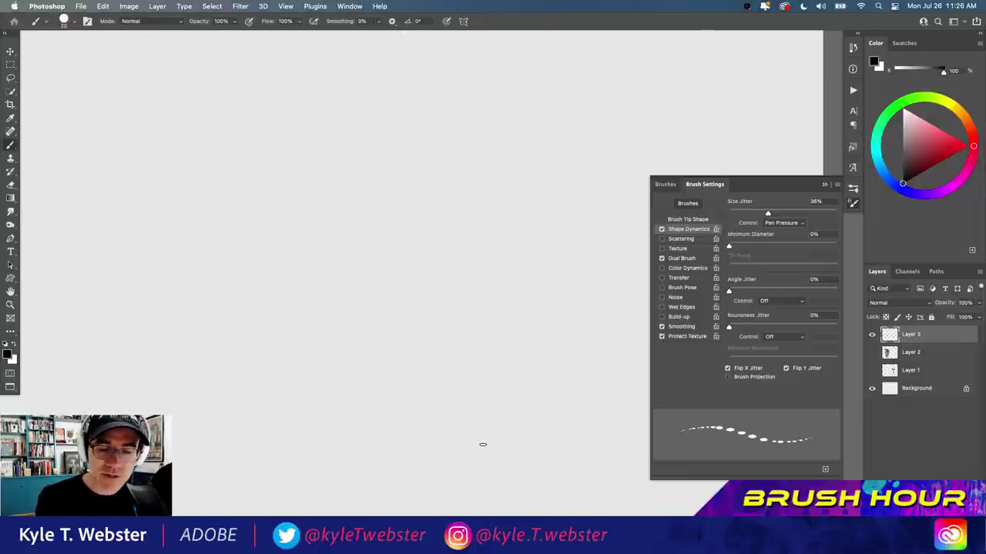
# - Set Angle Jitter Control back to Direction and angle the brush tip to -150° with a test stroke
pyautogui.click(782, 301)
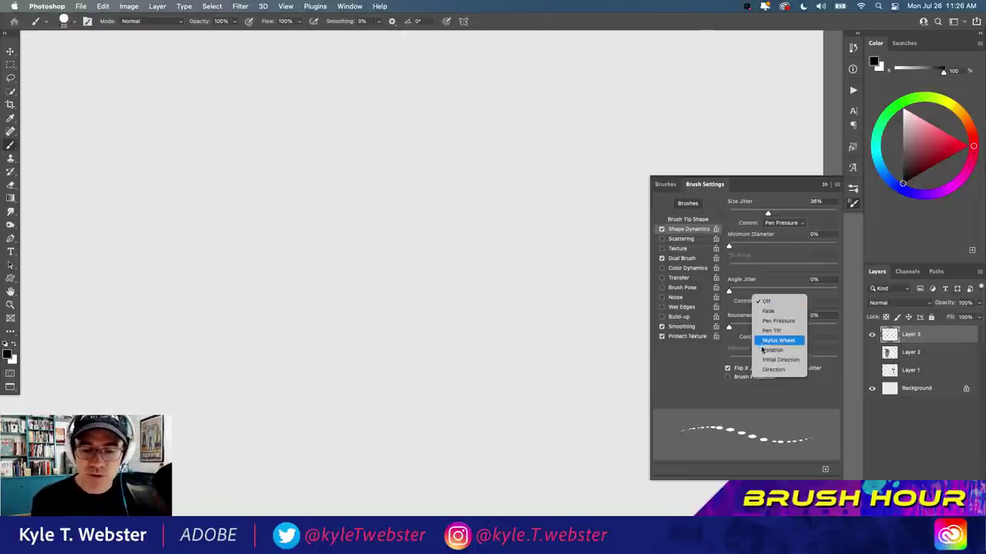
pyautogui.click(774, 367)
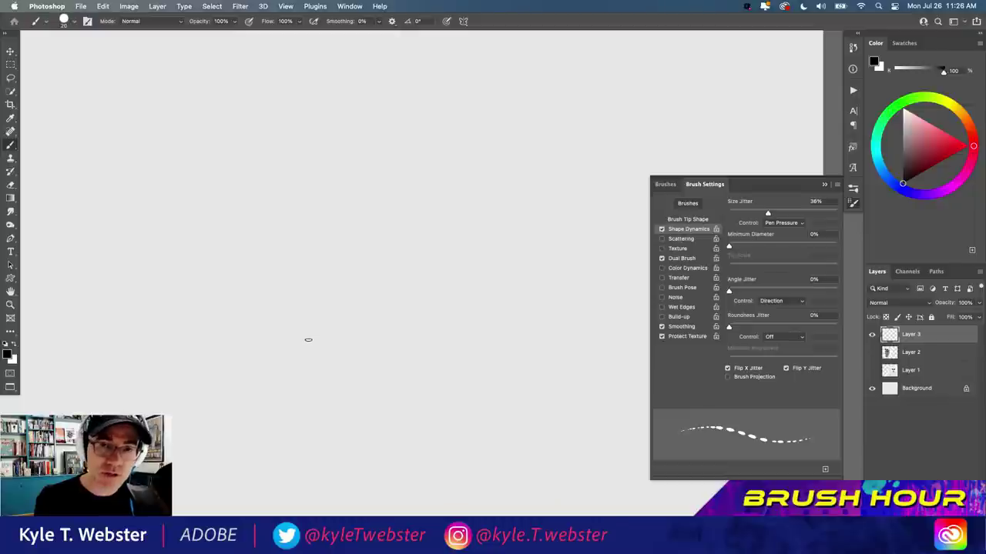
pyautogui.click(688, 219)
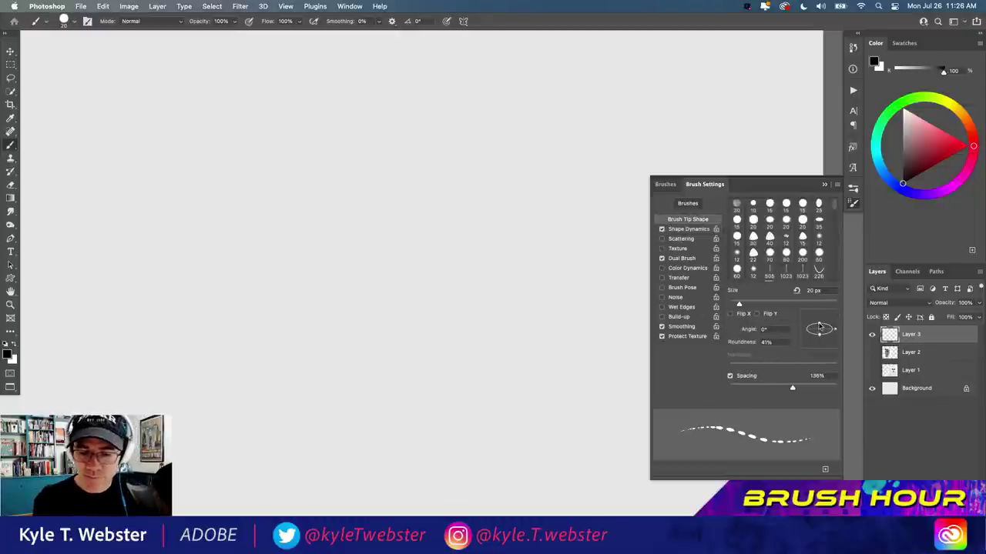
pyautogui.moveTo(820, 328)
pyautogui.mouseDown()
pyautogui.moveTo(820, 315)
pyautogui.moveTo(807, 332)
pyautogui.moveTo(823, 328)
pyautogui.moveTo(808, 335)
pyautogui.mouseUp()
pyautogui.moveTo(537, 199)
pyautogui.mouseDown()
pyautogui.moveTo(497, 274)
pyautogui.moveTo(415, 352)
pyautogui.moveTo(363, 295)
pyautogui.moveTo(404, 213)
pyautogui.moveTo(306, 173)
pyautogui.moveTo(282, 245)
pyautogui.moveTo(293, 316)
pyautogui.moveTo(224, 320)
pyautogui.moveTo(274, 325)
pyautogui.moveTo(343, 350)
pyautogui.moveTo(255, 394)
pyautogui.moveTo(254, 375)
pyautogui.moveTo(328, 388)
pyautogui.moveTo(257, 428)
pyautogui.moveTo(332, 433)
pyautogui.moveTo(258, 439)
pyautogui.mouseUp()
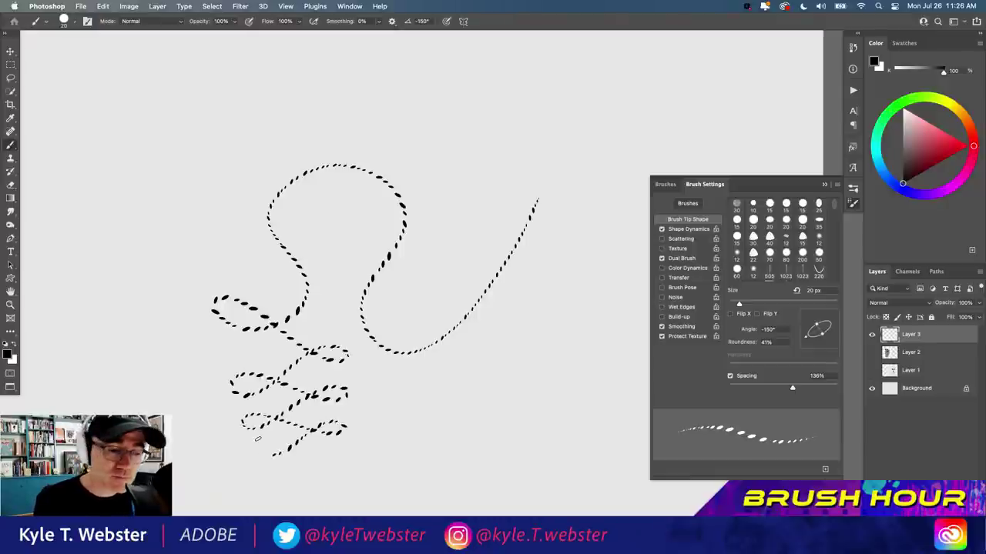
# - Paint diagonal and curvy dotted strokes, then raise tip roundness to 82%
pyautogui.moveTo(199, 101); pyautogui.dragTo(240, 214)
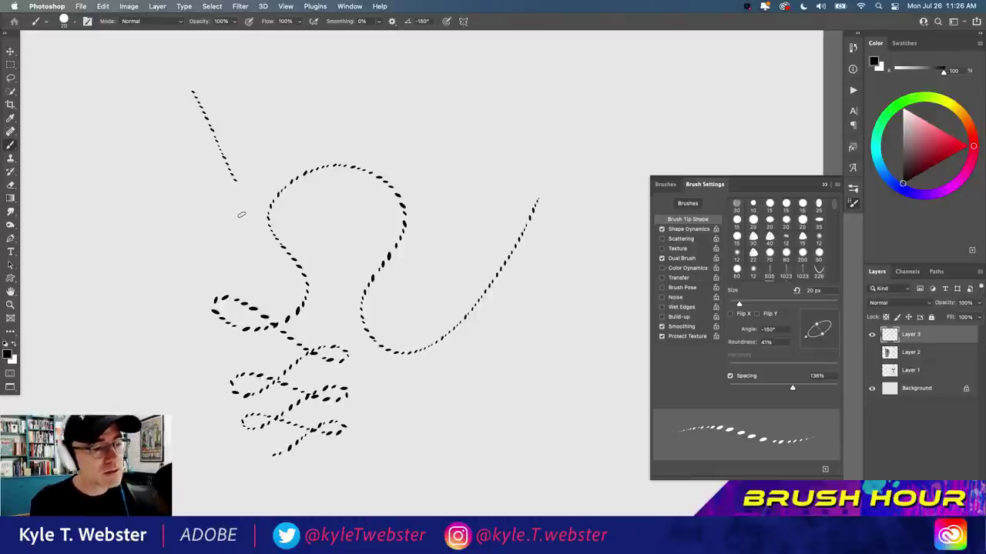
pyautogui.moveTo(141, 158)
pyautogui.mouseDown()
pyautogui.moveTo(159, 194)
pyautogui.moveTo(141, 296)
pyautogui.moveTo(155, 351)
pyautogui.mouseUp()
pyautogui.moveTo(814, 328)
pyautogui.mouseDown()
pyautogui.moveTo(805, 336)
pyautogui.moveTo(824, 343)
pyautogui.moveTo(834, 328)
pyautogui.moveTo(820, 319)
pyautogui.moveTo(840, 328)
pyautogui.mouseUp()
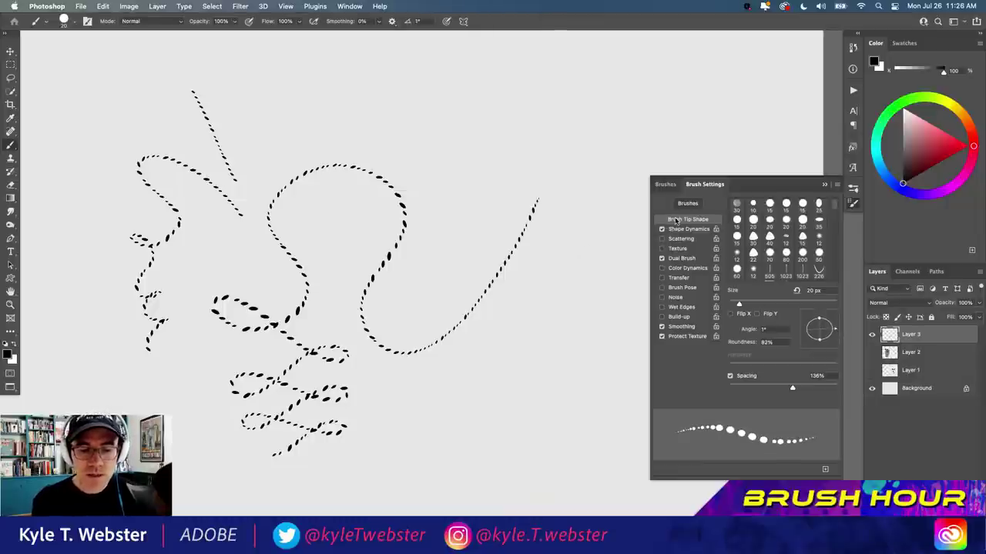
# - Select the Blot Bot Bonus brush preset and paint test strokes with it
pyautogui.click(665, 185)
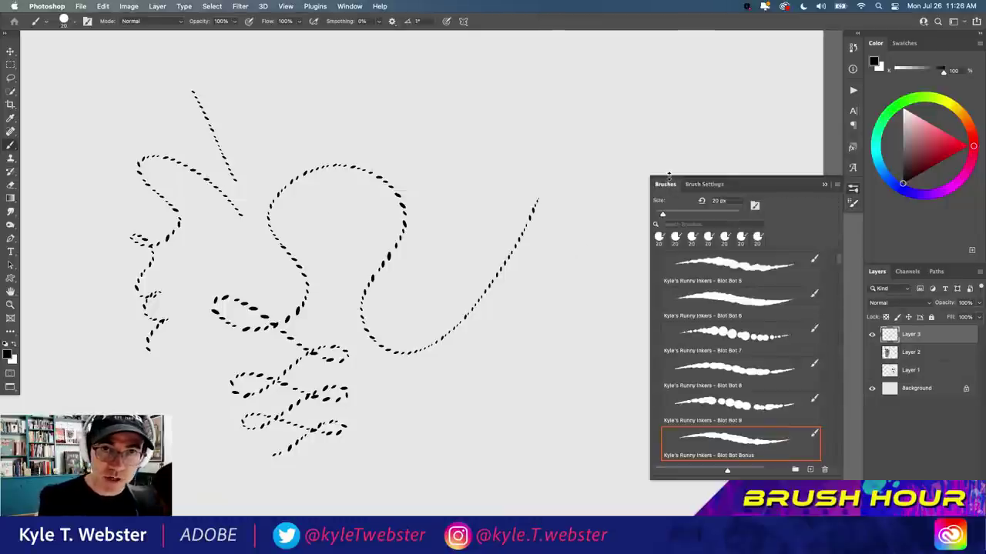
pyautogui.click(722, 442)
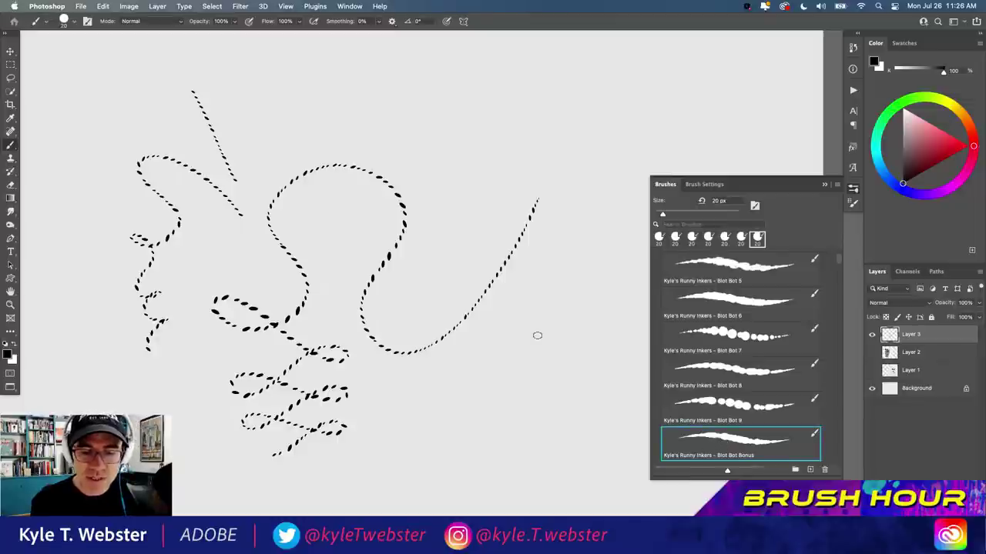
pyautogui.moveTo(588, 138)
pyautogui.mouseDown()
pyautogui.moveTo(555, 322)
pyautogui.moveTo(597, 332)
pyautogui.moveTo(512, 396)
pyautogui.moveTo(548, 437)
pyautogui.moveTo(466, 459)
pyautogui.mouseUp()
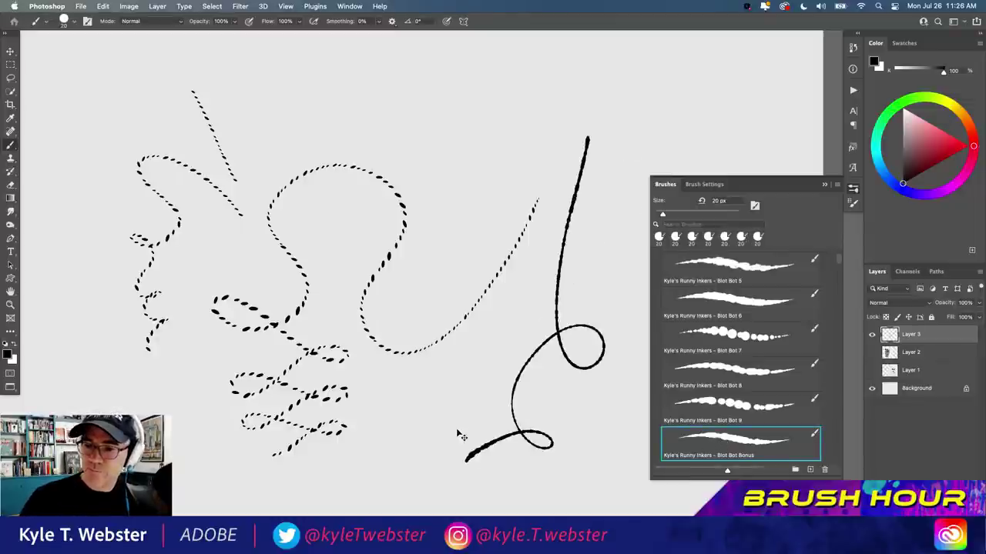
pyautogui.press('Delete')
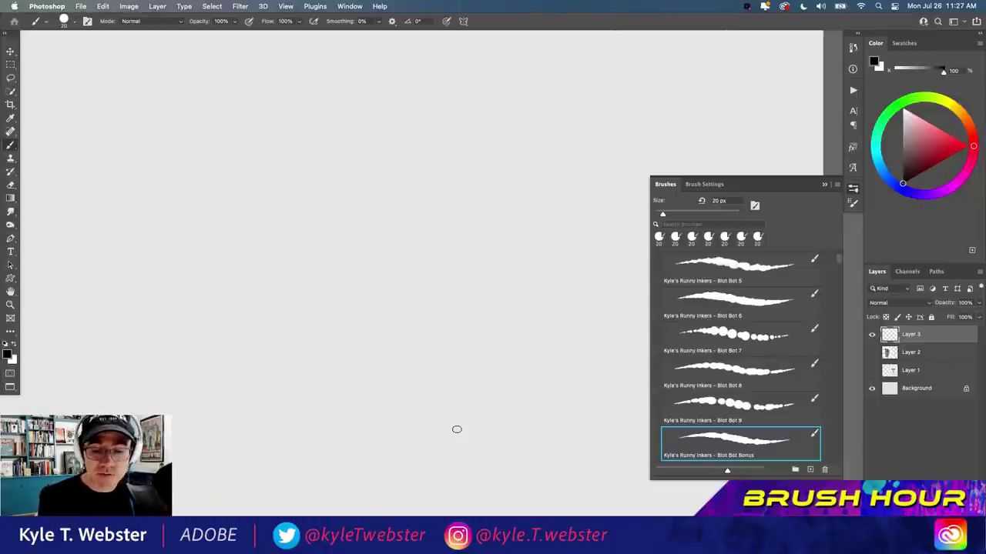
pyautogui.moveTo(551, 199); pyautogui.dragTo(265, 306)
# - Raise the brush Spacing to 76% for a beaded stroke, test it, then clear Layer 3
pyautogui.click(701, 184)
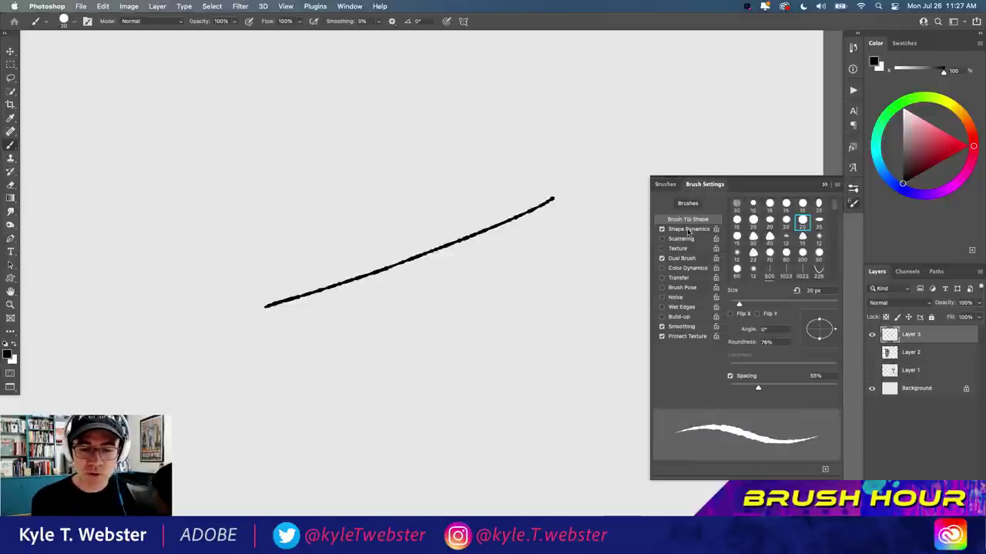
pyautogui.moveTo(757, 388); pyautogui.dragTo(770, 388)
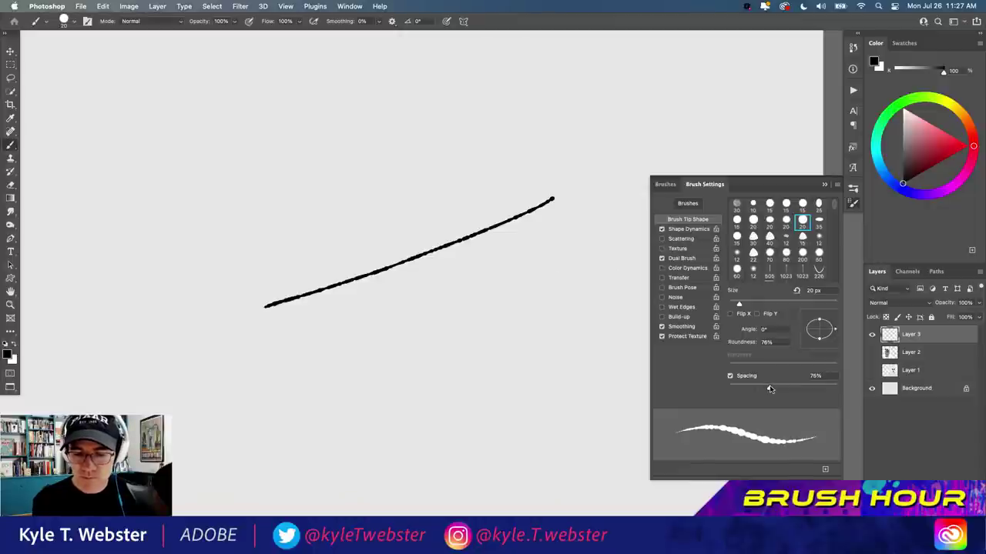
pyautogui.moveTo(594, 278)
pyautogui.mouseDown()
pyautogui.moveTo(407, 343)
pyautogui.moveTo(245, 378)
pyautogui.mouseUp()
pyautogui.moveTo(458, 293)
pyautogui.mouseDown()
pyautogui.moveTo(242, 118)
pyautogui.moveTo(358, 312)
pyautogui.mouseUp()
pyautogui.moveTo(403, 340)
pyautogui.mouseDown()
pyautogui.moveTo(459, 382)
pyautogui.moveTo(339, 437)
pyautogui.mouseUp()
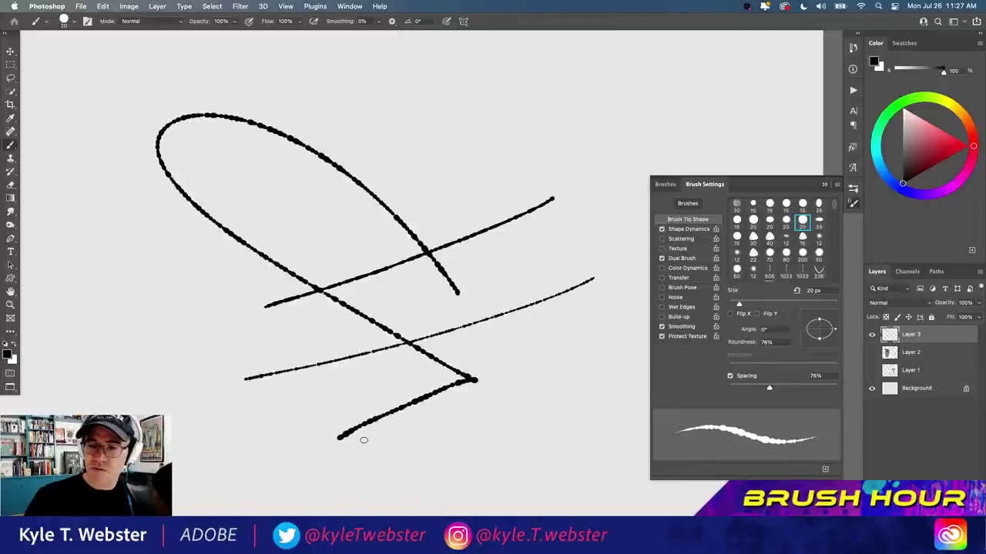
pyautogui.press('BackSpace')
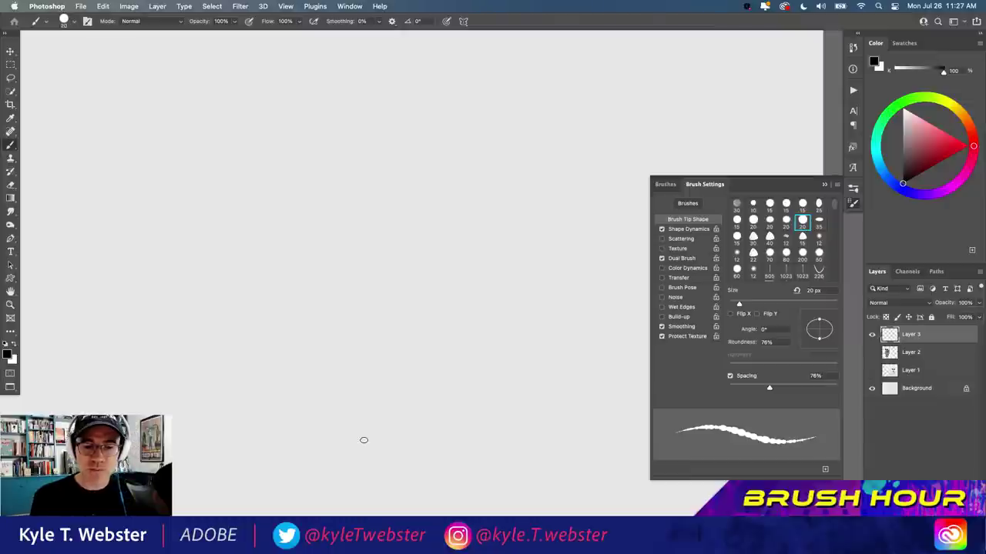
# - Turn on Flip X/Y Jitter and set Size Jitter to 49% in Shape Dynamics, then clear the tests
pyautogui.click(678, 229)
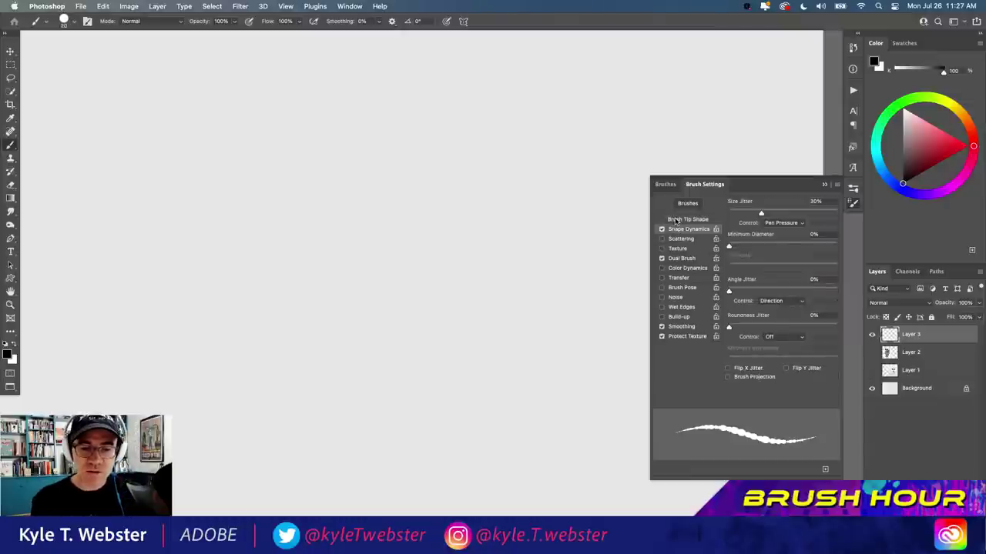
pyautogui.click(727, 369)
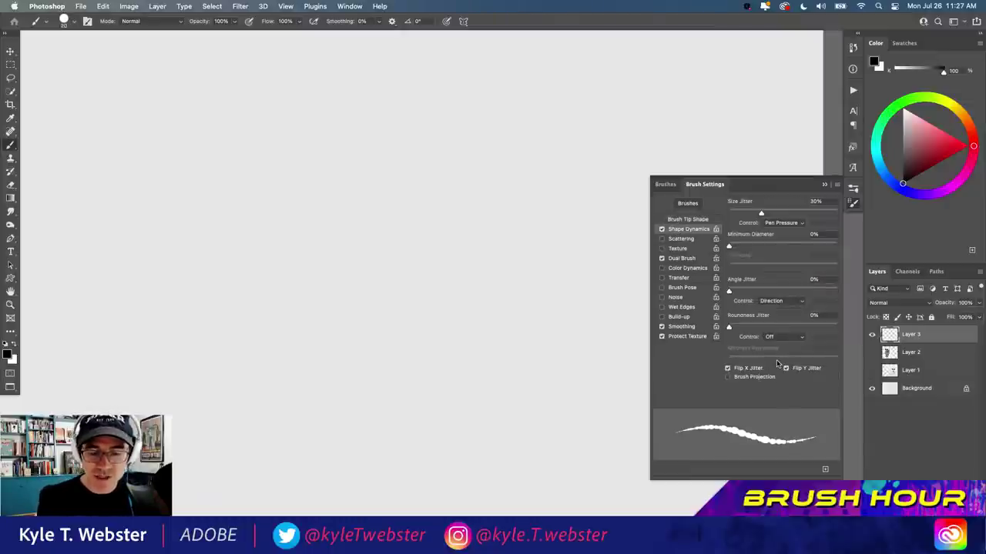
pyautogui.moveTo(543, 148)
pyautogui.mouseDown()
pyautogui.moveTo(472, 190)
pyautogui.moveTo(288, 265)
pyautogui.moveTo(133, 250)
pyautogui.moveTo(177, 137)
pyautogui.moveTo(413, 157)
pyautogui.moveTo(439, 320)
pyautogui.moveTo(313, 368)
pyautogui.moveTo(290, 334)
pyautogui.moveTo(391, 379)
pyautogui.mouseUp()
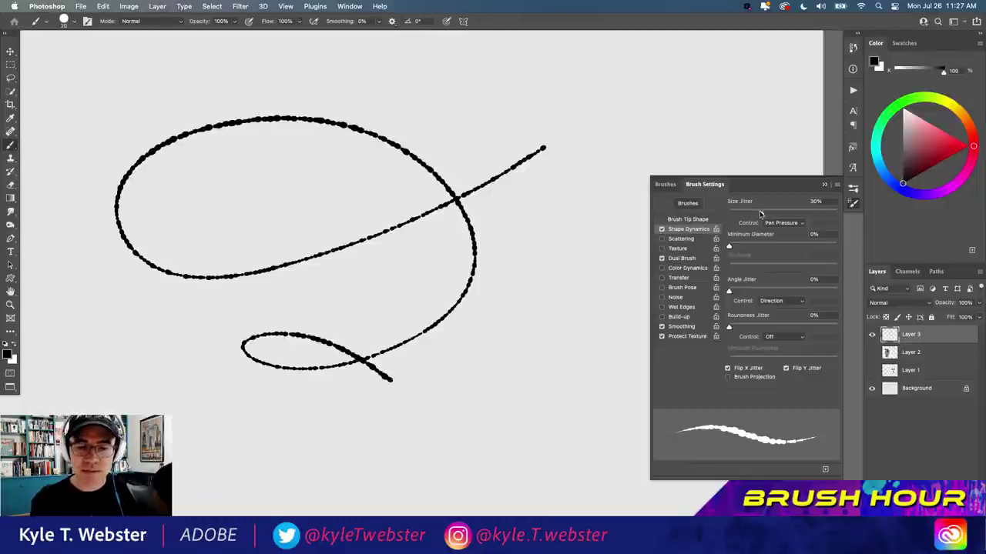
pyautogui.moveTo(760, 213); pyautogui.dragTo(781, 214)
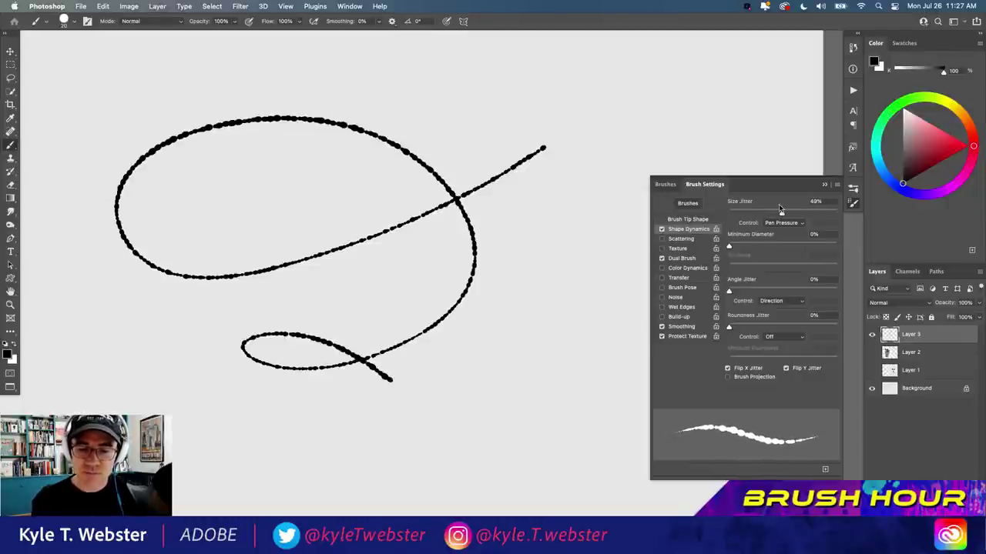
pyautogui.moveTo(594, 181)
pyautogui.mouseDown()
pyautogui.moveTo(418, 459)
pyautogui.moveTo(389, 308)
pyautogui.moveTo(307, 293)
pyautogui.moveTo(193, 326)
pyautogui.moveTo(192, 414)
pyautogui.moveTo(215, 441)
pyautogui.moveTo(295, 494)
pyautogui.mouseUp()
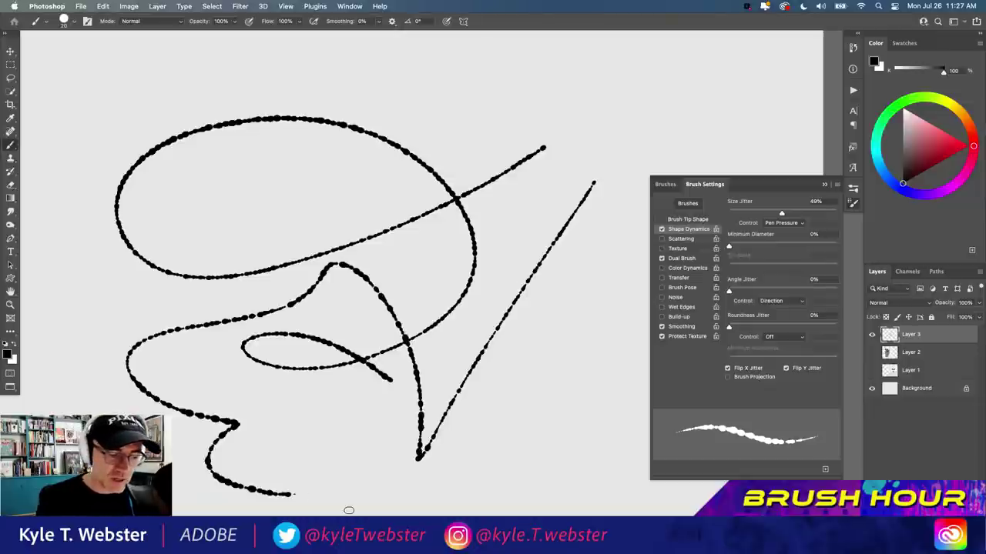
pyautogui.press('Delete')
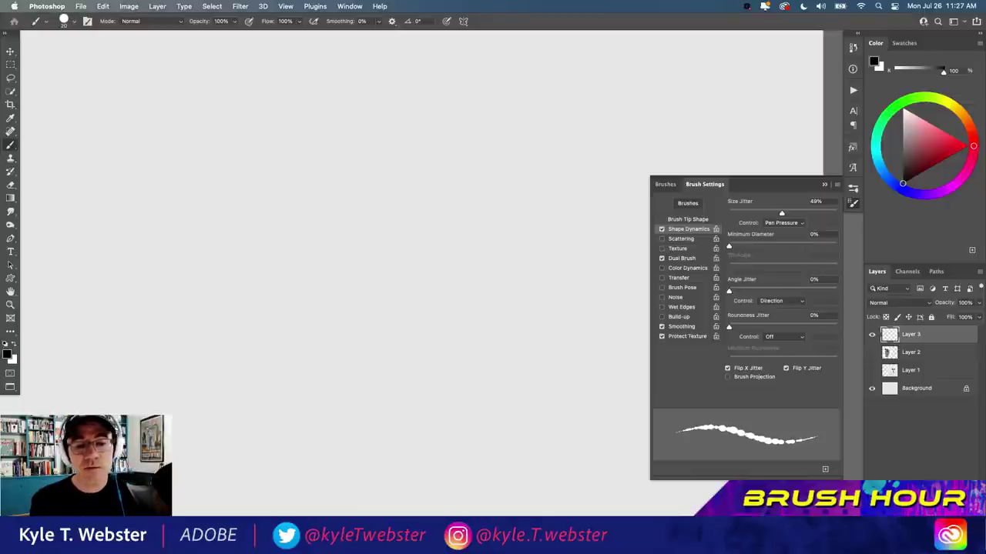
pyautogui.click(665, 186)
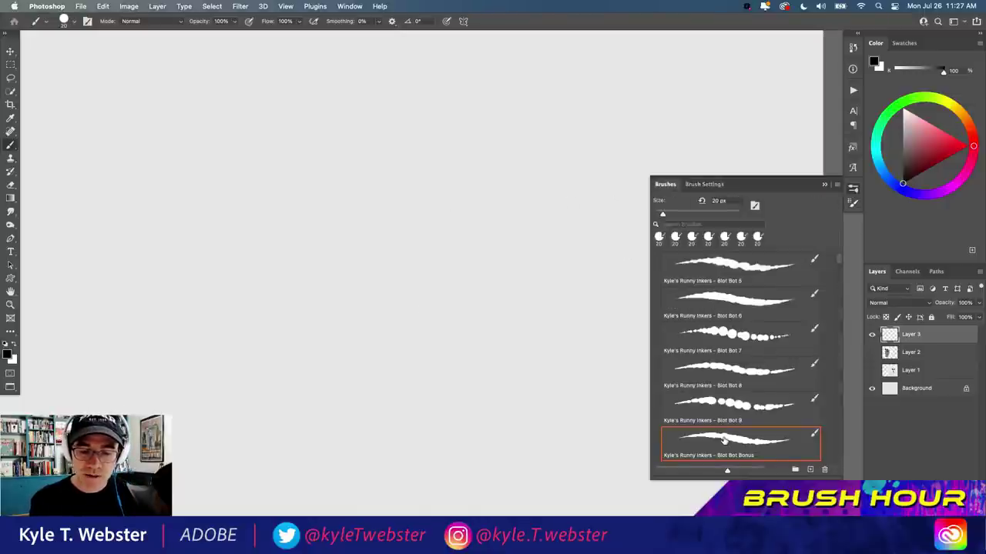
# - Save the tuned brush as a new preset named 'Blot Bot Perfecto Variant'
pyautogui.click(810, 469)
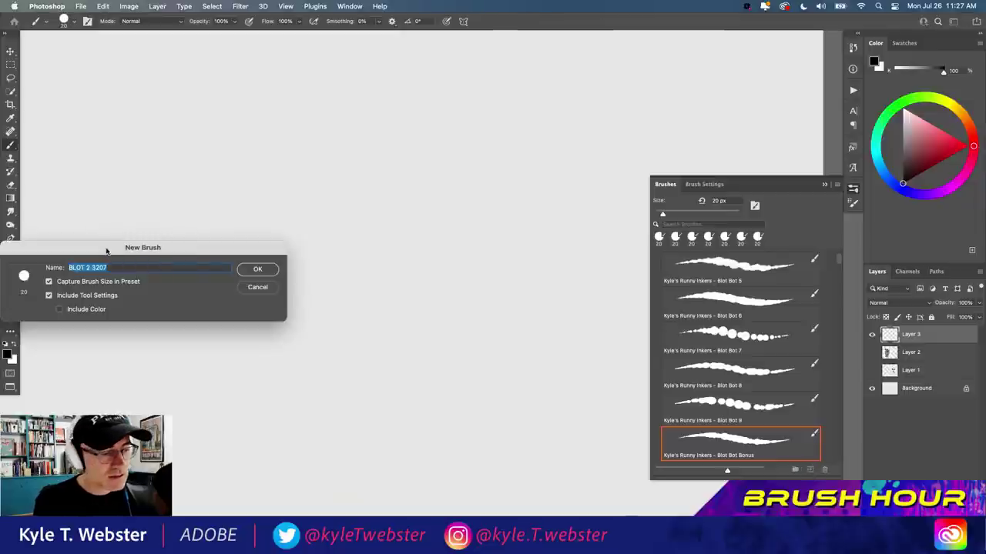
pyautogui.moveTo(107, 249); pyautogui.dragTo(323, 210)
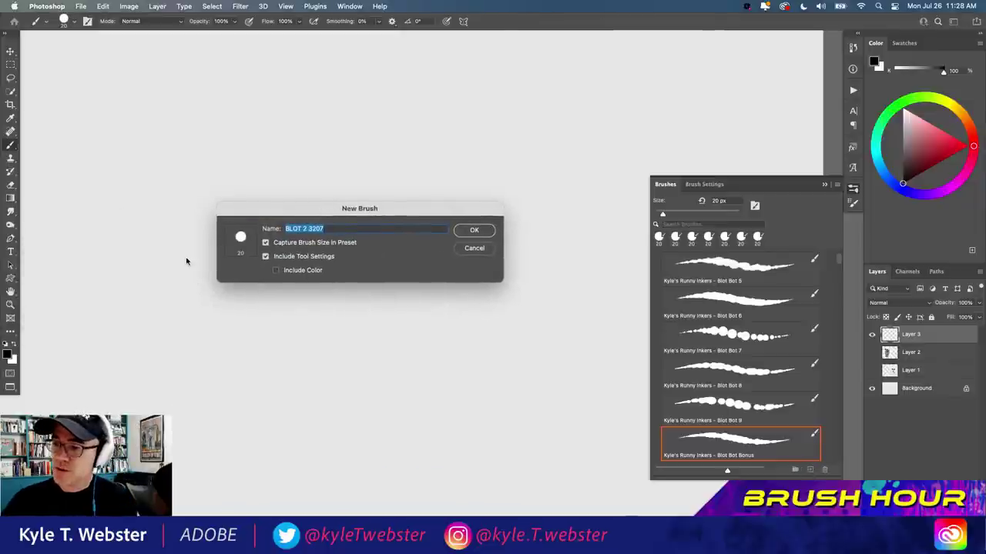
pyautogui.write('Blot')
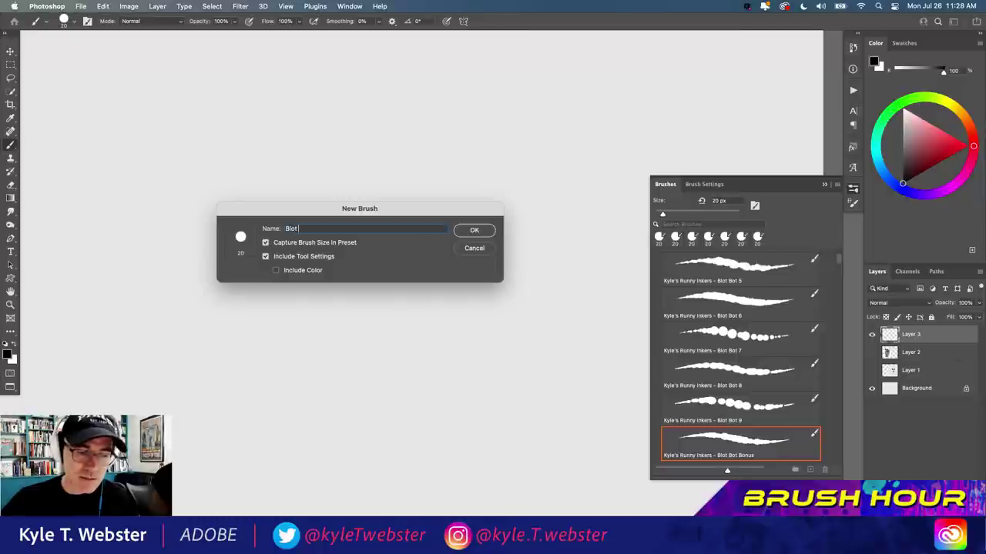
pyautogui.write(' Bot Pere')
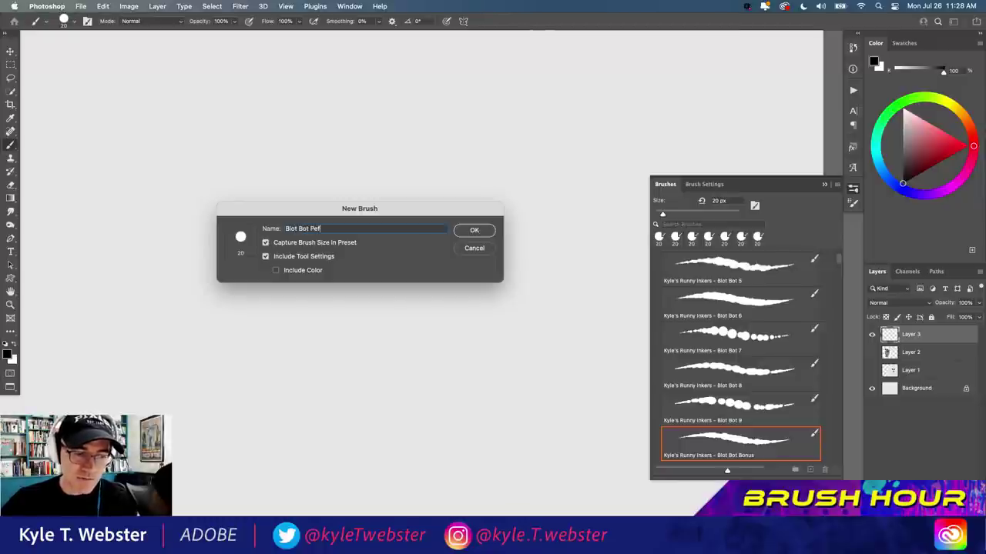
pyautogui.write('ecto Varia')
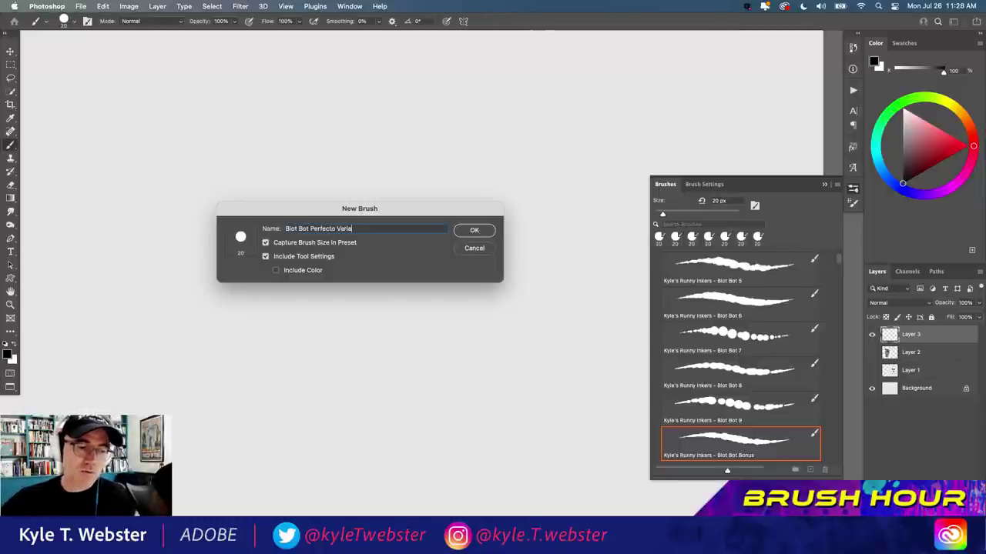
pyautogui.write('nt')
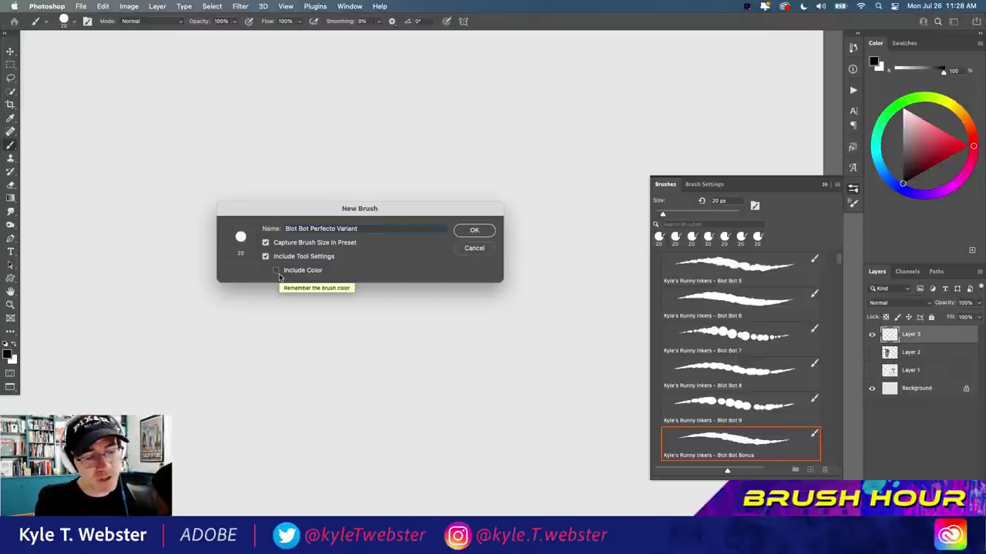
pyautogui.click(473, 229)
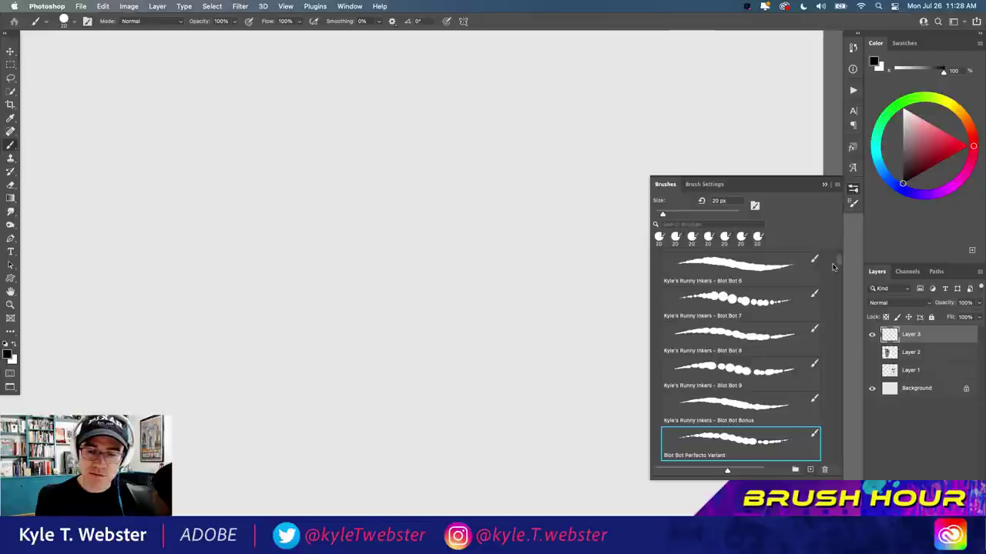
# - Scroll to Blot Bot Perfecto Variant, paint a looping test stroke, then wipe the canvas
pyautogui.scroll(-2, 839, 263)
pyautogui.scroll(-5, 839, 264)
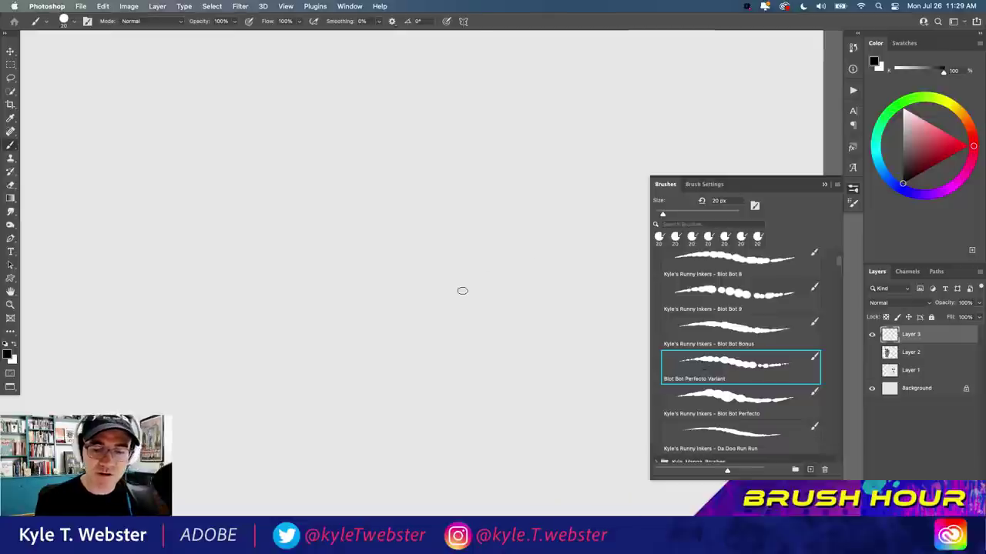
pyautogui.moveTo(488, 188)
pyautogui.mouseDown()
pyautogui.moveTo(388, 143)
pyautogui.moveTo(223, 205)
pyautogui.moveTo(442, 273)
pyautogui.moveTo(261, 236)
pyautogui.moveTo(280, 331)
pyautogui.moveTo(349, 352)
pyautogui.moveTo(375, 422)
pyautogui.moveTo(432, 410)
pyautogui.moveTo(294, 457)
pyautogui.moveTo(290, 424)
pyautogui.moveTo(260, 498)
pyautogui.moveTo(240, 487)
pyautogui.moveTo(181, 480)
pyautogui.mouseUp()
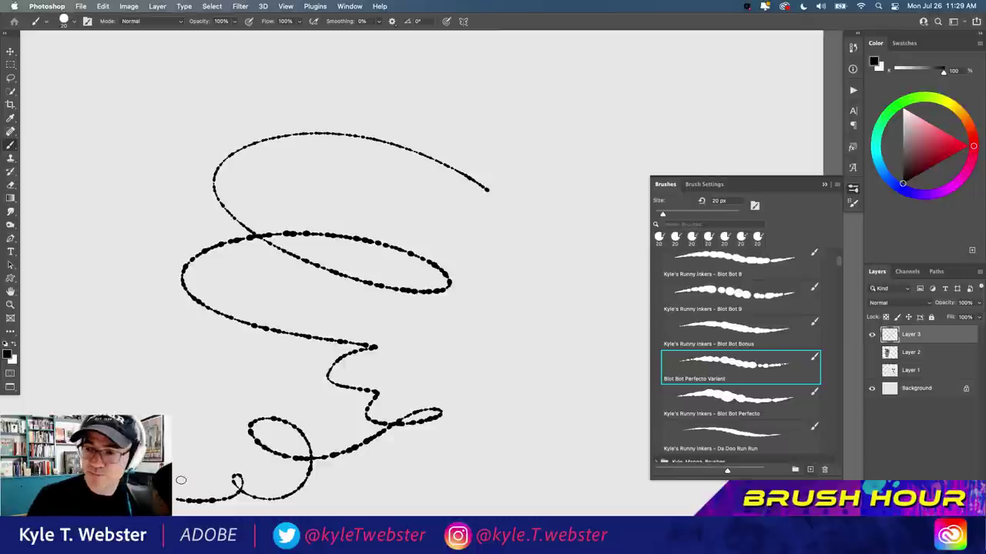
pyautogui.press('super+a')
pyautogui.press('BackSpace')
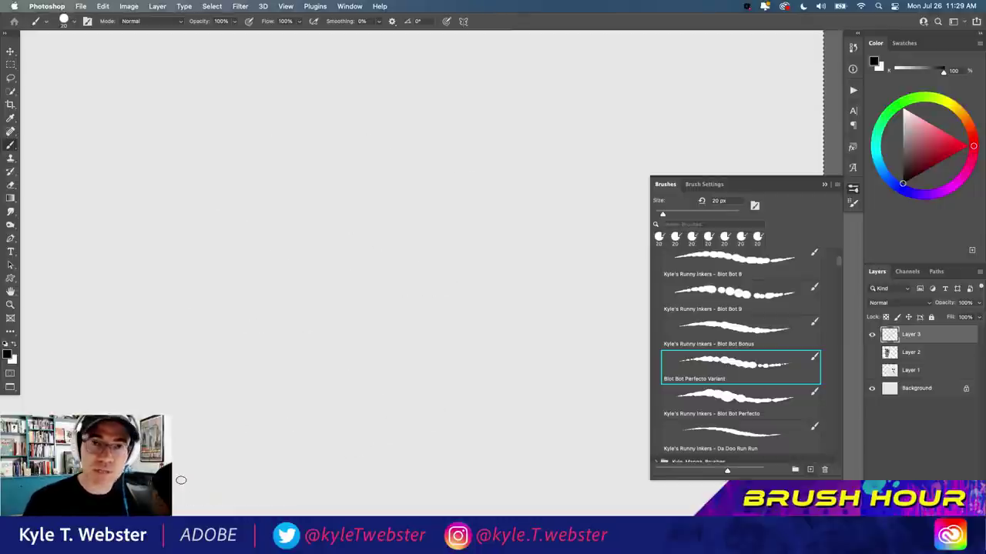
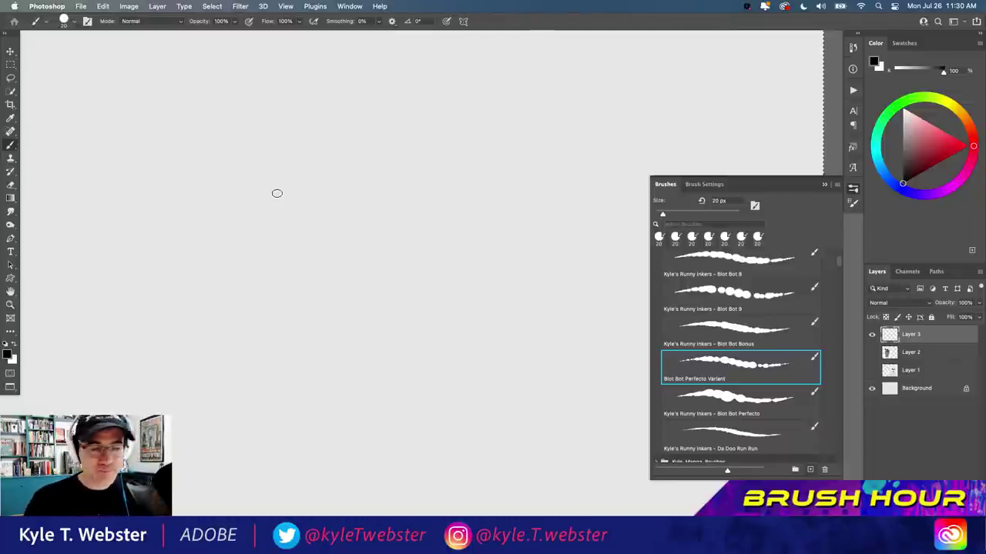
# - Switch the brush to Kyle's Runny Inkers Blot Bot 7, briefly trying Blot Bot 2 first
pyautogui.moveTo(261, 249); pyautogui.dragTo(293, 202)
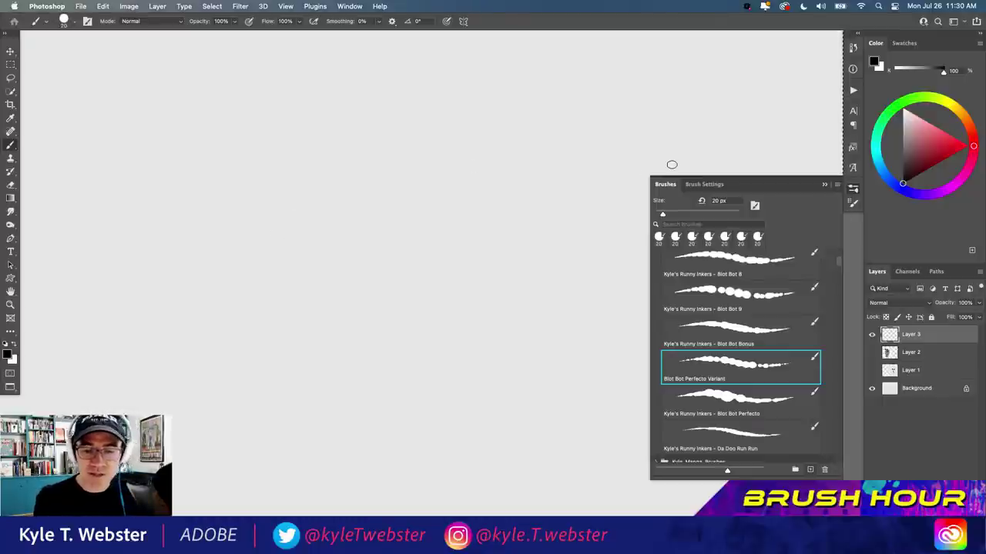
pyautogui.scroll(5, 839, 256)
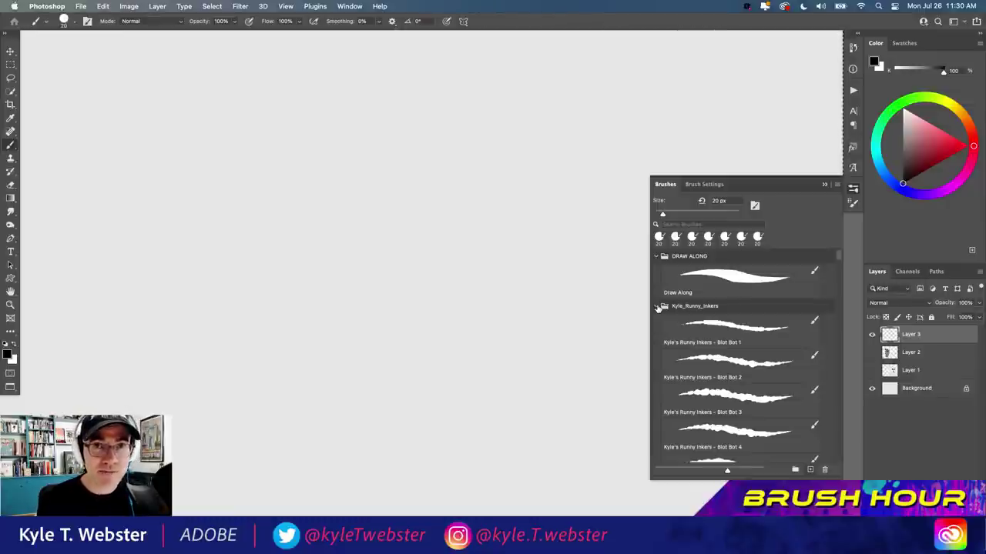
pyautogui.scroll(-3, 739, 308)
pyautogui.click(764, 262)
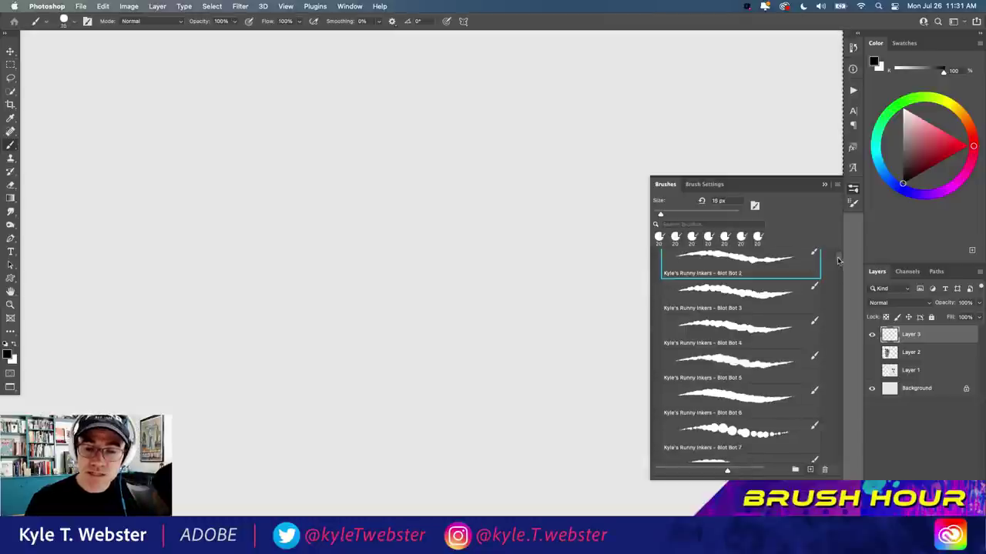
pyautogui.scroll(-3, 839, 259)
pyautogui.click(722, 338)
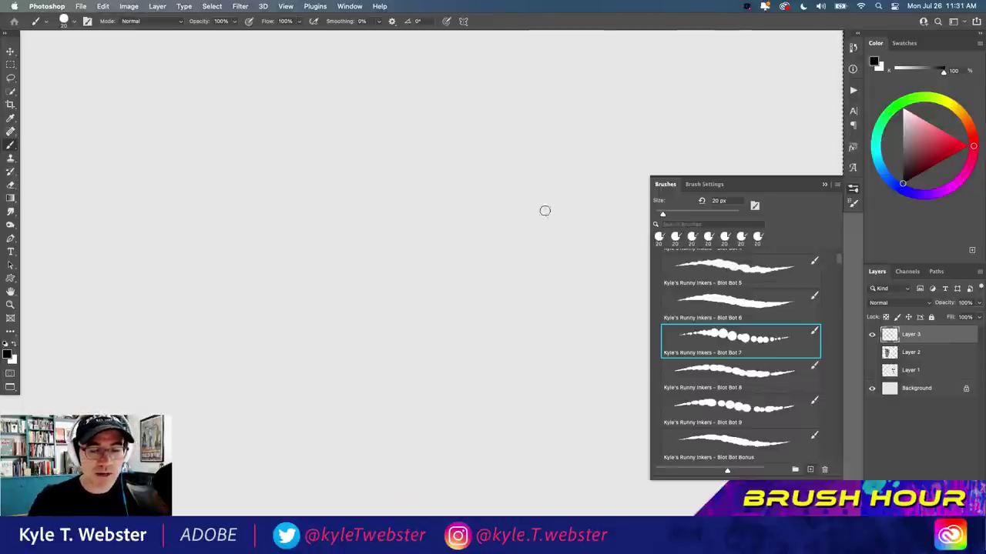
pyautogui.scroll(5, 809, 270)
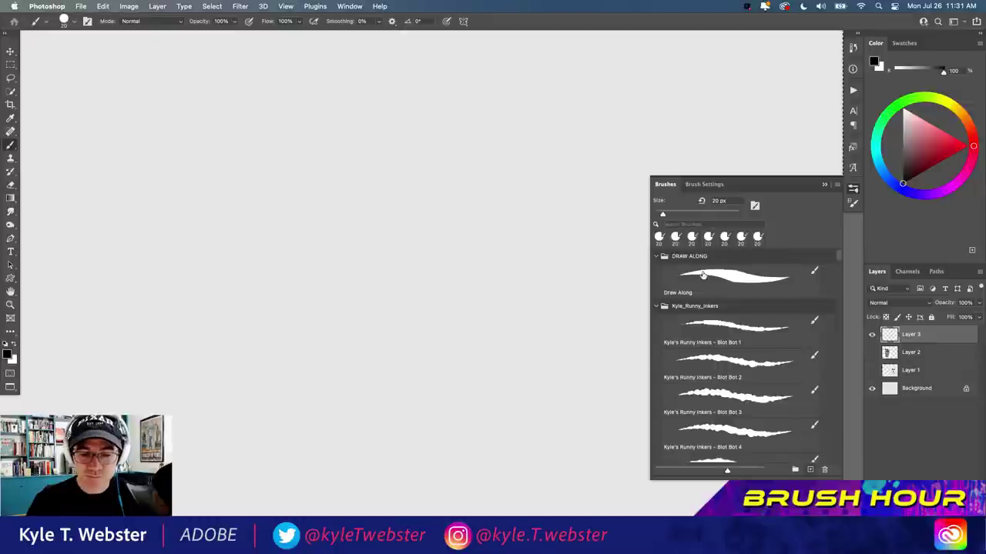
# - With the Draw Along brush, draw a cowboy boot outline with a spur and looped shaft decoration
pyautogui.click(702, 275)
pyautogui.moveTo(425, 203); pyautogui.dragTo(439, 353)
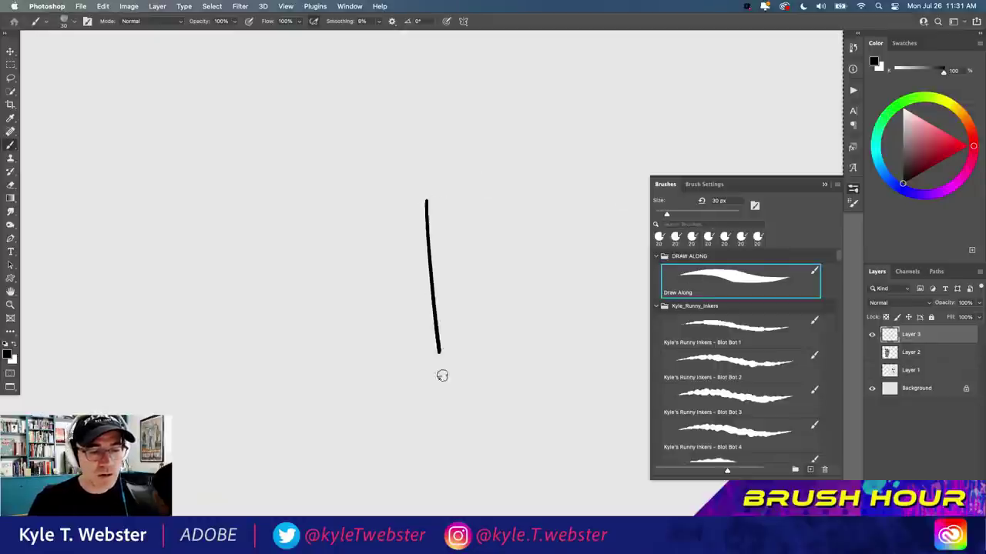
pyautogui.moveTo(426, 202)
pyautogui.mouseDown()
pyautogui.moveTo(390, 241)
pyautogui.moveTo(346, 214)
pyautogui.moveTo(348, 222)
pyautogui.moveTo(445, 379)
pyautogui.moveTo(438, 347)
pyautogui.moveTo(464, 337)
pyautogui.moveTo(460, 350)
pyautogui.moveTo(469, 348)
pyautogui.moveTo(453, 340)
pyautogui.mouseUp()
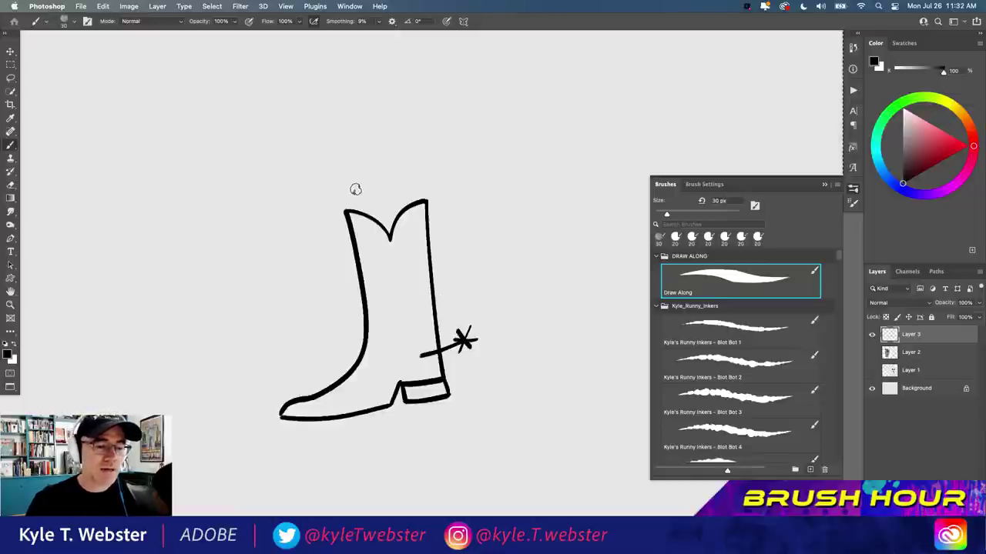
pyautogui.moveTo(430, 274)
pyautogui.mouseDown()
pyautogui.moveTo(396, 300)
pyautogui.moveTo(364, 291)
pyautogui.moveTo(433, 314)
pyautogui.mouseUp()
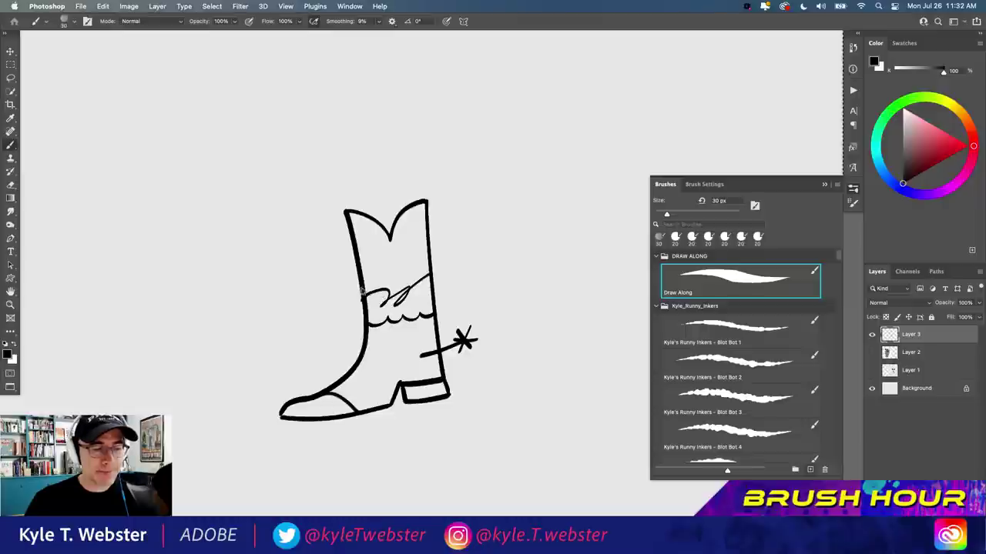
pyautogui.moveTo(362, 290); pyautogui.dragTo(232, 241)
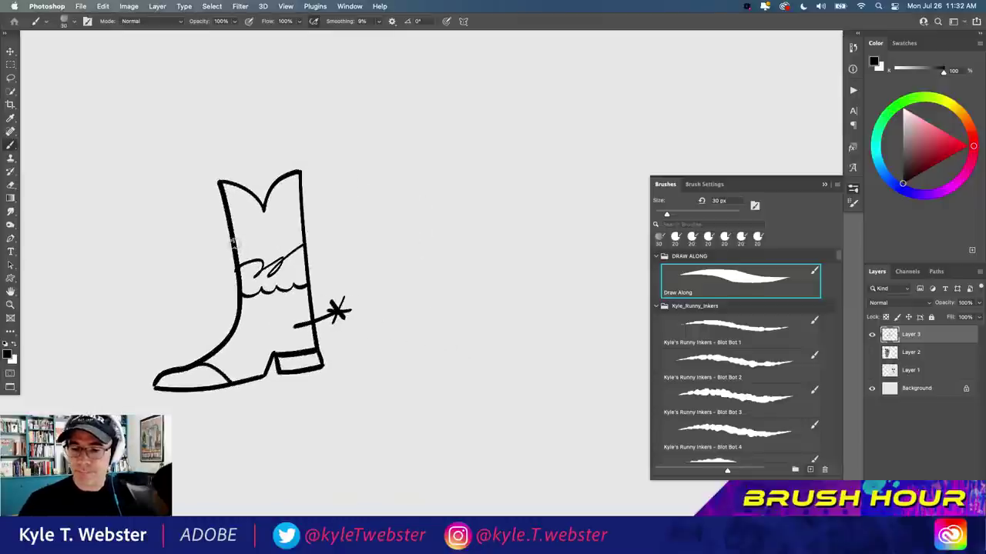
pyautogui.press('F5')
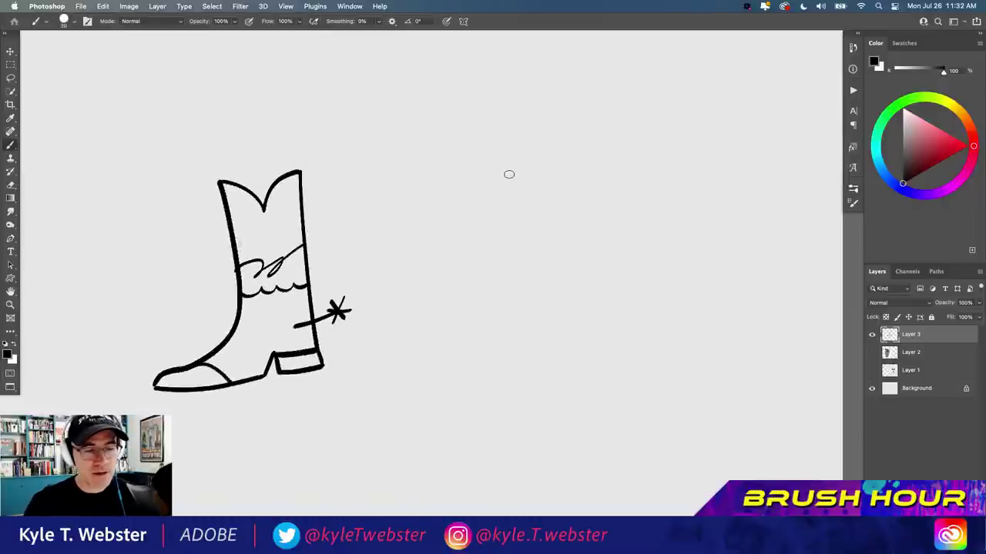
# - Draw a second blotty boot outline with a heel spur, a loopy shaft flourish and a band line
pyautogui.moveTo(509, 174)
pyautogui.mouseDown()
pyautogui.moveTo(474, 217)
pyautogui.moveTo(453, 187)
pyautogui.moveTo(426, 182)
pyautogui.moveTo(449, 274)
pyautogui.moveTo(445, 309)
pyautogui.moveTo(425, 334)
pyautogui.moveTo(382, 353)
pyautogui.moveTo(415, 357)
pyautogui.moveTo(482, 331)
pyautogui.moveTo(487, 348)
pyautogui.moveTo(516, 345)
pyautogui.moveTo(506, 171)
pyautogui.mouseUp()
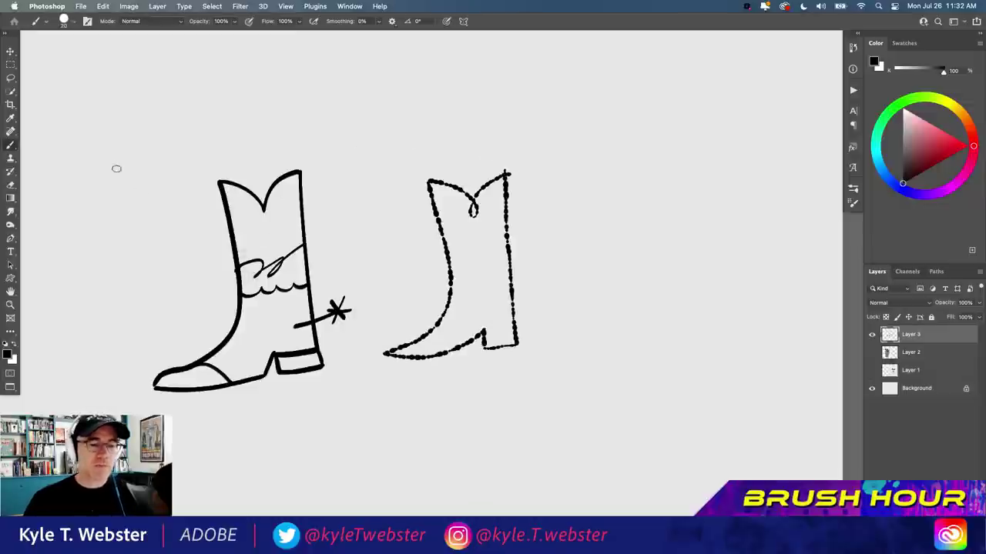
pyautogui.moveTo(495, 298); pyautogui.dragTo(532, 288)
pyautogui.moveTo(533, 276); pyautogui.dragTo(548, 294)
pyautogui.moveTo(548, 277); pyautogui.dragTo(531, 293)
pyautogui.moveTo(528, 285); pyautogui.dragTo(553, 285)
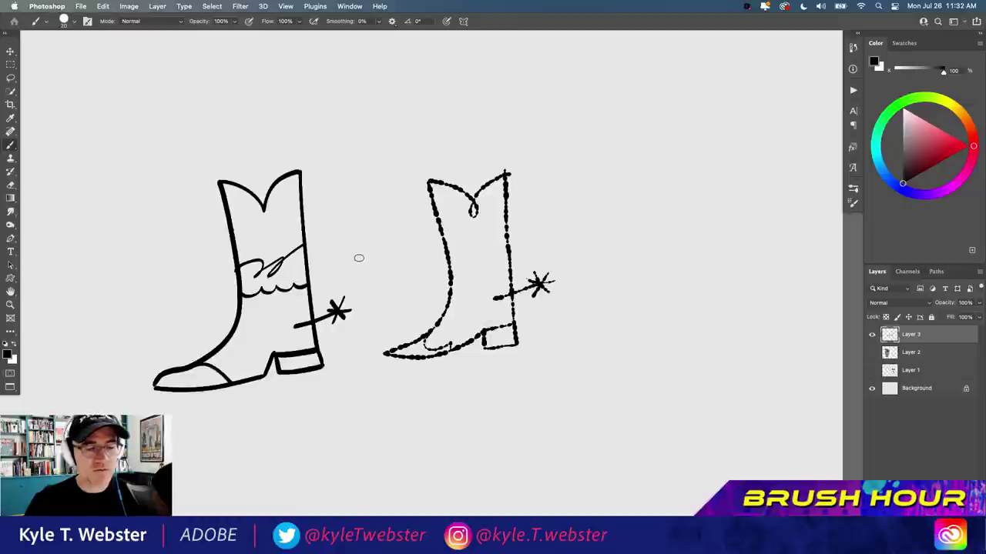
pyautogui.moveTo(506, 229)
pyautogui.mouseDown()
pyautogui.moveTo(489, 247)
pyautogui.moveTo(446, 254)
pyautogui.mouseUp()
pyautogui.moveTo(506, 248); pyautogui.dragTo(448, 265)
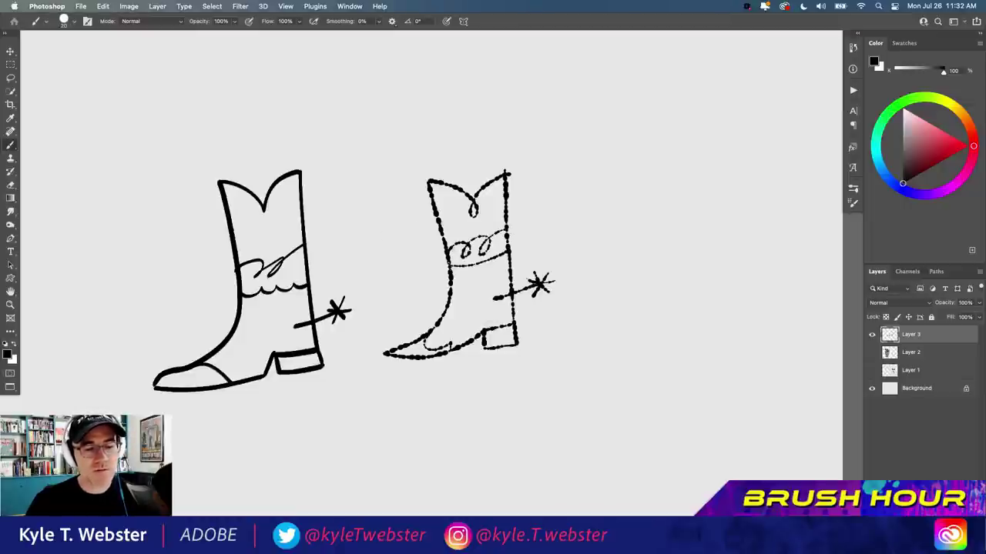
# - Zoom out, lasso the first boot and move it further left, then return to the brush
pyautogui.press('super+minus')
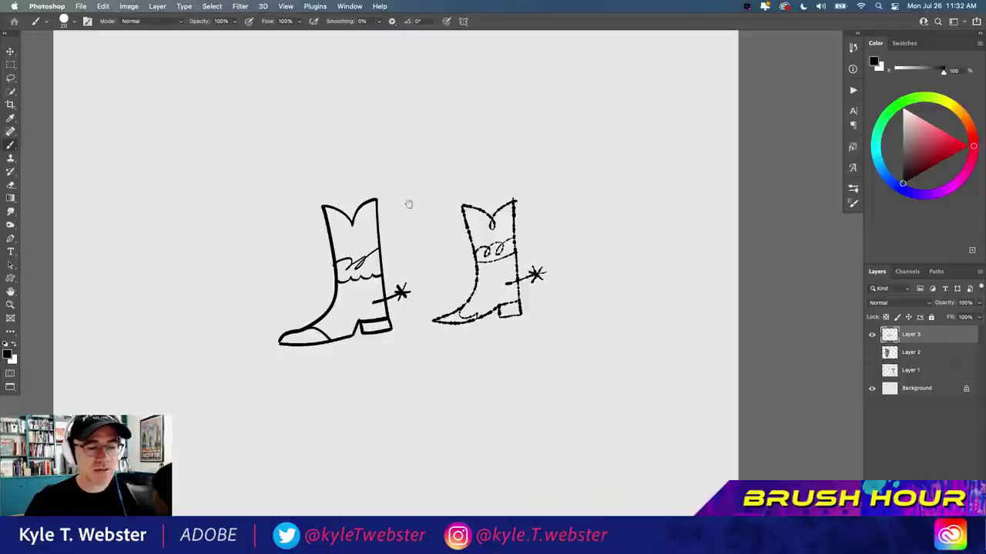
pyautogui.moveTo(436, 202); pyautogui.dragTo(390, 189)
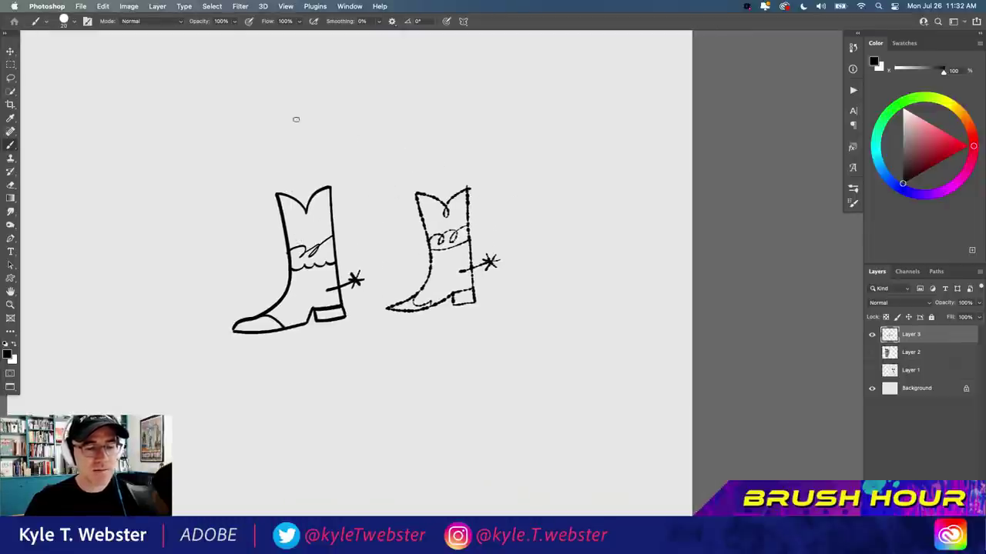
pyautogui.press('l')
pyautogui.moveTo(275, 164)
pyautogui.mouseDown()
pyautogui.moveTo(192, 359)
pyautogui.moveTo(346, 187)
pyautogui.moveTo(278, 171)
pyautogui.mouseUp()
pyautogui.moveTo(283, 225); pyautogui.dragTo(196, 212)
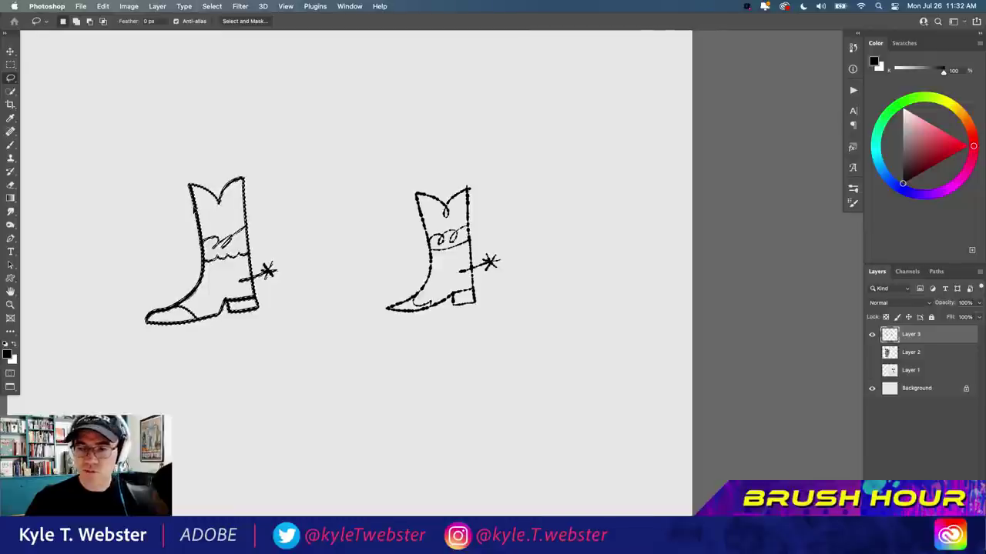
pyautogui.press('super+d')
pyautogui.press('b')
pyautogui.scroll(3, 341, 161)
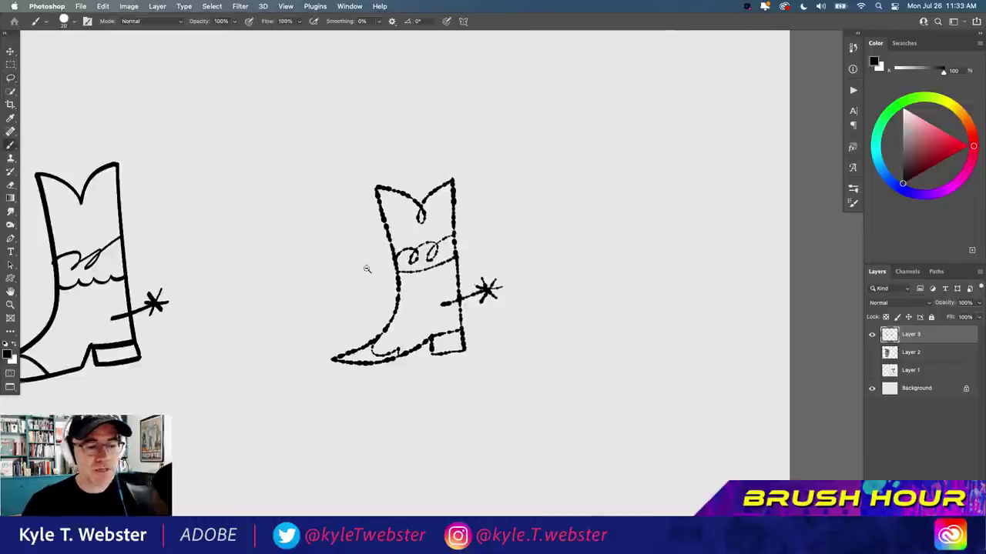
pyautogui.scroll(-3, 349, 292)
pyautogui.moveTo(349, 292); pyautogui.dragTo(428, 290)
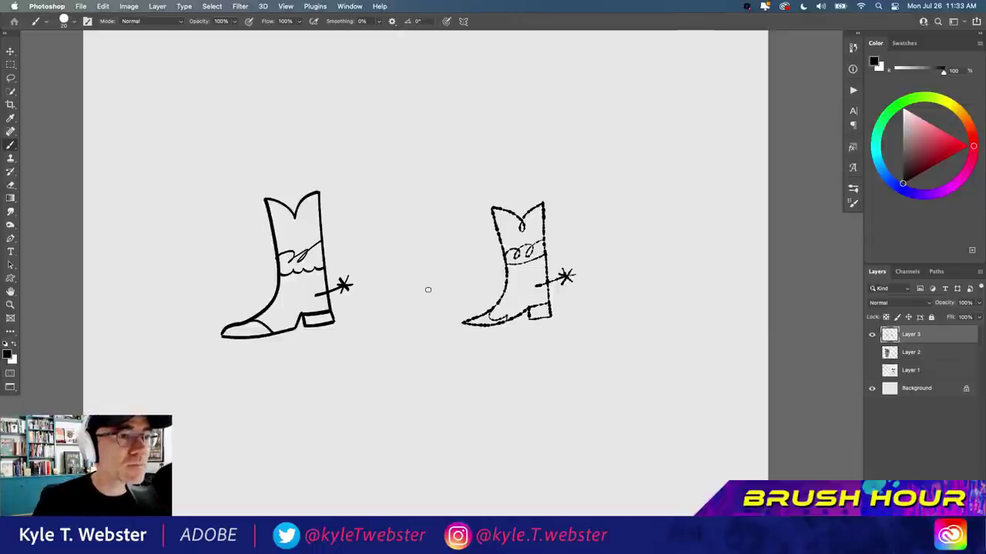
pyautogui.hscroll(3, 403, 224)
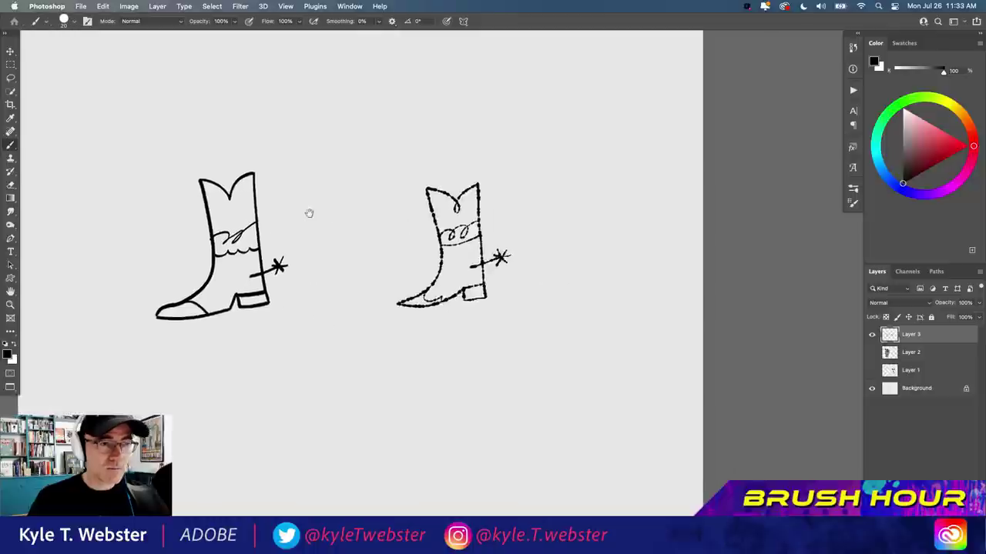
pyautogui.scroll(3, 432, 270)
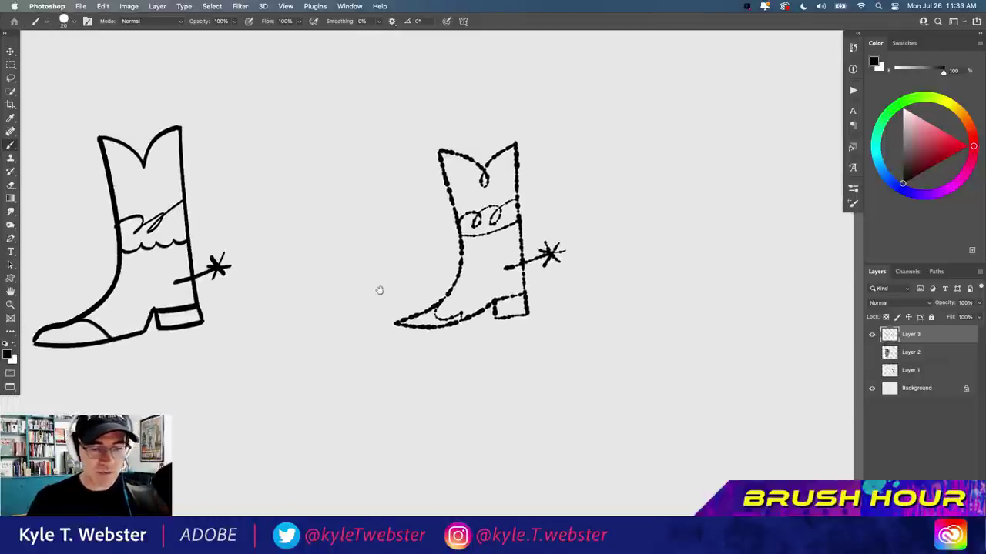
# - Add a new layer above Layer 2 and pick the Kyle's Manga Fill Grid halftone brush
pyautogui.click(892, 354)
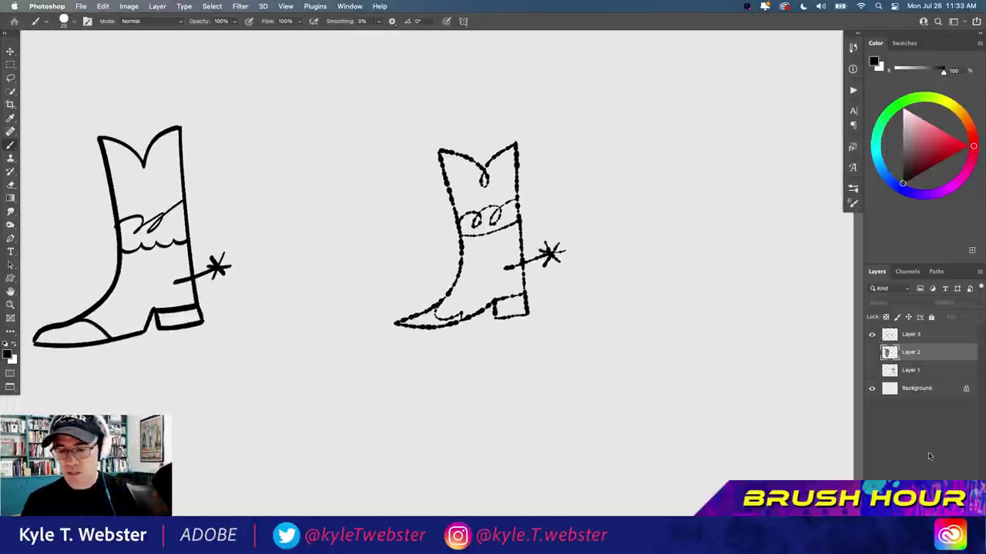
pyautogui.press('super+alt+shift+n')
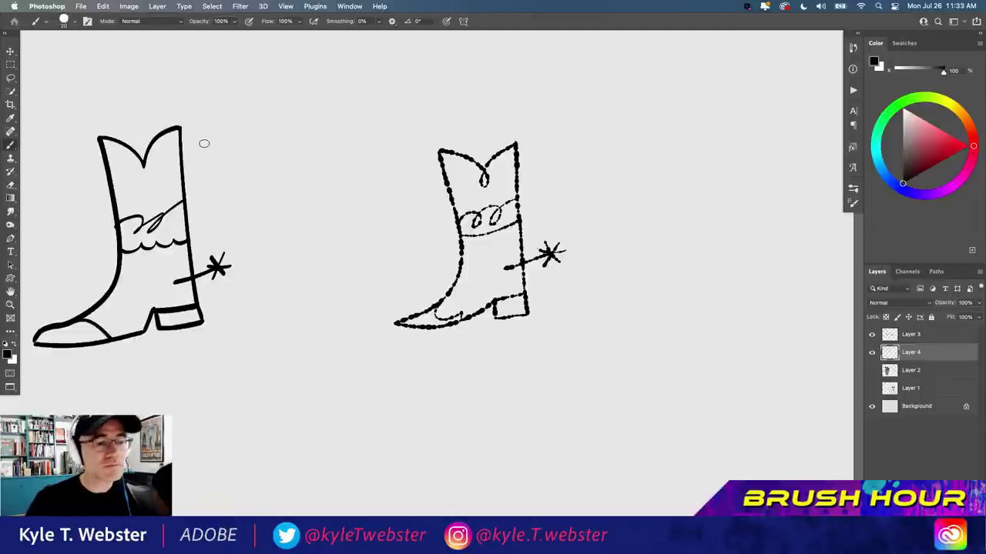
pyautogui.click(850, 190)
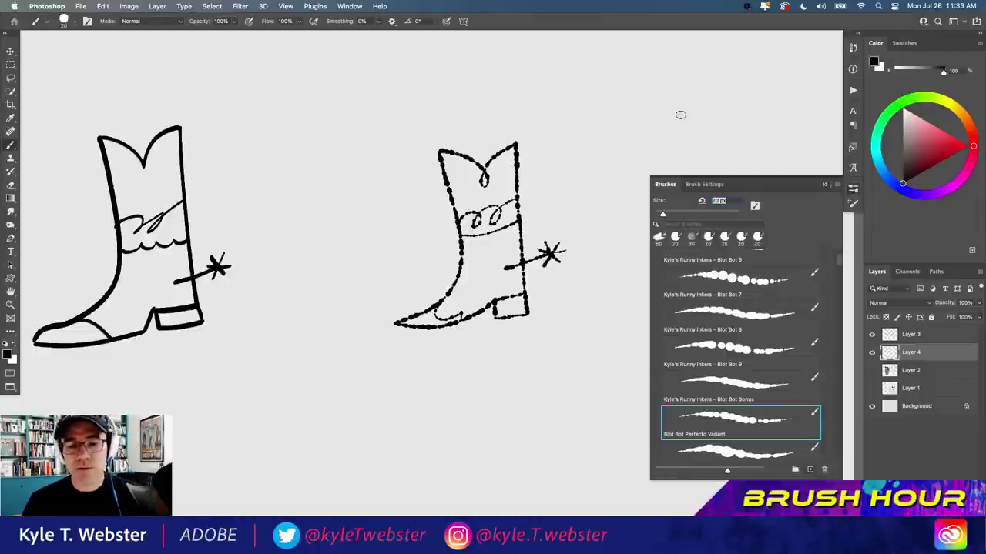
pyautogui.scroll(-5, 837, 262)
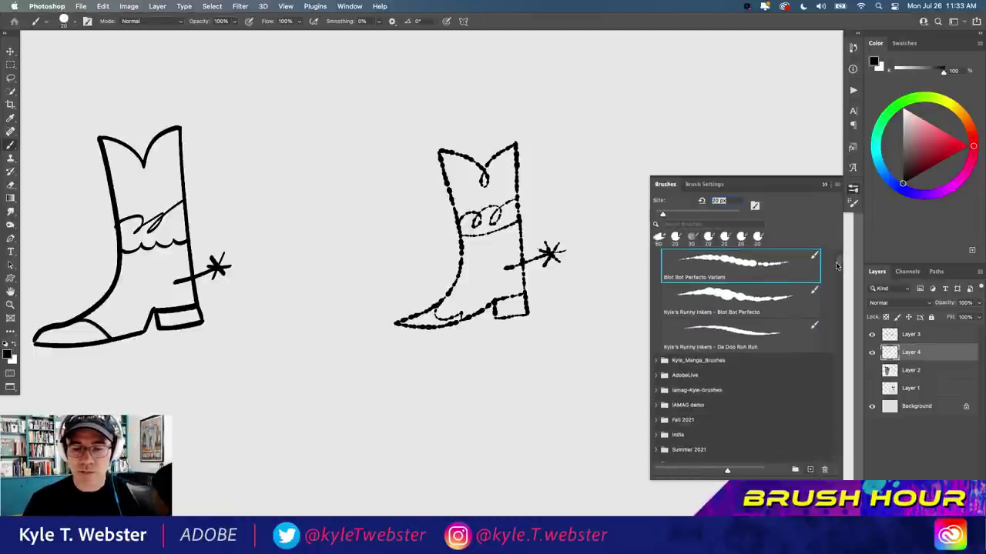
pyautogui.click(656, 314)
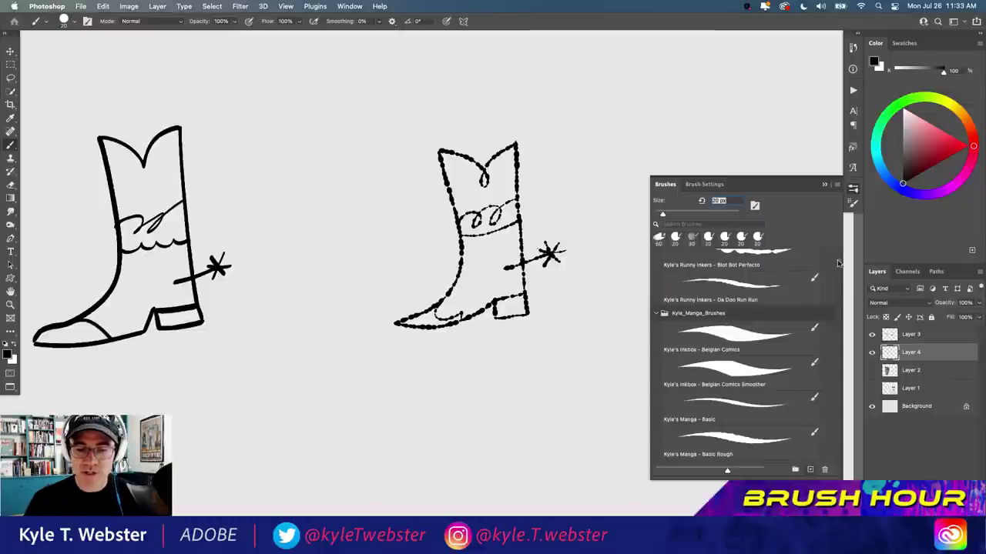
pyautogui.scroll(-3, 833, 269)
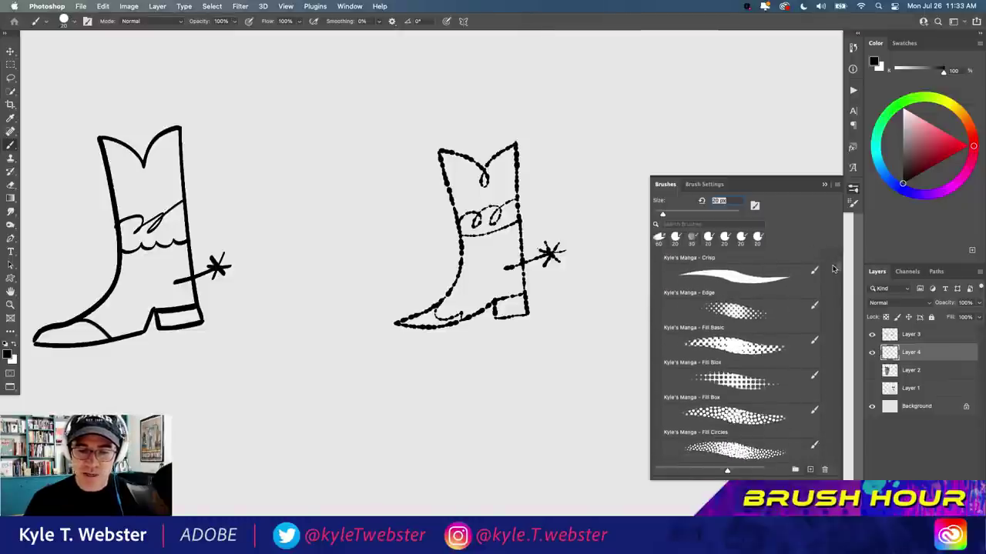
pyautogui.scroll(-6, 833, 270)
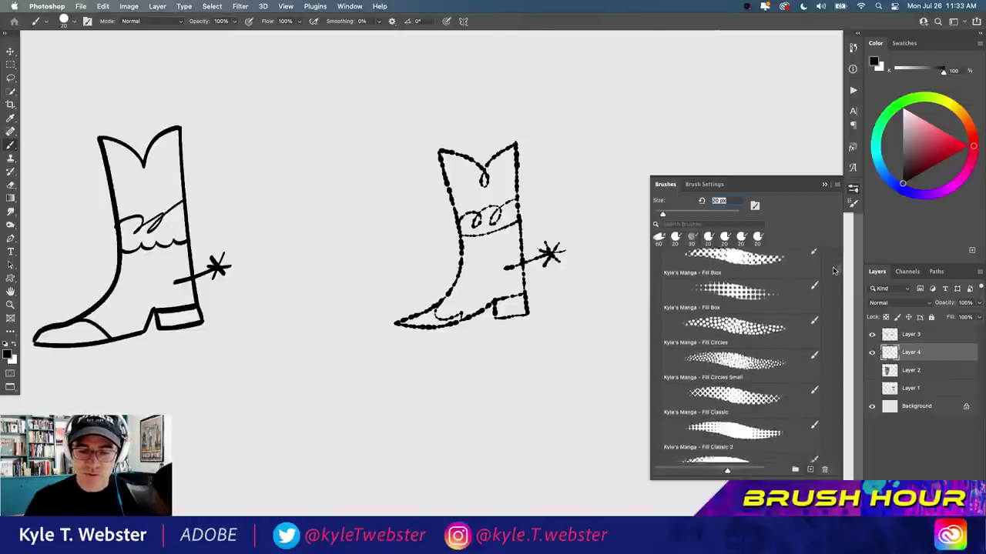
pyautogui.scroll(-5, 834, 274)
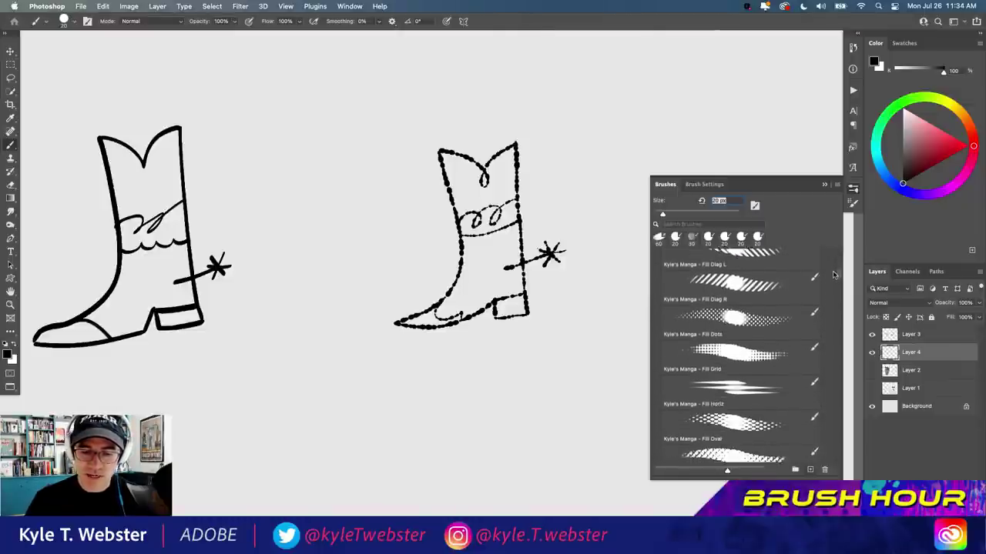
pyautogui.scroll(3, 833, 276)
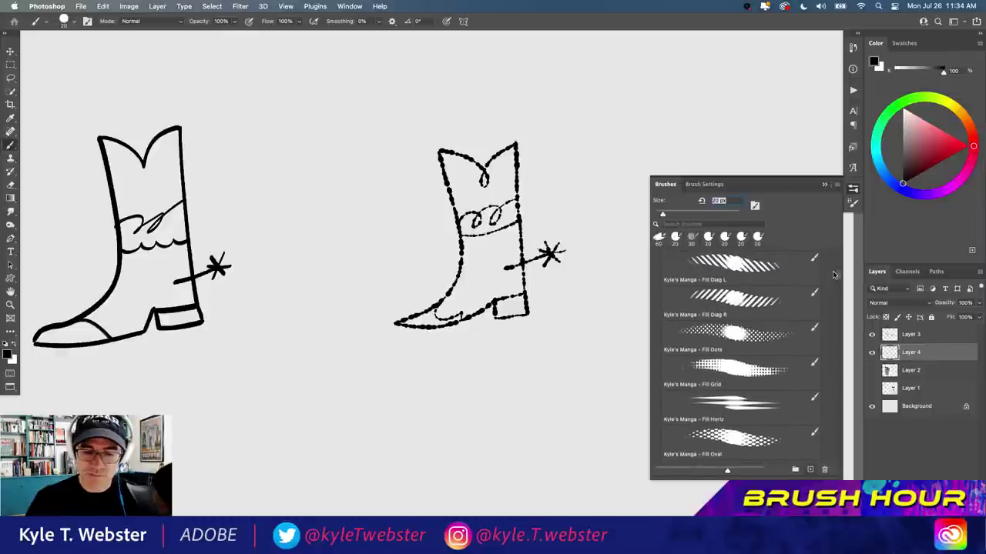
pyautogui.scroll(2, 833, 275)
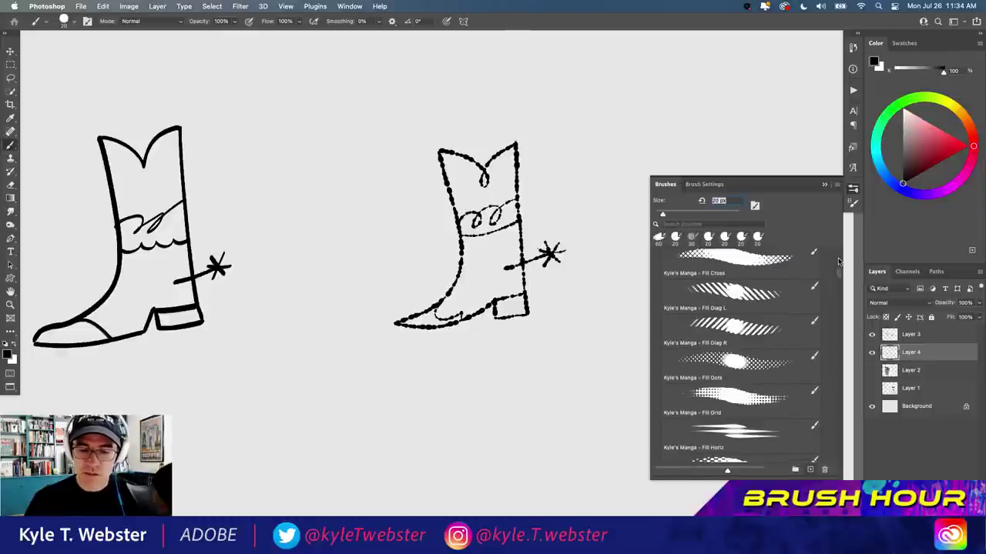
pyautogui.click(737, 398)
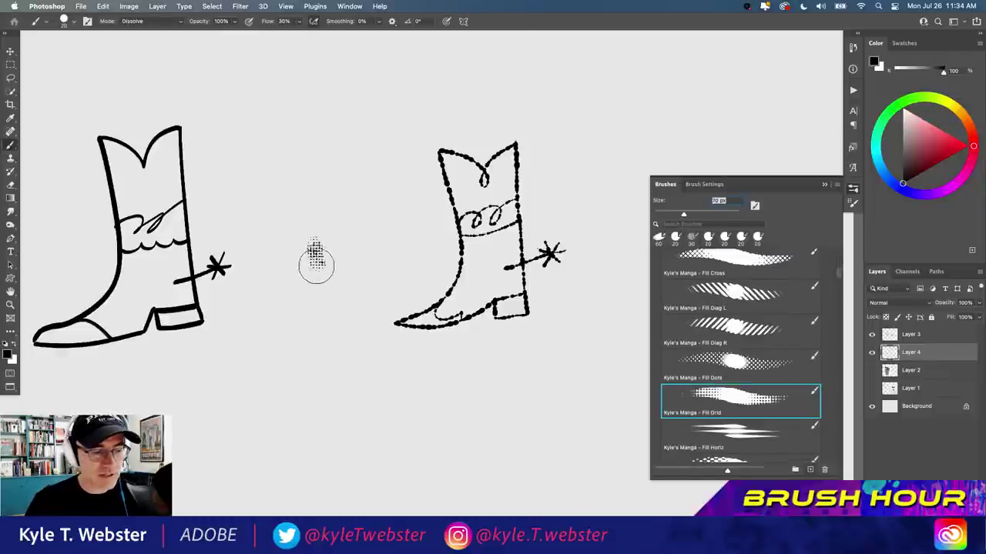
# - Test Fill Grid and neighbouring halftone brushes with dabs, undoing each, then select Fill Dots
pyautogui.moveTo(315, 266)
pyautogui.mouseDown()
pyautogui.moveTo(308, 242)
pyautogui.moveTo(312, 254)
pyautogui.mouseUp()
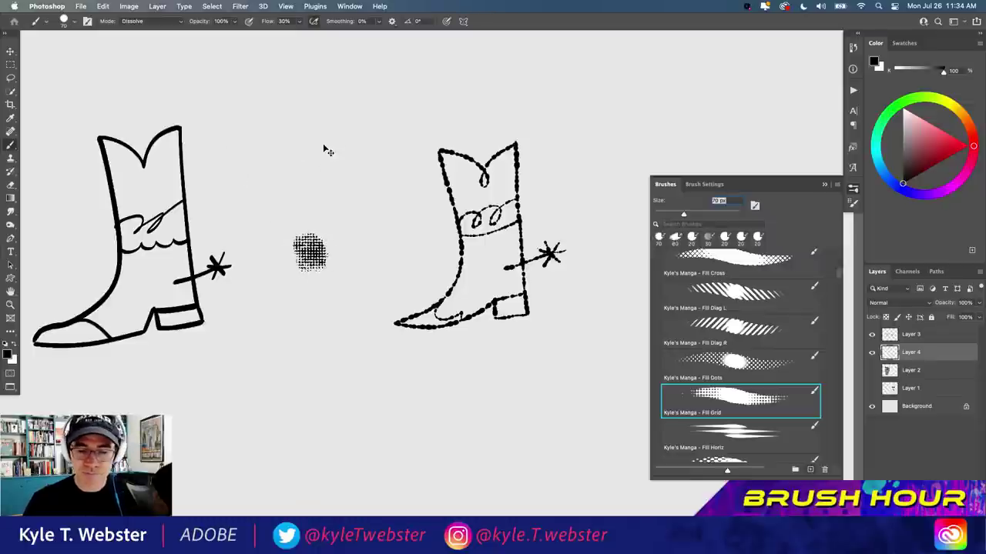
pyautogui.press('super+z')
pyautogui.press(',')
pyautogui.moveTo(308, 222); pyautogui.dragTo(312, 226)
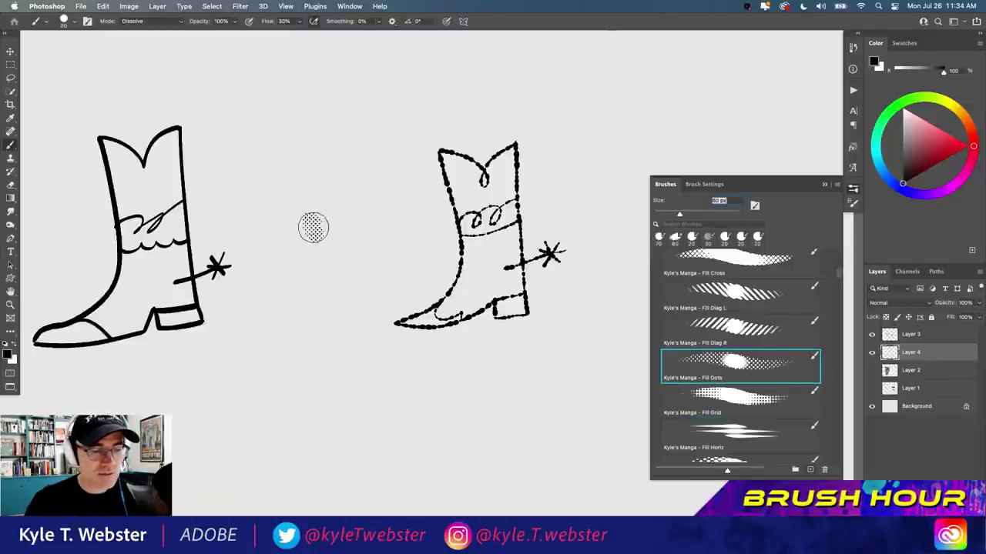
pyautogui.press('super+z')
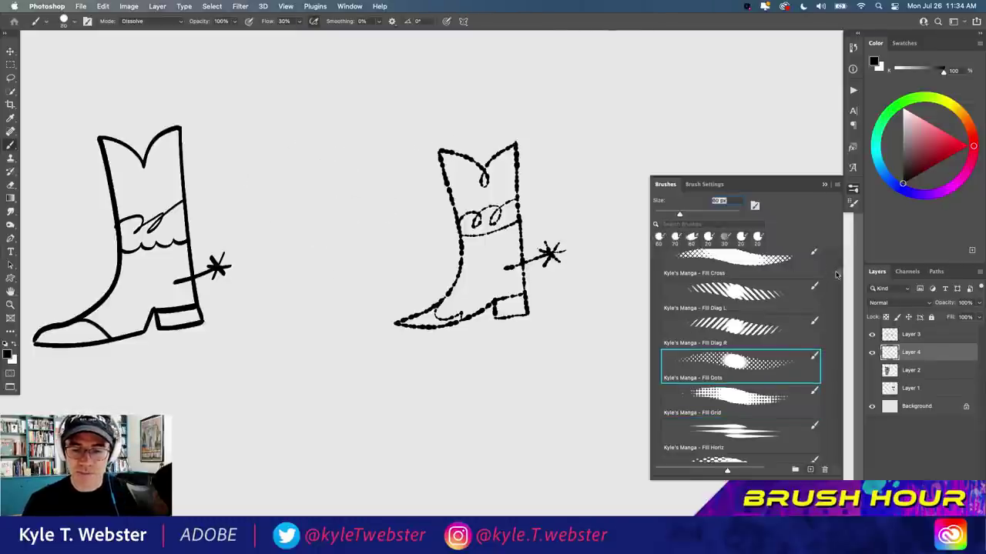
pyautogui.scroll(3, 836, 267)
pyautogui.press(',')
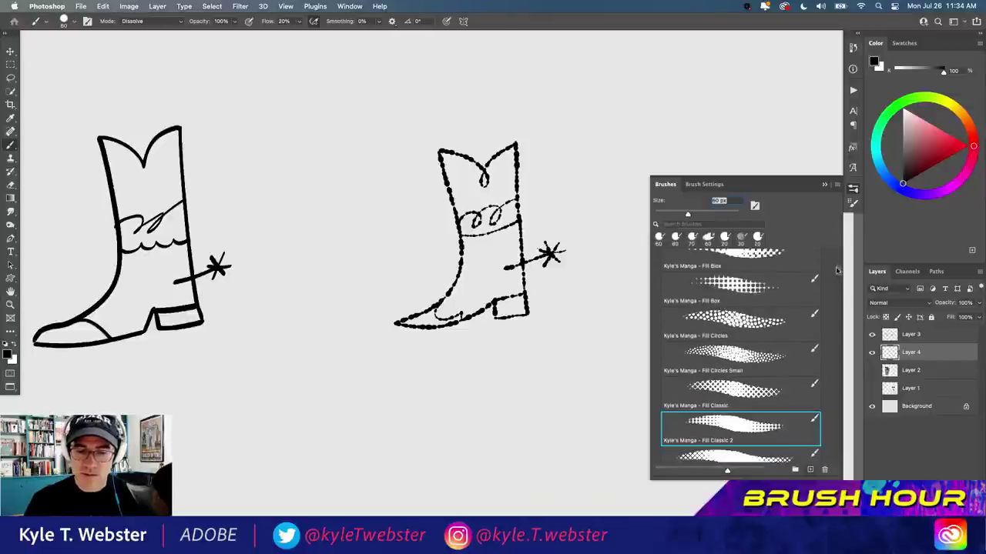
pyautogui.scroll(4, 837, 267)
pyautogui.scroll(-5, 837, 268)
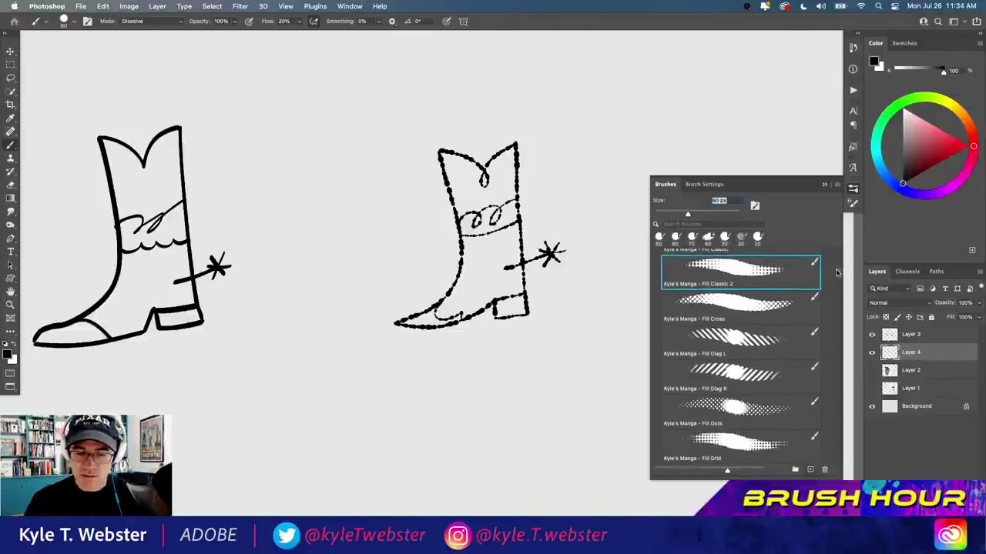
pyautogui.scroll(-1, 837, 273)
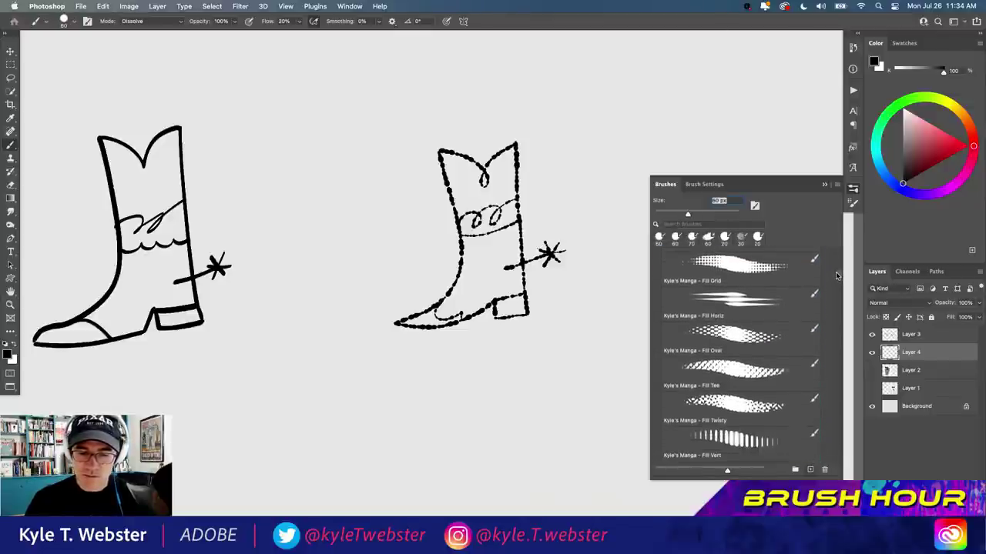
pyautogui.click(755, 312)
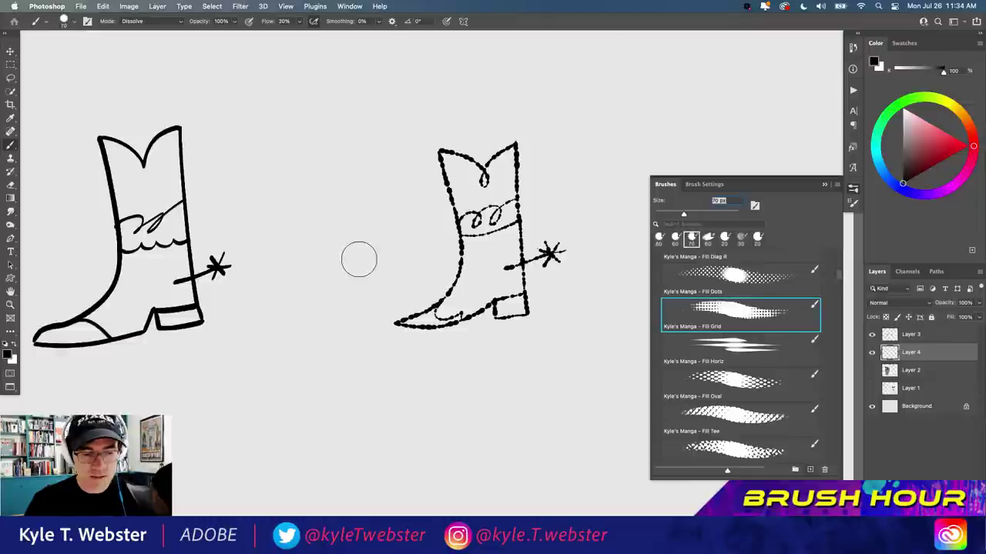
# - Paint small Fill Dots test strokes on the canvas and bring up the brush's Texture settings
pyautogui.moveTo(345, 257); pyautogui.dragTo(346, 231)
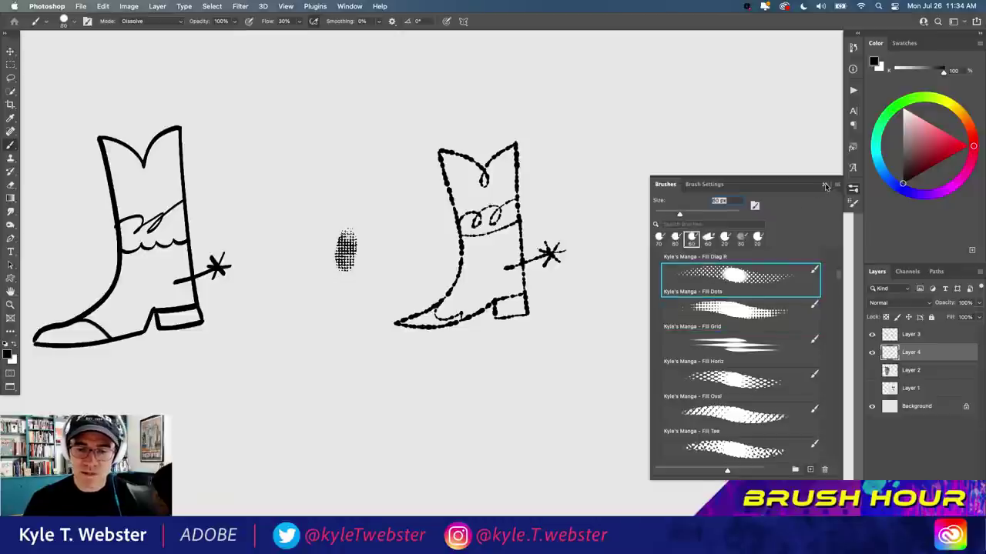
pyautogui.click(823, 184)
pyautogui.moveTo(719, 248)
pyautogui.mouseDown()
pyautogui.moveTo(709, 260)
pyautogui.moveTo(722, 201)
pyautogui.mouseUp()
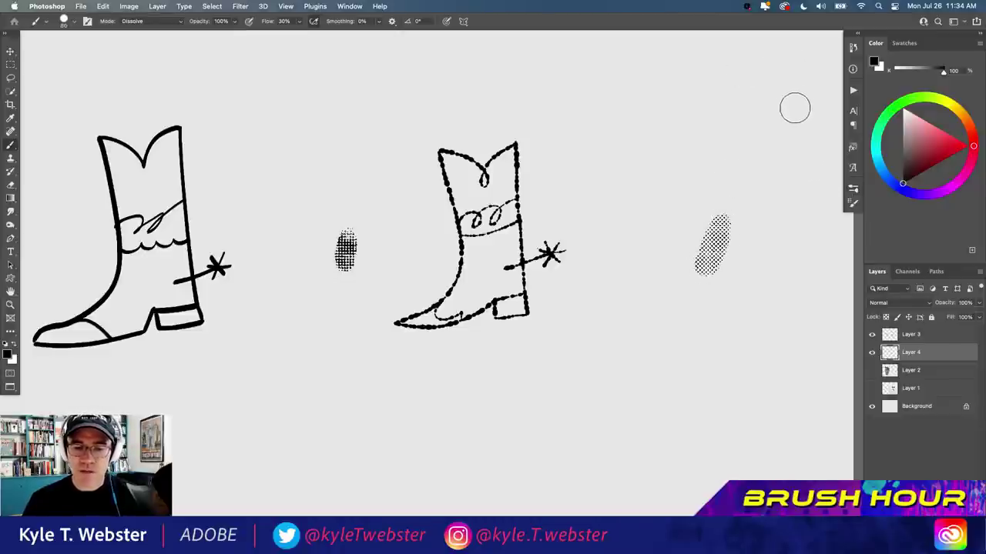
pyautogui.click(853, 202)
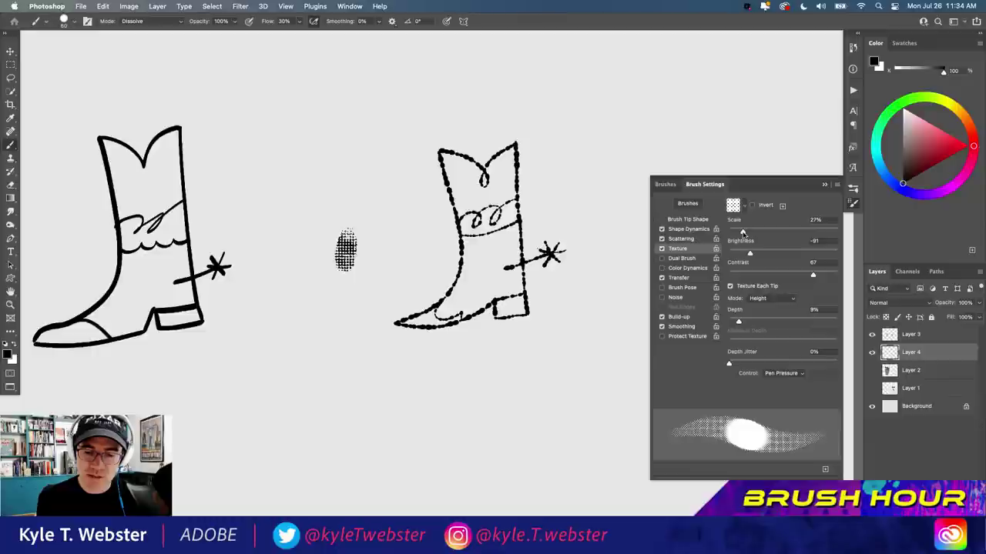
# - Lower the texture scale to 30% and test it with a stroke beside the boot, then undo
pyautogui.moveTo(743, 232); pyautogui.dragTo(742, 232)
pyautogui.moveTo(600, 255)
pyautogui.mouseDown()
pyautogui.moveTo(599, 226)
pyautogui.moveTo(612, 221)
pyautogui.moveTo(607, 189)
pyautogui.moveTo(594, 211)
pyautogui.moveTo(587, 205)
pyautogui.moveTo(591, 173)
pyautogui.moveTo(616, 177)
pyautogui.mouseUp()
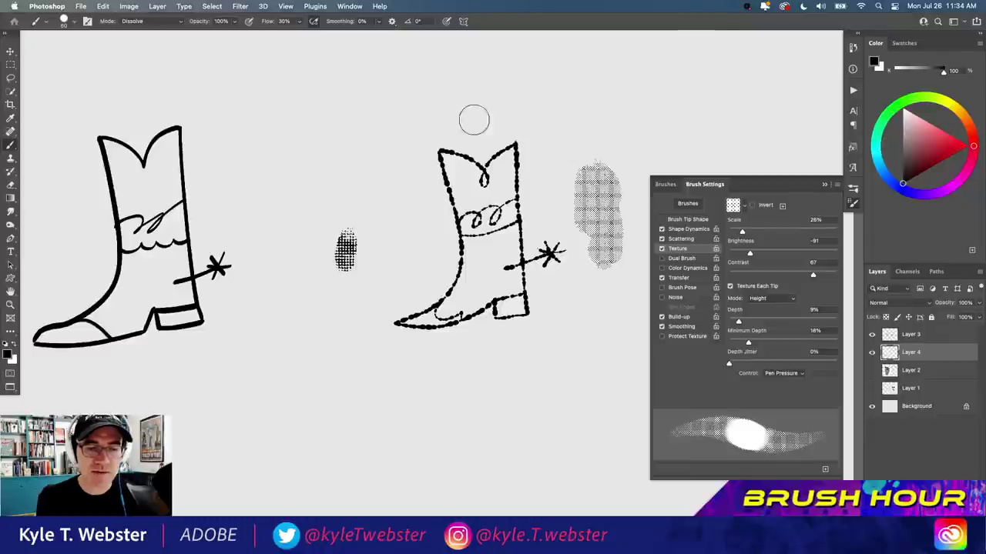
pyautogui.hotkey('ctrl', 'z')
pyautogui.press('l')
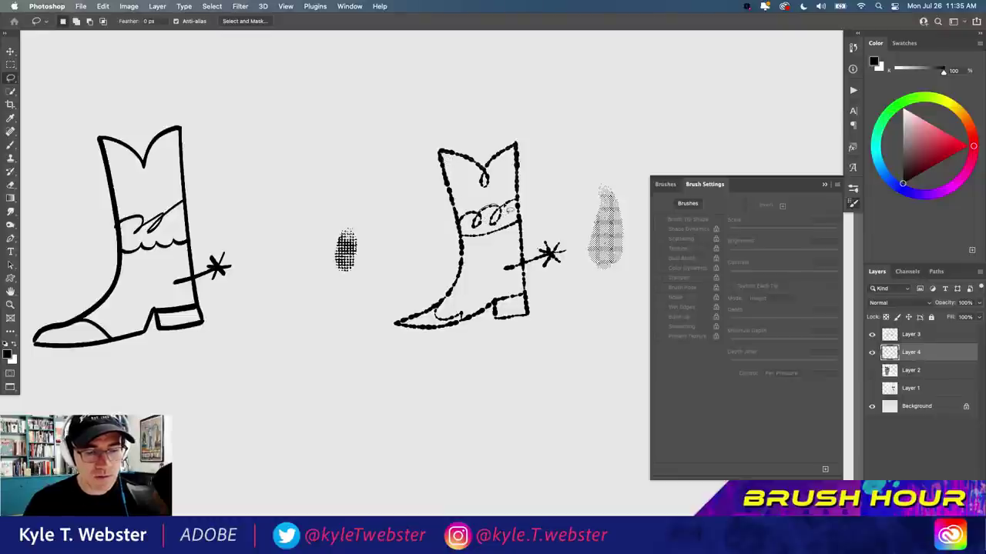
# - Stipple halftone texture into the boot's top and lower body, undoing the lower stipple
pyautogui.press('b')
pyautogui.moveTo(479, 157)
pyautogui.mouseDown()
pyautogui.moveTo(511, 187)
pyautogui.moveTo(496, 207)
pyautogui.moveTo(484, 179)
pyautogui.moveTo(453, 154)
pyautogui.moveTo(449, 199)
pyautogui.mouseUp()
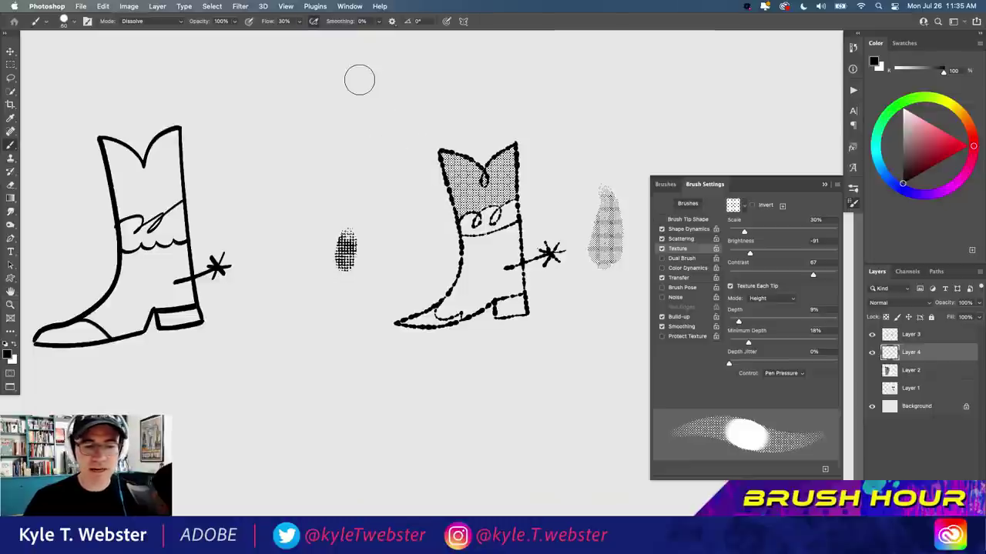
pyautogui.press('l')
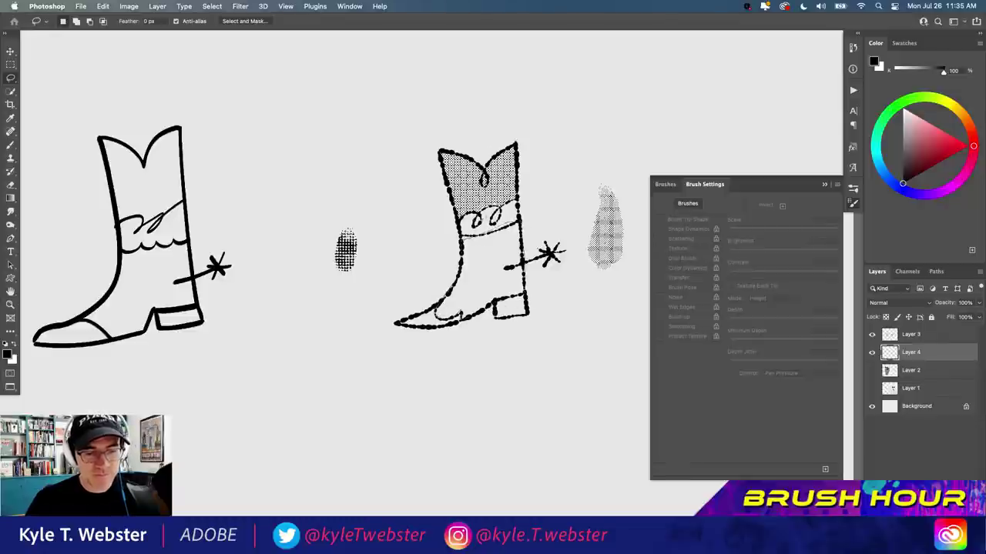
pyautogui.press('b')
pyautogui.moveTo(462, 231)
pyautogui.mouseDown()
pyautogui.moveTo(491, 247)
pyautogui.moveTo(513, 222)
pyautogui.moveTo(516, 249)
pyautogui.moveTo(493, 297)
pyautogui.moveTo(451, 307)
pyautogui.moveTo(443, 303)
pyautogui.moveTo(452, 254)
pyautogui.mouseUp()
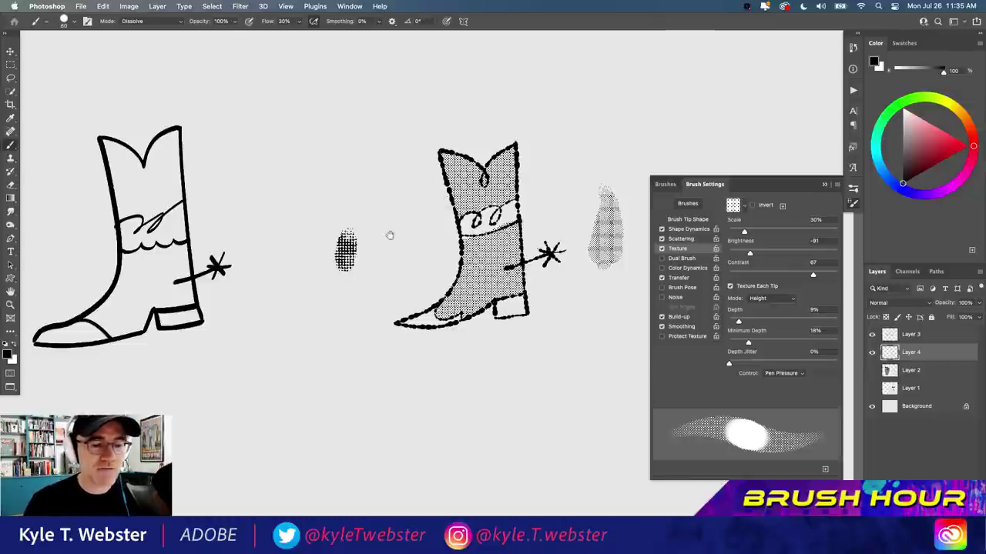
pyautogui.press('super+minus')
pyautogui.press('super+plus')
pyautogui.press('super+plus')
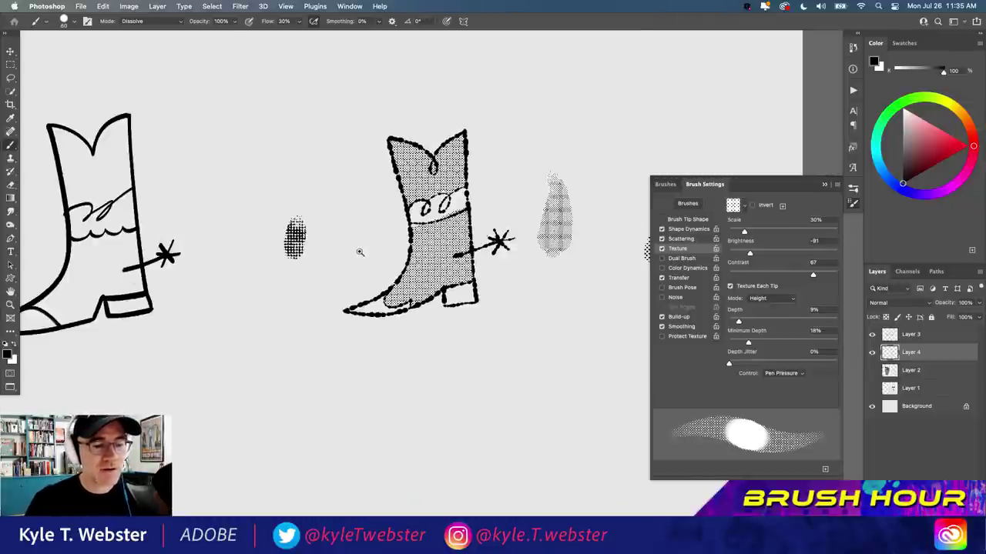
pyautogui.press('super+minus')
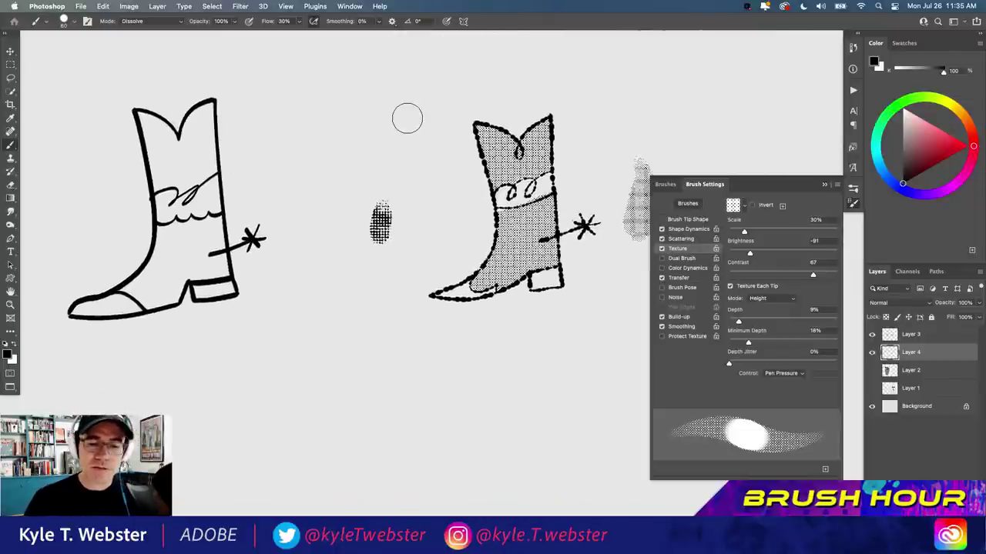
pyautogui.press('super+z')
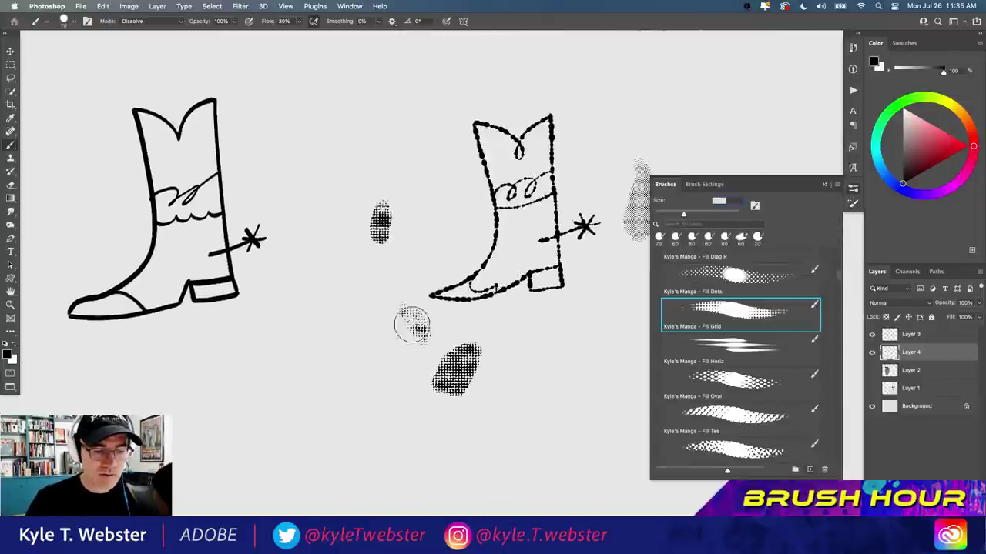
# - Pick the Fill Classic 2 halftone brush, testing and undoing stipple strokes below the boot
pyautogui.moveTo(409, 325)
pyautogui.mouseDown()
pyautogui.moveTo(396, 321)
pyautogui.moveTo(389, 335)
pyautogui.mouseUp()
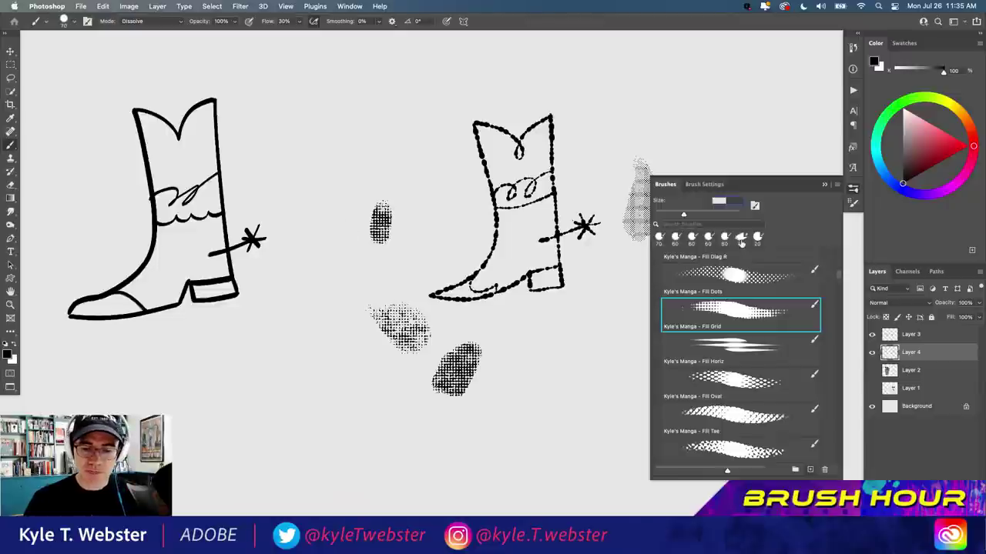
pyautogui.press('super+z')
pyautogui.scroll(5, 837, 271)
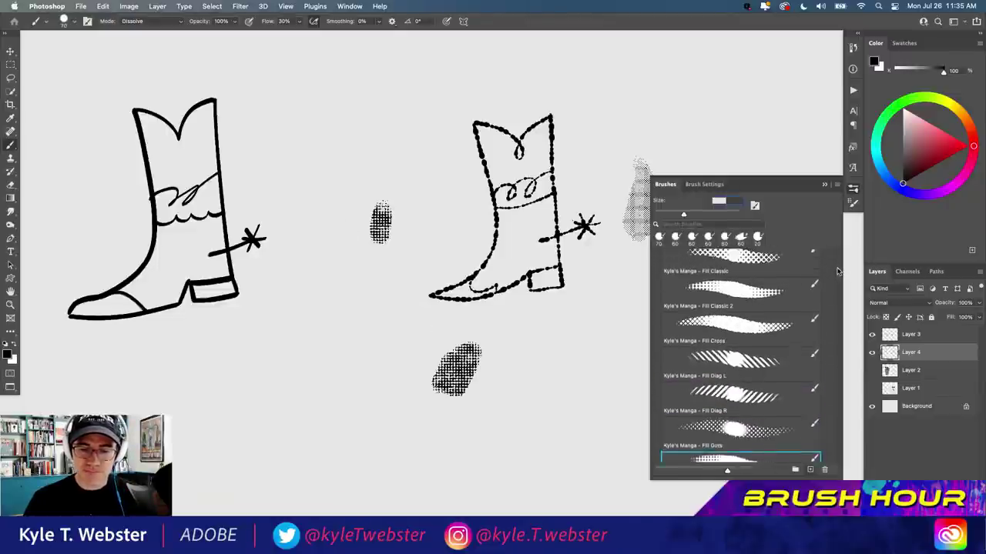
pyautogui.click(732, 302)
pyautogui.moveTo(370, 331)
pyautogui.mouseDown()
pyautogui.moveTo(368, 295)
pyautogui.moveTo(366, 339)
pyautogui.mouseUp()
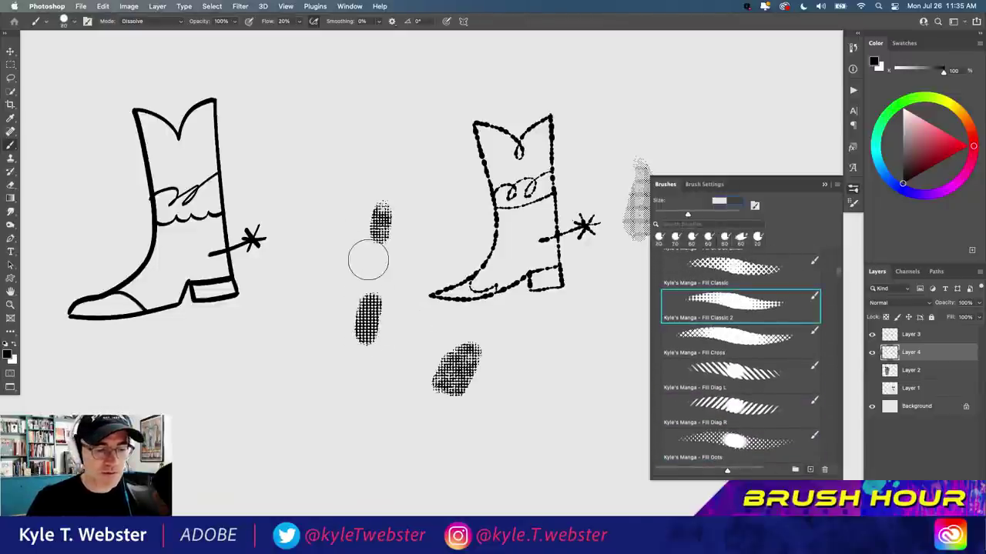
pyautogui.press('super+z')
# - Lasso the boot's top, fill it with dense halftone, and deselect
pyautogui.moveTo(447, 181); pyautogui.dragTo(357, 193)
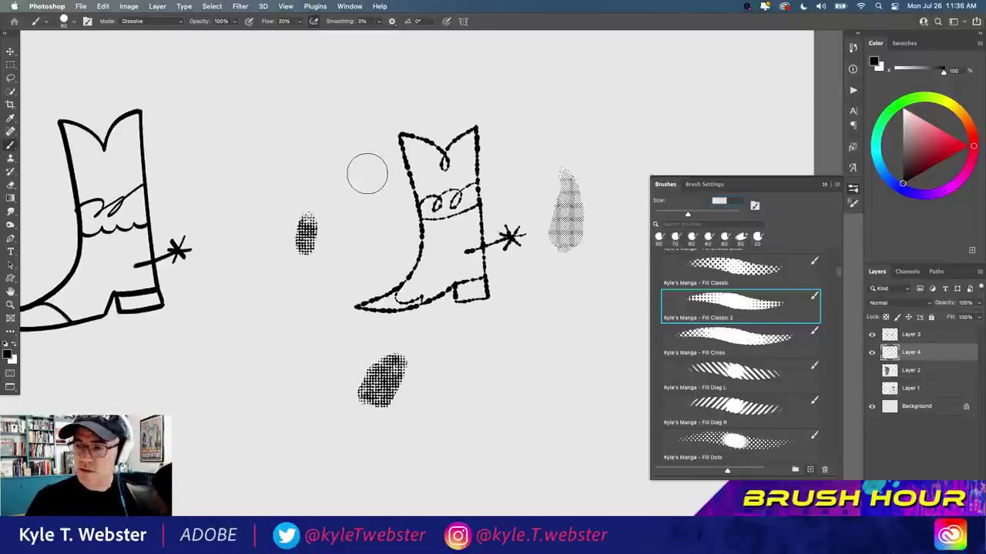
pyautogui.press('l')
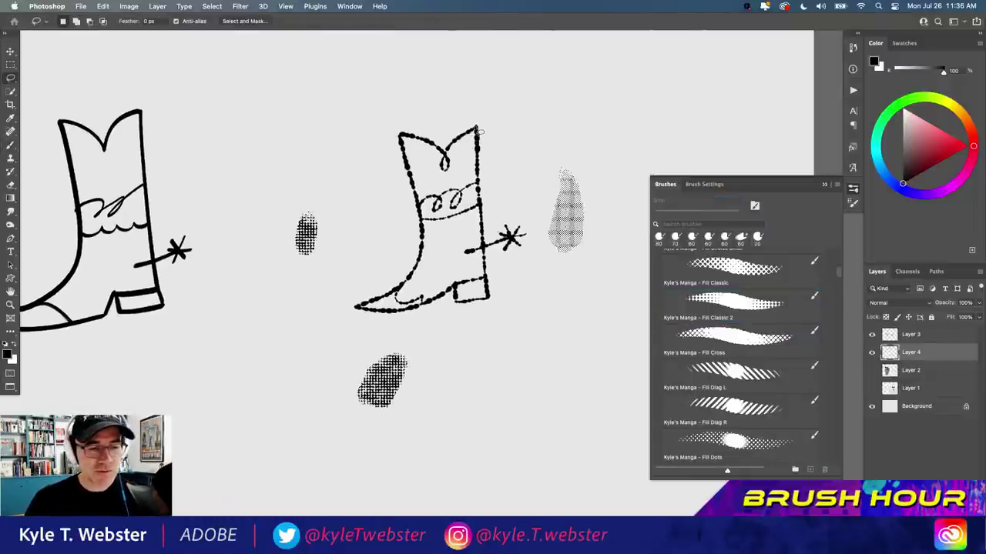
pyautogui.moveTo(419, 150)
pyautogui.mouseDown()
pyautogui.moveTo(390, 139)
pyautogui.moveTo(415, 209)
pyautogui.moveTo(490, 189)
pyautogui.moveTo(483, 129)
pyautogui.moveTo(440, 150)
pyautogui.moveTo(420, 188)
pyautogui.moveTo(408, 171)
pyautogui.moveTo(409, 195)
pyautogui.moveTo(477, 147)
pyautogui.mouseUp()
pyautogui.click(735, 303)
pyautogui.press('super+d')
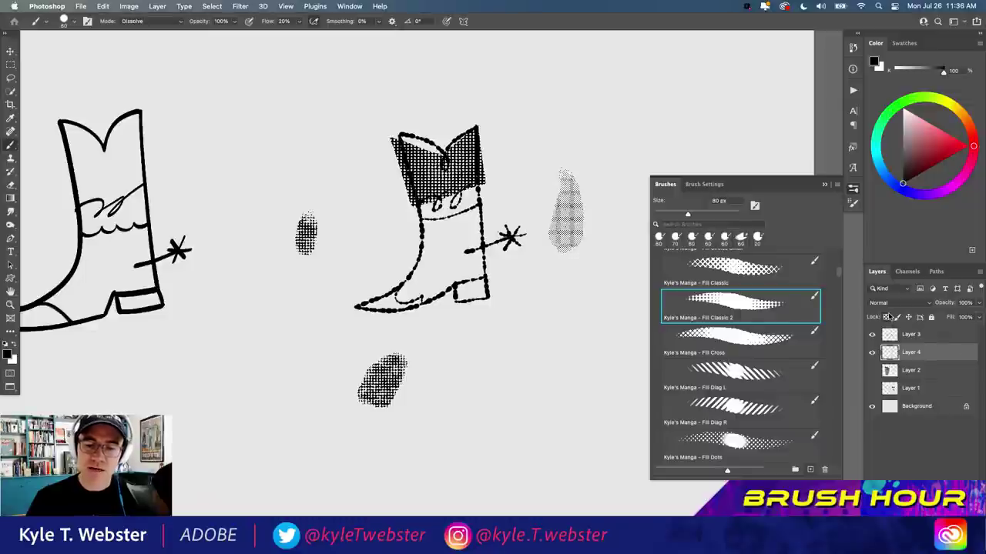
# - Set the foreground colour to mid grey and recolour the black halftone fills grey
pyautogui.click(873, 63)
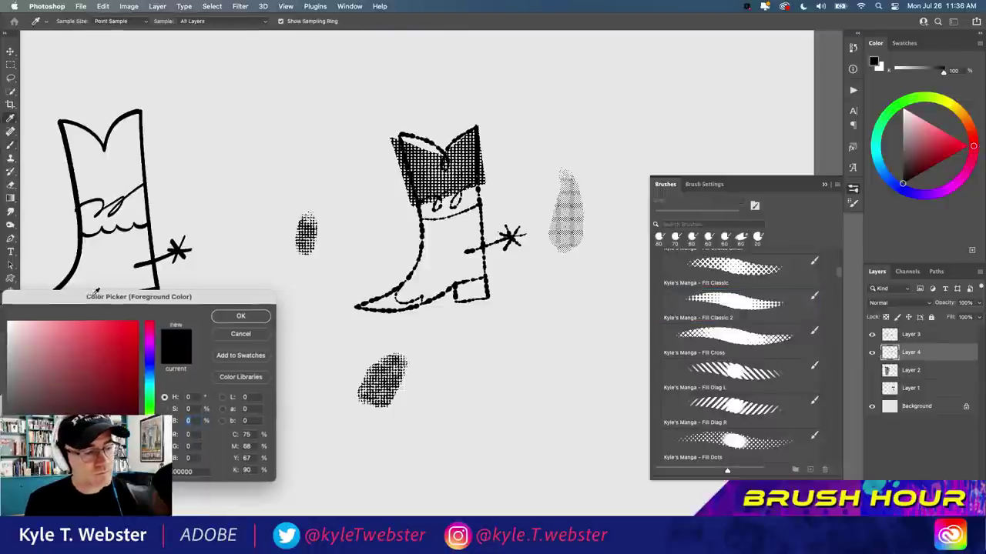
pyautogui.moveTo(96, 292); pyautogui.dragTo(421, 245)
pyautogui.moveTo(335, 324); pyautogui.dragTo(322, 347)
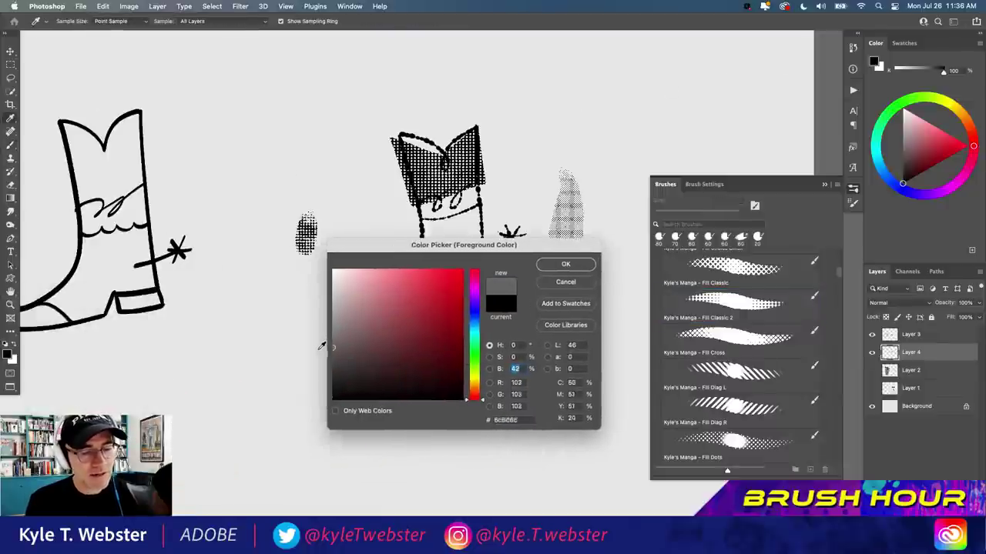
pyautogui.click(565, 264)
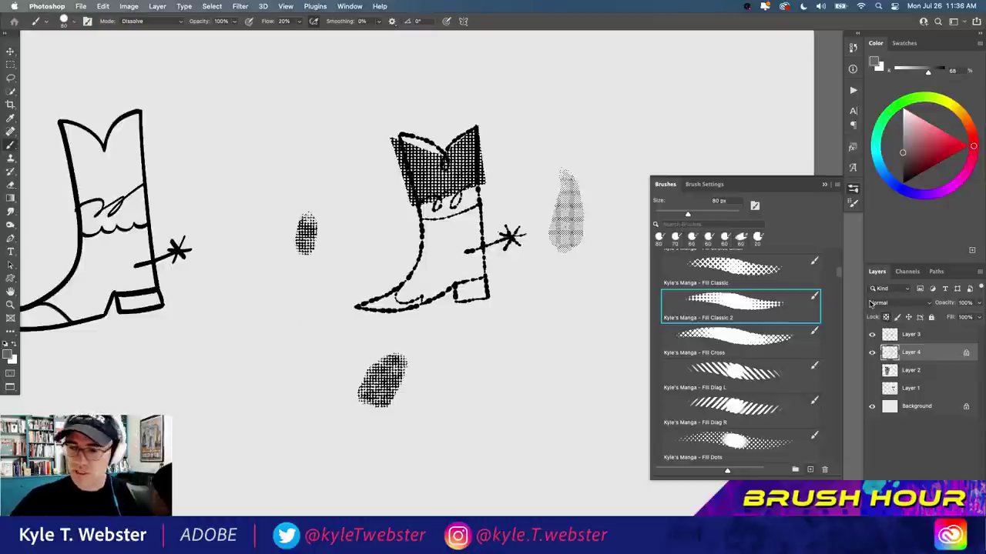
pyautogui.hotkey('alt', 'shift', 'BackSpace')
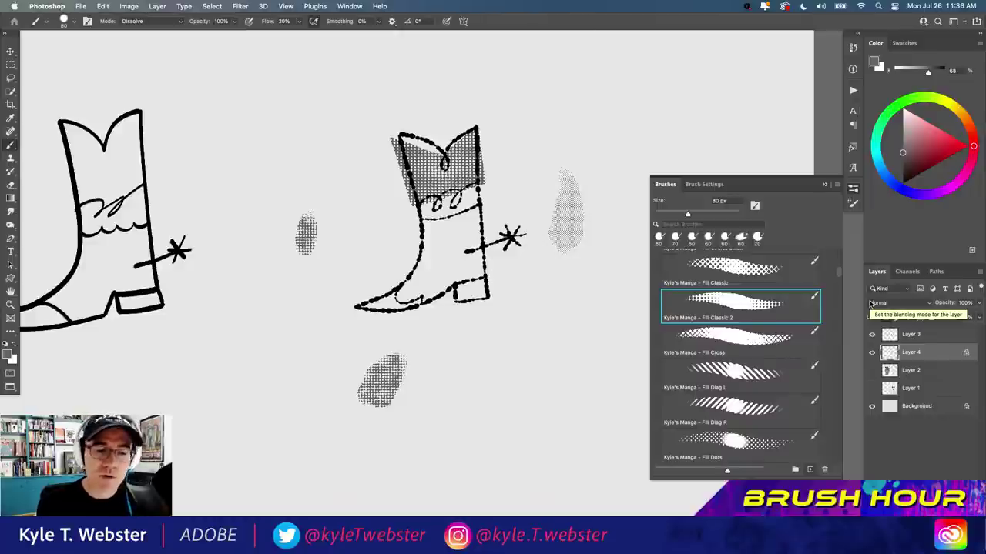
pyautogui.click(7, 355)
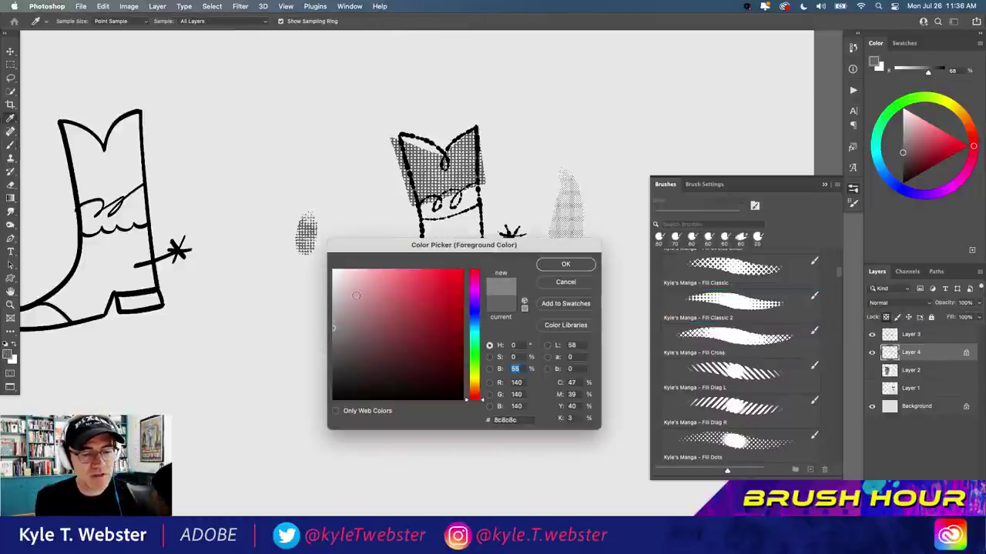
pyautogui.click(554, 266)
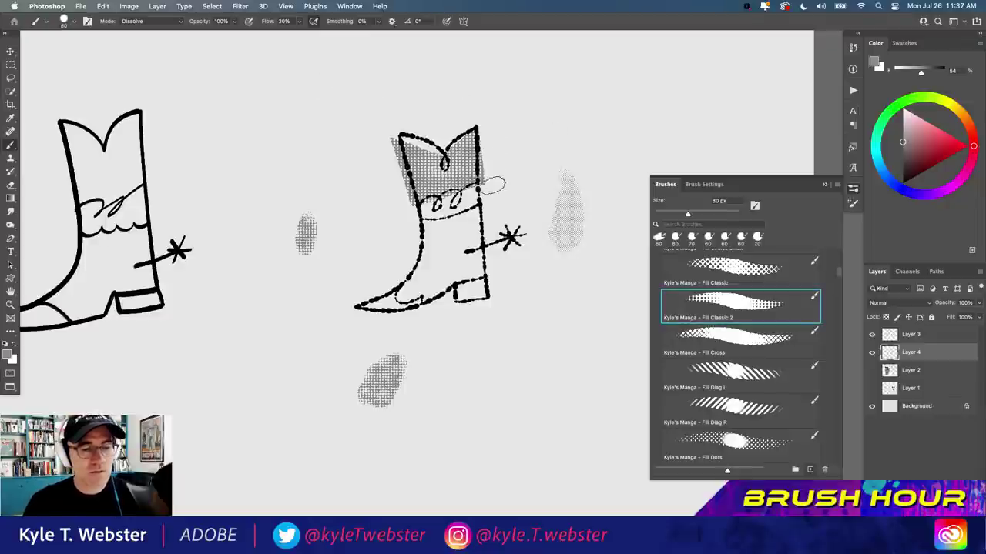
# - Select the right side of the boot-top halftone and nudge it slightly right
pyautogui.press('l')
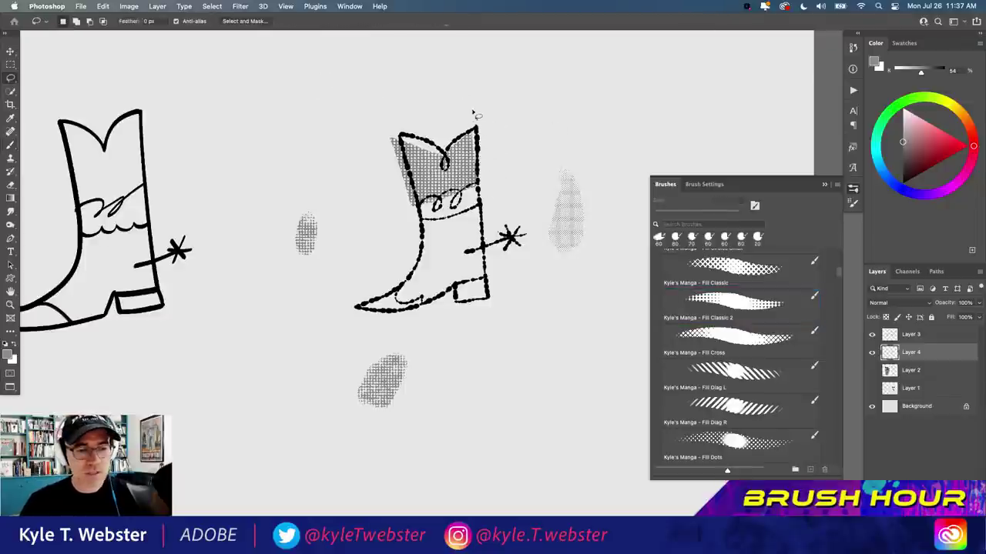
pyautogui.moveTo(477, 198)
pyautogui.mouseDown()
pyautogui.moveTo(470, 121)
pyautogui.moveTo(489, 163)
pyautogui.moveTo(468, 154)
pyautogui.mouseUp()
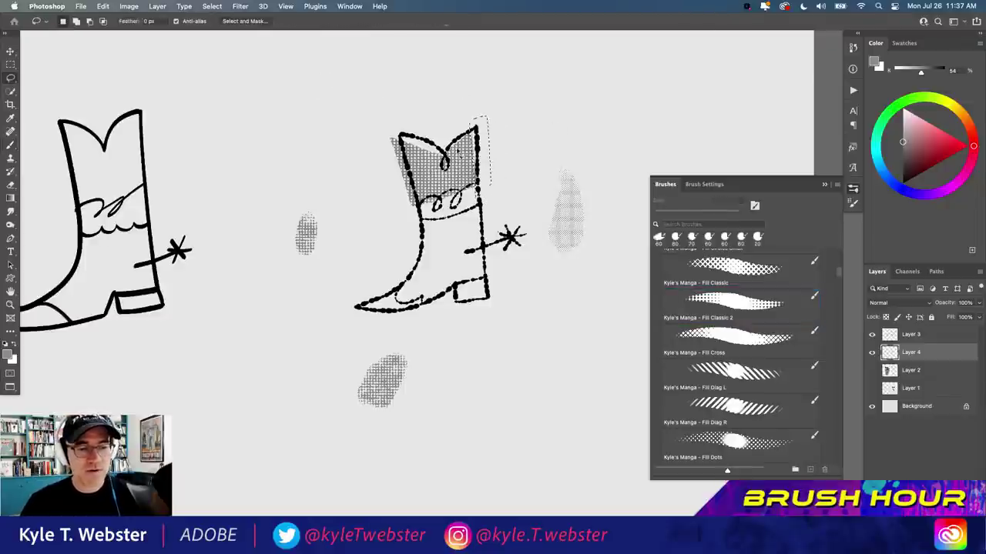
pyautogui.press('super+d')
pyautogui.press('v')
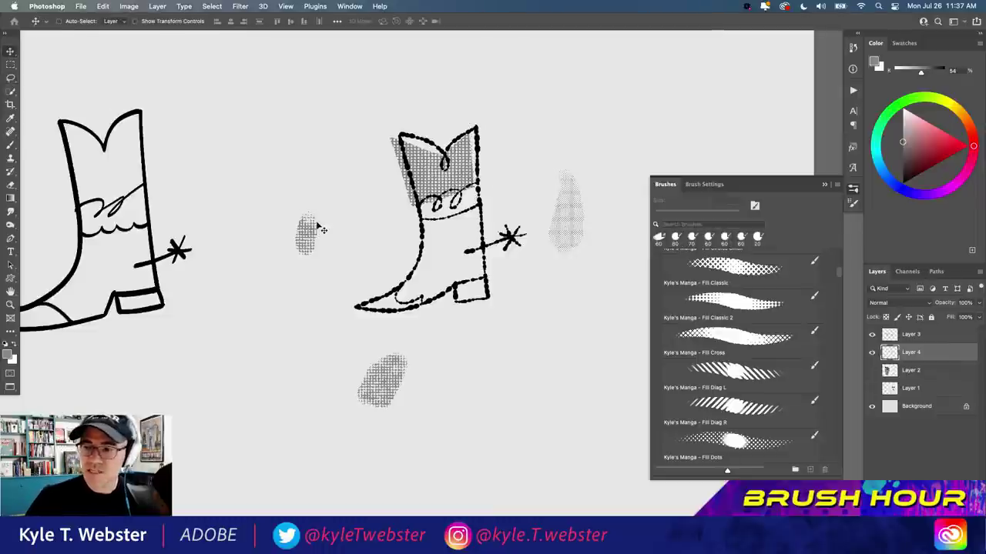
pyautogui.press('Right')
pyautogui.press('Right')
pyautogui.press('Right')
pyautogui.press('Right')
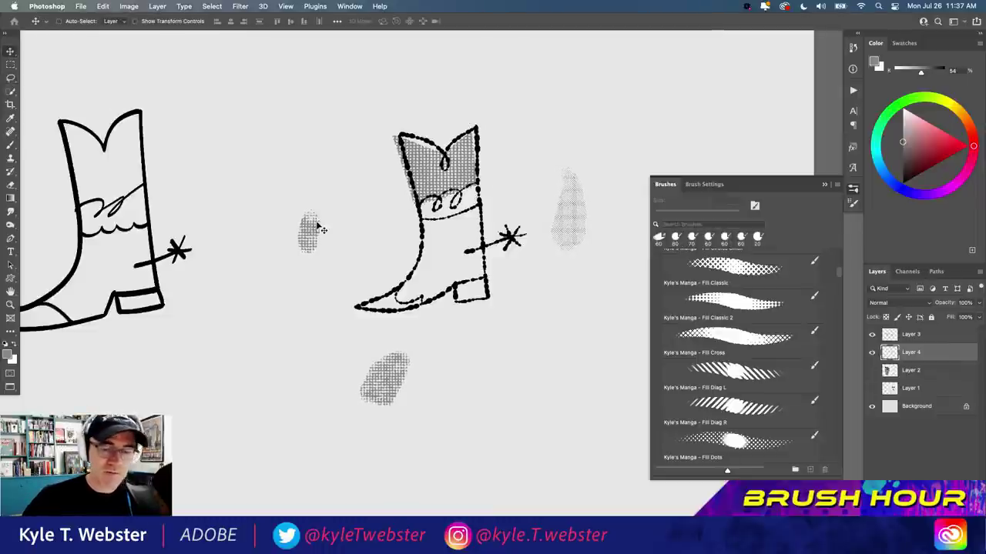
pyautogui.press('l')
# - Delete the three stray halftone test patches and clear the selection
pyautogui.moveTo(302, 188)
pyautogui.mouseDown()
pyautogui.moveTo(326, 433)
pyautogui.moveTo(339, 204)
pyautogui.mouseUp()
pyautogui.press('Delete')
pyautogui.moveTo(573, 156); pyautogui.dragTo(586, 161)
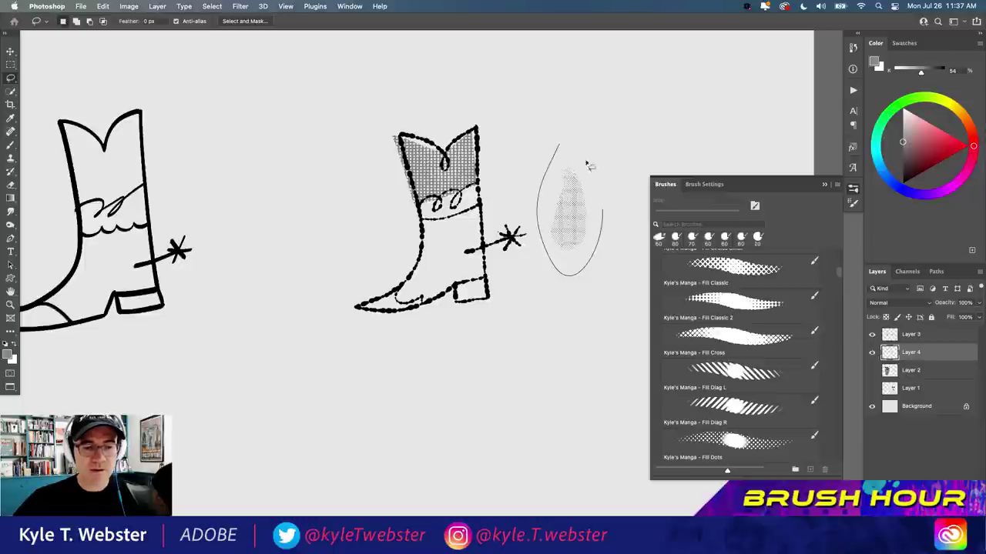
pyautogui.press('Delete')
pyautogui.press('super+d')
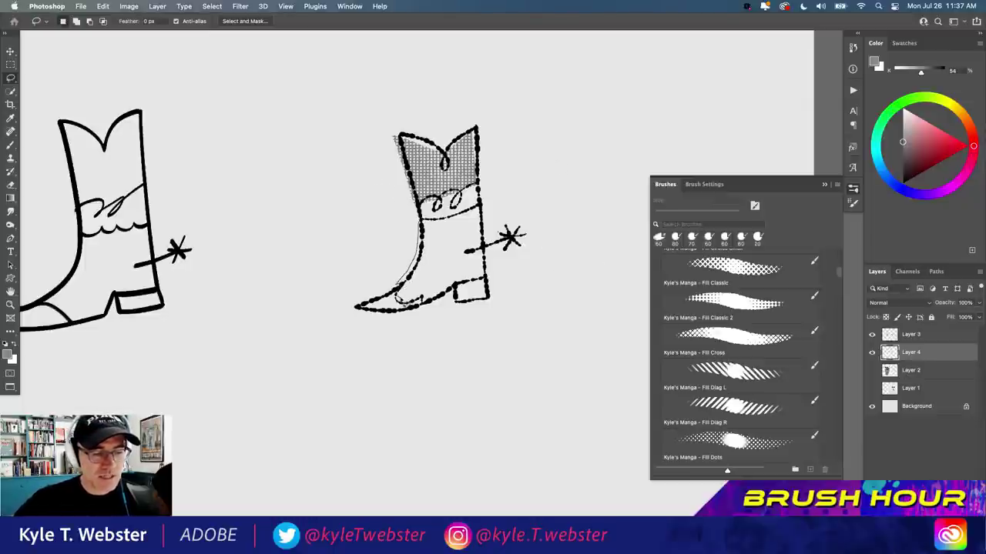
# - Lasso the boot's lower body and brush grey halftone dots into it
pyautogui.moveTo(427, 299)
pyautogui.mouseDown()
pyautogui.moveTo(489, 276)
pyautogui.moveTo(487, 231)
pyautogui.moveTo(456, 221)
pyautogui.moveTo(420, 234)
pyautogui.mouseUp()
pyautogui.hotkey('alt', 'BackSpace')
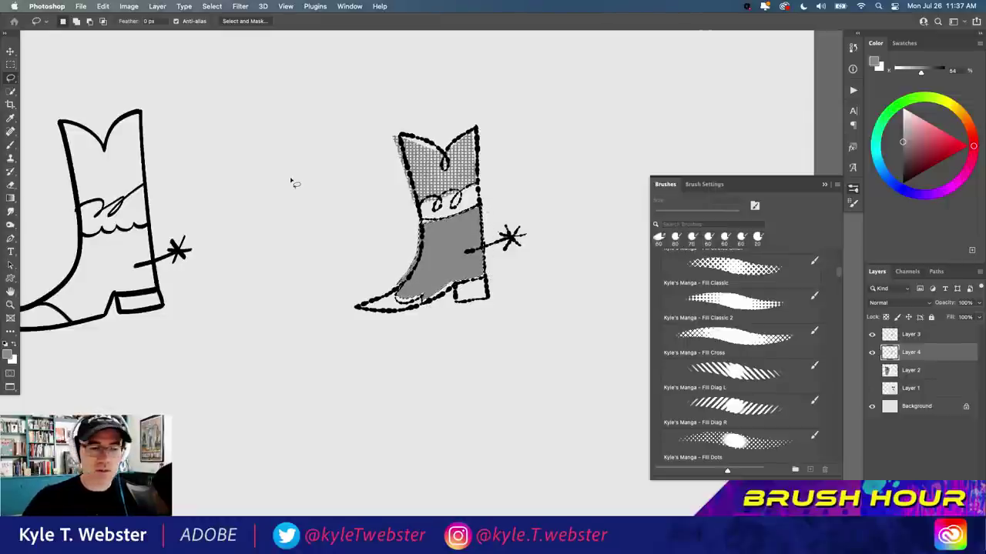
pyautogui.press('super+z')
pyautogui.press('b')
pyautogui.moveTo(435, 196)
pyautogui.mouseDown()
pyautogui.moveTo(480, 281)
pyautogui.moveTo(448, 259)
pyautogui.moveTo(396, 248)
pyautogui.moveTo(385, 261)
pyautogui.moveTo(353, 260)
pyautogui.mouseUp()
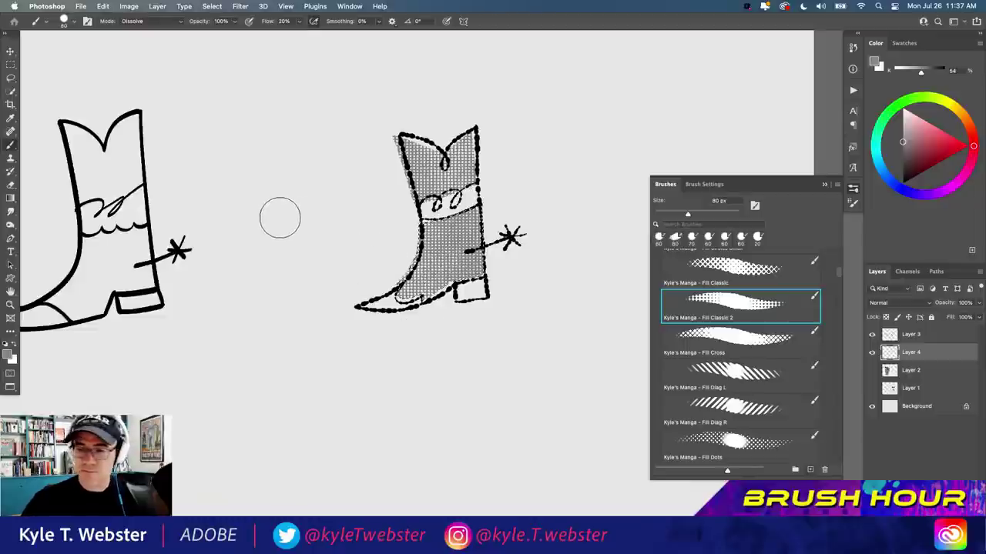
pyautogui.moveTo(313, 293); pyautogui.dragTo(251, 296)
# - Sample black from the boot's heel as the painting colour
pyautogui.hscroll(-3, 201, 242)
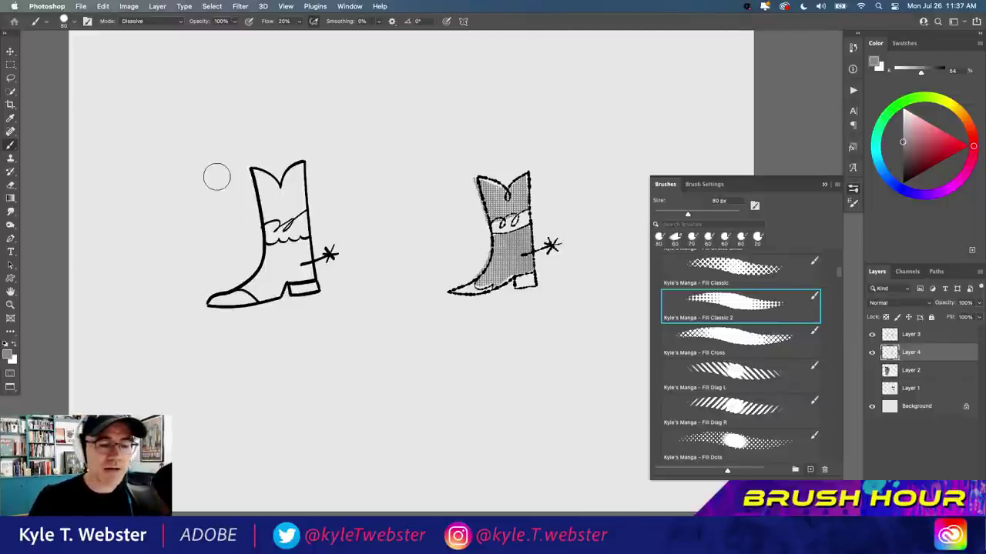
pyautogui.scroll(3, 279, 242)
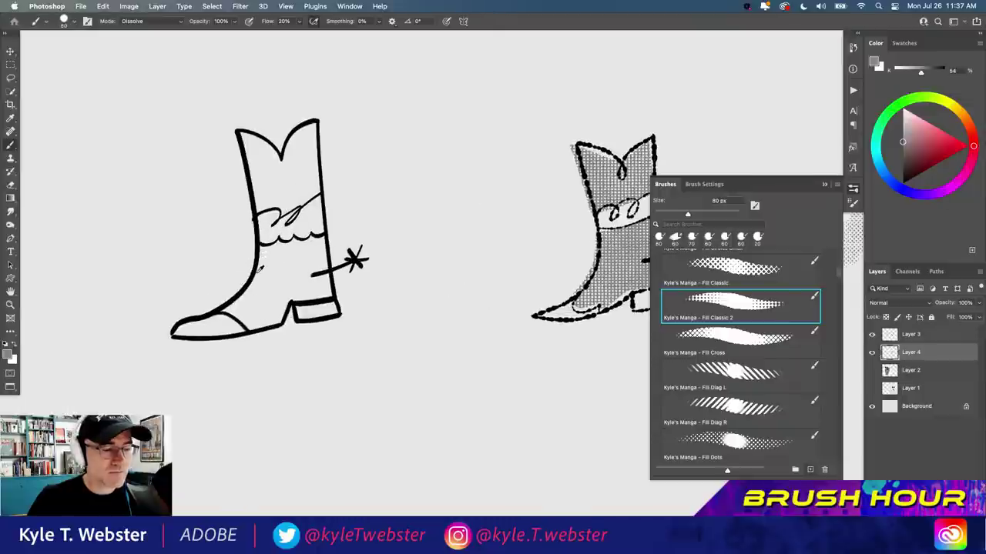
pyautogui.keyDown('alt'); pyautogui.click(257, 271); pyautogui.keyUp('alt')
pyautogui.scroll(-3, 311, 304)
pyautogui.hscroll(5, 311, 304)
pyautogui.scroll(2, 316, 292)
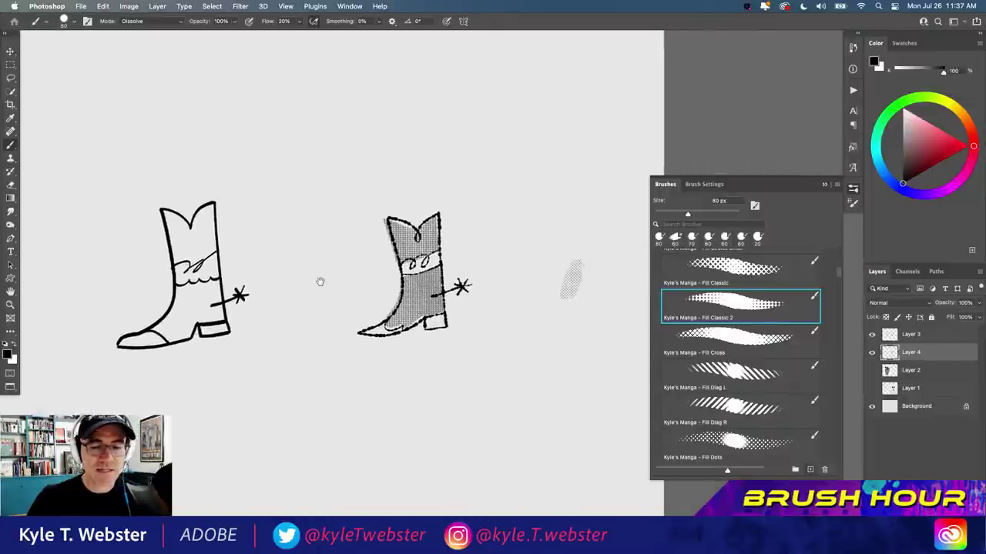
# - Close the brush list and undo the leftover grey patch beside the second boot
pyautogui.click(823, 184)
pyautogui.hscroll(2, 460, 194)
pyautogui.scroll(2, 460, 193)
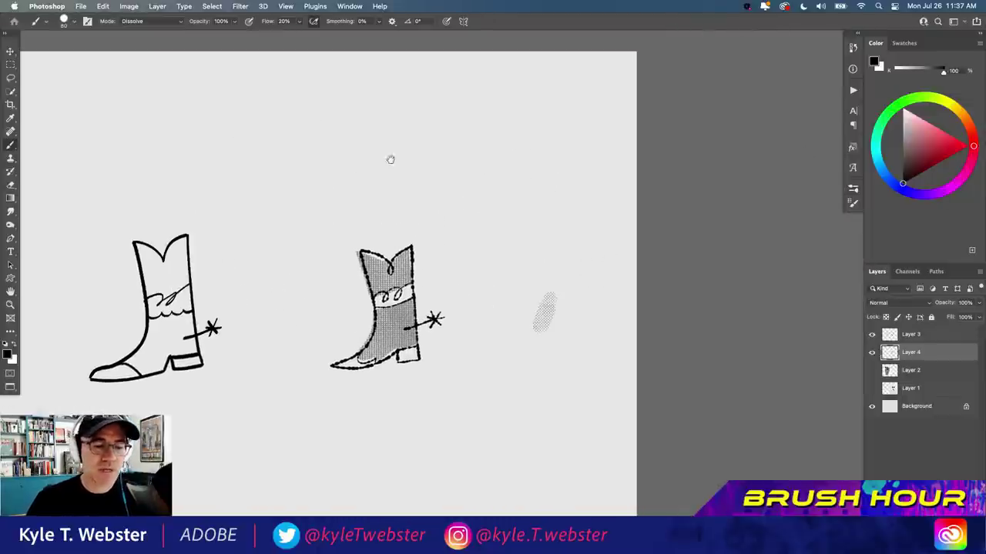
pyautogui.hotkey('ctrl', 'z')
pyautogui.hotkey('ctrl', 'z')
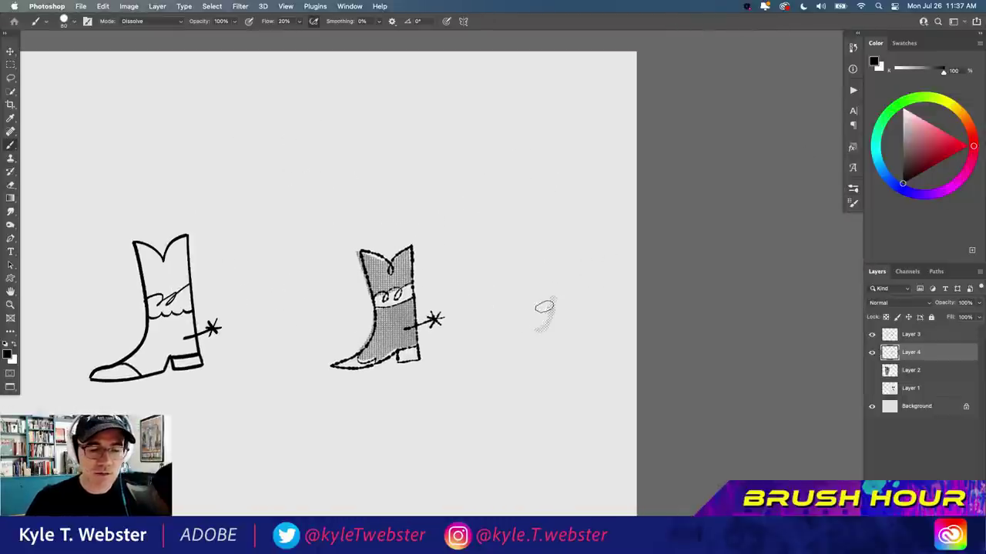
pyautogui.scroll(3, 282, 345)
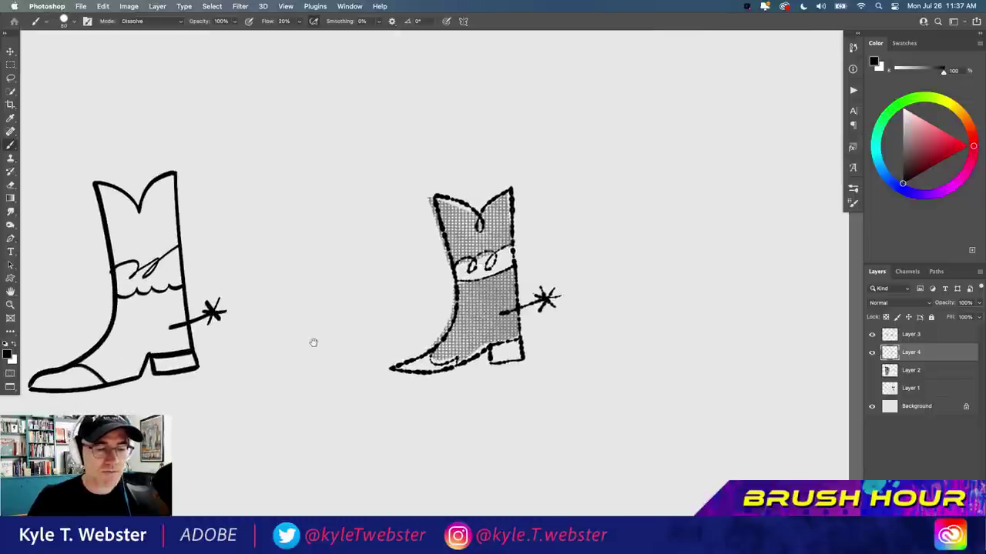
pyautogui.hscroll(-1, 313, 341)
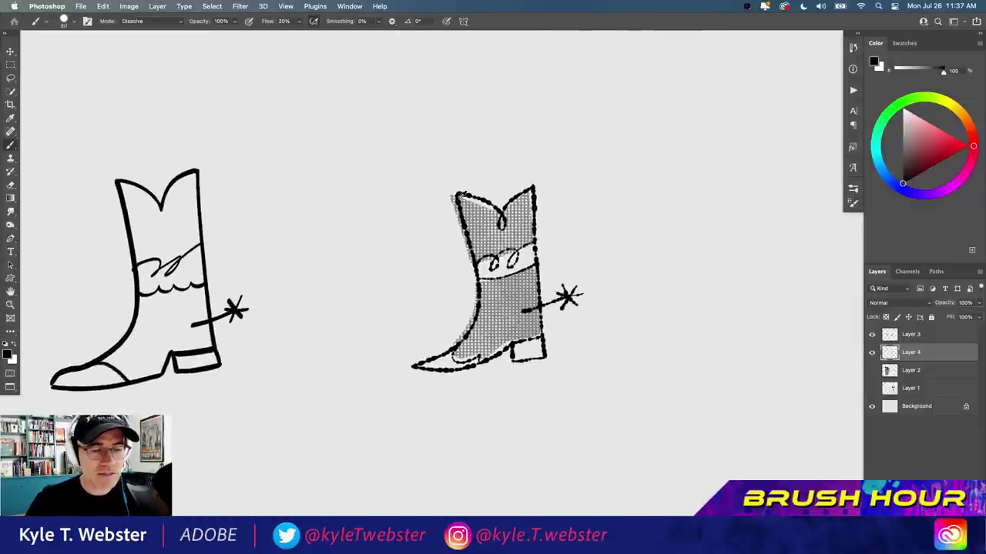
pyautogui.hscroll(5, 462, 185)
pyautogui.scroll(3, 462, 184)
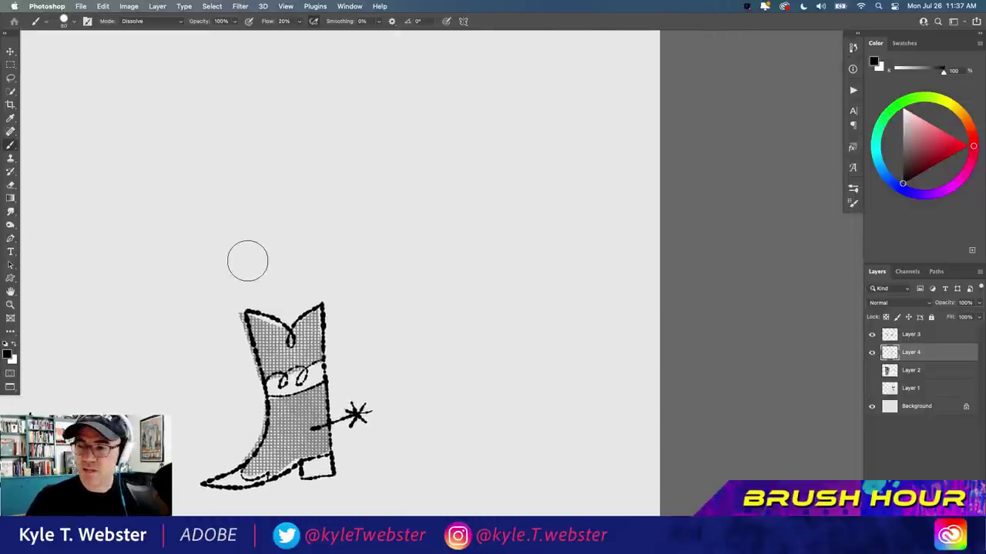
pyautogui.press('l')
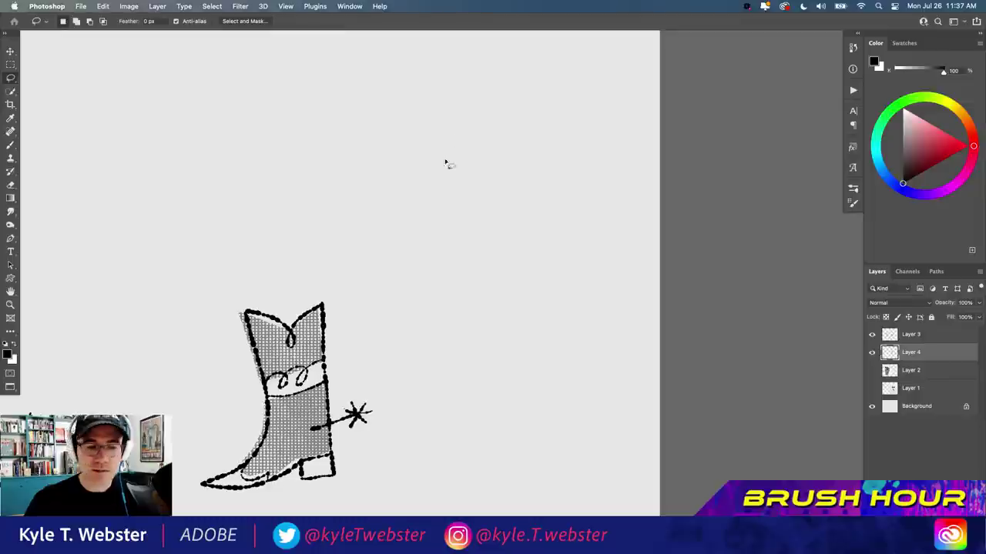
pyautogui.hscroll(-2, 432, 176)
pyautogui.scroll(1, 431, 176)
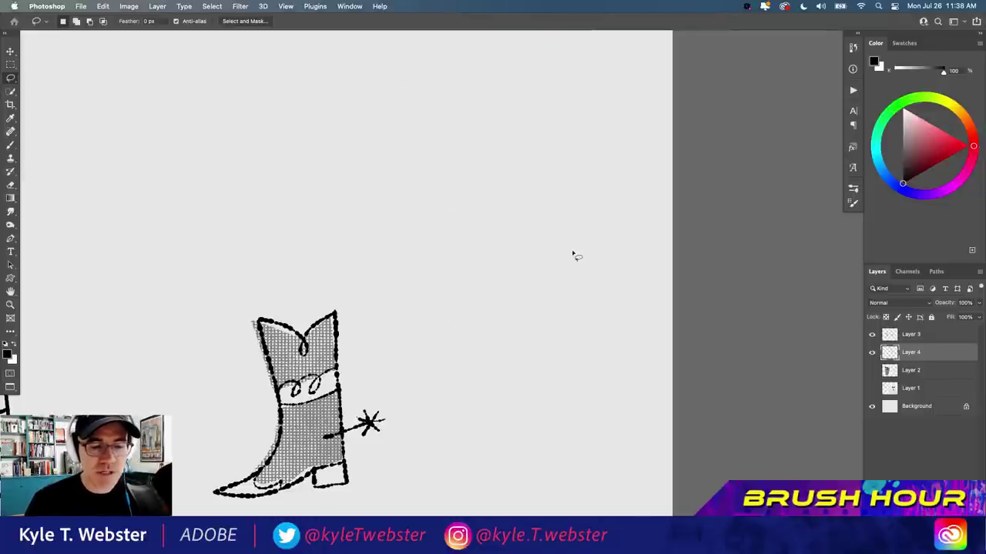
# - Select a triangle above the boot with the Polygonal Lasso and fill it with black halftone dots
pyautogui.click(574, 252)
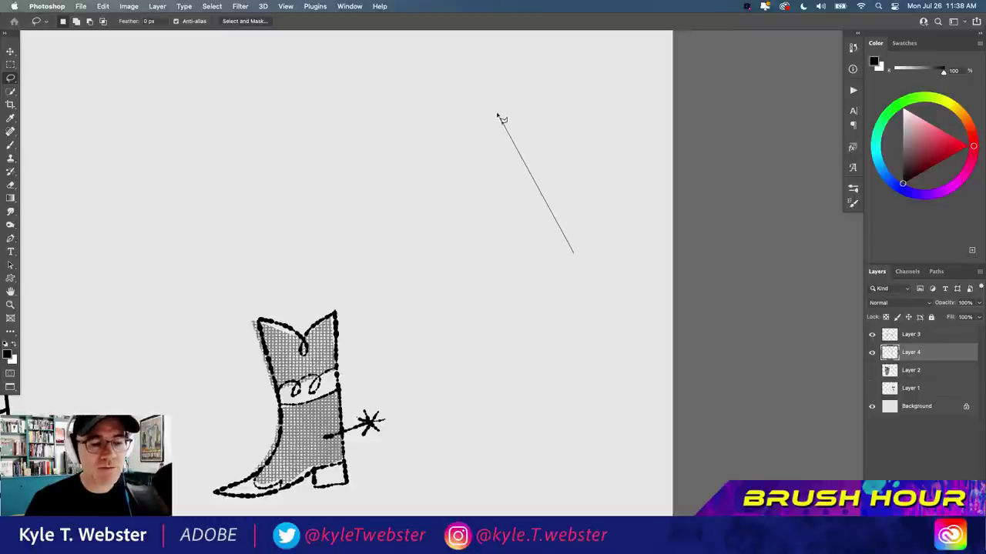
pyautogui.click(494, 116)
pyautogui.click(453, 277)
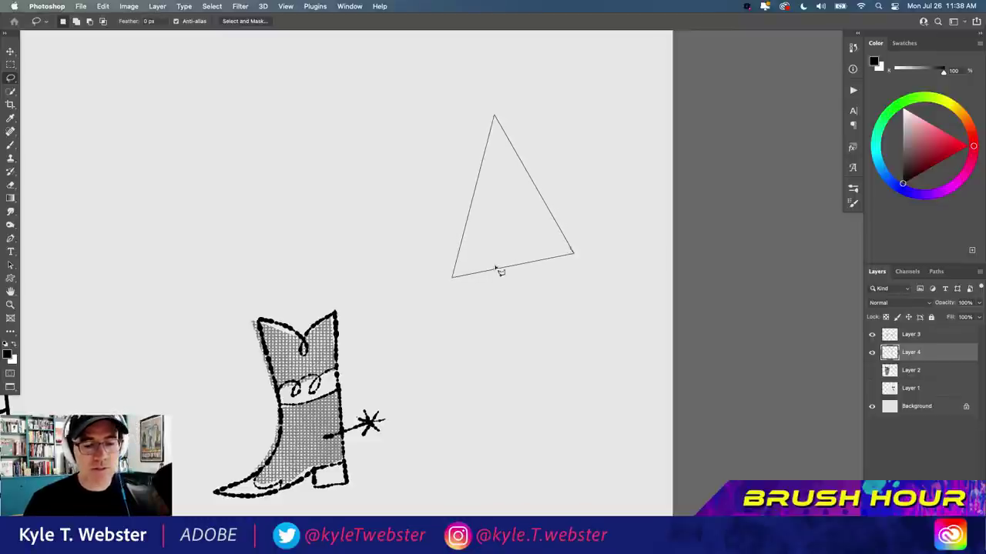
pyautogui.doubleClick(496, 269)
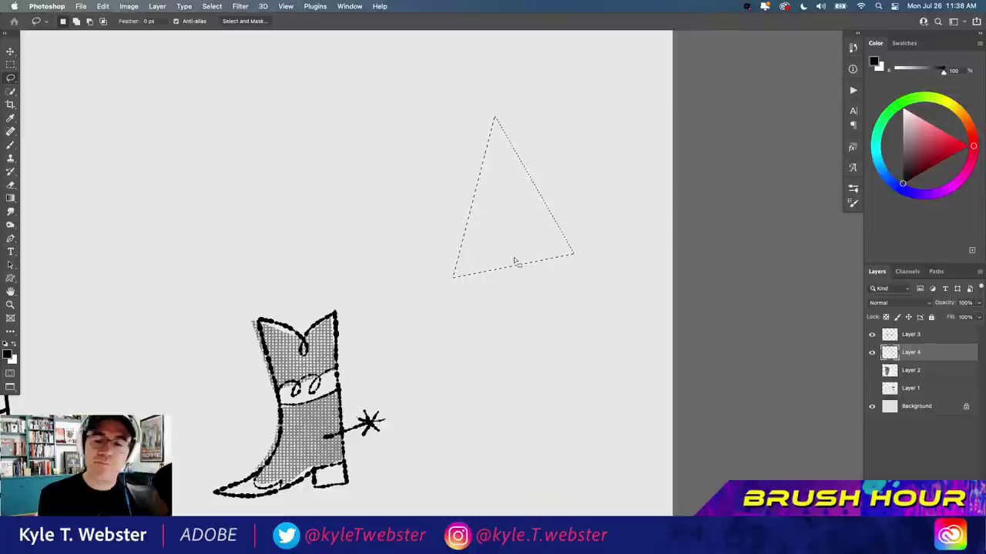
pyautogui.press('b')
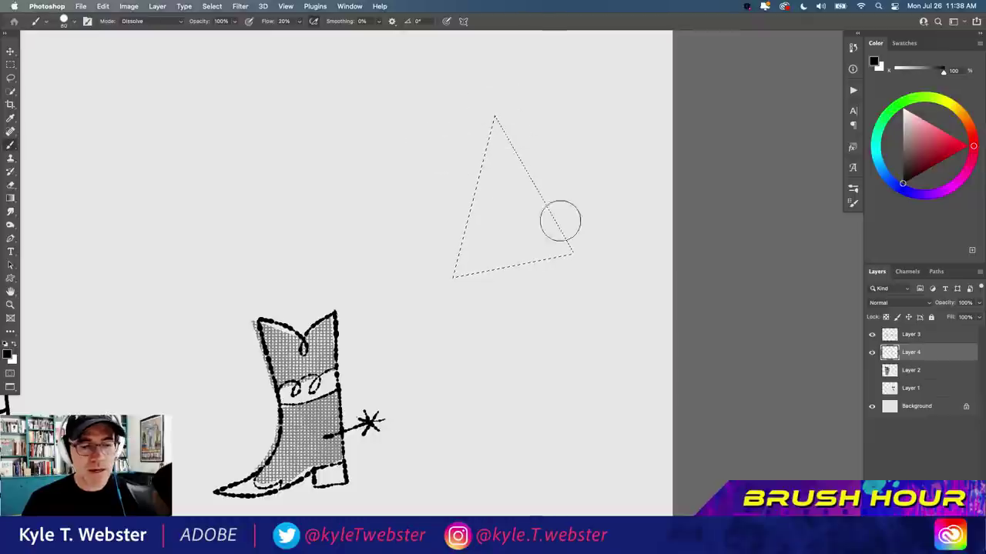
pyautogui.moveTo(560, 221)
pyautogui.mouseDown()
pyautogui.moveTo(559, 242)
pyautogui.moveTo(475, 107)
pyautogui.moveTo(546, 269)
pyautogui.moveTo(493, 202)
pyautogui.moveTo(455, 180)
pyautogui.moveTo(451, 233)
pyautogui.moveTo(422, 264)
pyautogui.mouseUp()
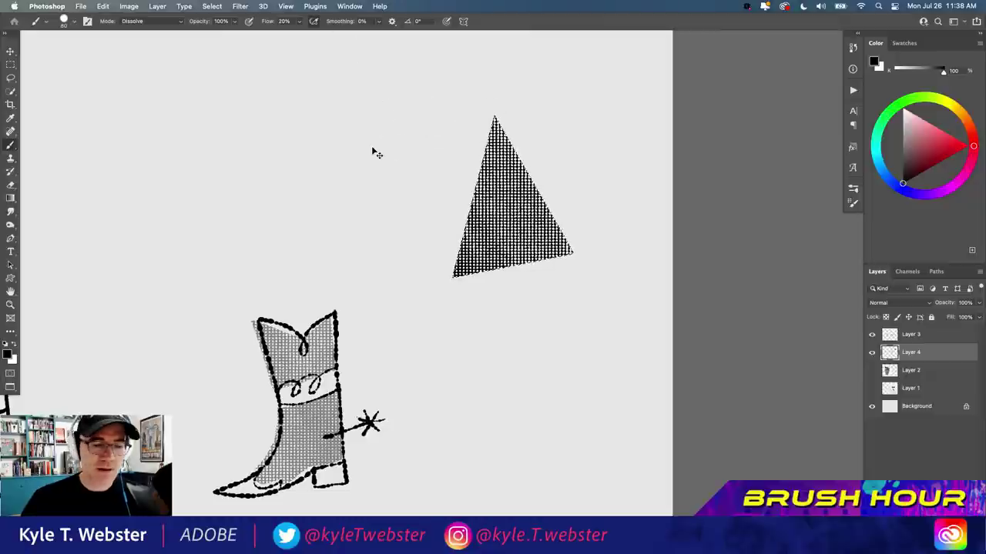
pyautogui.scroll(-2, 405, 180)
pyautogui.hscroll(2, 405, 180)
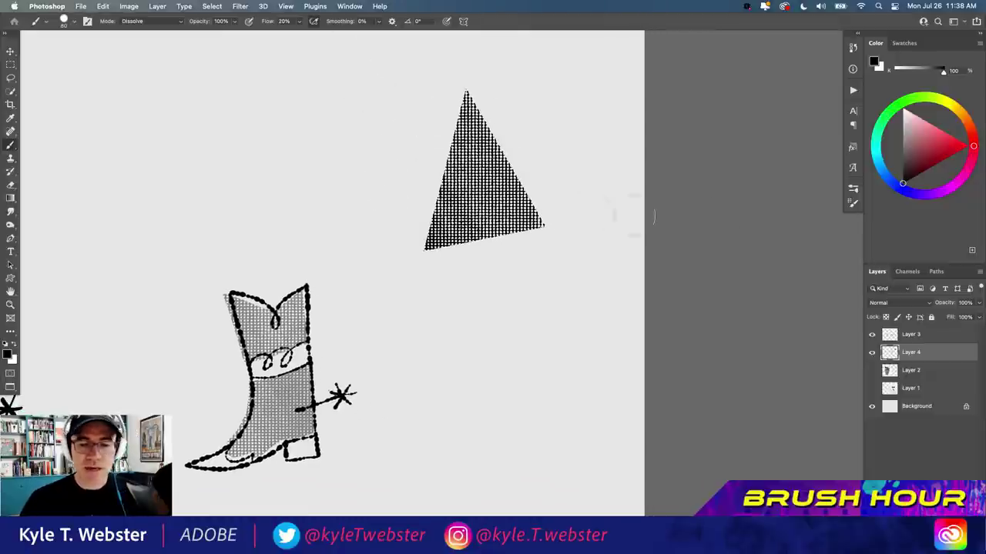
pyautogui.click(853, 187)
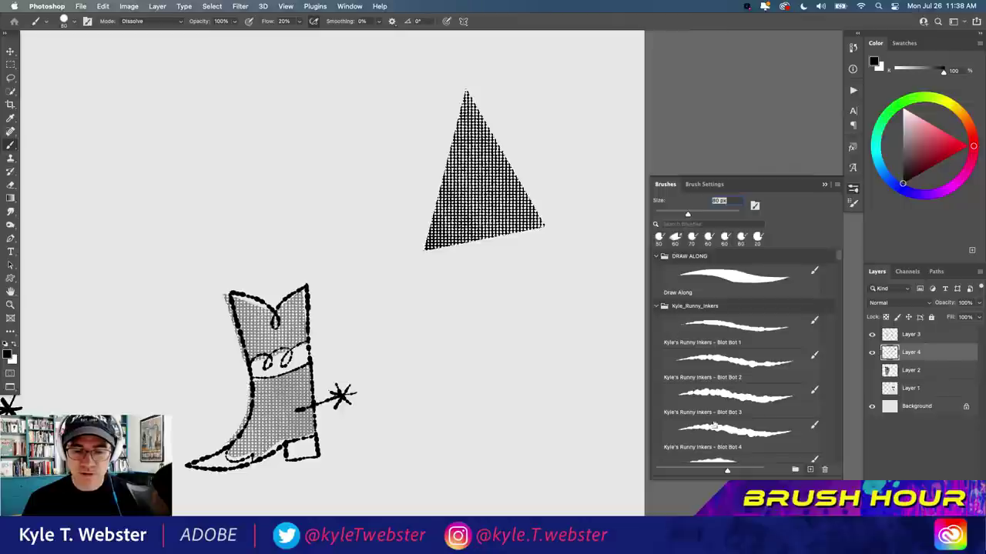
# - With the Blot Bot 7 inker brush, draw a dotted face outline and curly tufts at both hat corners
pyautogui.scroll(-5, 837, 257)
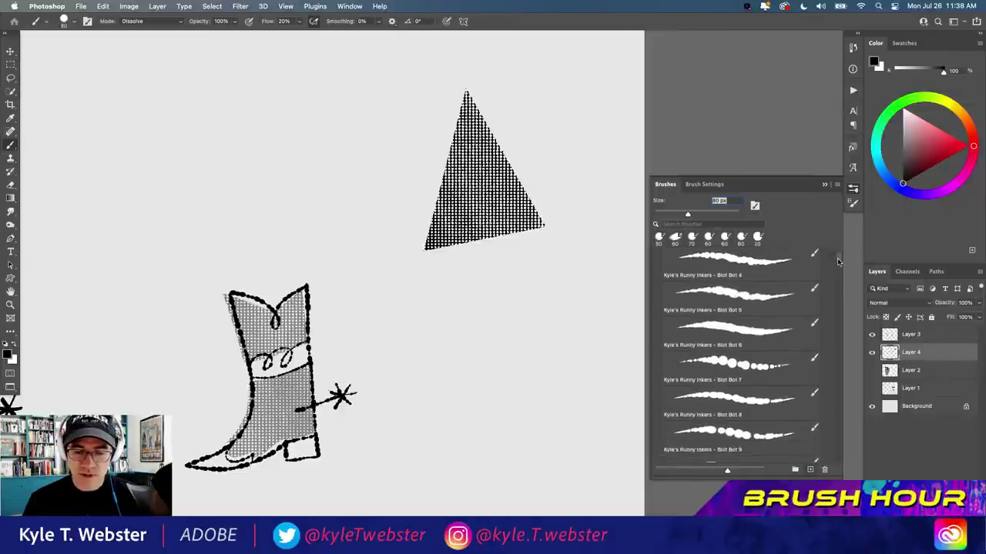
pyautogui.click(736, 362)
pyautogui.click(824, 185)
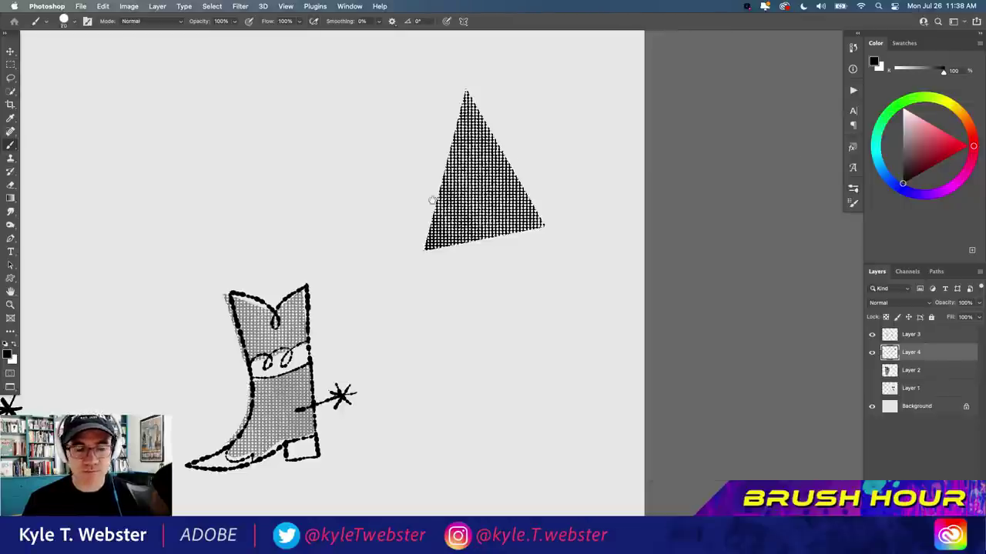
pyautogui.moveTo(391, 228); pyautogui.dragTo(343, 235)
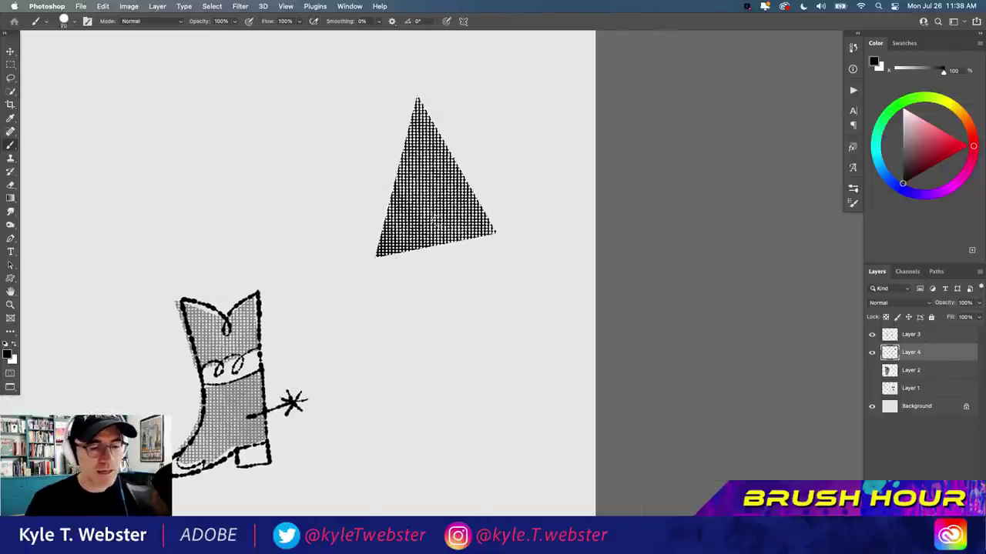
pyautogui.moveTo(376, 260)
pyautogui.mouseDown()
pyautogui.moveTo(402, 321)
pyautogui.moveTo(432, 334)
pyautogui.moveTo(470, 328)
pyautogui.moveTo(498, 292)
pyautogui.moveTo(497, 235)
pyautogui.mouseUp()
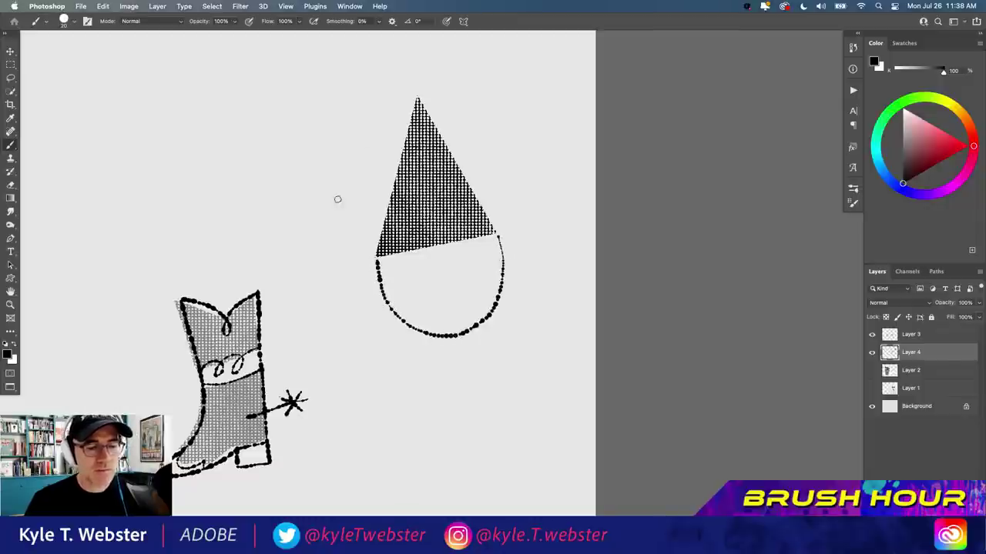
pyautogui.moveTo(377, 263); pyautogui.dragTo(360, 281)
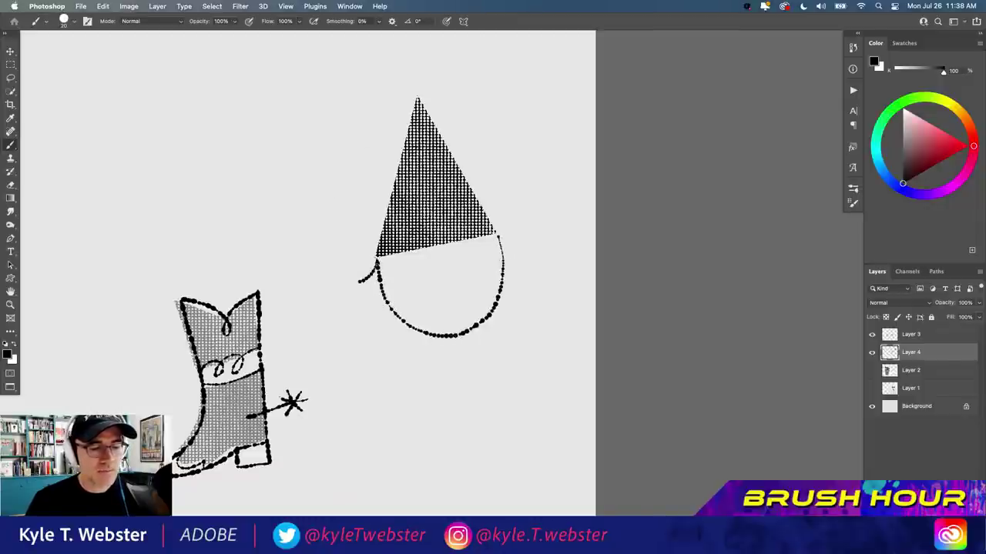
pyautogui.moveTo(497, 234); pyautogui.dragTo(532, 236)
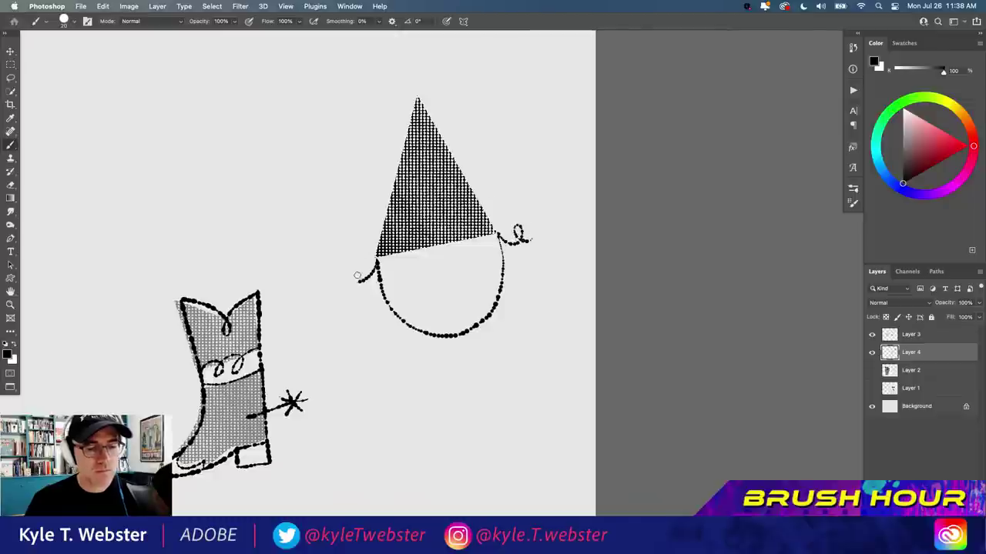
pyautogui.moveTo(361, 274)
pyautogui.mouseDown()
pyautogui.moveTo(354, 283)
pyautogui.moveTo(376, 277)
pyautogui.moveTo(367, 291)
pyautogui.mouseUp()
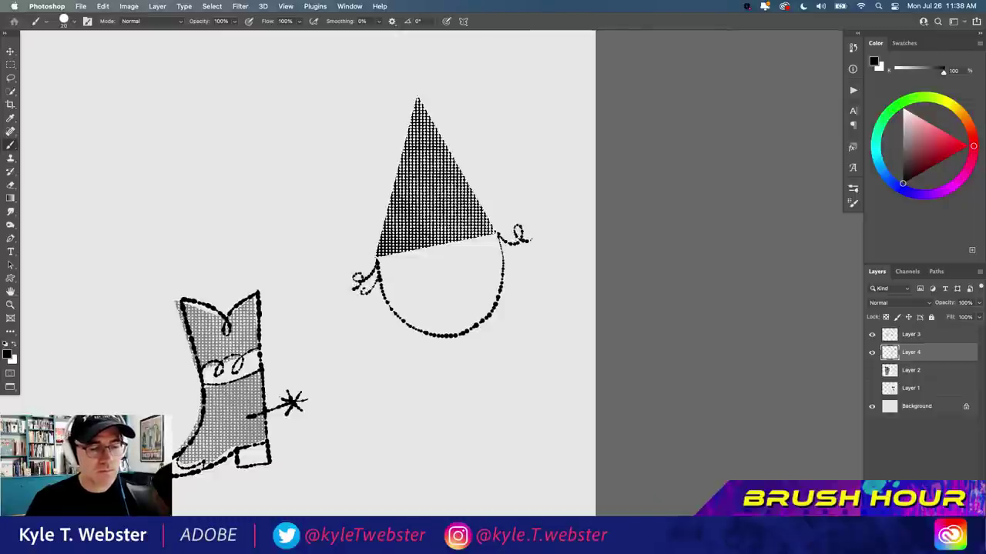
pyautogui.moveTo(497, 234)
pyautogui.mouseDown()
pyautogui.moveTo(525, 252)
pyautogui.moveTo(467, 249)
pyautogui.moveTo(445, 276)
pyautogui.moveTo(485, 266)
pyautogui.moveTo(491, 253)
pyautogui.mouseUp()
# - Draw the gnome's eye oval, pupils in both eyes, and a smile
pyautogui.moveTo(430, 275)
pyautogui.mouseDown()
pyautogui.moveTo(394, 266)
pyautogui.moveTo(397, 286)
pyautogui.moveTo(429, 279)
pyautogui.moveTo(414, 268)
pyautogui.mouseUp()
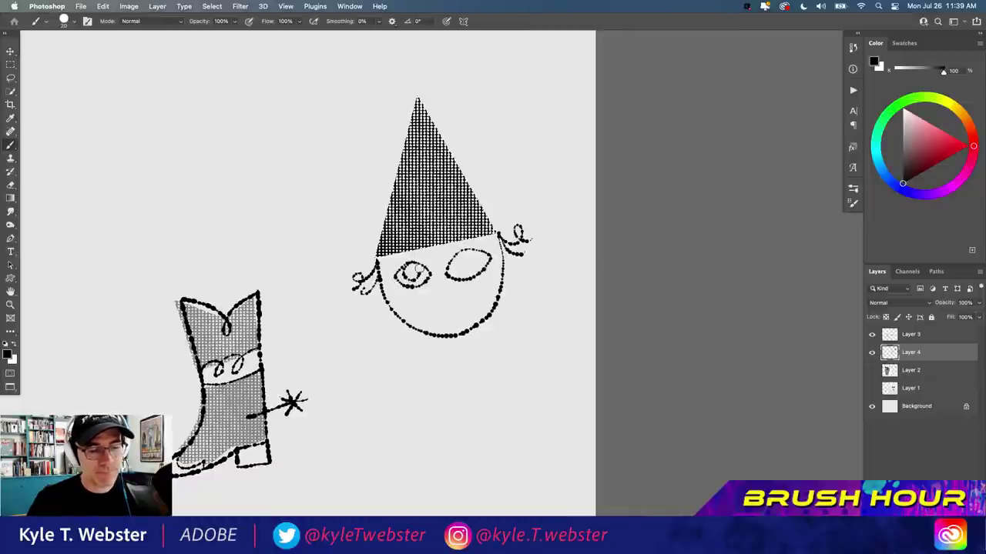
pyautogui.moveTo(466, 251)
pyautogui.mouseDown()
pyautogui.moveTo(460, 266)
pyautogui.moveTo(471, 251)
pyautogui.mouseUp()
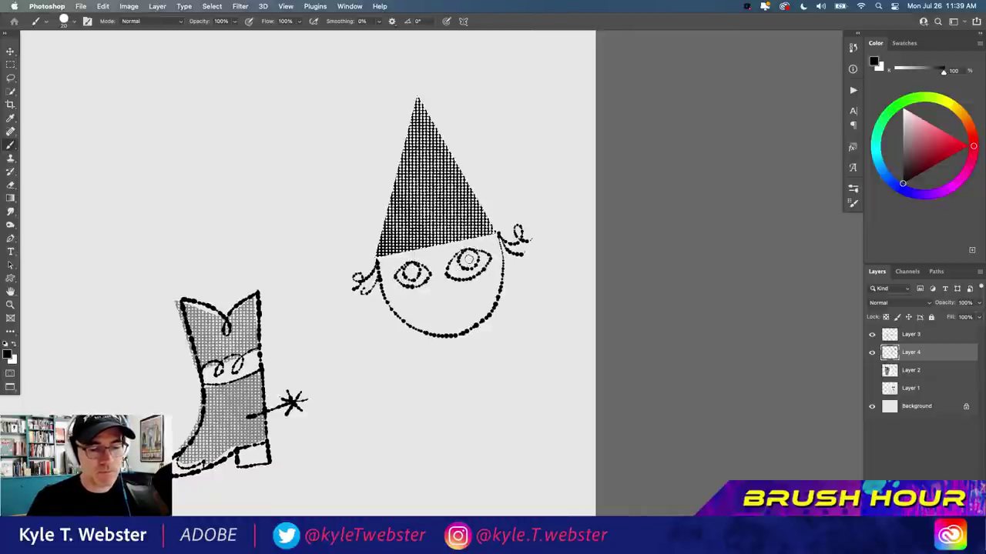
pyautogui.moveTo(411, 276)
pyautogui.mouseDown()
pyautogui.moveTo(406, 263)
pyautogui.moveTo(437, 274)
pyautogui.moveTo(436, 291)
pyautogui.moveTo(447, 292)
pyautogui.moveTo(436, 316)
pyautogui.mouseUp()
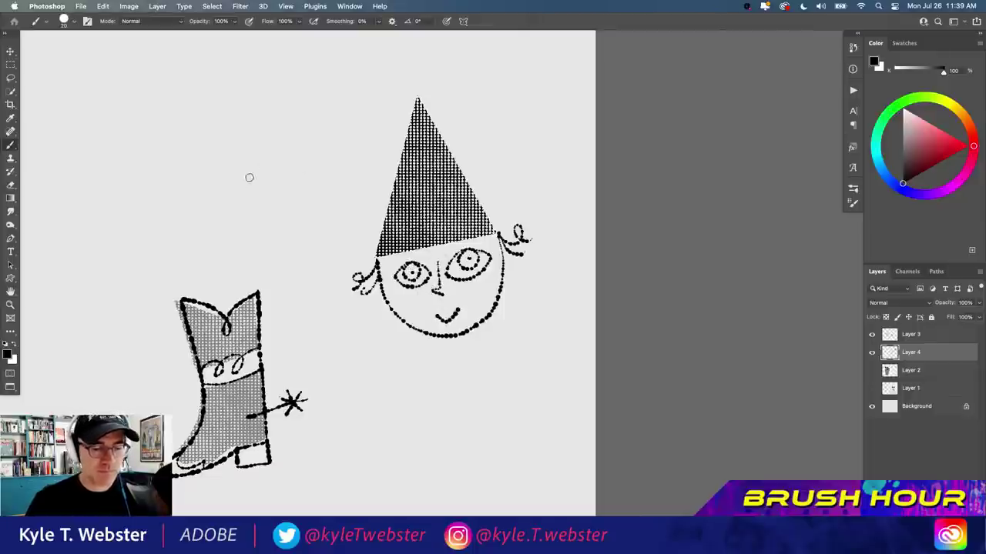
pyautogui.moveTo(352, 304); pyautogui.dragTo(328, 277)
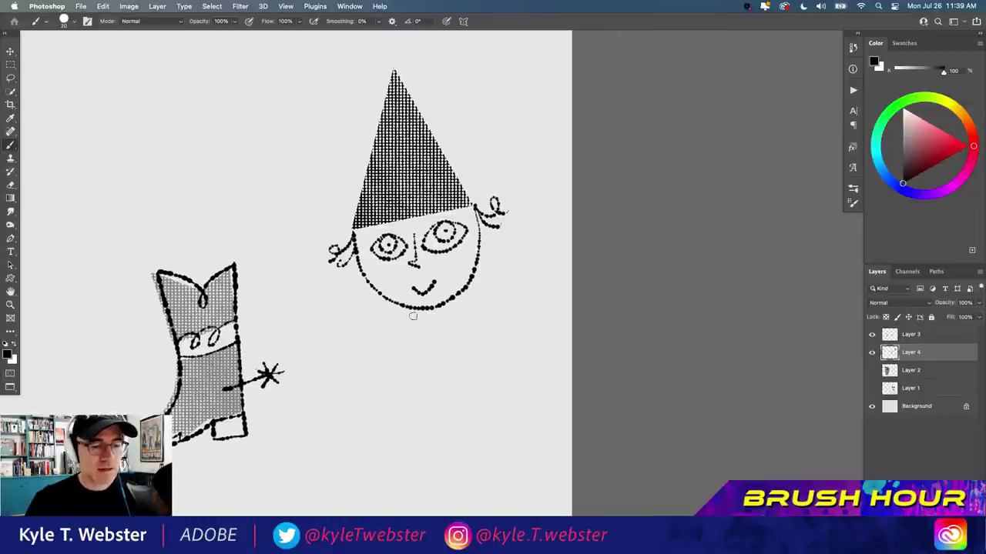
pyautogui.moveTo(342, 308)
pyautogui.mouseDown()
pyautogui.moveTo(367, 310)
pyautogui.moveTo(372, 295)
pyautogui.mouseUp()
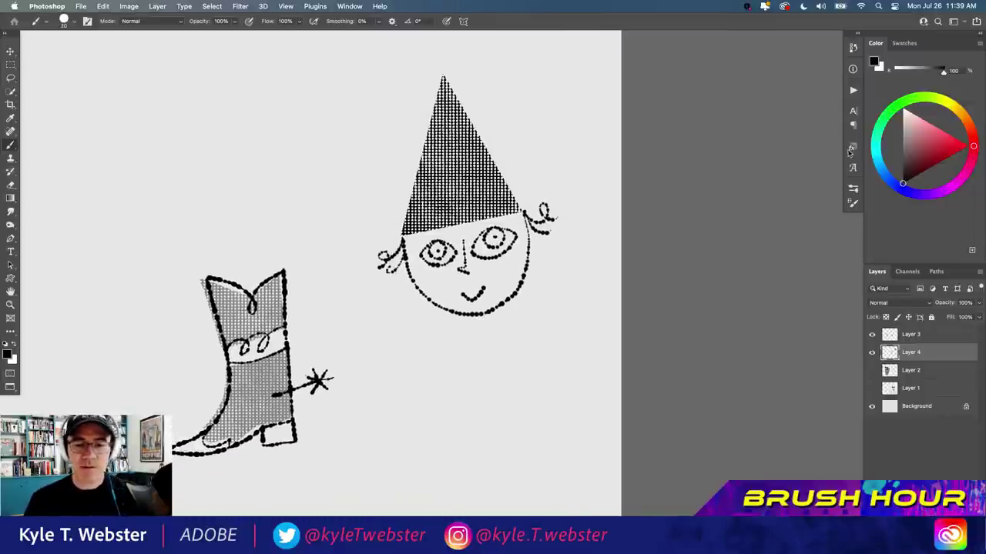
# - Choose the Kyle's Manga - Fill Circles Small brush from the presets
pyautogui.click(853, 189)
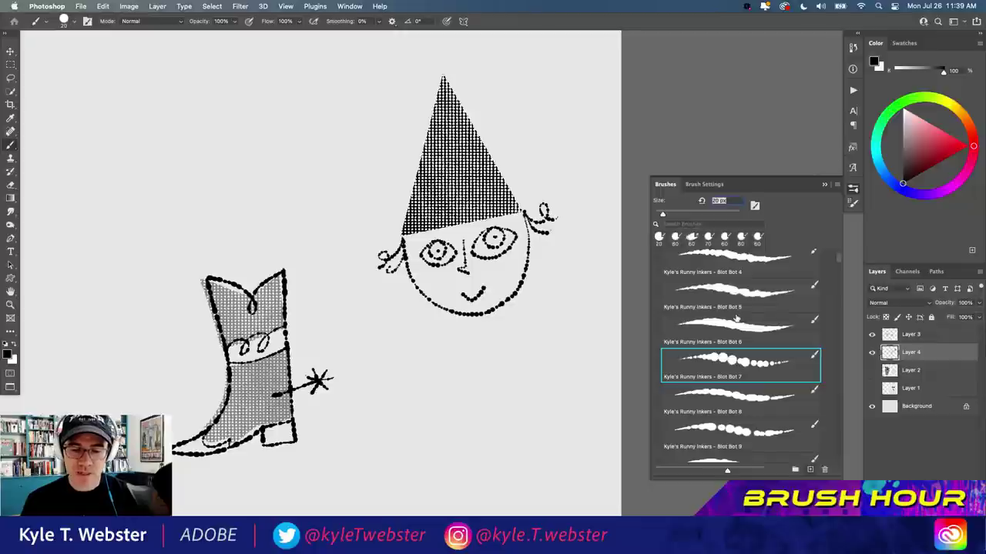
pyautogui.moveTo(839, 260); pyautogui.dragTo(836, 269)
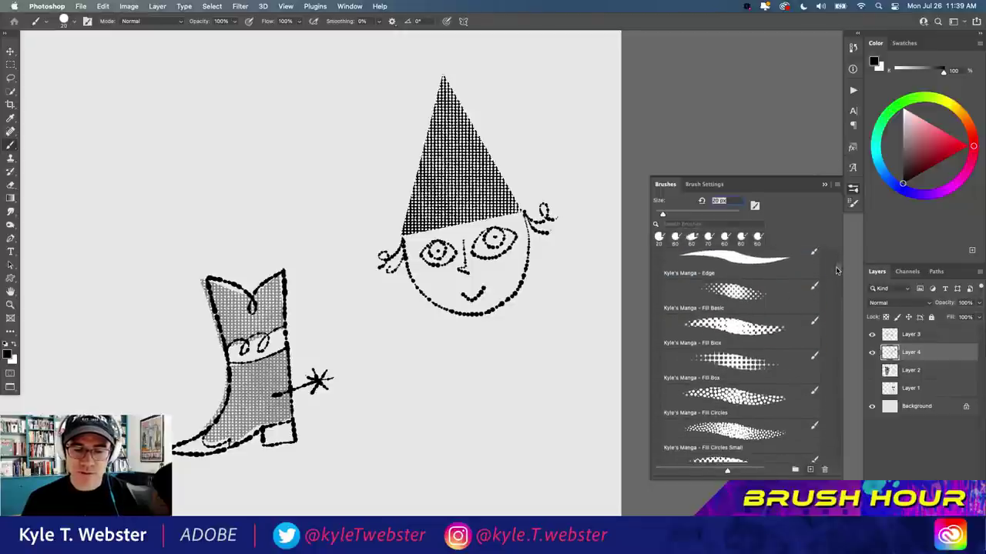
pyautogui.scroll(-2, 835, 268)
pyautogui.click(727, 362)
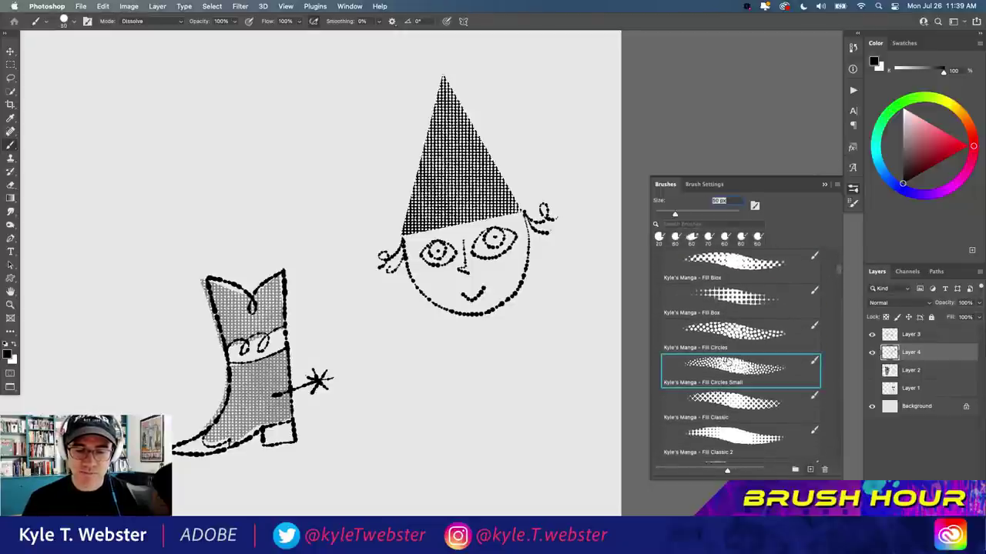
pyautogui.click(824, 185)
# - Lasso a triangular body selection below the gnome's chin
pyautogui.press('l')
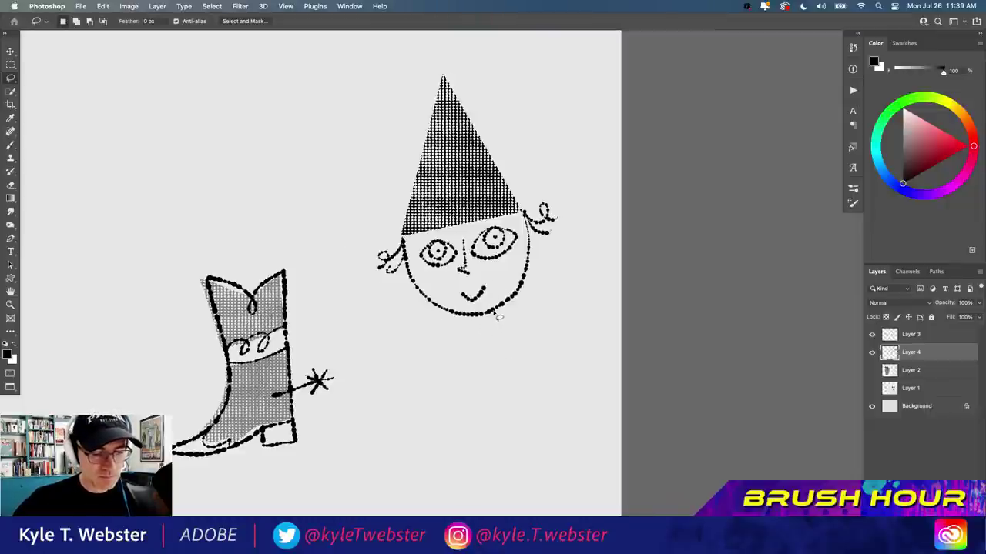
pyautogui.moveTo(494, 311); pyautogui.dragTo(531, 427)
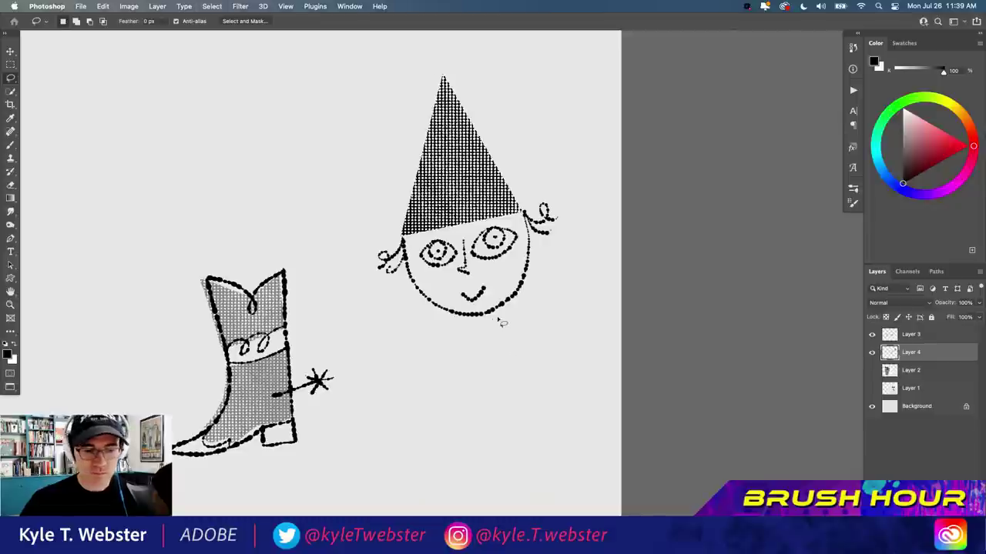
pyautogui.moveTo(496, 312)
pyautogui.mouseDown()
pyautogui.moveTo(531, 435)
pyautogui.moveTo(522, 394)
pyautogui.moveTo(537, 385)
pyautogui.mouseUp()
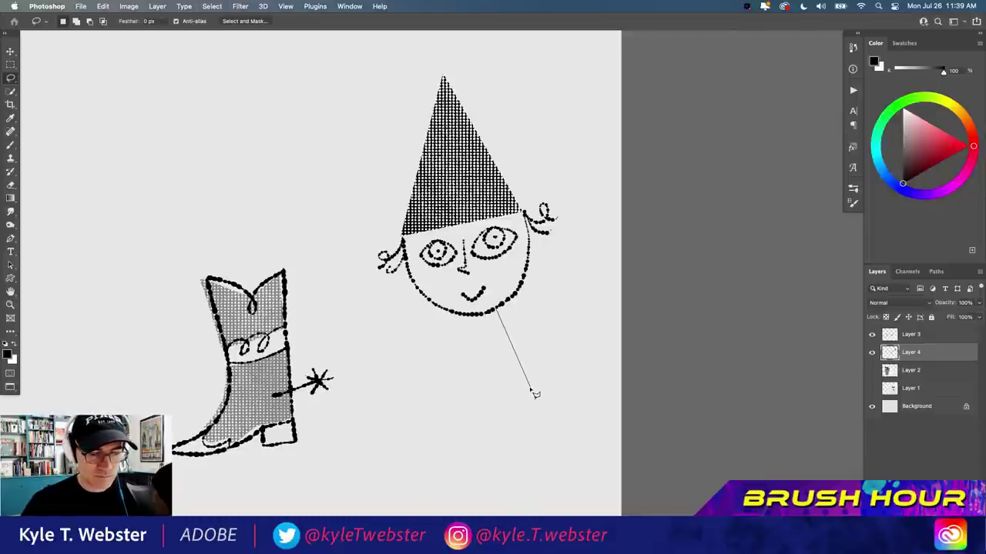
pyautogui.click(528, 391)
pyautogui.click(427, 396)
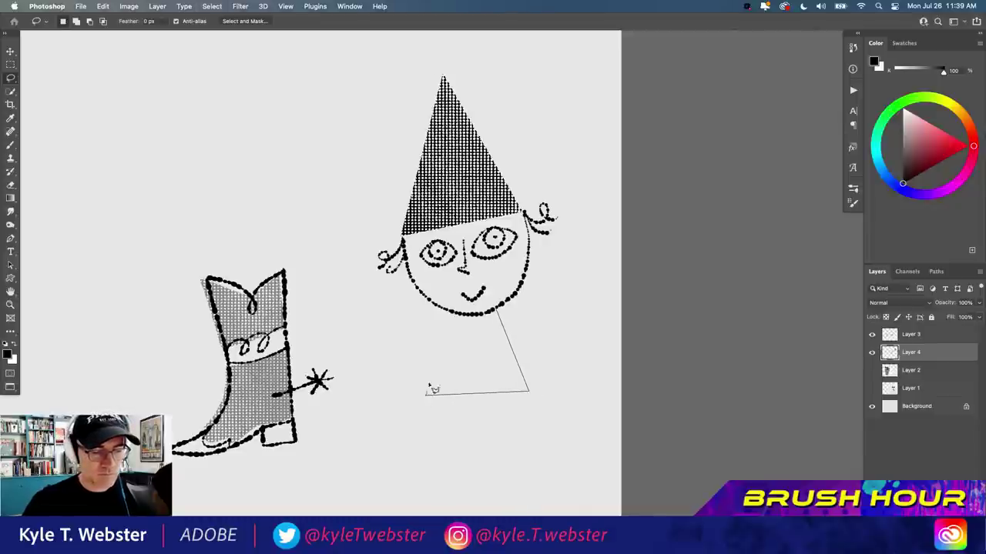
pyautogui.click(456, 317)
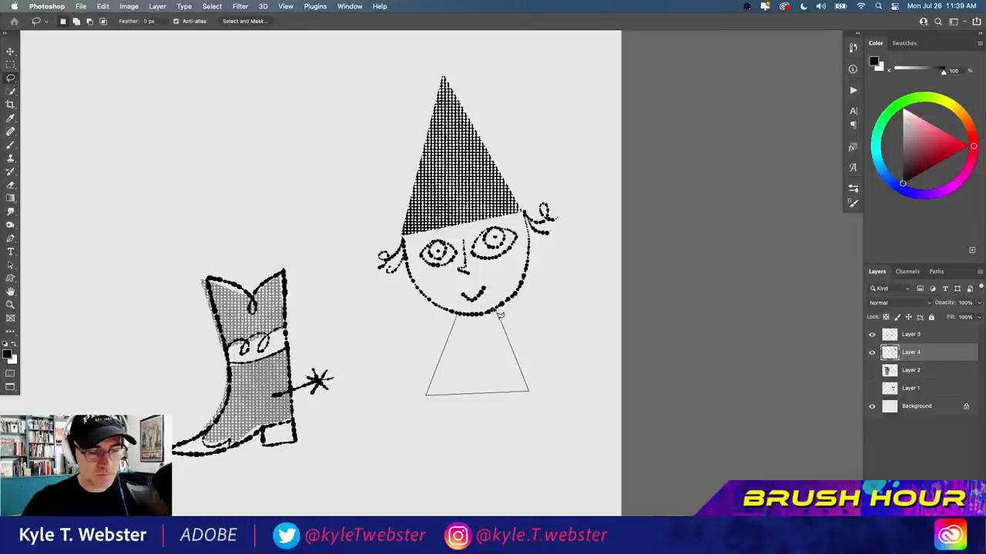
pyautogui.click(466, 319)
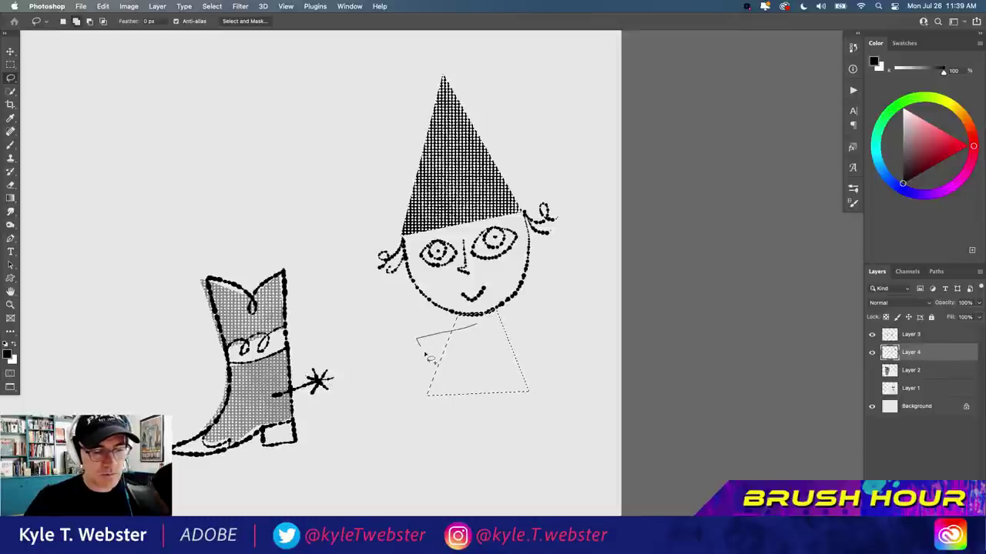
# - Add a shoulder shape to the body selection with a Shift-added polygon lasso
pyautogui.moveTo(477, 352); pyautogui.dragTo(475, 351)
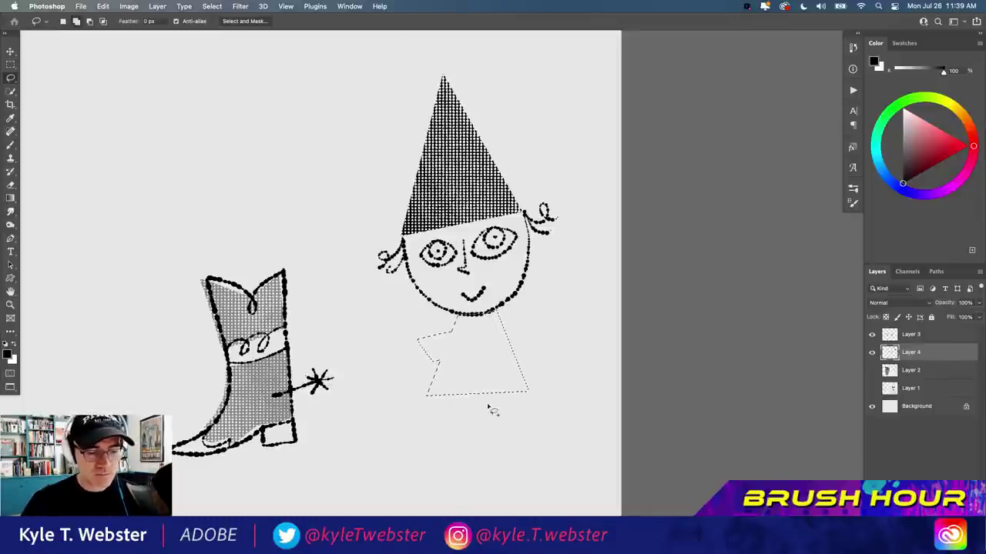
pyautogui.moveTo(492, 414)
pyautogui.mouseDown()
pyautogui.moveTo(486, 454)
pyautogui.moveTo(481, 448)
pyautogui.mouseUp()
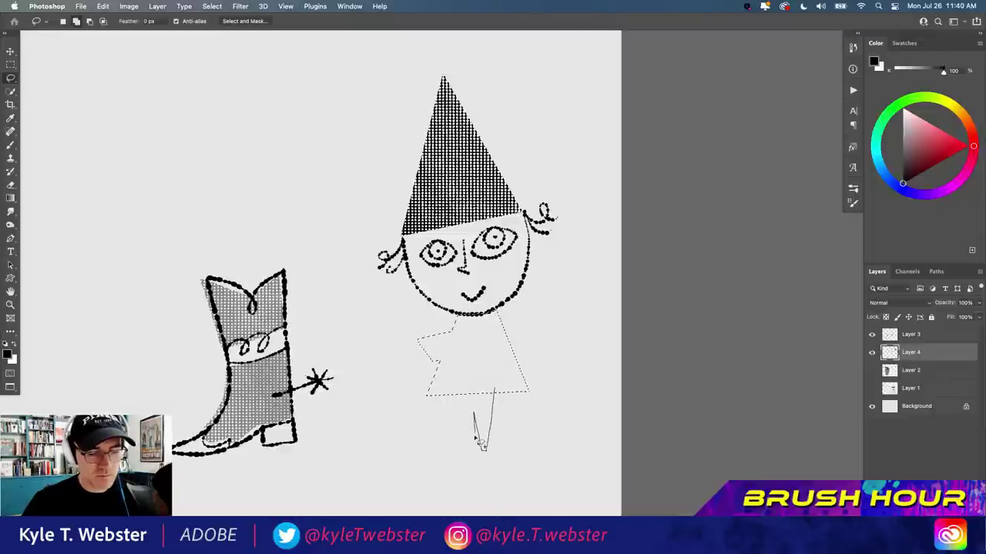
pyautogui.moveTo(454, 390); pyautogui.dragTo(452, 389)
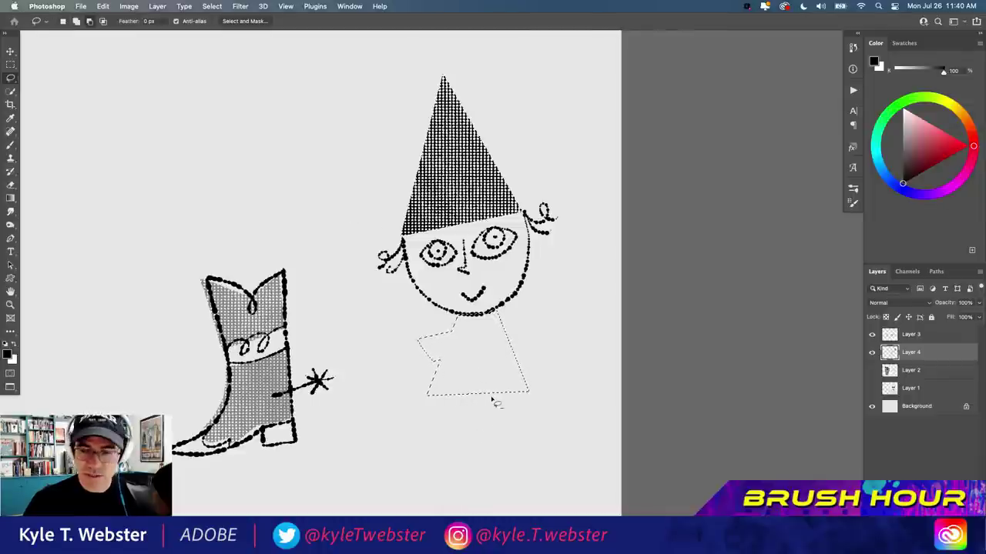
pyautogui.press('shift')
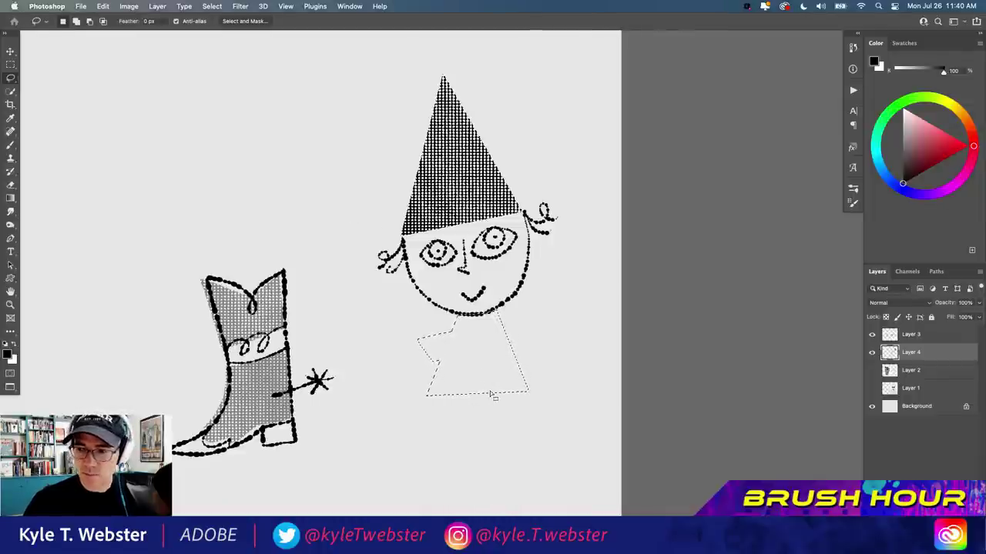
pyautogui.hotkey('shift', 'l')
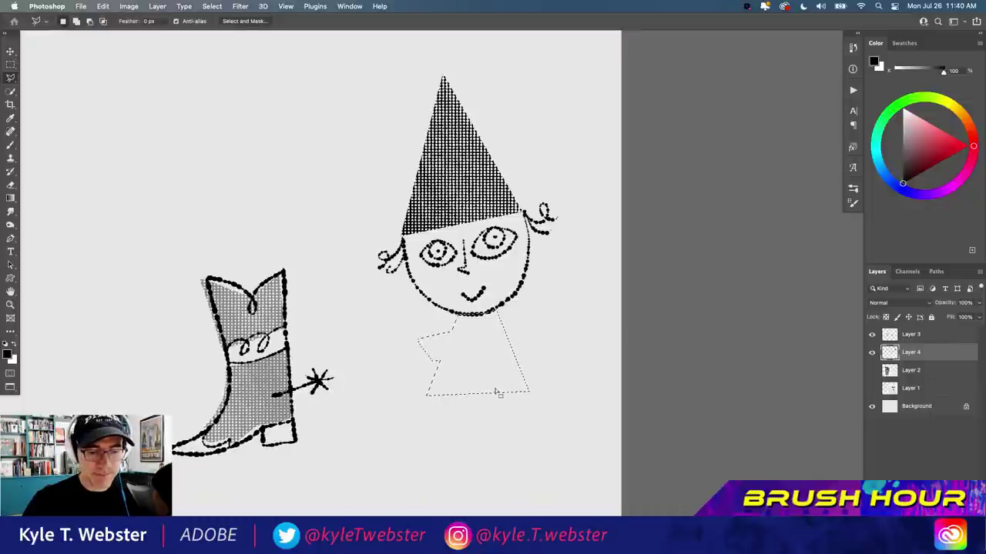
pyautogui.press('shift')
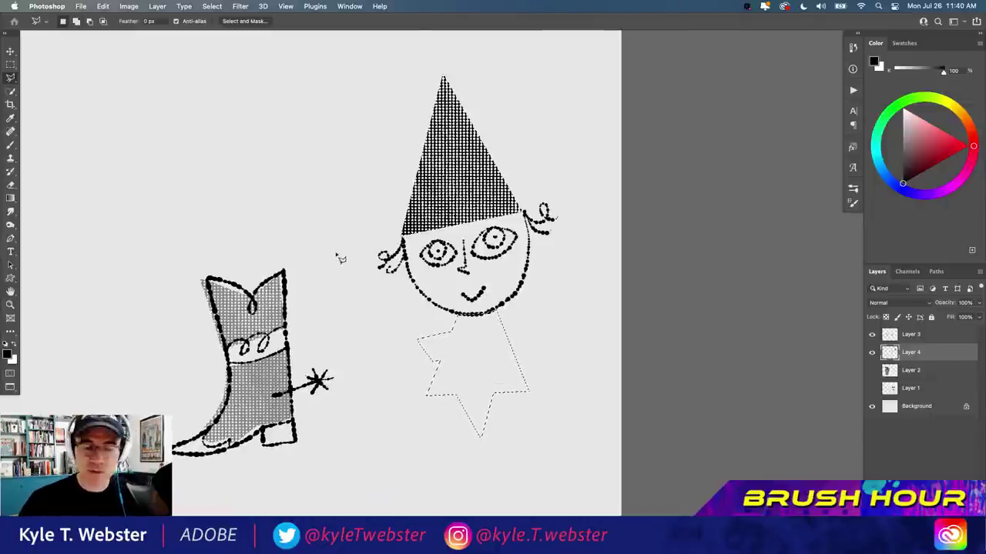
# - Paint halftone dots inside the body selection, then try recent brushes from the presets
pyautogui.press('b')
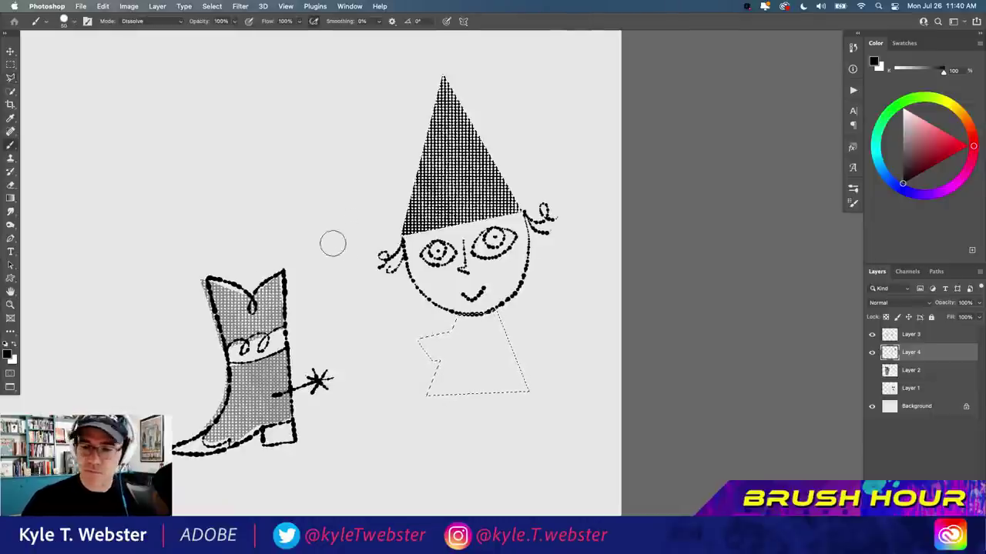
pyautogui.moveTo(497, 311)
pyautogui.mouseDown()
pyautogui.moveTo(522, 334)
pyautogui.moveTo(512, 371)
pyautogui.moveTo(443, 327)
pyautogui.moveTo(418, 341)
pyautogui.moveTo(440, 290)
pyautogui.mouseUp()
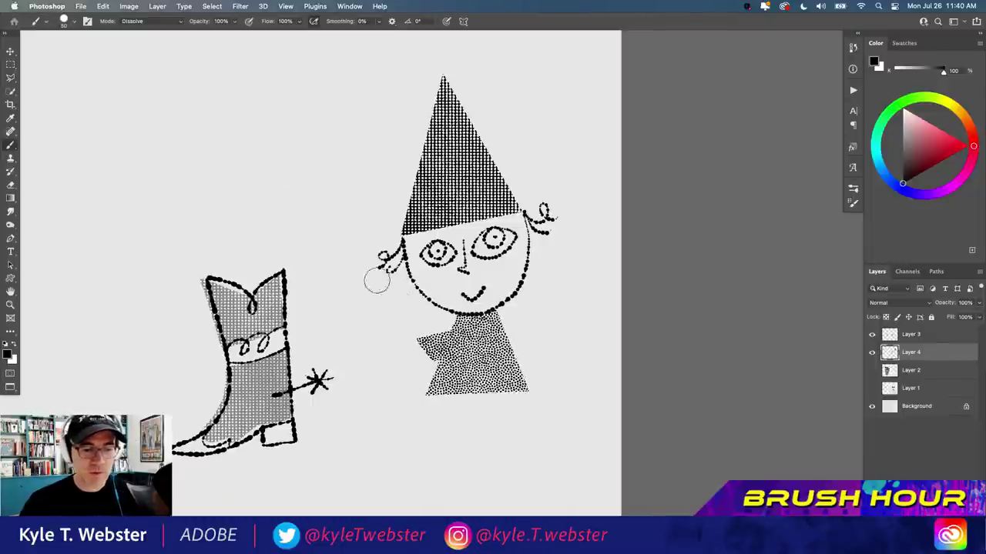
pyautogui.click(853, 189)
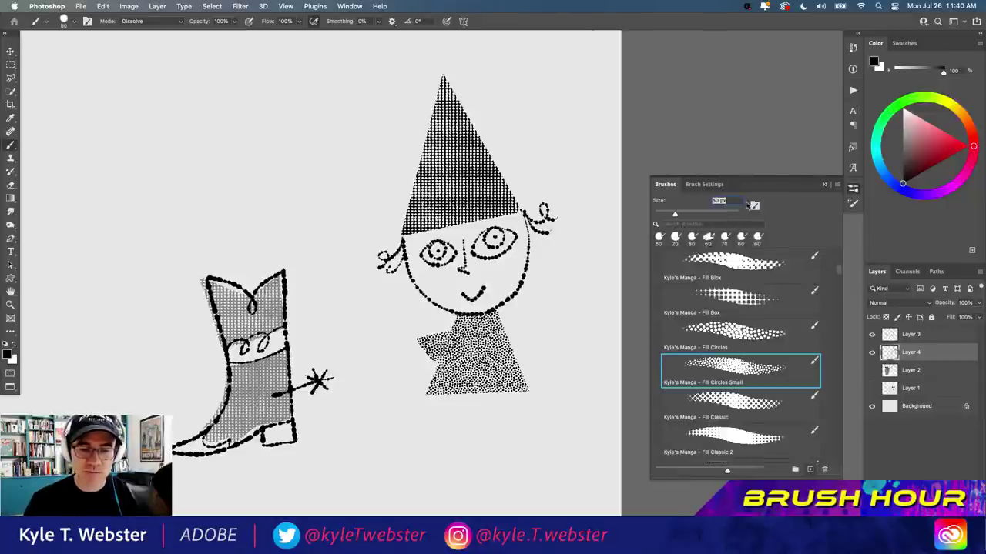
pyautogui.click(757, 241)
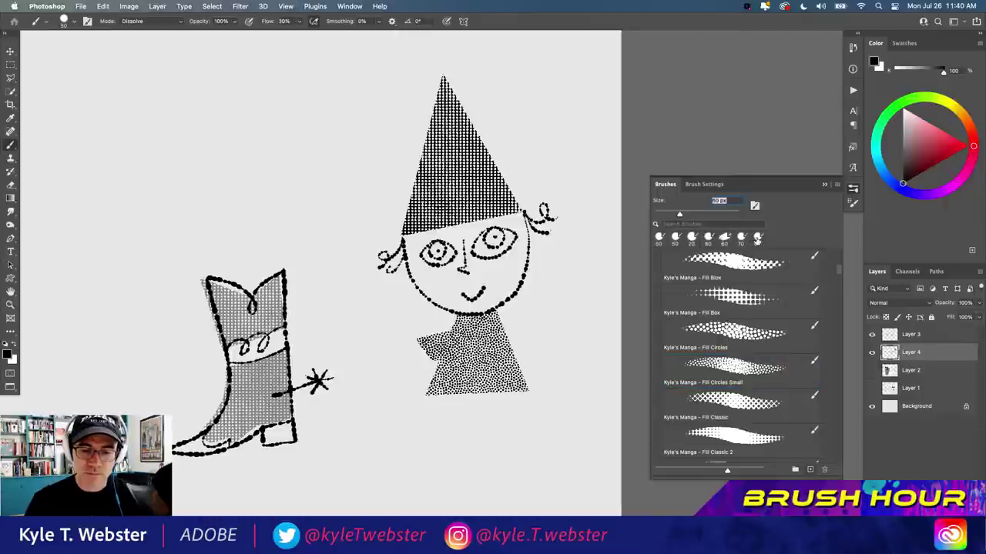
pyautogui.click(757, 240)
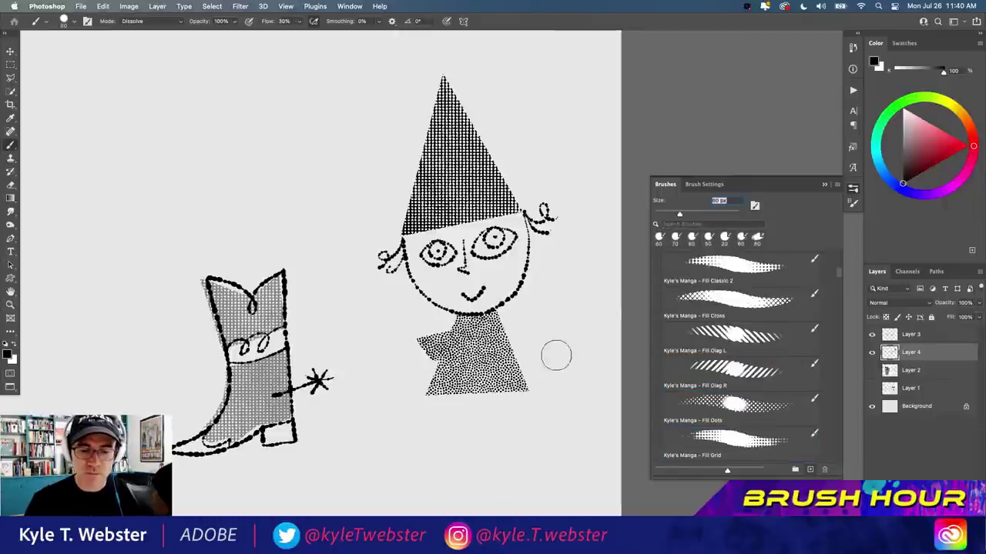
# - With the 20 px Blot Bot 7 brush, draw the gnome's arm and a belt line
pyautogui.click(722, 239)
pyautogui.moveTo(583, 334); pyautogui.dragTo(555, 380)
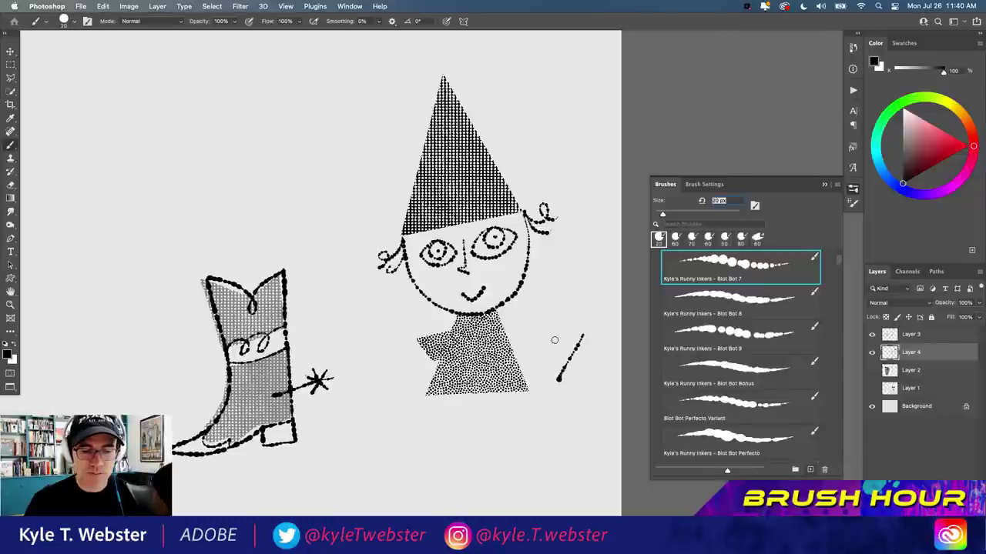
pyautogui.press('super+z')
pyautogui.moveTo(379, 332); pyautogui.dragTo(408, 284)
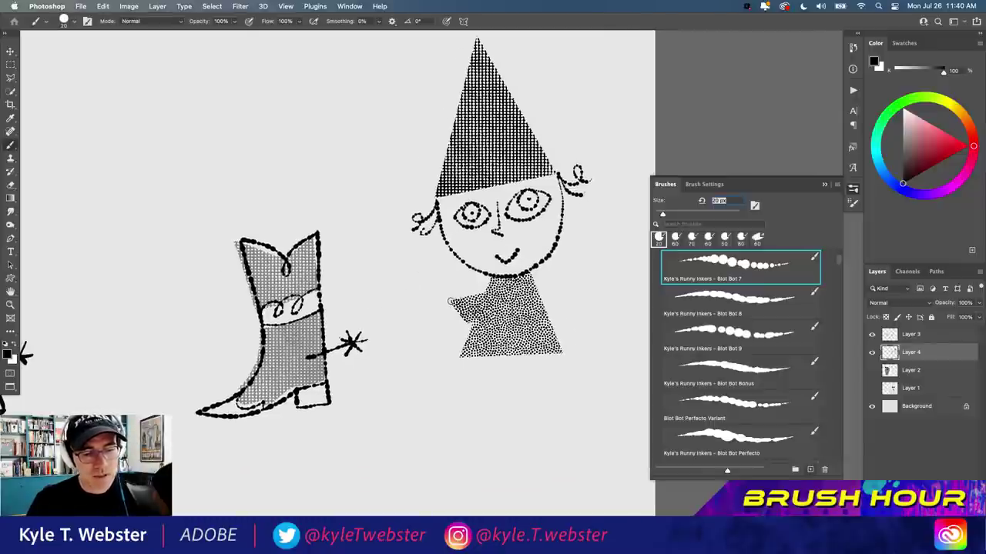
pyautogui.moveTo(451, 302)
pyautogui.mouseDown()
pyautogui.moveTo(440, 303)
pyautogui.moveTo(444, 311)
pyautogui.moveTo(459, 317)
pyautogui.mouseUp()
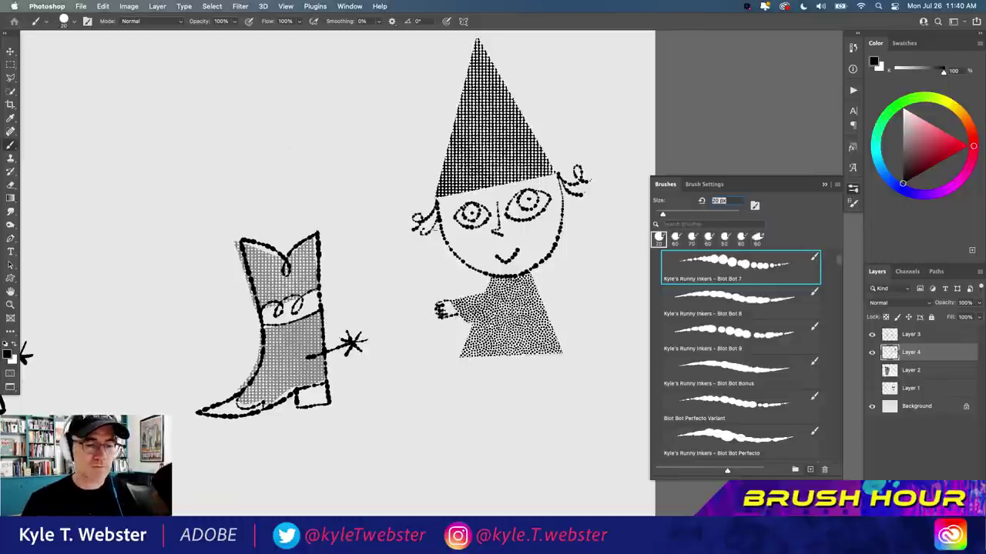
pyautogui.moveTo(435, 285); pyautogui.dragTo(402, 280)
pyautogui.moveTo(445, 319); pyautogui.dragTo(496, 307)
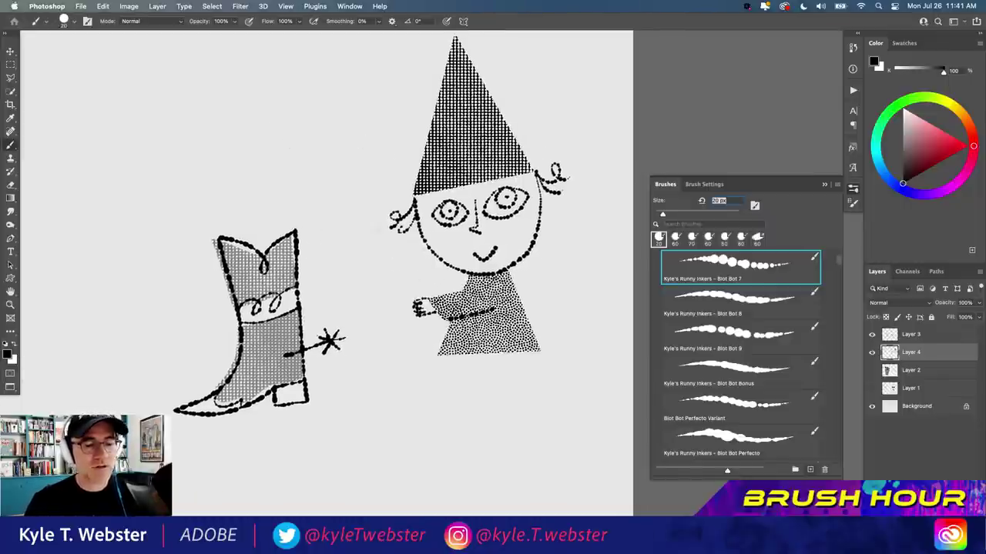
# - Draw two dotted legs with slanted feet under the gnome
pyautogui.moveTo(360, 234); pyautogui.dragTo(337, 204)
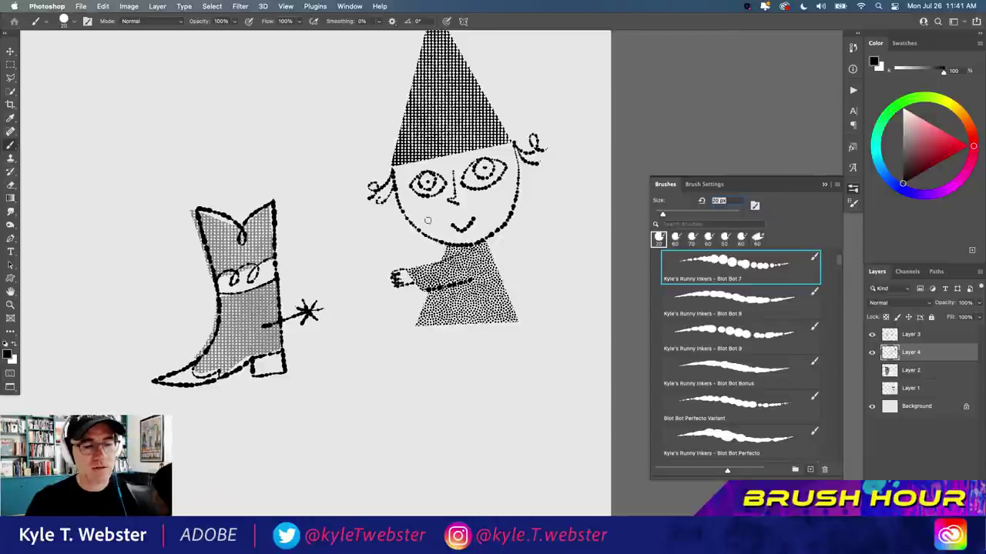
pyautogui.scroll(-3, 440, 200)
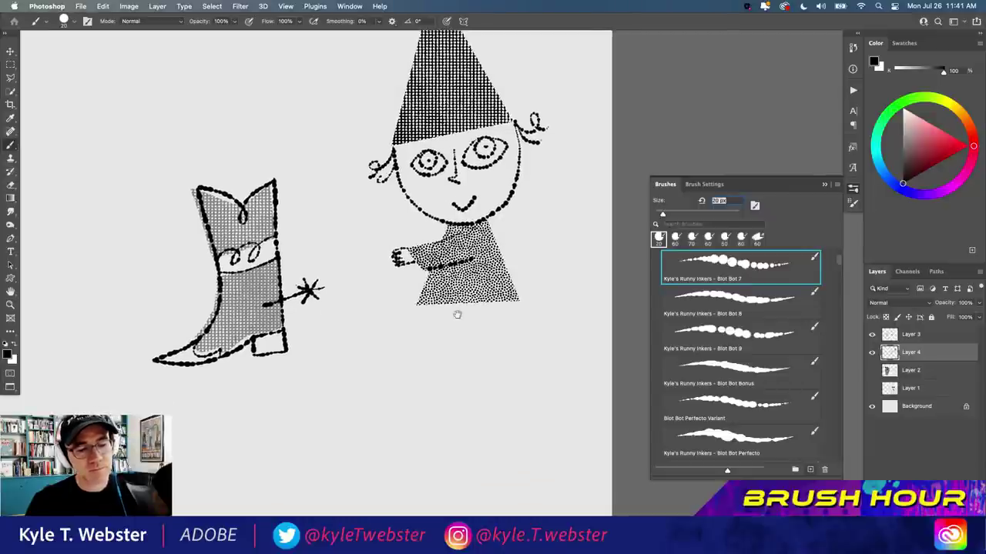
pyautogui.moveTo(482, 303); pyautogui.dragTo(482, 343)
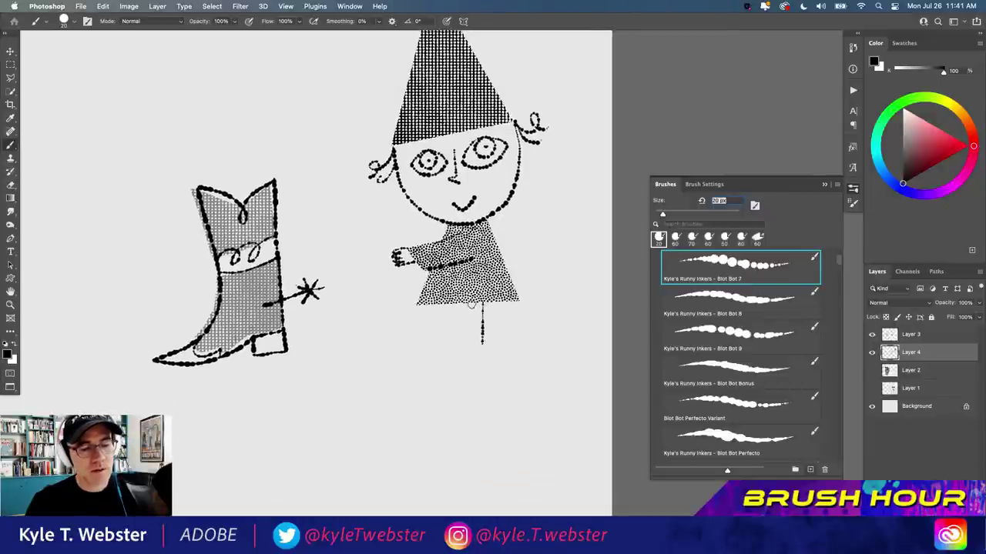
pyautogui.moveTo(472, 304)
pyautogui.mouseDown()
pyautogui.moveTo(472, 336)
pyautogui.moveTo(456, 340)
pyautogui.mouseUp()
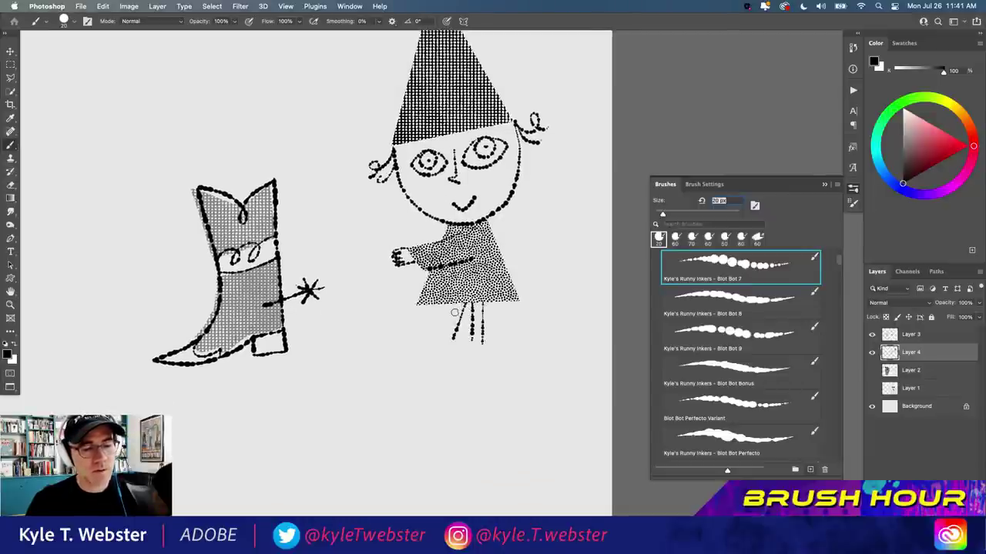
pyautogui.moveTo(458, 305)
pyautogui.mouseDown()
pyautogui.moveTo(445, 335)
pyautogui.moveTo(448, 322)
pyautogui.moveTo(452, 340)
pyautogui.moveTo(428, 342)
pyautogui.moveTo(466, 350)
pyautogui.mouseUp()
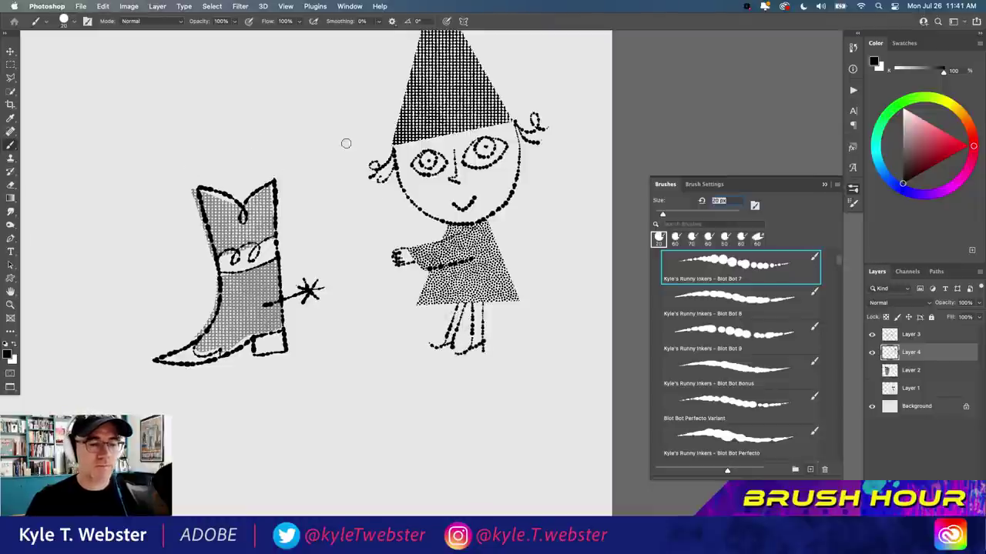
# - Draw a hooked cane rising from the gnome's hand
pyautogui.moveTo(303, 98); pyautogui.dragTo(305, 156)
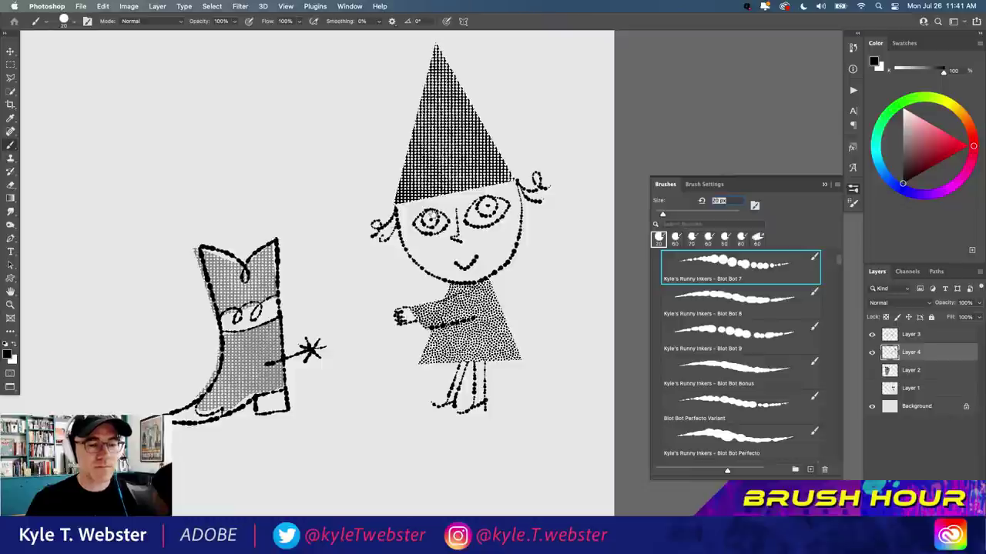
pyautogui.moveTo(405, 244); pyautogui.dragTo(409, 229)
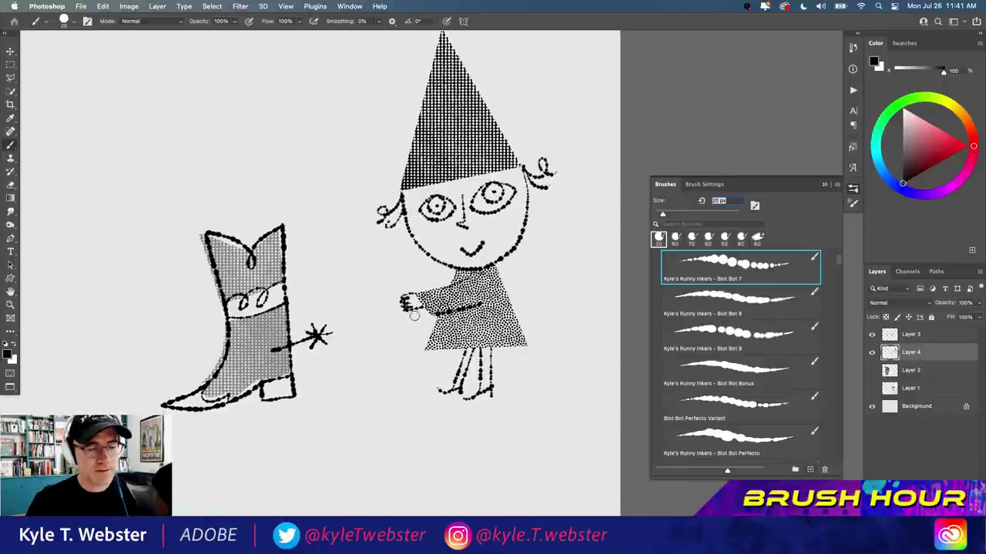
pyautogui.moveTo(411, 307); pyautogui.dragTo(418, 328)
pyautogui.moveTo(406, 294)
pyautogui.mouseDown()
pyautogui.moveTo(390, 264)
pyautogui.moveTo(385, 282)
pyautogui.mouseUp()
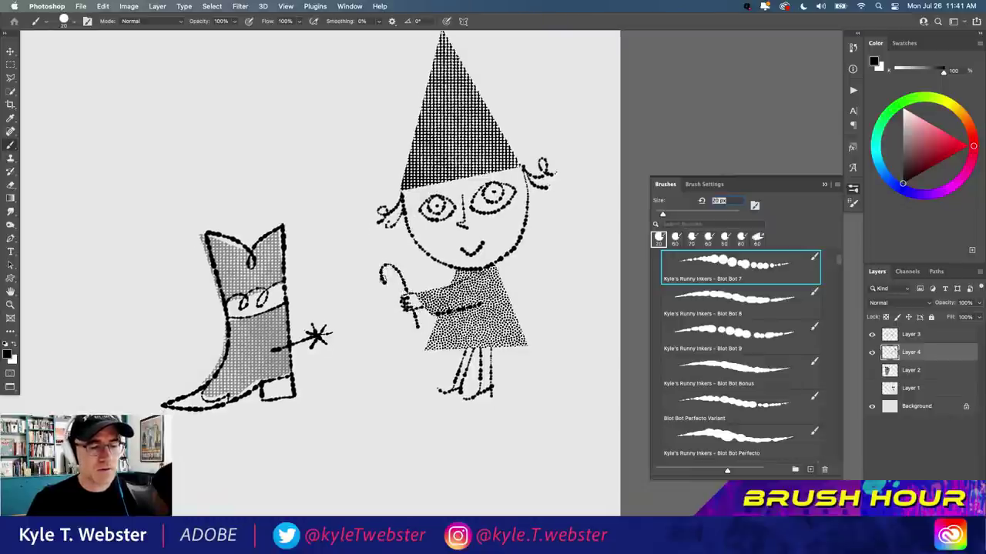
pyautogui.scroll(-4, 347, 382)
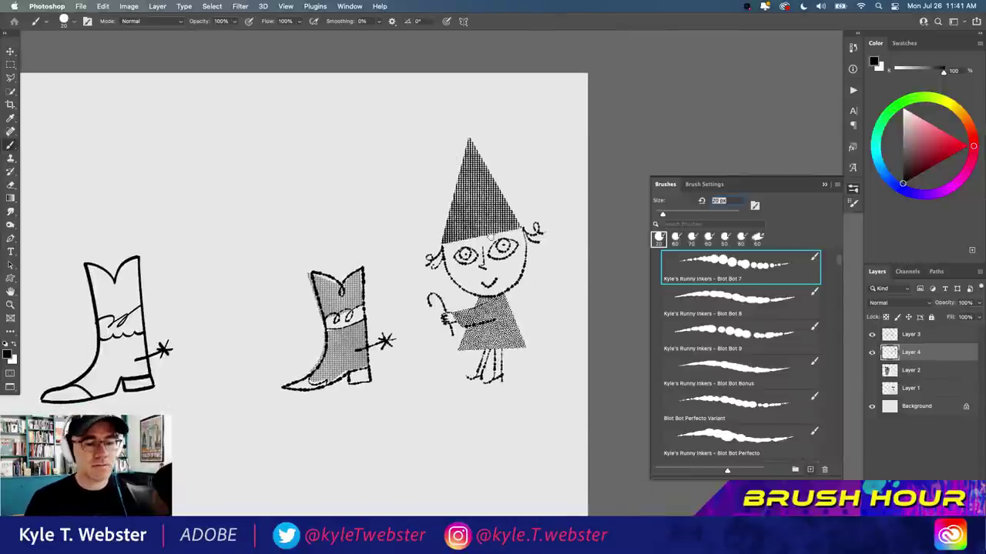
pyautogui.scroll(-3, 423, 225)
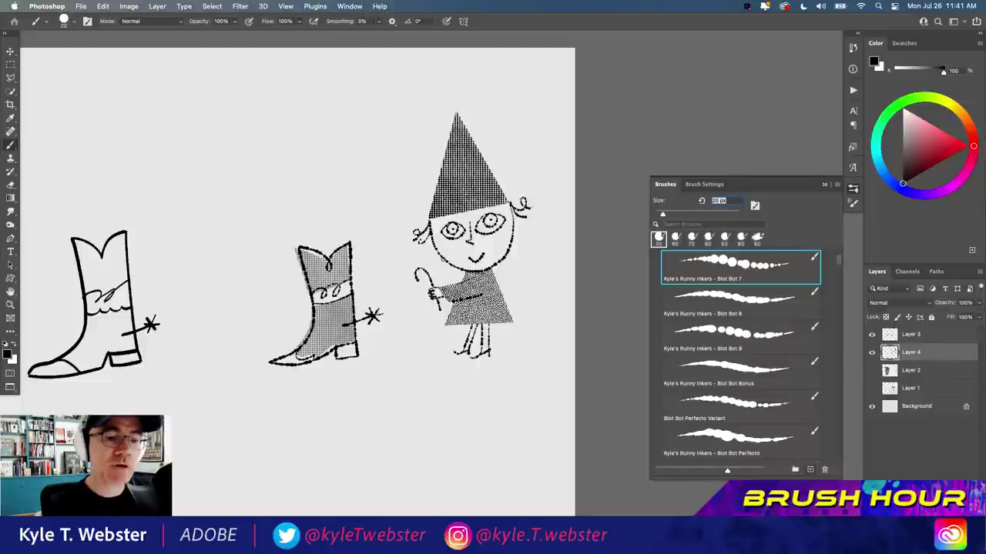
pyautogui.click(834, 184)
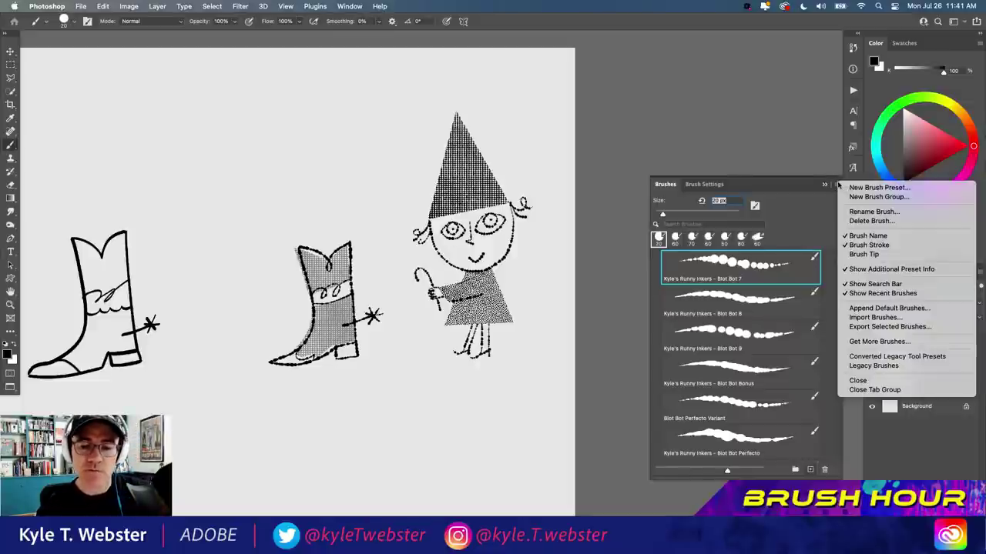
pyautogui.click(856, 340)
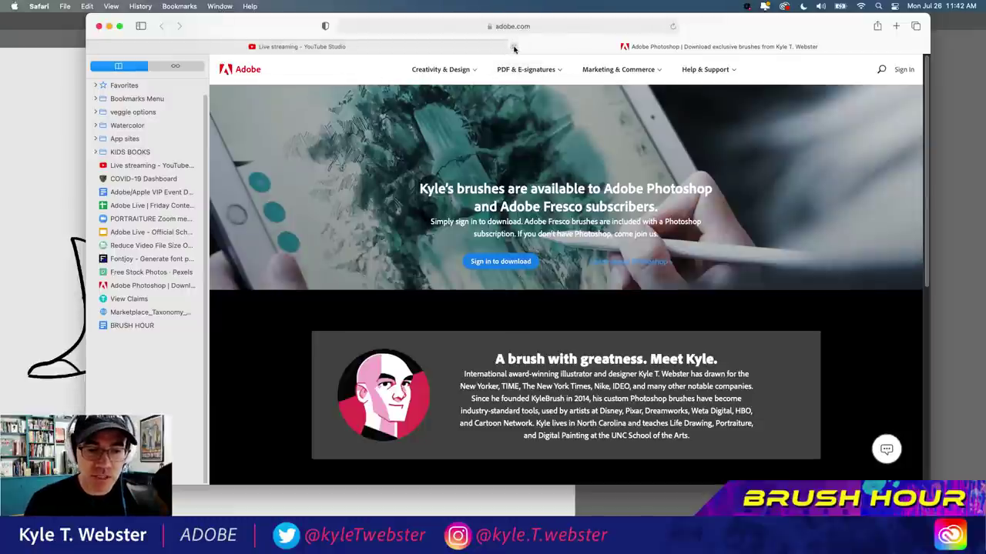
pyautogui.click(514, 49)
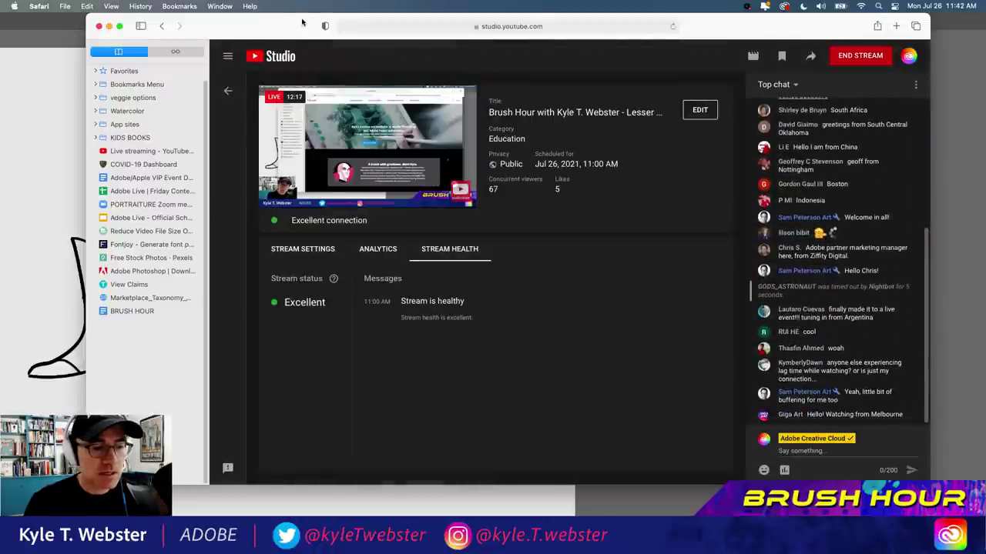
pyautogui.click(271, 498)
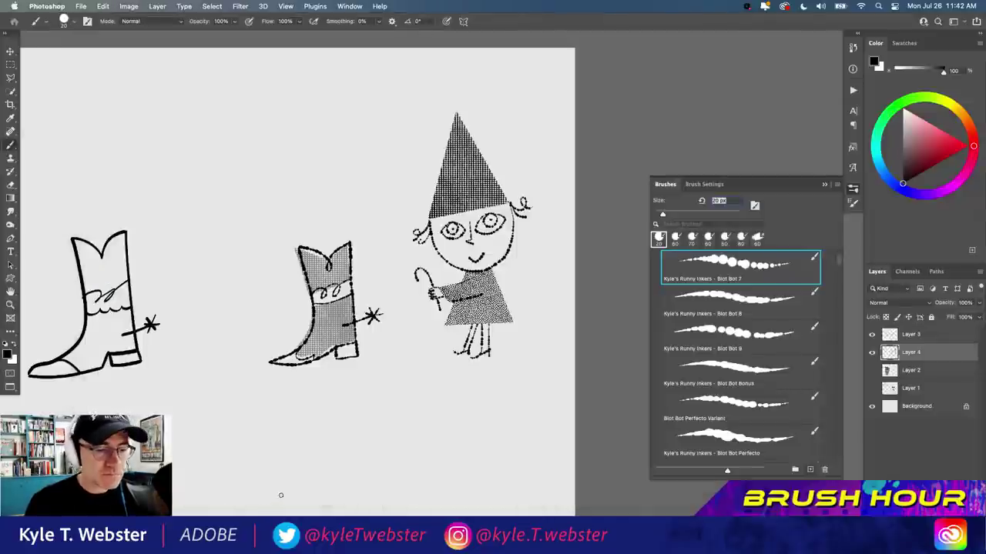
pyautogui.moveTo(306, 295); pyautogui.dragTo(375, 254)
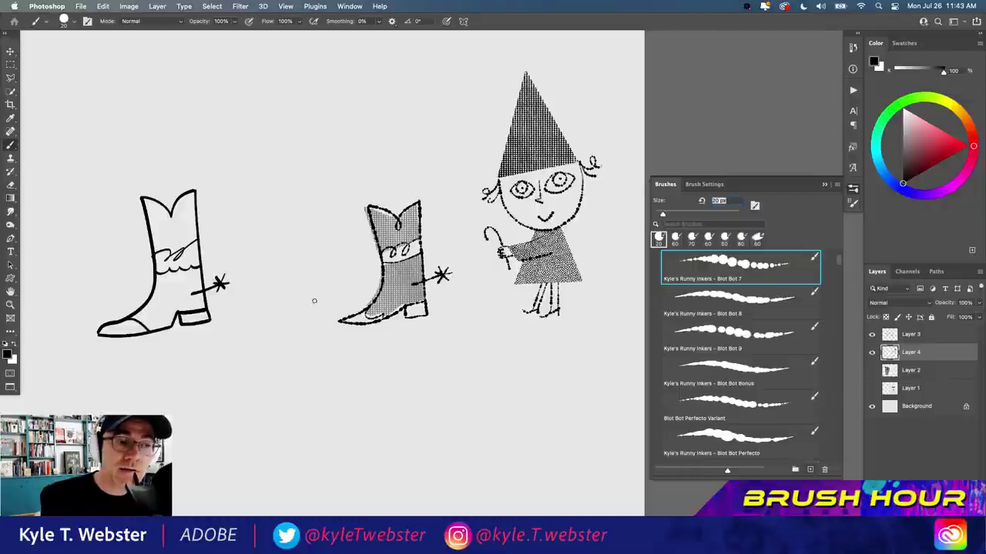
# - Collapse the Runny Inkers and Manga folders, expand megapack, and scroll to the Inkbox Brayer brushes
pyautogui.click(824, 184)
pyautogui.click(852, 187)
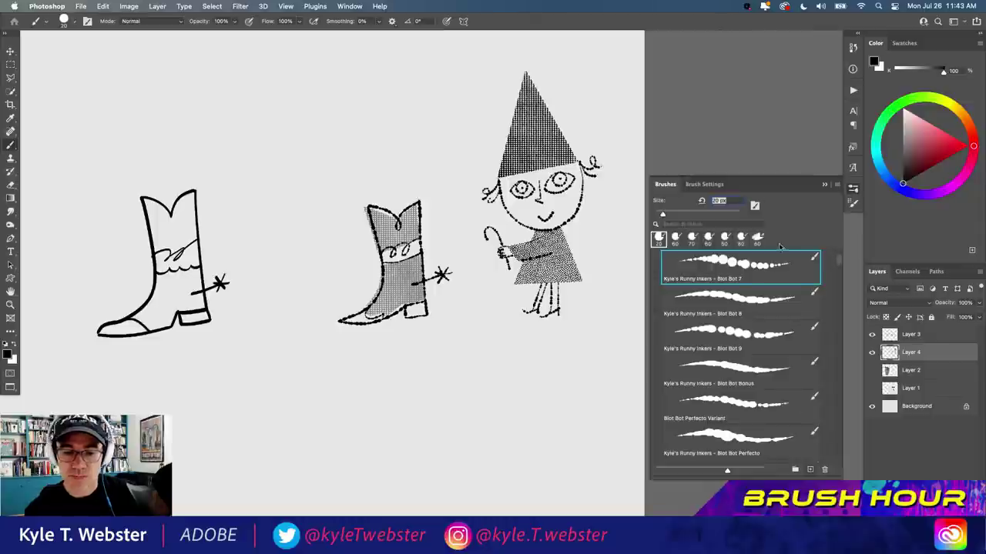
pyautogui.scroll(3, 837, 257)
pyautogui.scroll(5, 837, 257)
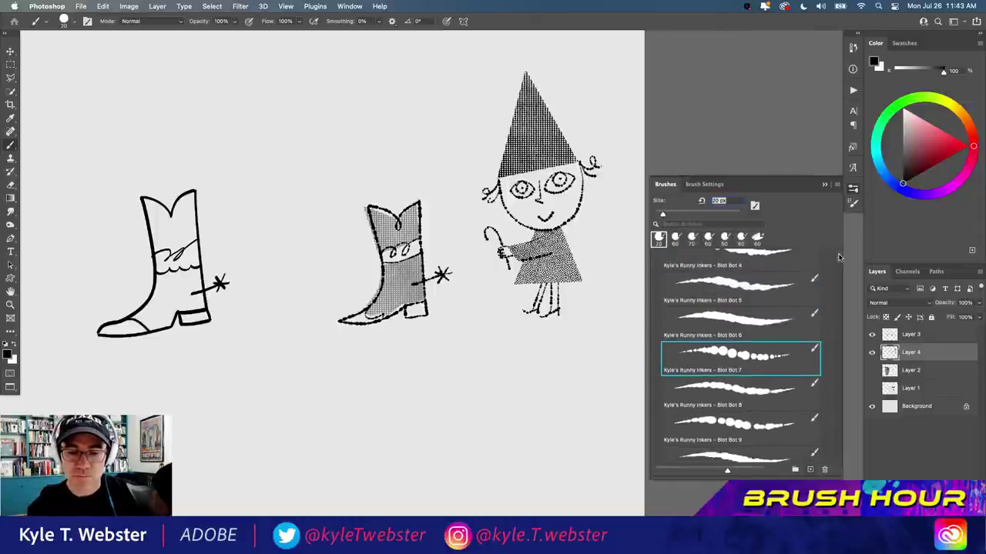
pyautogui.click(655, 308)
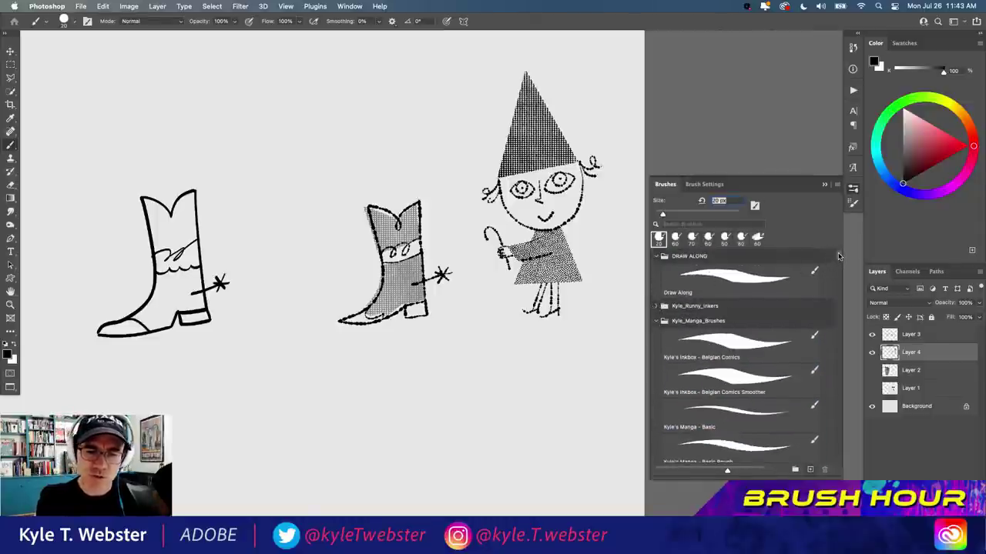
pyautogui.click(655, 320)
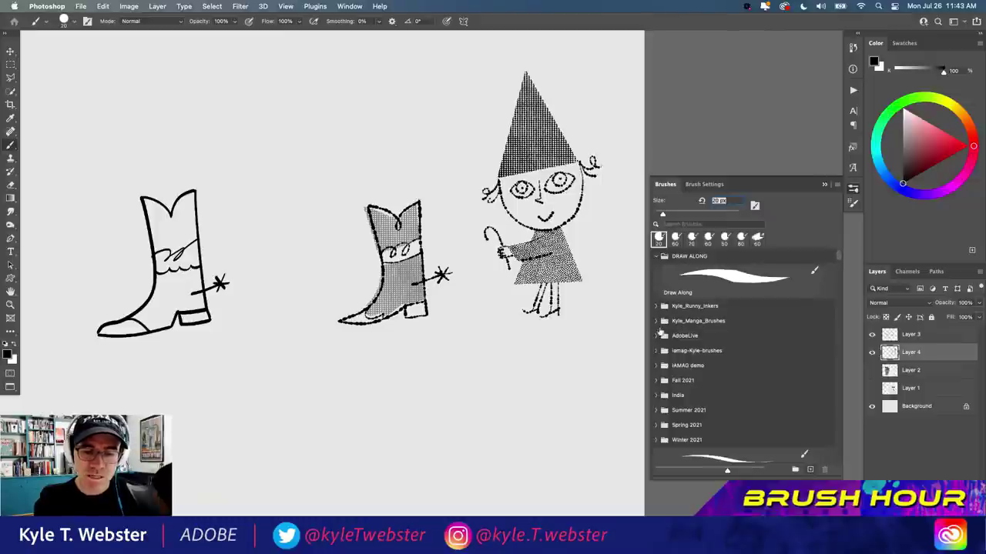
pyautogui.scroll(-10, 801, 285)
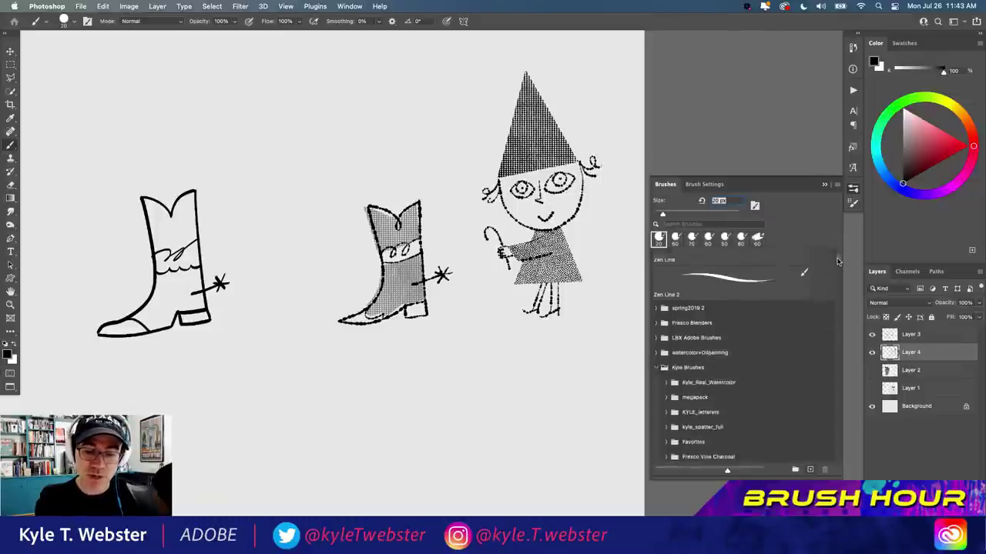
pyautogui.click(665, 367)
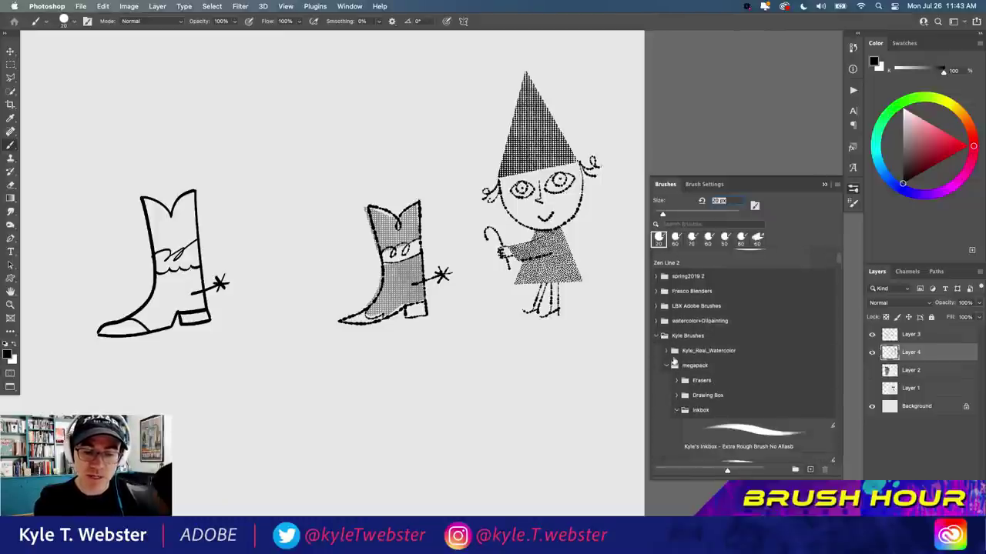
pyautogui.scroll(-5, 837, 257)
pyautogui.scroll(-10, 837, 257)
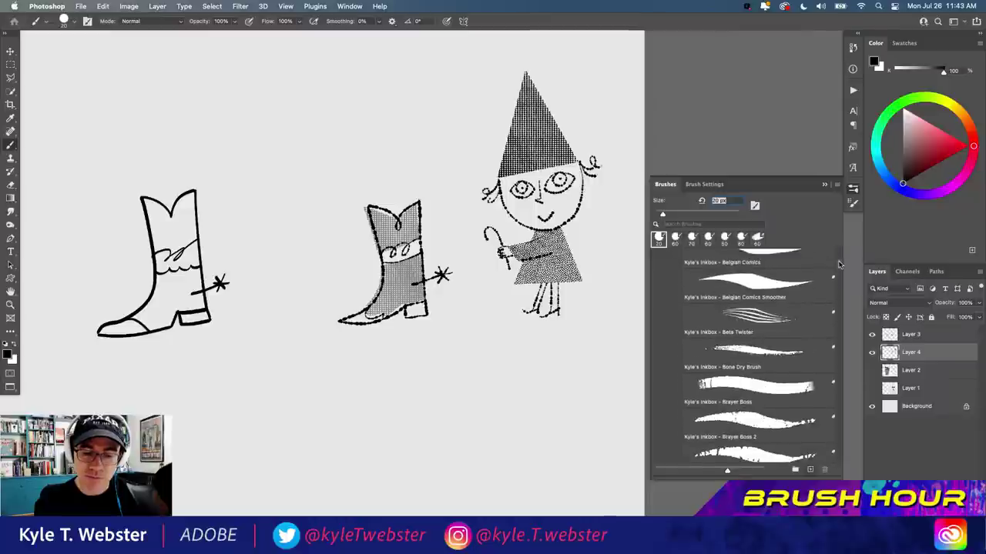
pyautogui.scroll(-3, 840, 266)
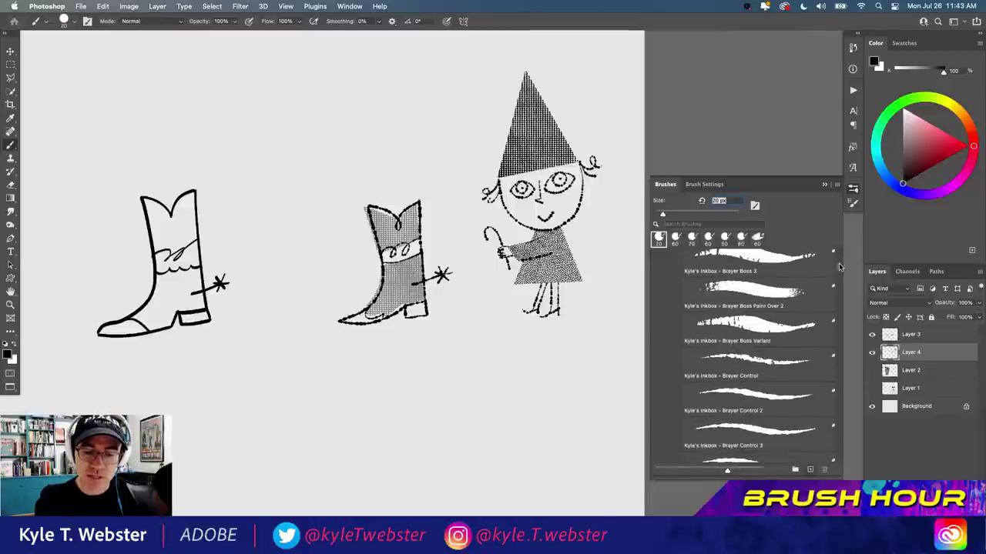
pyautogui.scroll(-2, 840, 265)
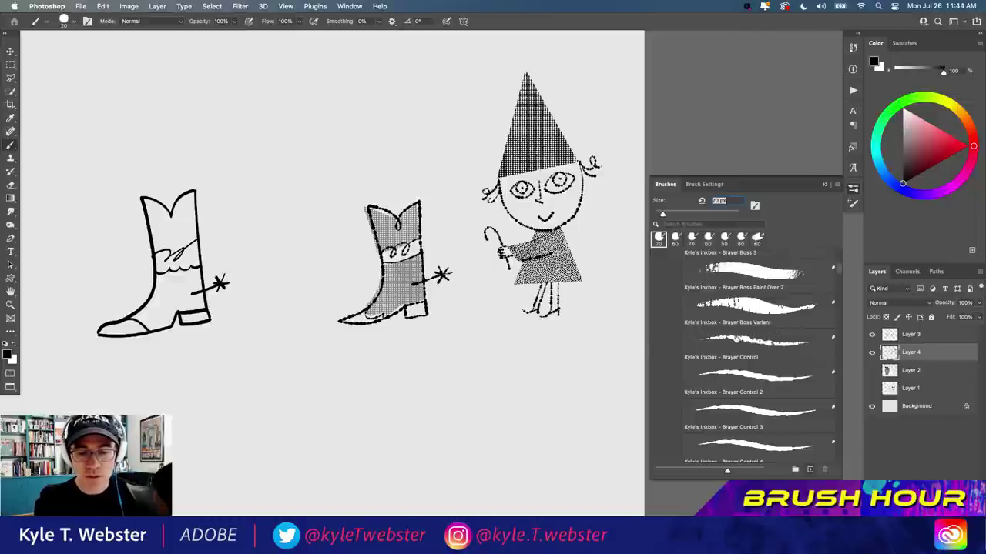
# - Test Brayer Control, Brayer Control 2 and Brayer Control 3 with strokes around the drawings
pyautogui.click(733, 339)
pyautogui.moveTo(468, 408)
pyautogui.mouseDown()
pyautogui.moveTo(493, 366)
pyautogui.moveTo(449, 418)
pyautogui.moveTo(489, 352)
pyautogui.moveTo(443, 402)
pyautogui.moveTo(473, 356)
pyautogui.moveTo(449, 372)
pyautogui.moveTo(470, 341)
pyautogui.moveTo(420, 397)
pyautogui.moveTo(414, 433)
pyautogui.moveTo(419, 422)
pyautogui.moveTo(431, 436)
pyautogui.moveTo(418, 451)
pyautogui.moveTo(398, 441)
pyautogui.moveTo(406, 406)
pyautogui.moveTo(451, 349)
pyautogui.moveTo(377, 428)
pyautogui.moveTo(435, 355)
pyautogui.mouseUp()
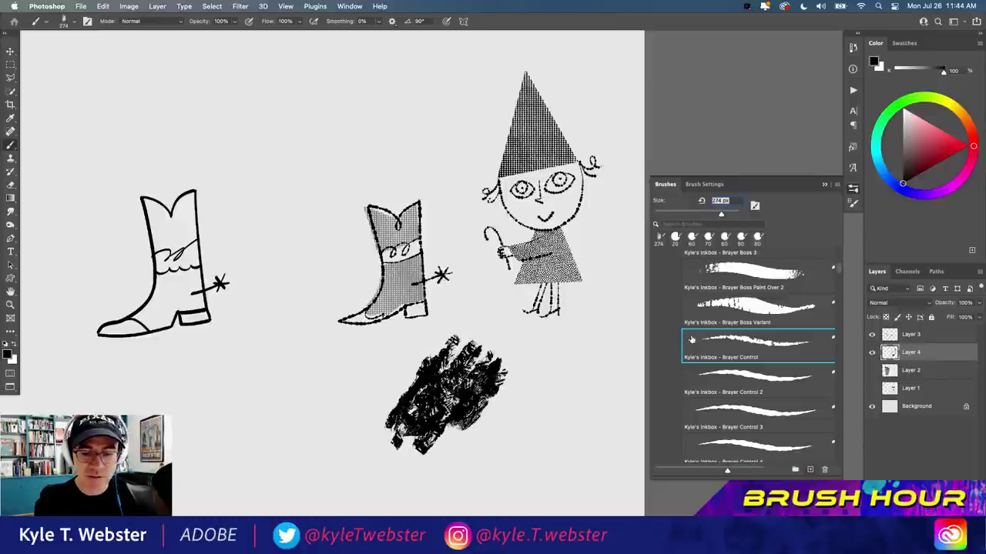
pyautogui.click(724, 374)
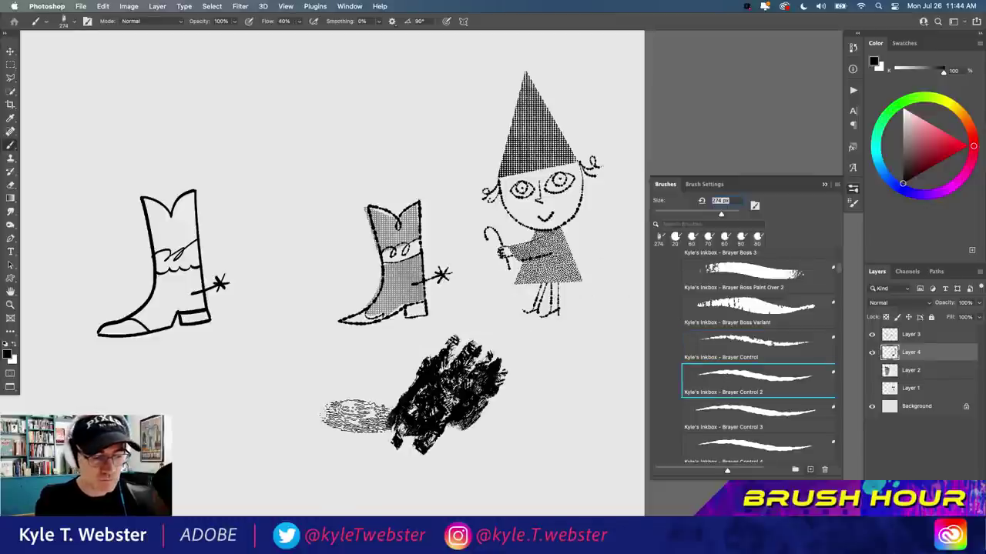
pyautogui.moveTo(356, 412)
pyautogui.mouseDown()
pyautogui.moveTo(293, 362)
pyautogui.moveTo(300, 393)
pyautogui.moveTo(335, 416)
pyautogui.moveTo(292, 370)
pyautogui.moveTo(308, 404)
pyautogui.moveTo(277, 378)
pyautogui.moveTo(316, 427)
pyautogui.moveTo(254, 362)
pyautogui.moveTo(277, 358)
pyautogui.moveTo(262, 339)
pyautogui.moveTo(269, 327)
pyautogui.moveTo(358, 377)
pyautogui.mouseUp()
pyautogui.moveTo(286, 242)
pyautogui.mouseDown()
pyautogui.moveTo(309, 213)
pyautogui.moveTo(298, 267)
pyautogui.moveTo(299, 204)
pyautogui.moveTo(289, 238)
pyautogui.moveTo(271, 250)
pyautogui.moveTo(287, 277)
pyautogui.moveTo(327, 282)
pyautogui.moveTo(304, 286)
pyautogui.moveTo(331, 293)
pyautogui.moveTo(281, 301)
pyautogui.moveTo(327, 311)
pyautogui.moveTo(243, 293)
pyautogui.moveTo(289, 295)
pyautogui.moveTo(343, 241)
pyautogui.moveTo(339, 268)
pyautogui.moveTo(358, 250)
pyautogui.moveTo(304, 261)
pyautogui.moveTo(331, 223)
pyautogui.mouseUp()
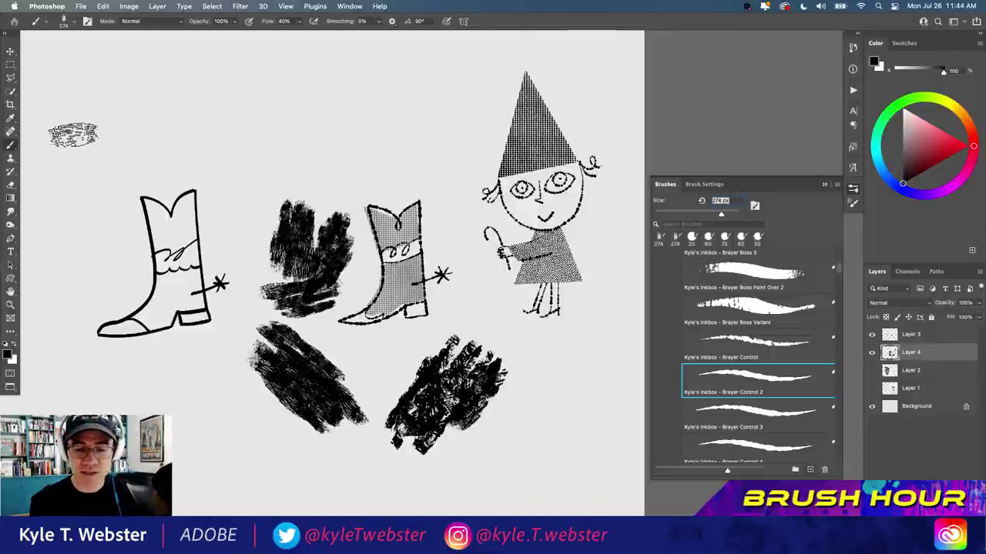
pyautogui.click(735, 416)
pyautogui.moveTo(566, 385); pyautogui.dragTo(523, 448)
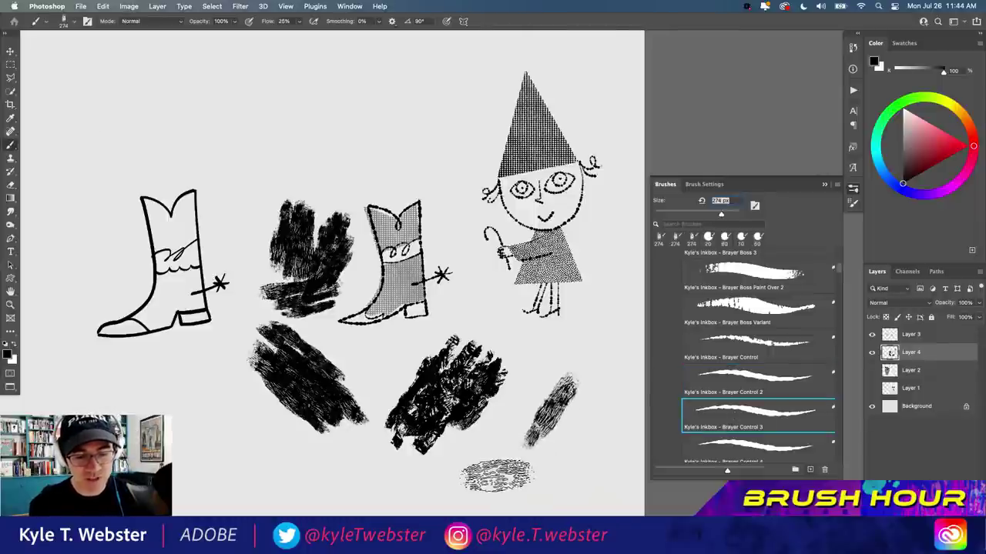
pyautogui.moveTo(596, 435)
pyautogui.mouseDown()
pyautogui.moveTo(555, 446)
pyautogui.moveTo(495, 498)
pyautogui.moveTo(608, 464)
pyautogui.moveTo(516, 506)
pyautogui.moveTo(462, 491)
pyautogui.moveTo(585, 418)
pyautogui.moveTo(612, 420)
pyautogui.mouseUp()
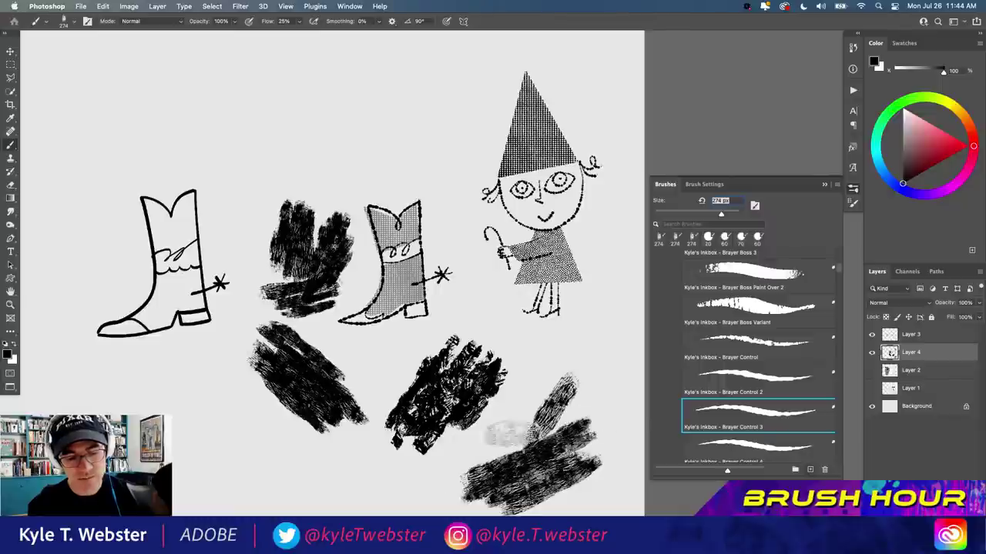
# - Undo the brayer test strokes, including a trial stroke under the gnome's feet
pyautogui.press('super+z')
pyautogui.press('super+z')
pyautogui.press('super+z')
pyautogui.press('super+z')
pyautogui.press('super+z')
pyautogui.press('super+z')
pyautogui.press('super+z')
pyautogui.press('super+z')
pyautogui.press('super+z')
pyautogui.press('super+z')
pyautogui.press('super+z')
pyautogui.press('super+z')
pyautogui.press('super+z')
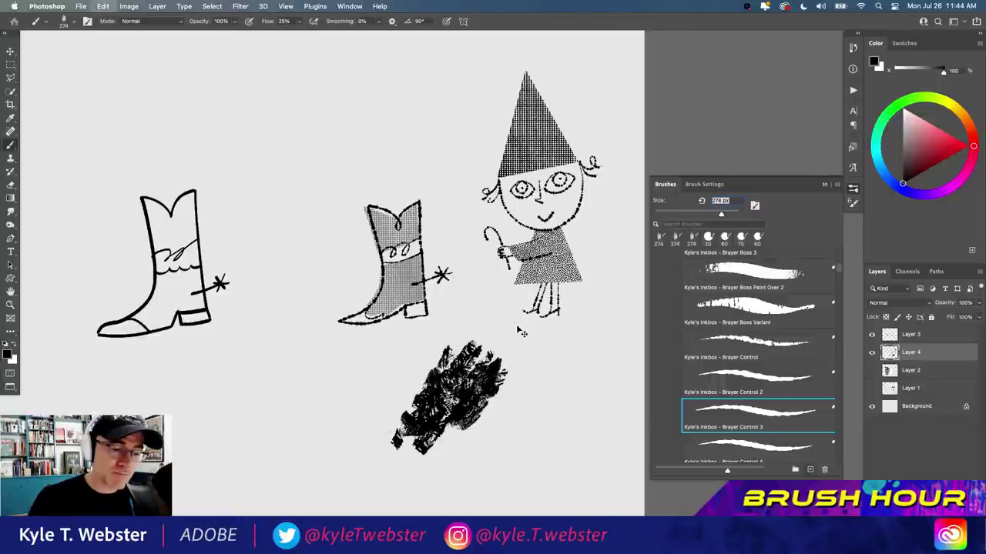
pyautogui.press('super+z')
pyautogui.press('super+z')
pyautogui.press('super+z')
pyautogui.press('super+z')
pyautogui.press('super+z')
pyautogui.press('super+z')
pyautogui.press('super+z')
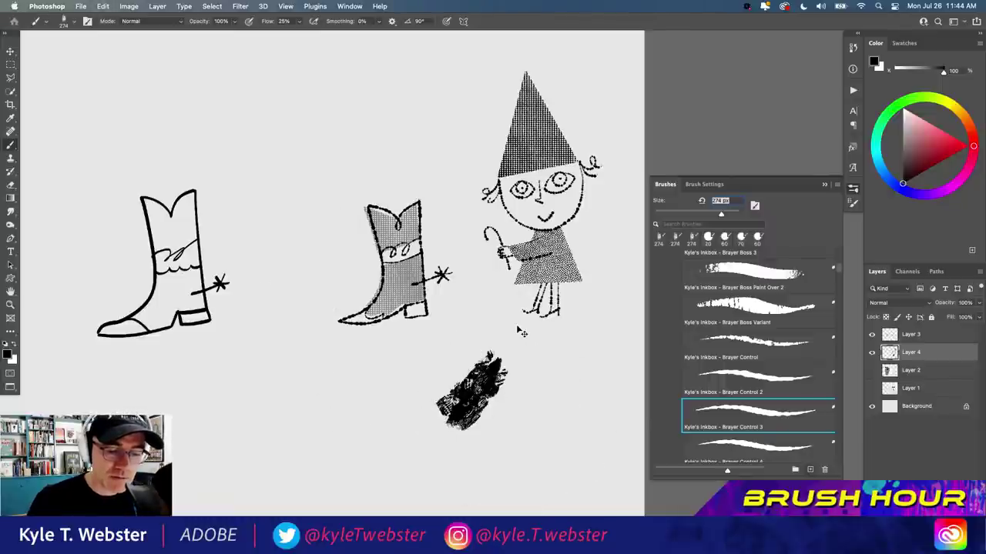
pyautogui.moveTo(519, 331); pyautogui.dragTo(555, 319)
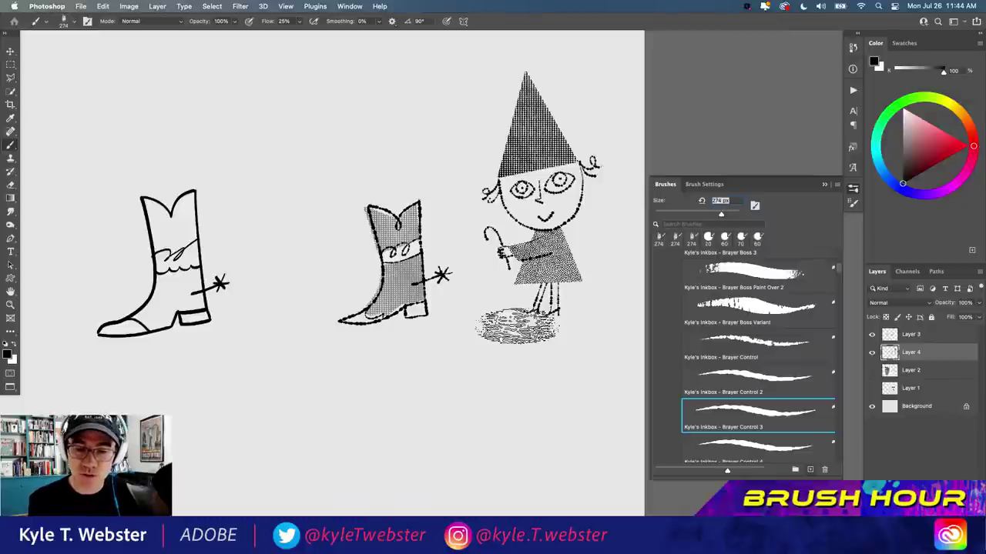
pyautogui.press('super+z')
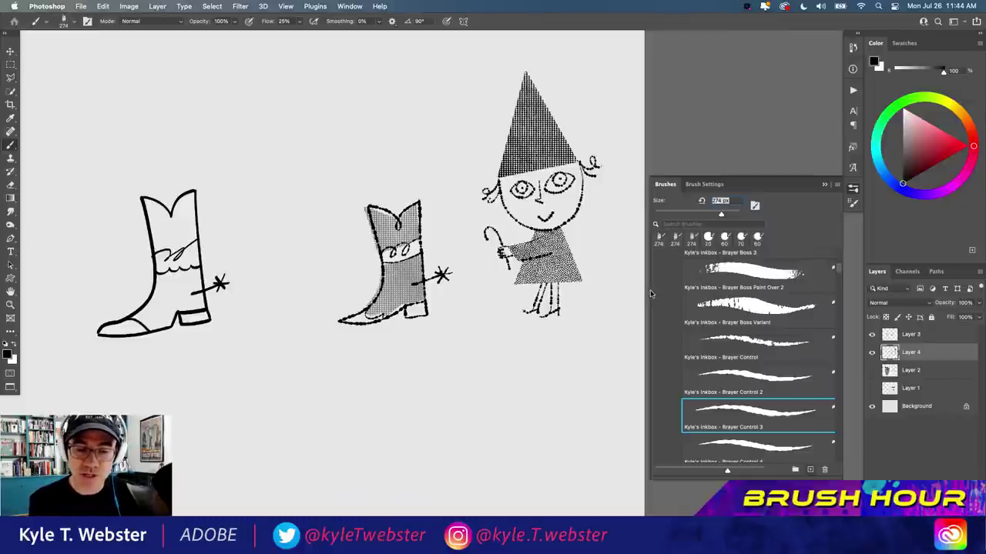
# - Enable Texture in Brush Settings for Brayer Control 3 and return to the brush presets
pyautogui.click(696, 186)
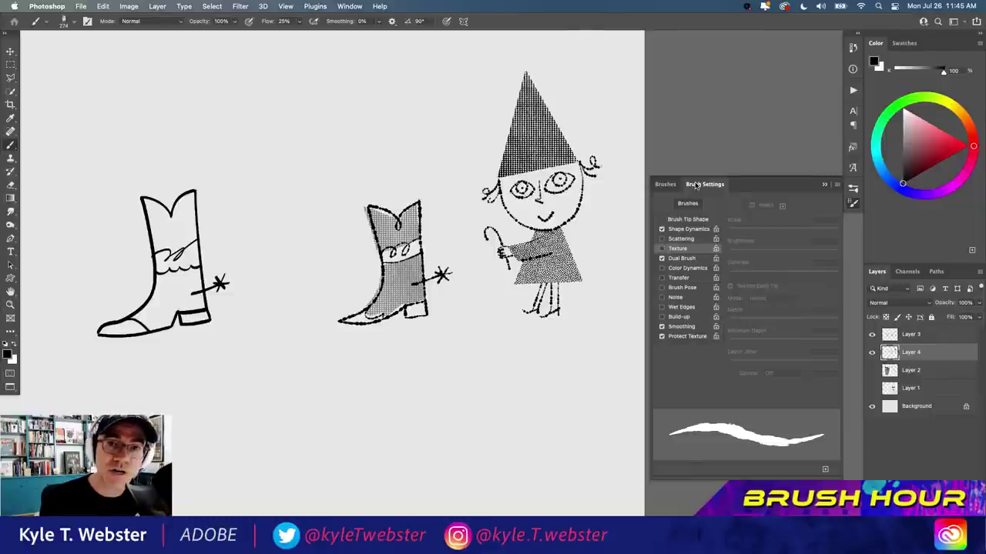
pyautogui.click(678, 247)
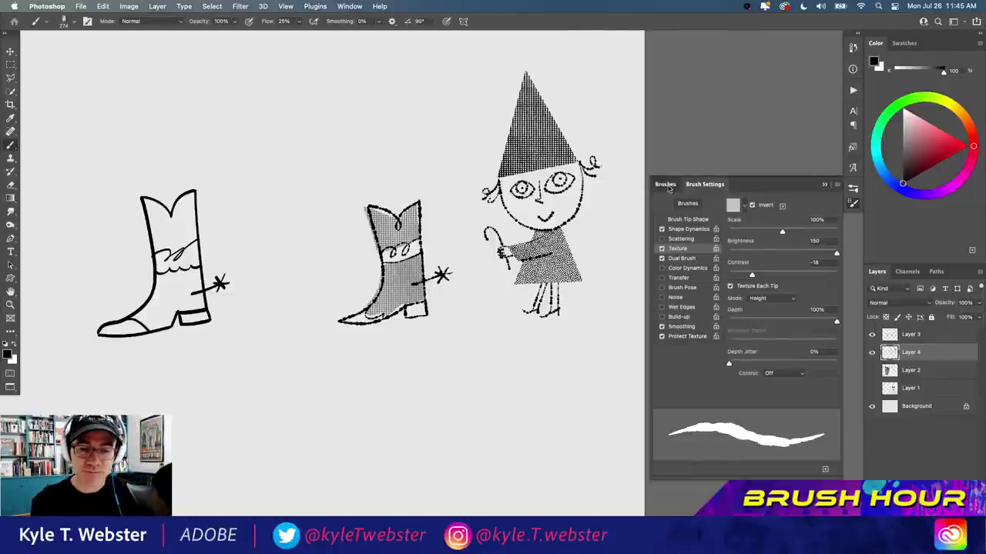
pyautogui.click(665, 184)
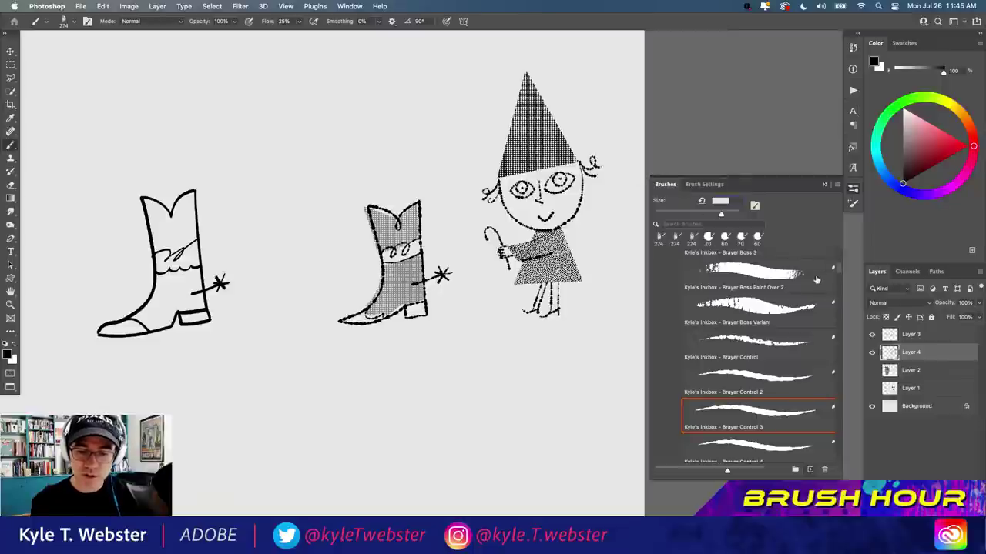
# - Test the Brayer Boss Variant brush and save its texture as the pattern 'kyle brayer 2k17'
pyautogui.click(752, 304)
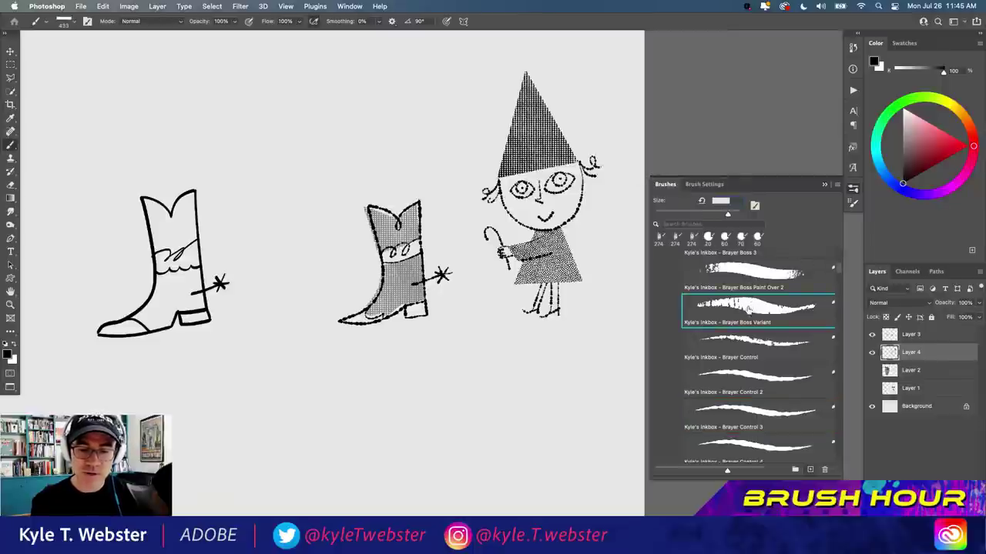
pyautogui.moveTo(441, 398)
pyautogui.mouseDown()
pyautogui.moveTo(440, 454)
pyautogui.moveTo(378, 387)
pyautogui.moveTo(348, 416)
pyautogui.moveTo(368, 465)
pyautogui.mouseUp()
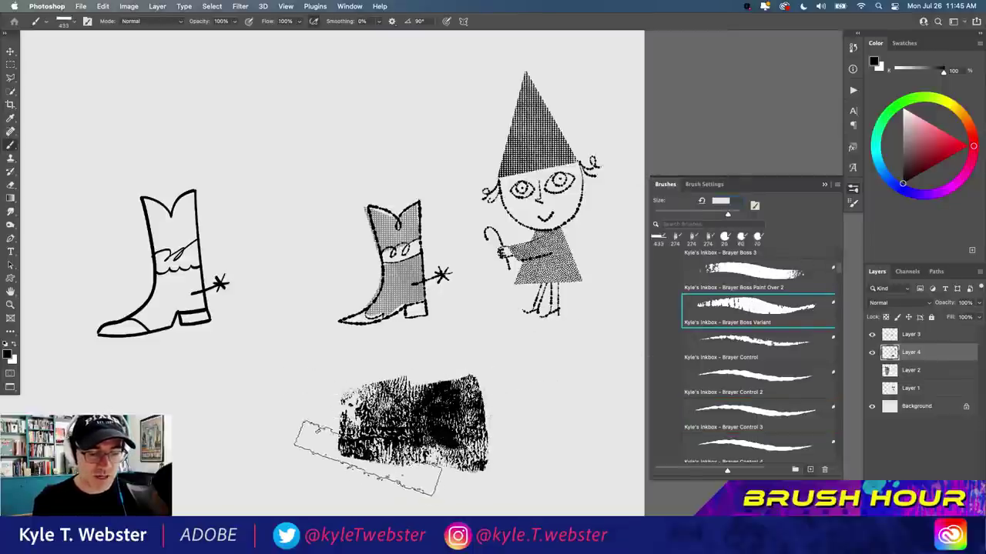
pyautogui.click(696, 184)
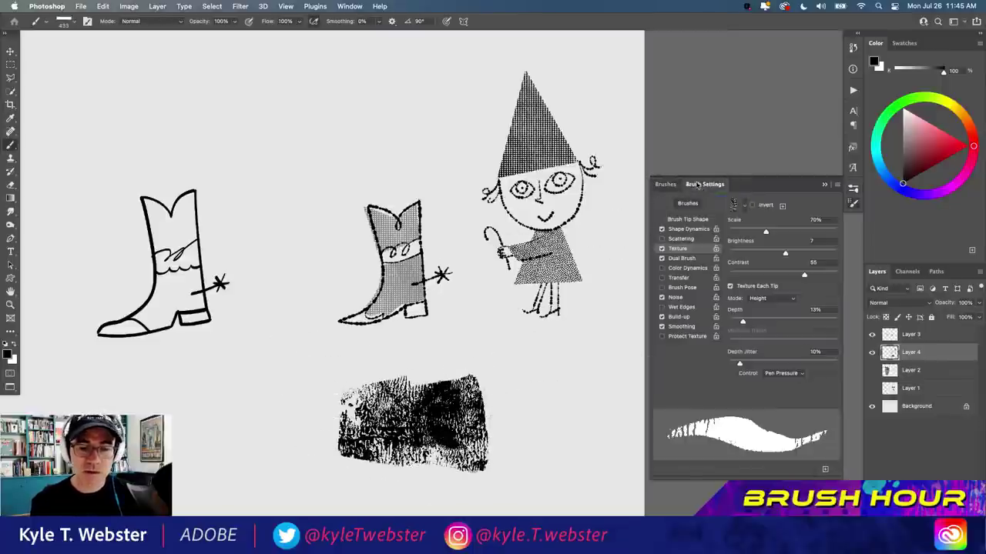
pyautogui.click(744, 206)
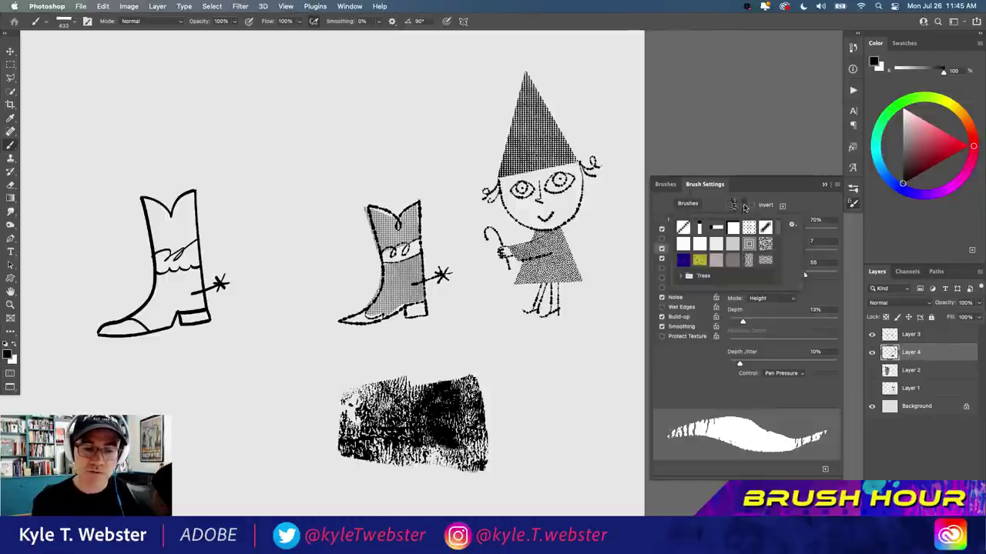
pyautogui.click(793, 223)
pyautogui.click(820, 225)
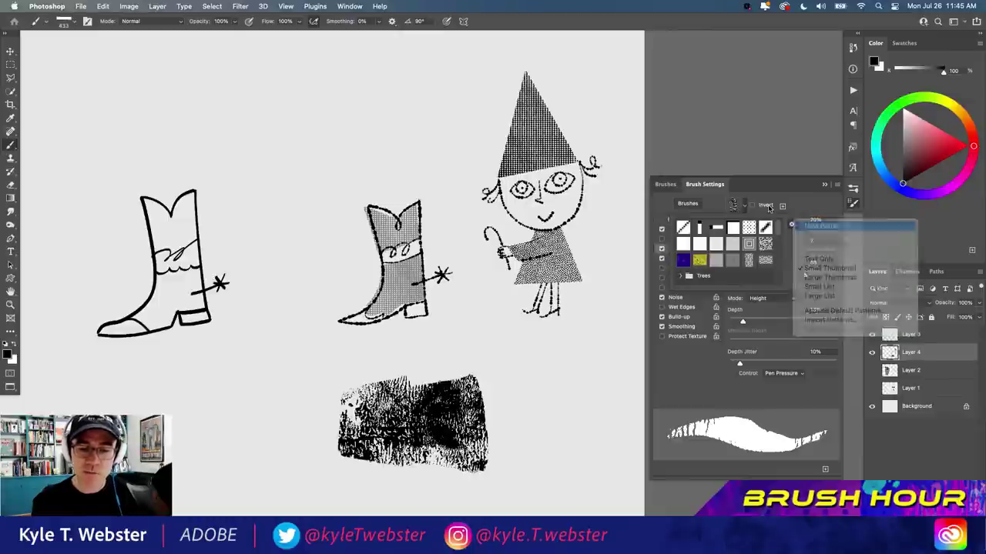
pyautogui.moveTo(67, 241); pyautogui.dragTo(187, 251)
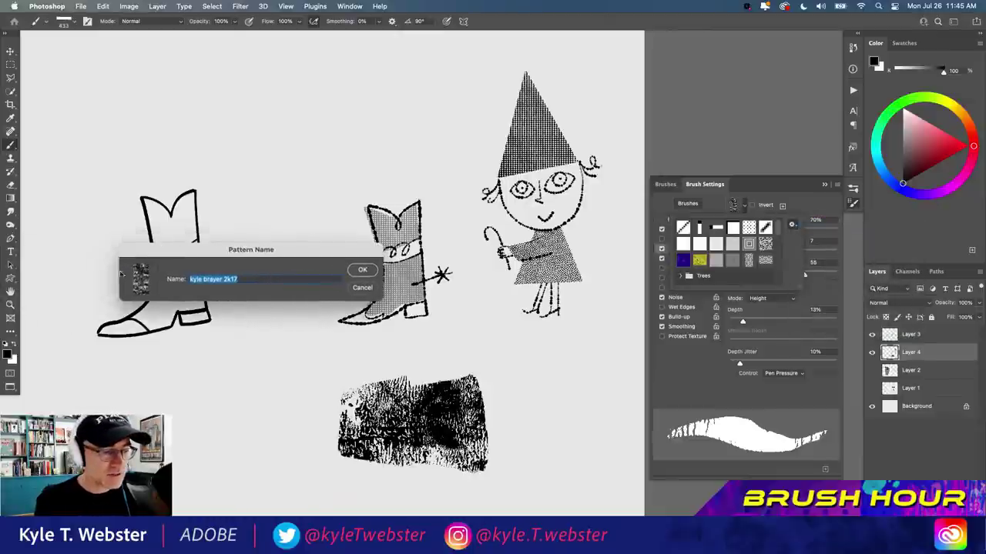
pyautogui.click(361, 269)
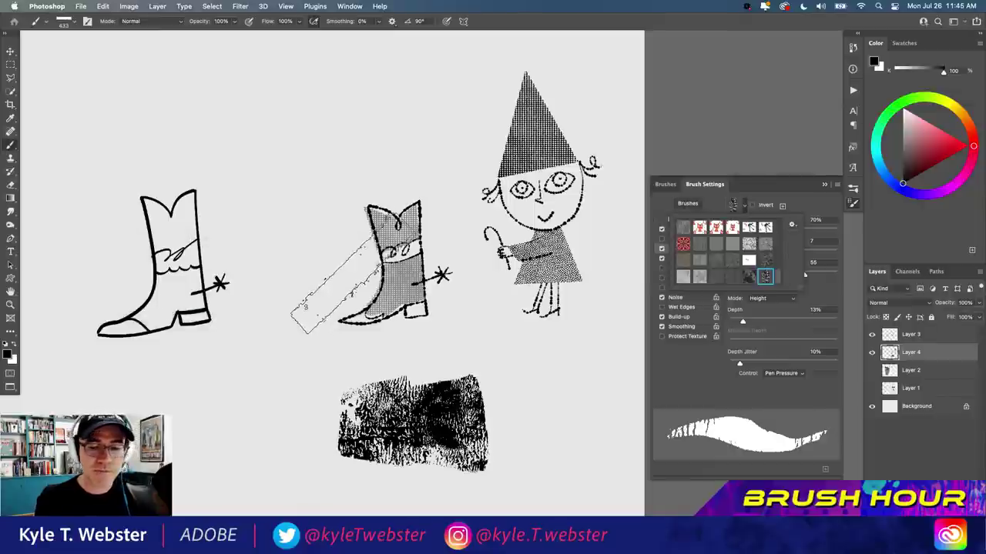
pyautogui.press('super+d')
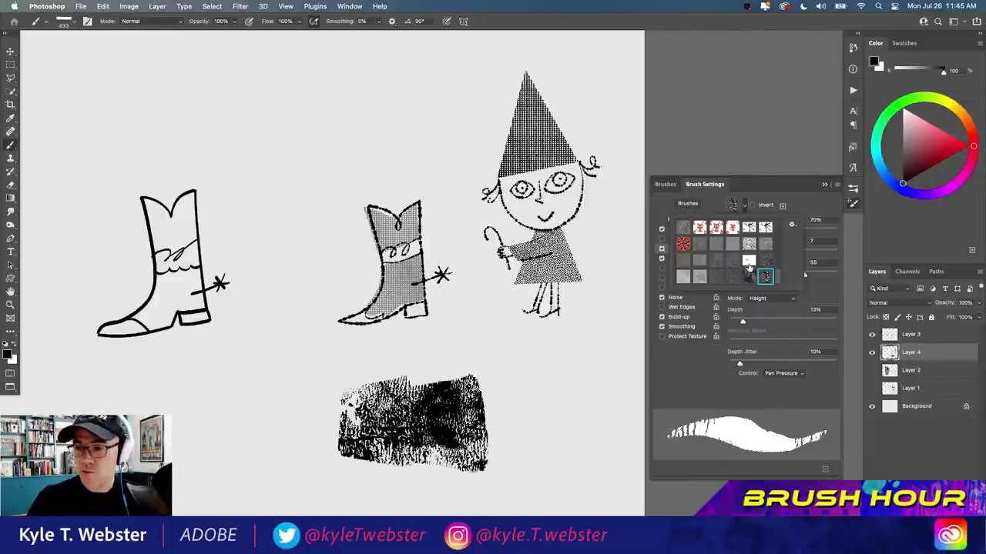
pyautogui.doubleClick(748, 266)
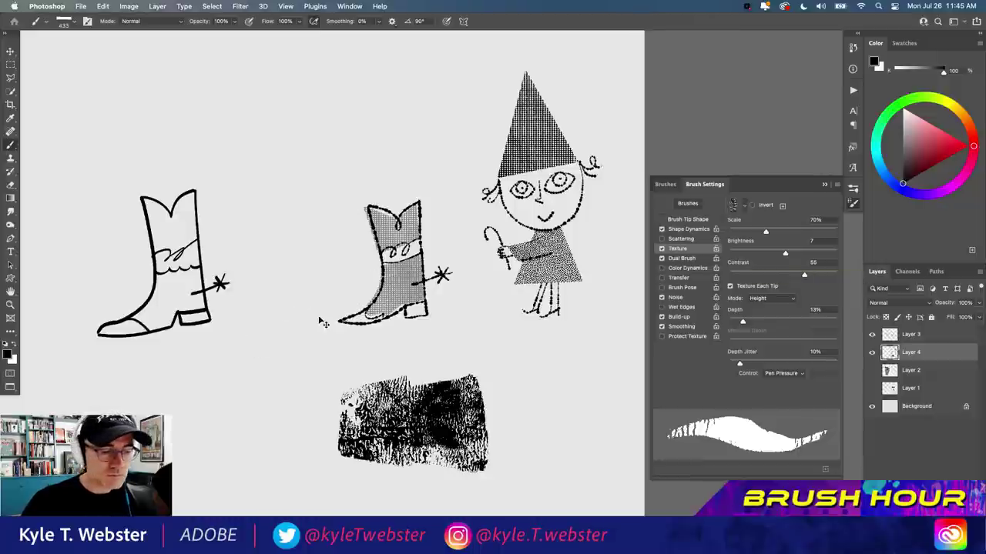
# - Create a new document at the default size
pyautogui.click(10, 52)
pyautogui.press('super+n')
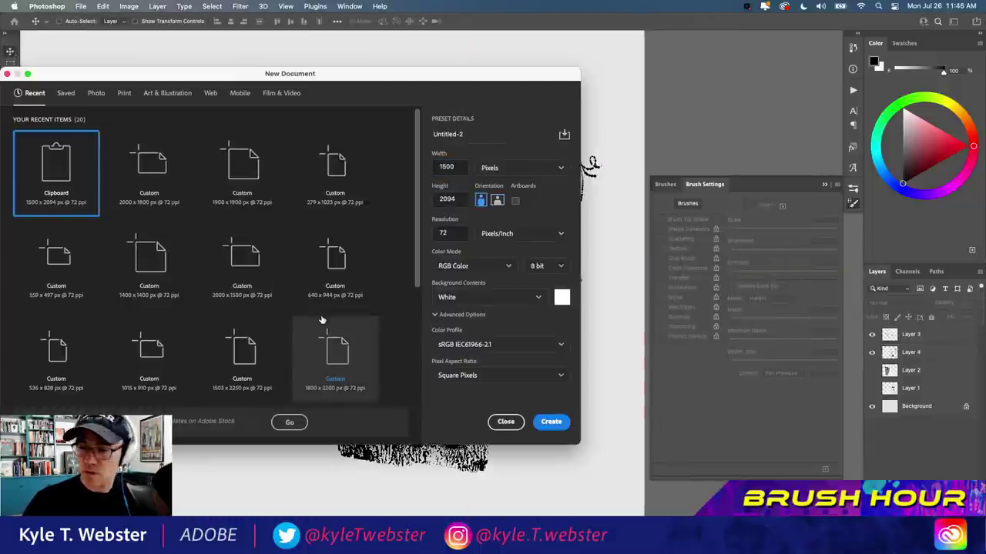
pyautogui.press('Return')
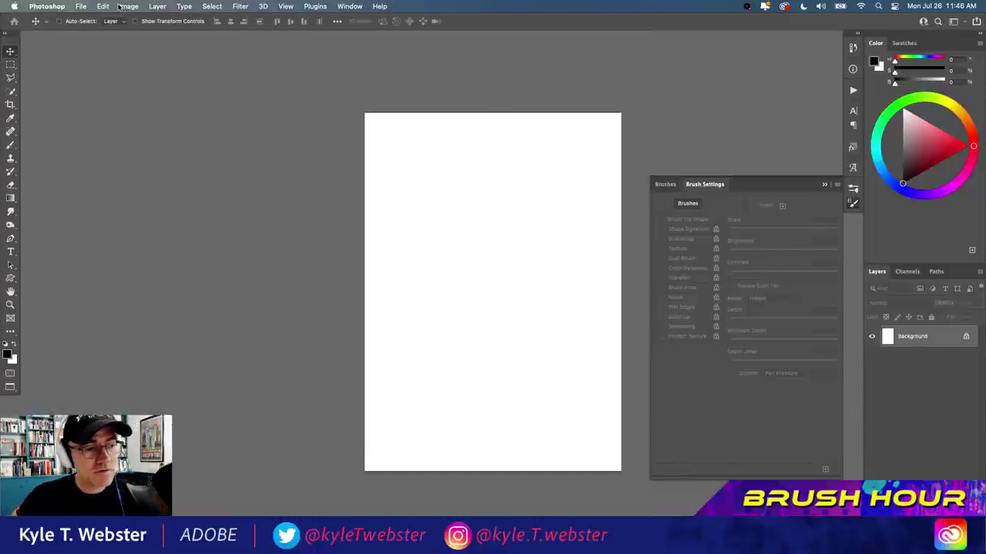
# - Fill the new document with the kyle brayer 2k17 pattern
pyautogui.click(104, 7)
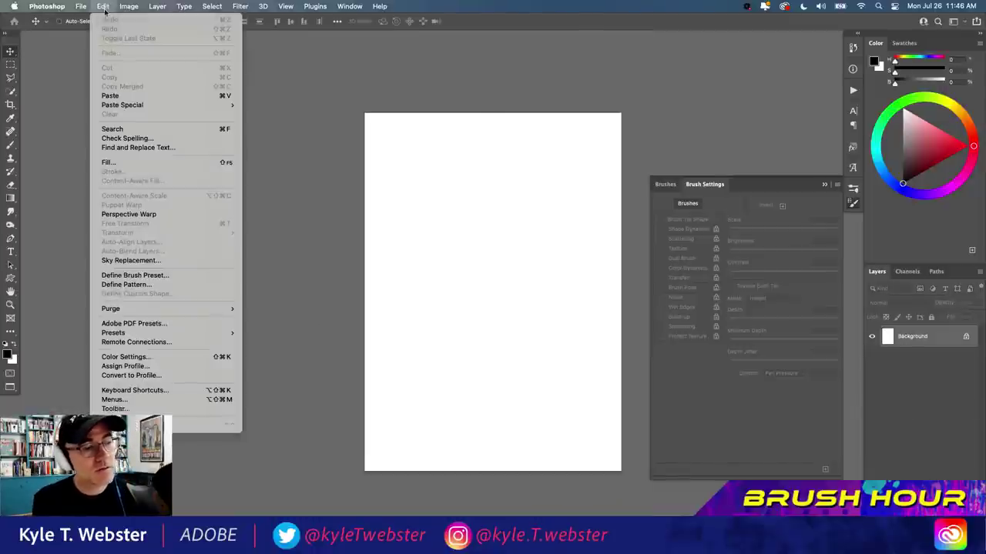
pyautogui.click(116, 164)
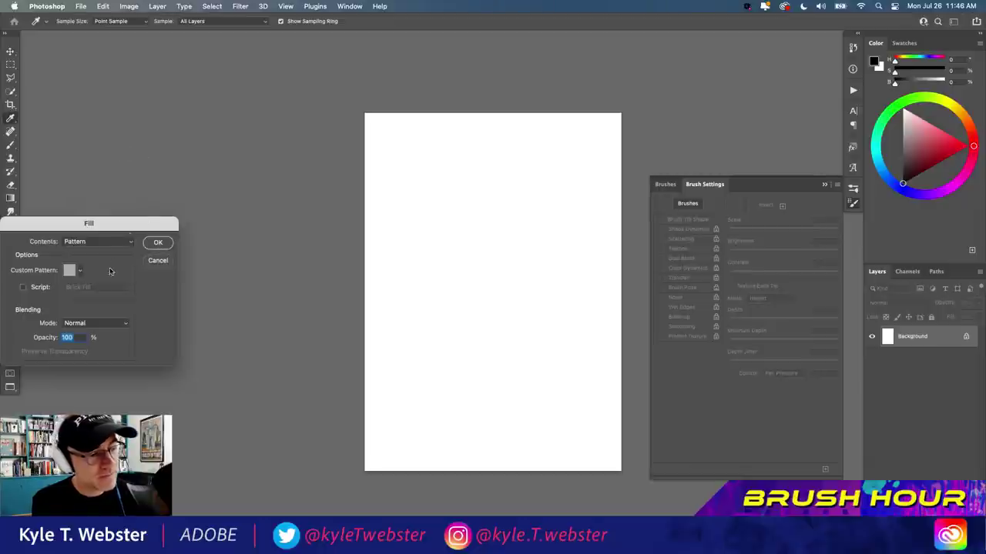
pyautogui.click(79, 273)
pyautogui.click(100, 341)
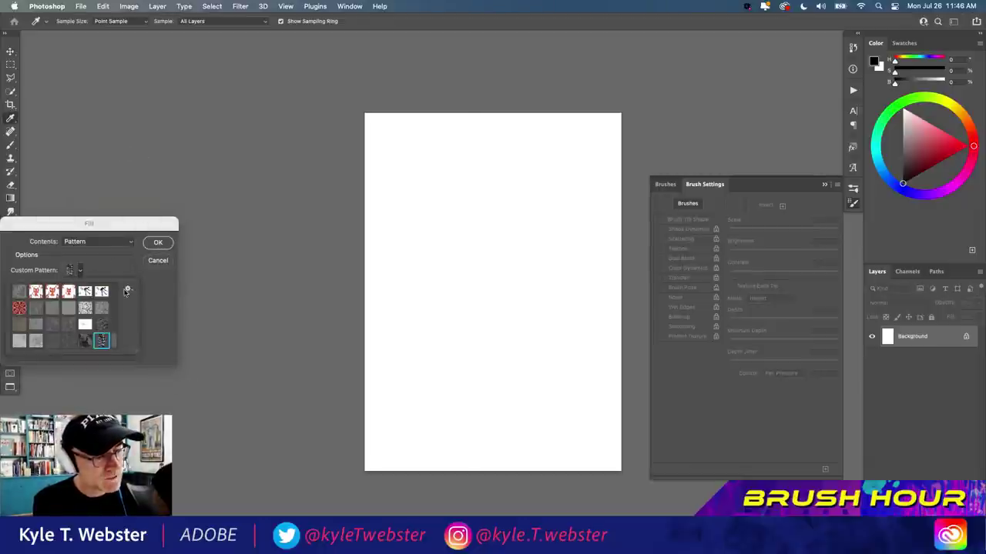
pyautogui.click(157, 242)
pyautogui.press('v')
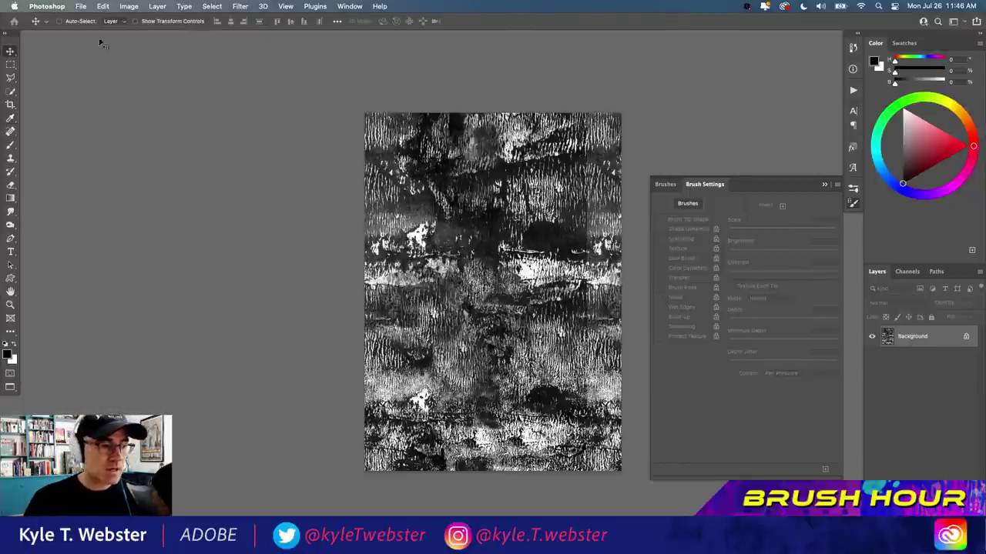
# - Reopen the Fill dialog to check the pattern, then cancel without changes
pyautogui.click(80, 6)
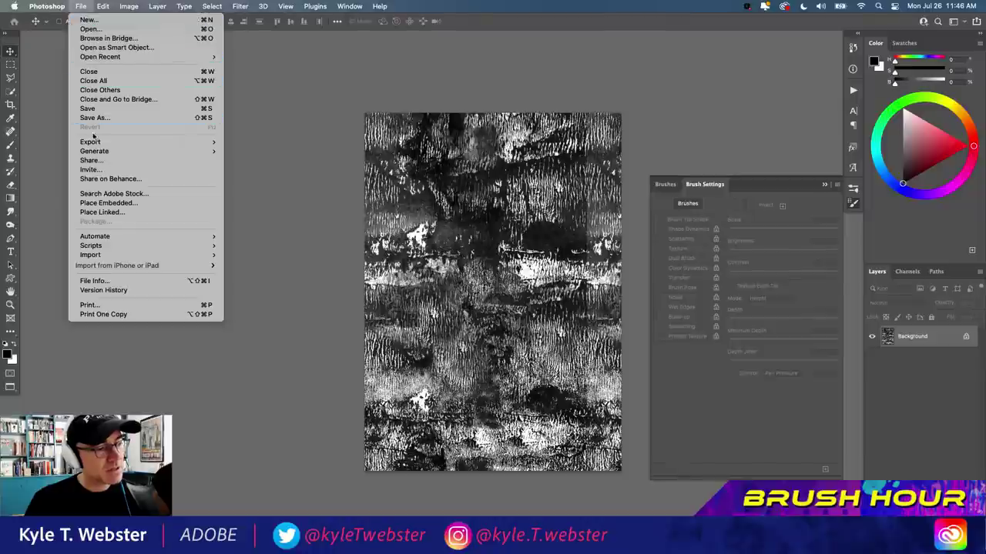
pyautogui.moveTo(92, 142)
pyautogui.moveTo(103, 6)
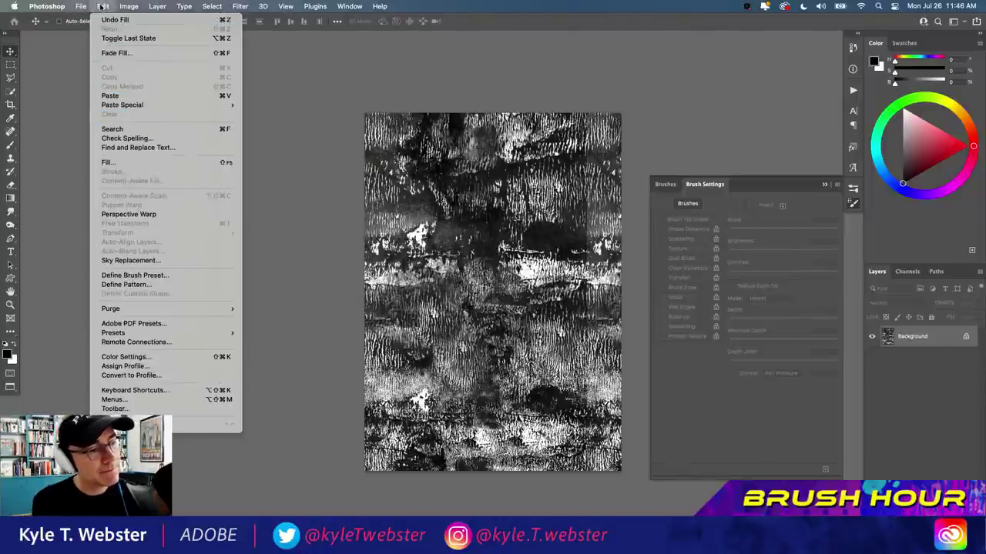
pyautogui.click(109, 163)
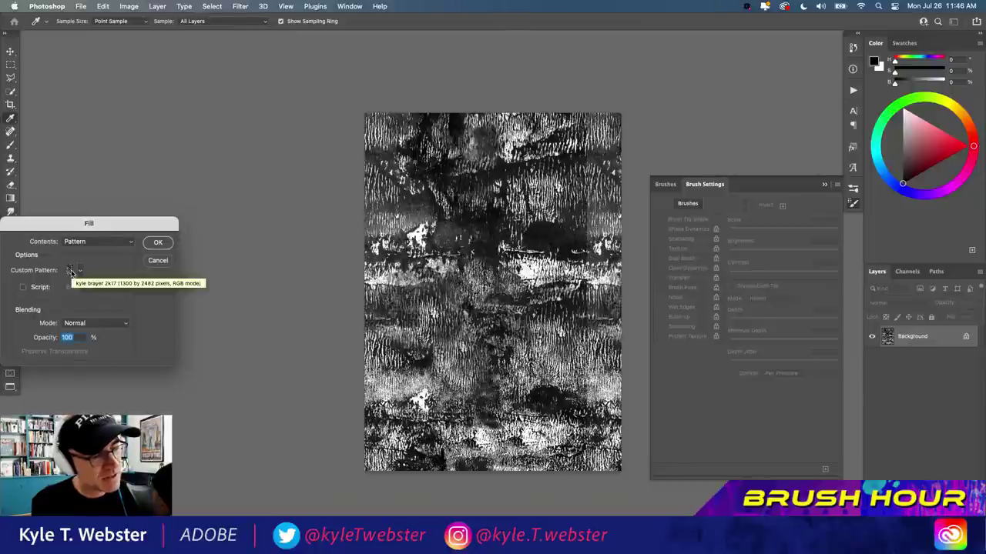
pyautogui.click(157, 260)
# - Create a new blank document with width 1300 and height 2482 pixels
pyautogui.press('v')
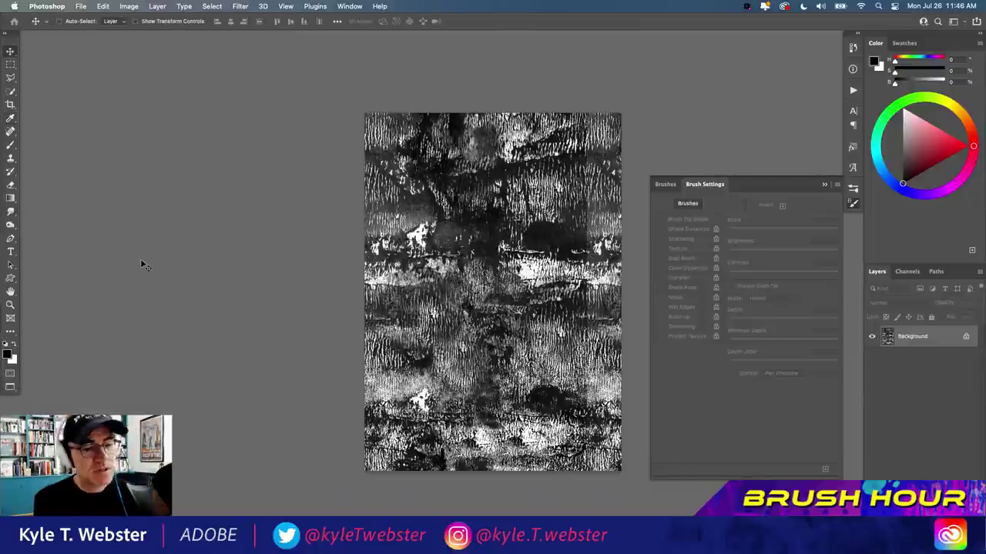
pyautogui.press('super+n')
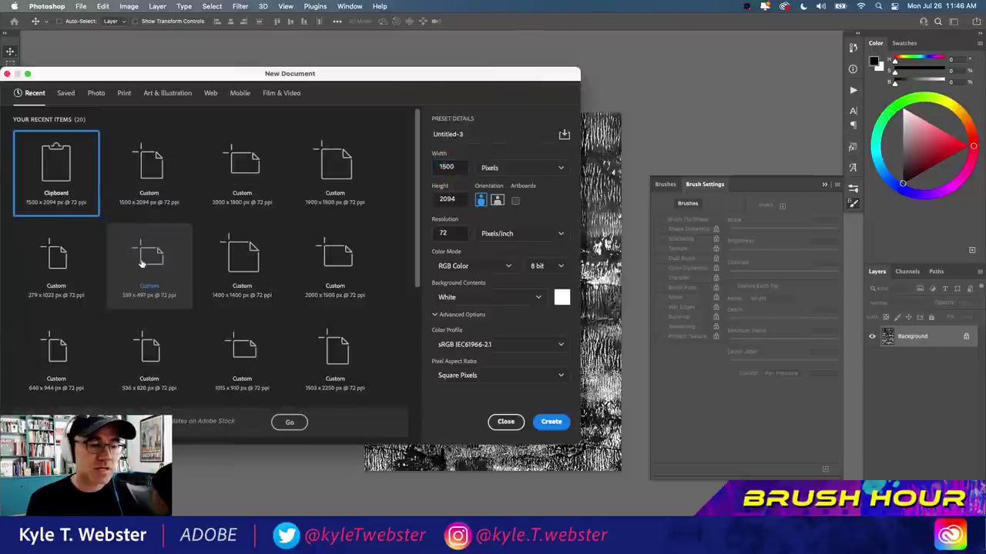
pyautogui.doubleClick(442, 166)
pyautogui.write('13')
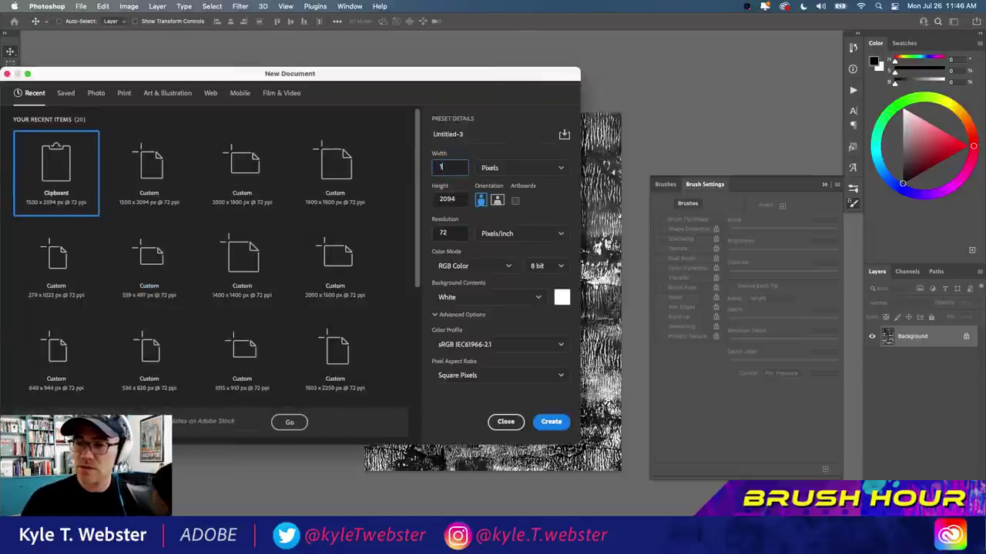
pyautogui.press('Tab')
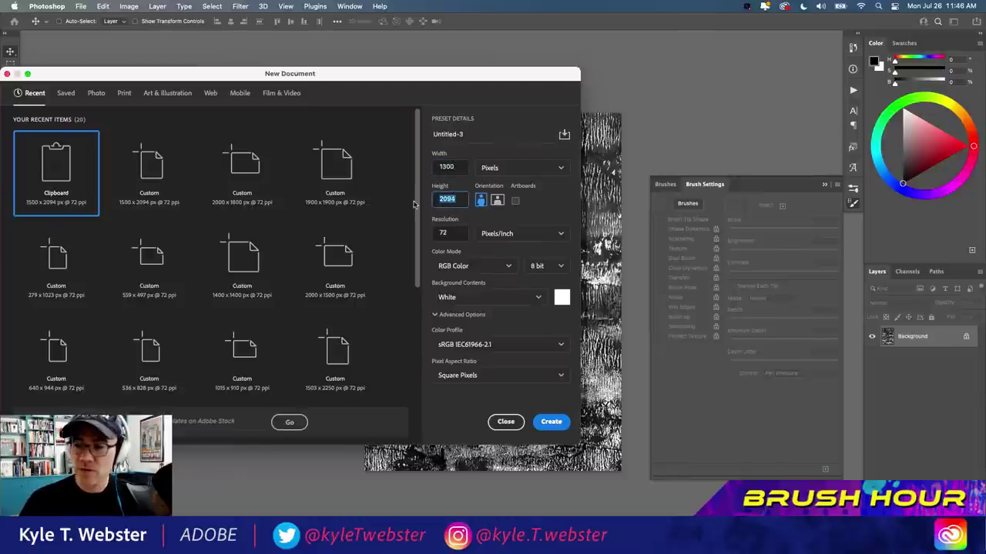
pyautogui.write('2')
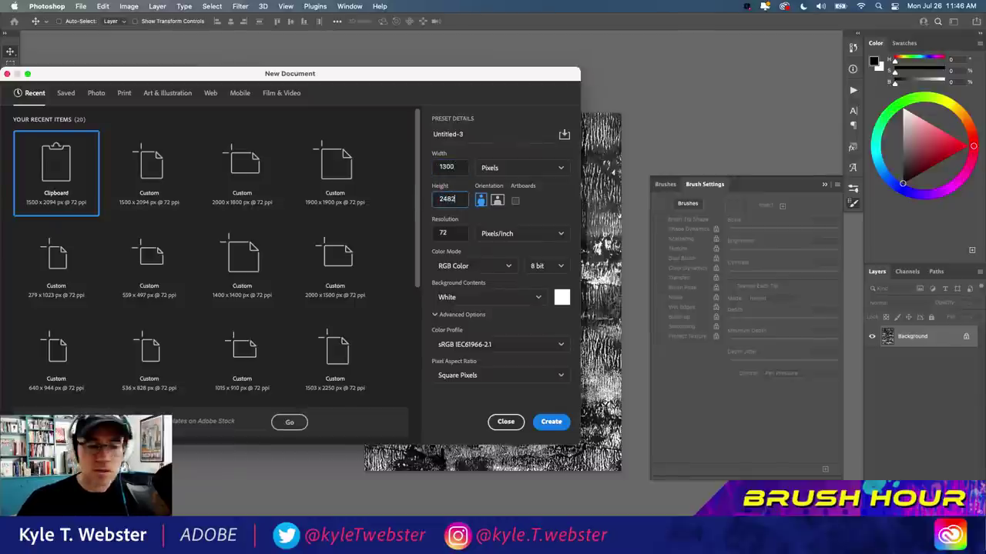
pyautogui.press('Return')
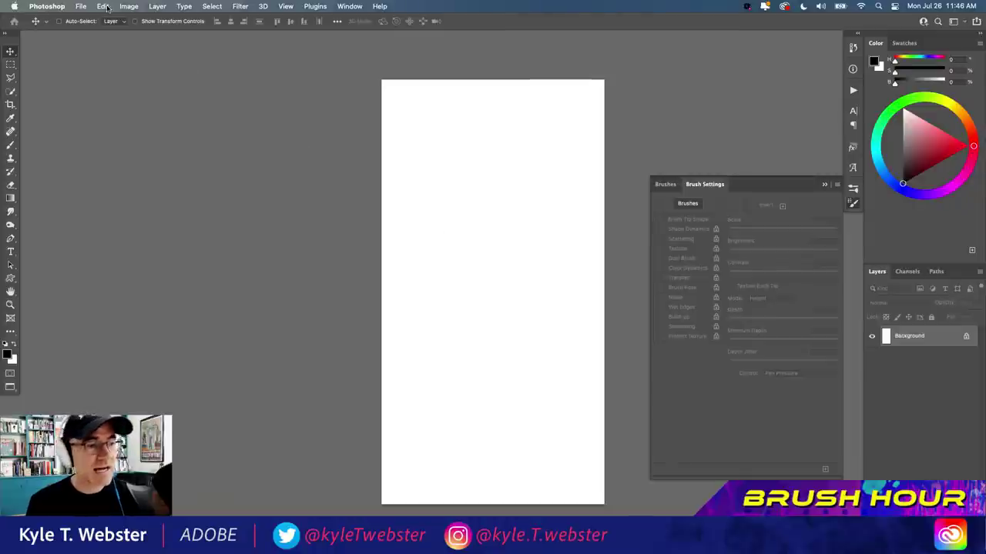
# - Fill the blank portrait document with the black-and-white texture pattern
pyautogui.click(102, 6)
pyautogui.click(107, 163)
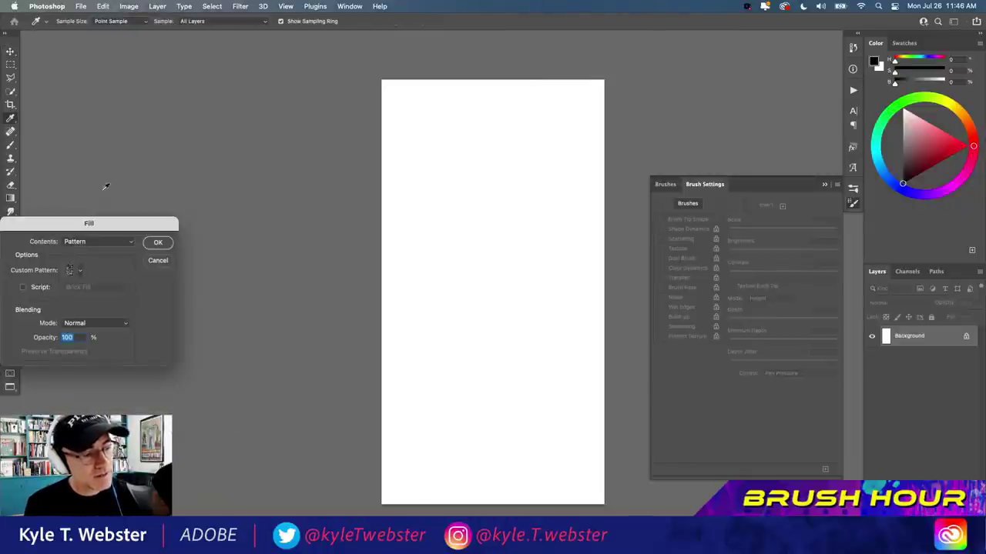
pyautogui.click(158, 244)
pyautogui.press('v')
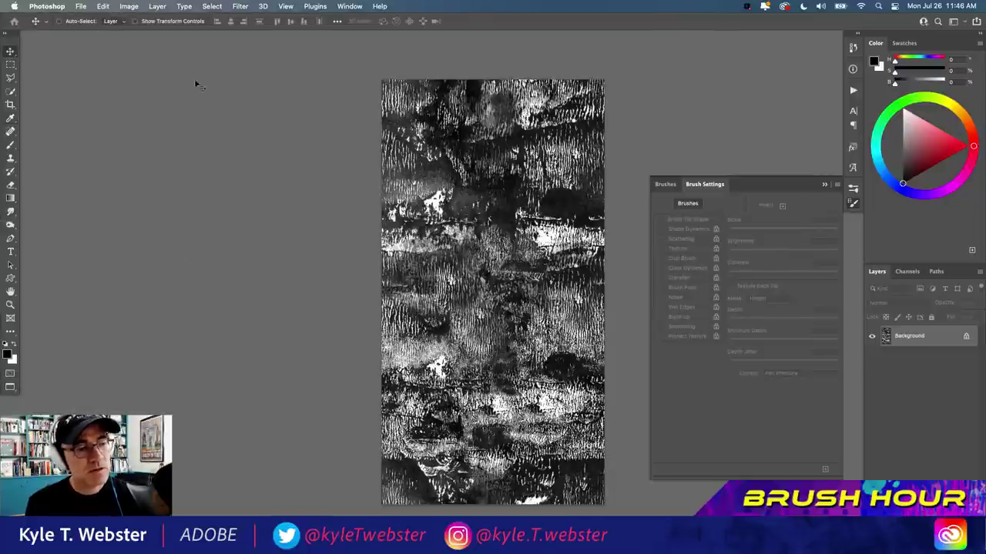
# - Rotate the canvas 90° clockwise to landscape, then close the wide document without saving
pyautogui.click(103, 6)
pyautogui.moveTo(124, 6)
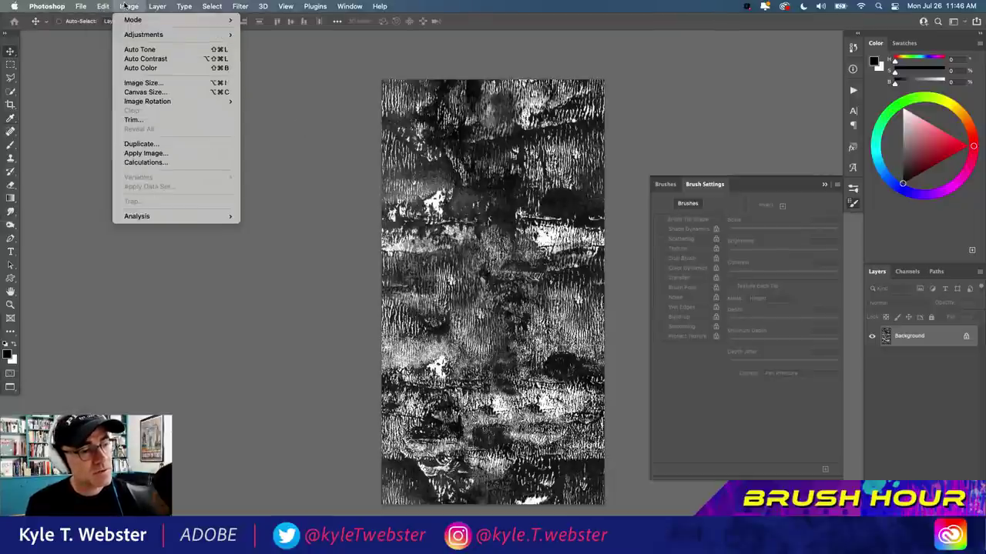
pyautogui.moveTo(129, 103)
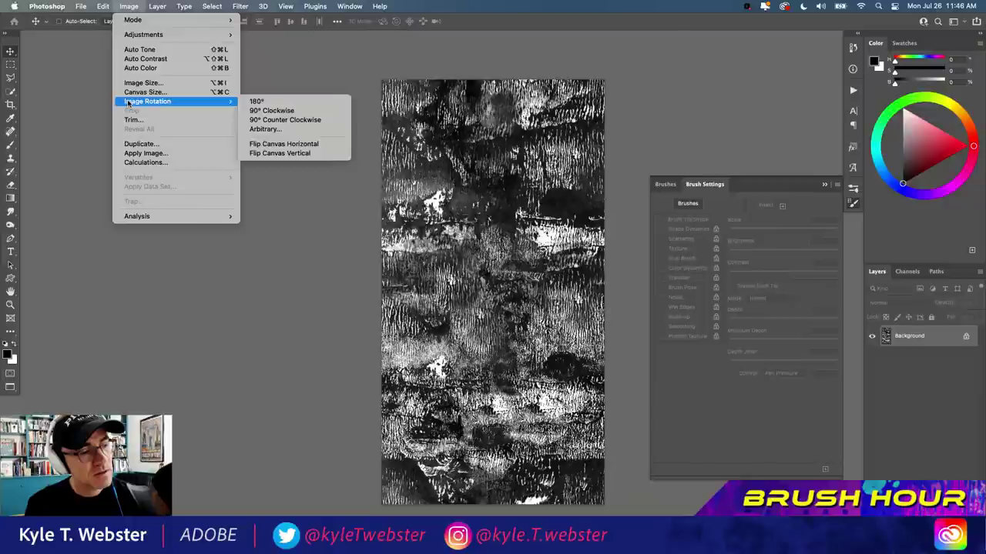
pyautogui.click(260, 110)
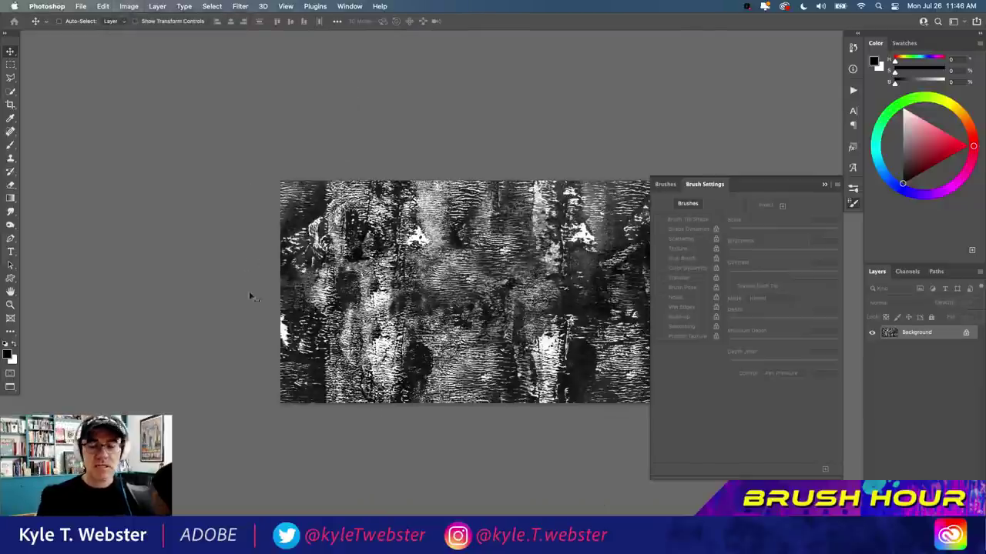
pyautogui.hscroll(5, 236, 213)
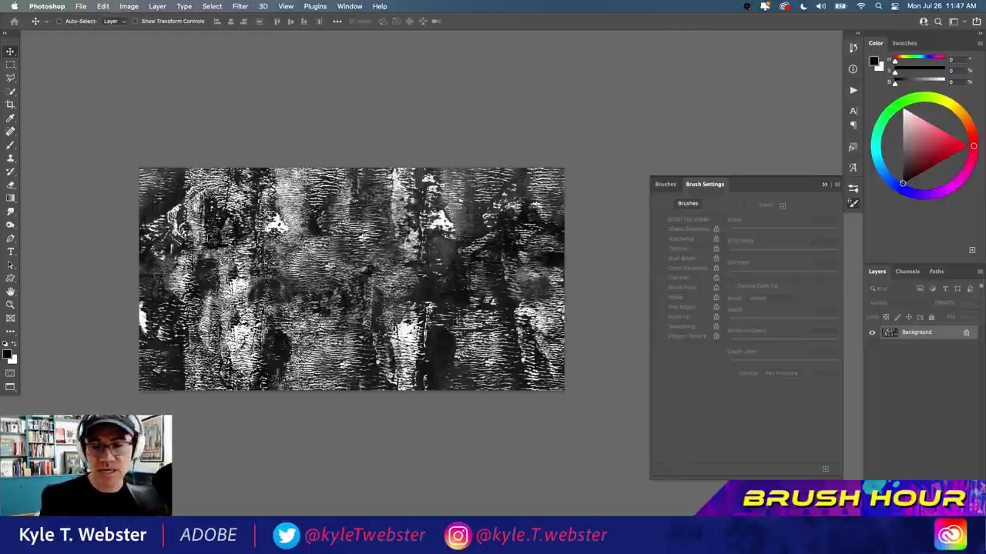
pyautogui.press('super+w')
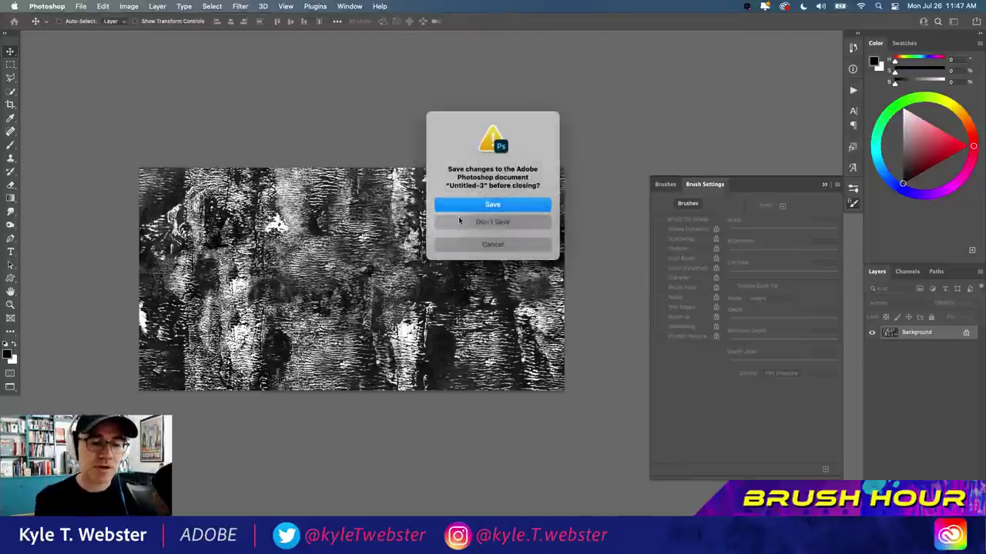
pyautogui.click(455, 221)
# - Close the portrait texture document unsaved and return to the boots-and-gnome drawing with the Brush tool
pyautogui.press('super+w')
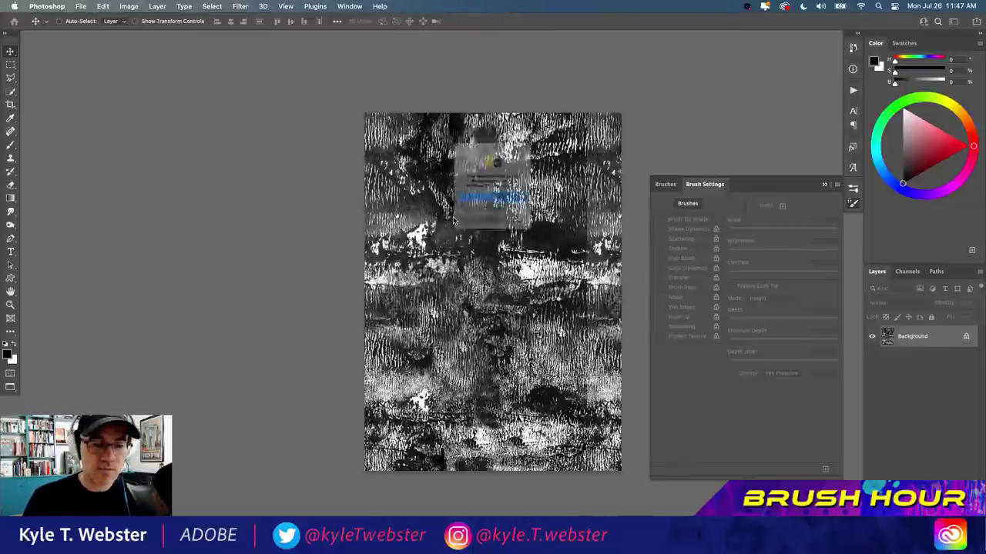
pyautogui.click(472, 223)
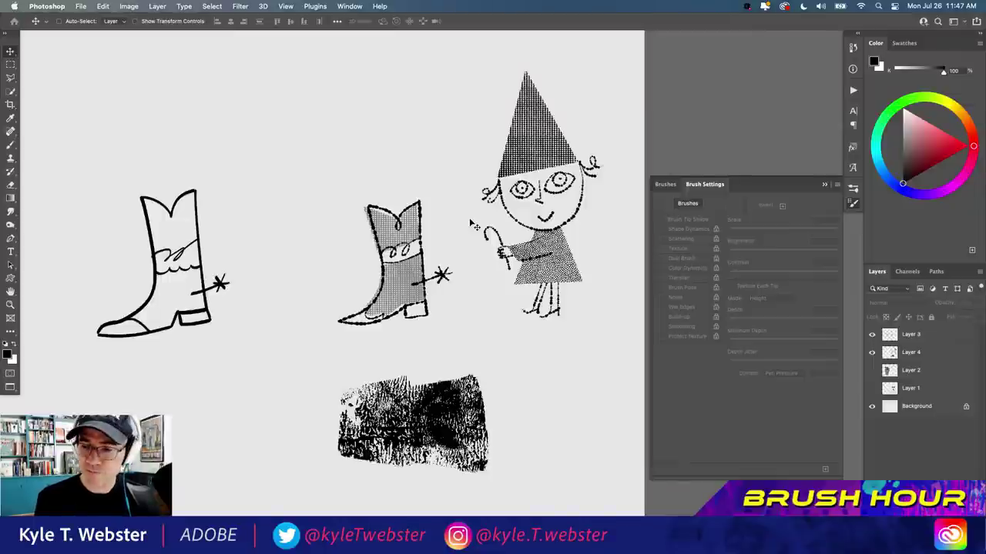
pyautogui.press('b')
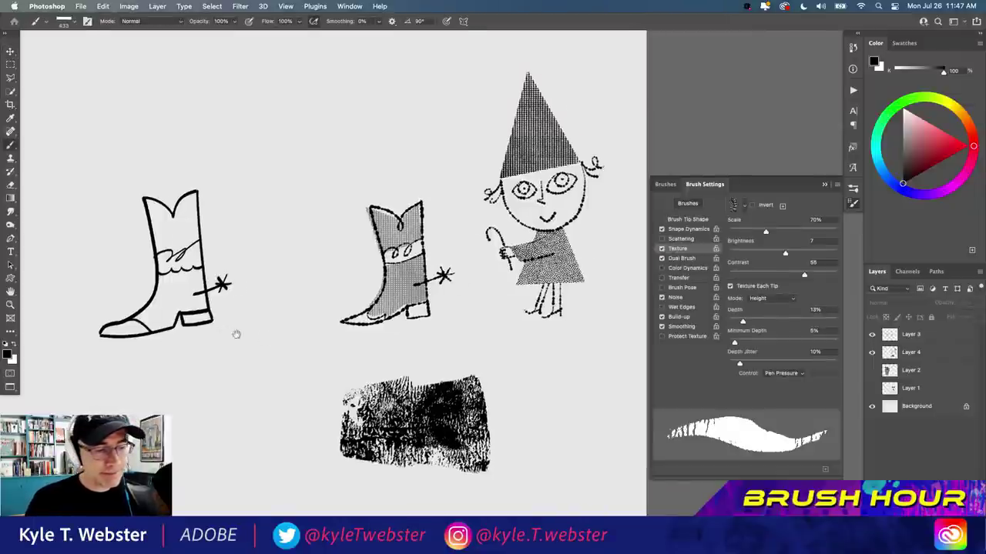
pyautogui.moveTo(235, 334); pyautogui.dragTo(326, 336)
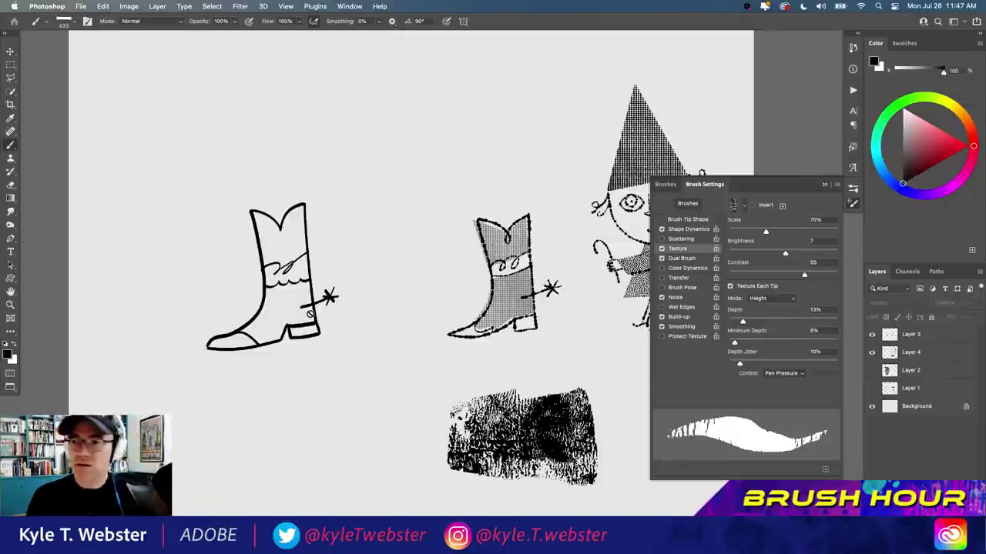
pyautogui.press('super+Tab')
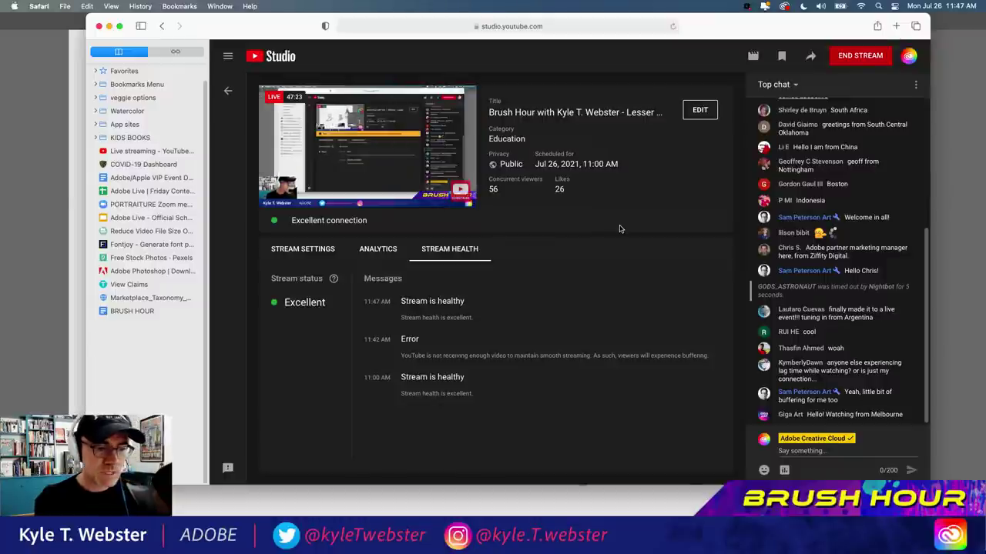
pyautogui.press('super+Tab')
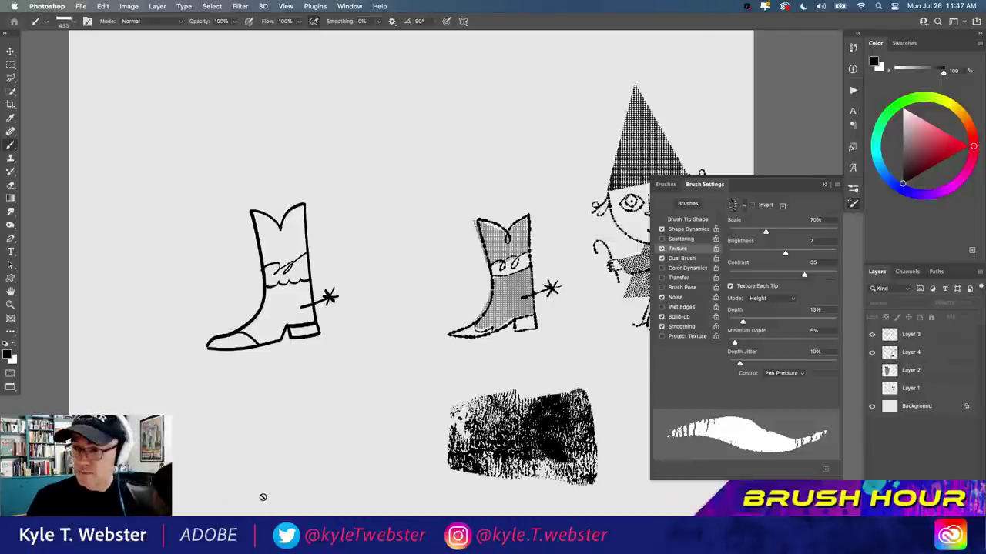
# - Pick Kyle's Runny Inkers 'Blot Bot Perfecto' brush and add a new empty Layer 5
pyautogui.moveTo(311, 268); pyautogui.dragTo(275, 264)
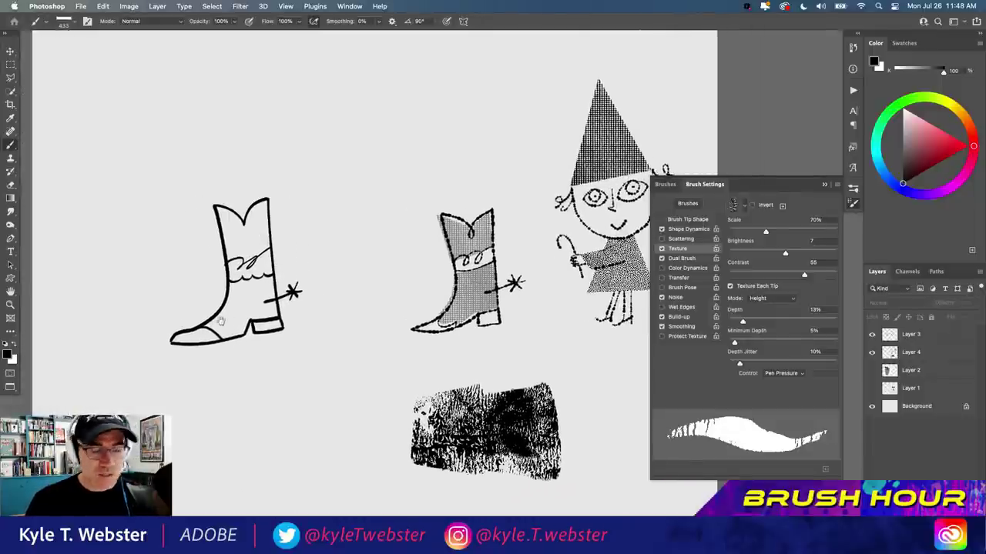
pyautogui.hscroll(-2, 216, 287)
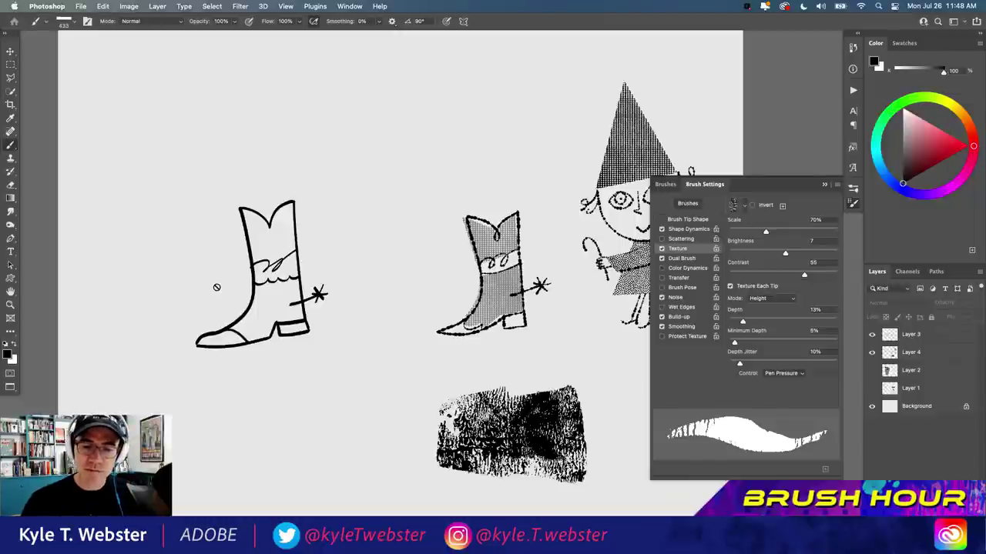
pyautogui.click(824, 185)
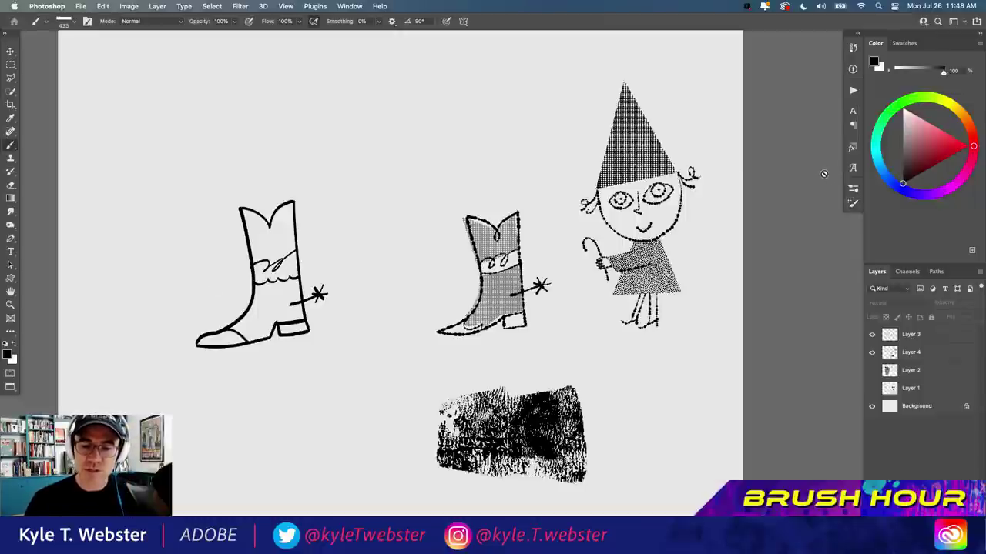
pyautogui.click(852, 189)
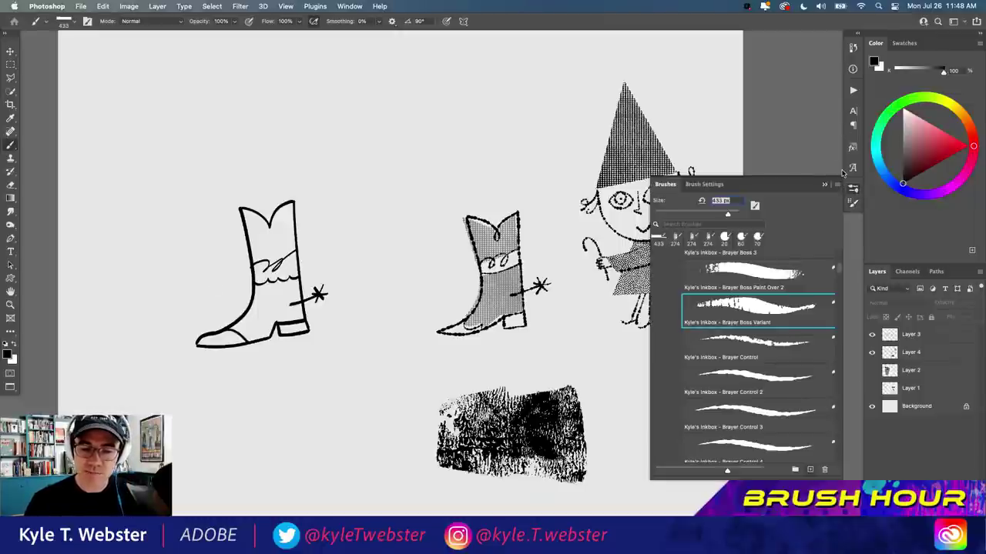
pyautogui.moveTo(839, 270); pyautogui.dragTo(838, 245)
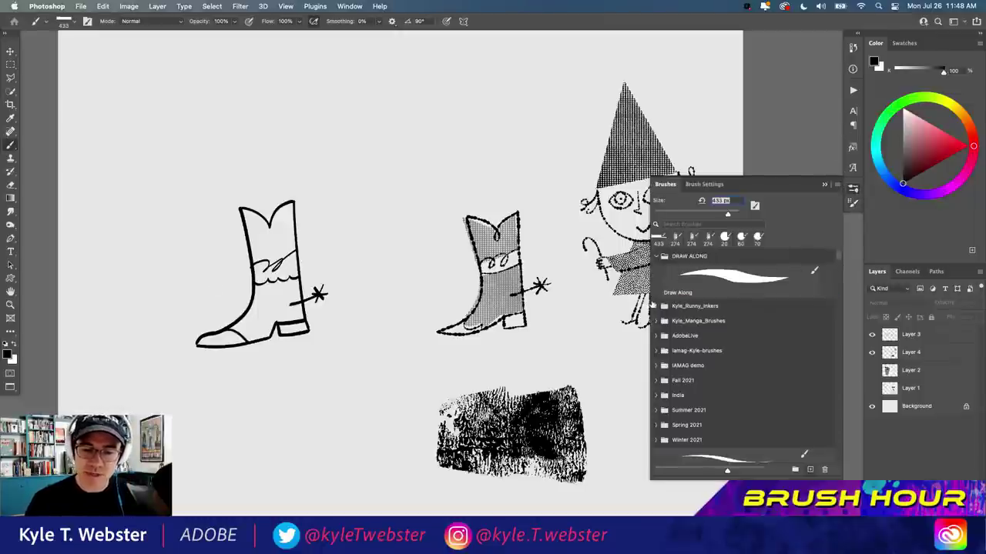
pyautogui.click(658, 257)
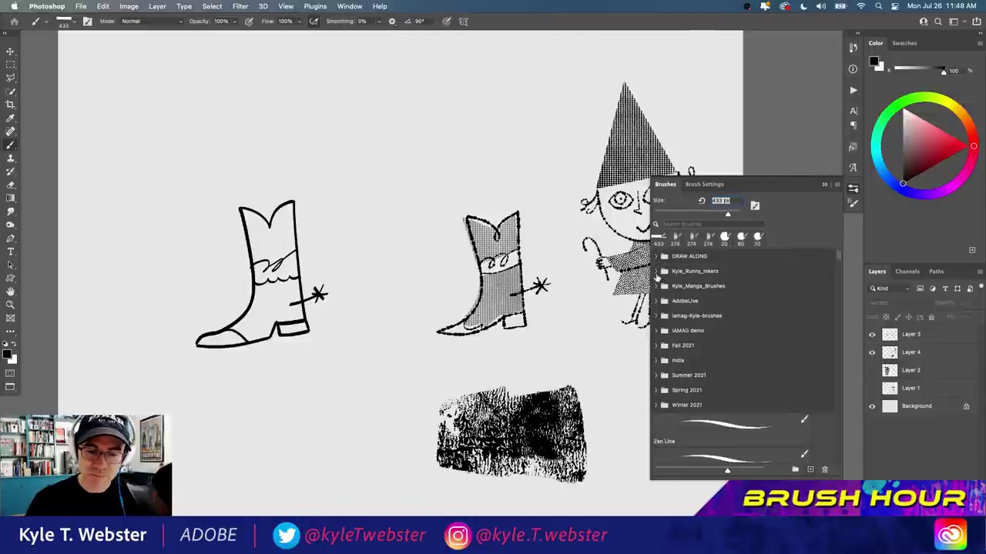
pyautogui.click(658, 273)
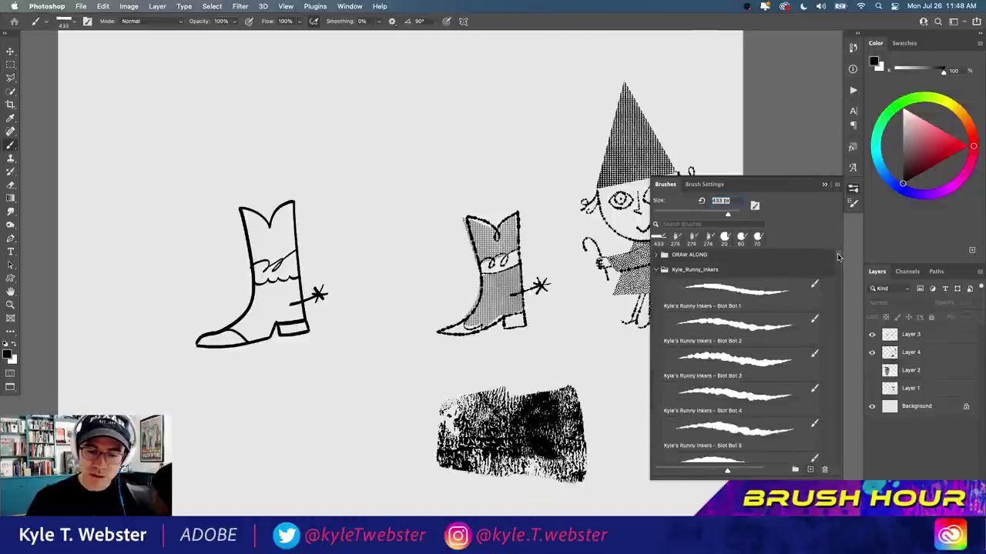
pyautogui.scroll(-5, 837, 255)
pyautogui.click(719, 379)
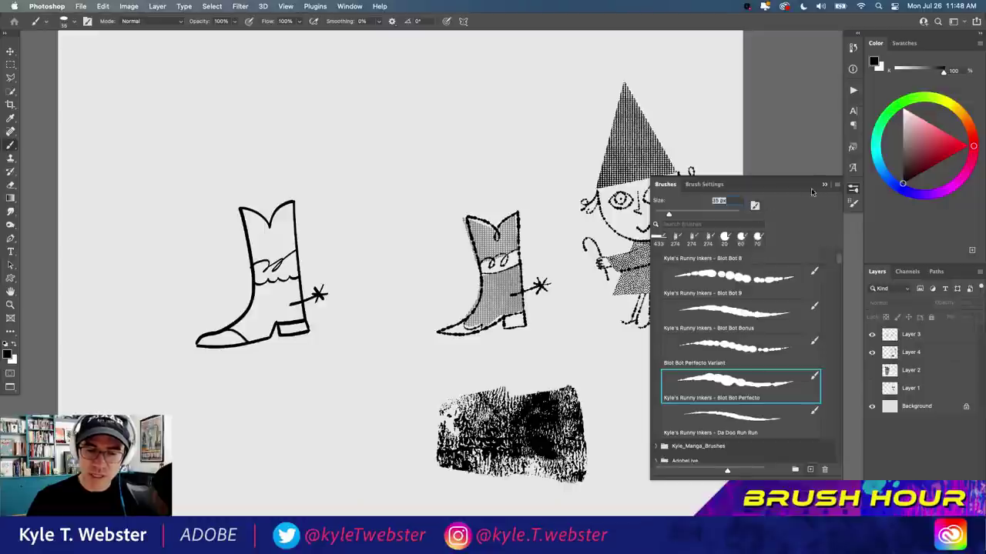
pyautogui.click(824, 185)
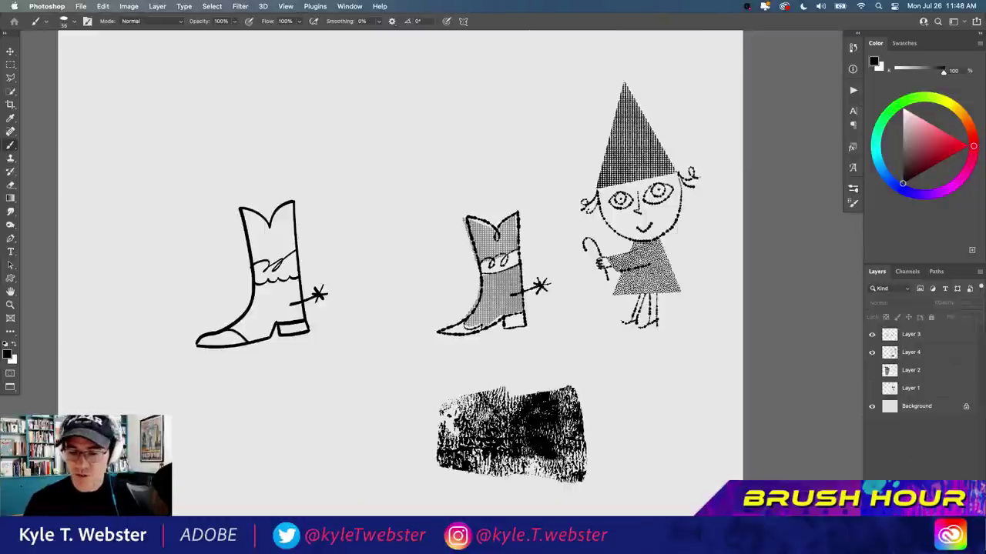
pyautogui.press('super+alt+shift+n')
pyautogui.press('super+a')
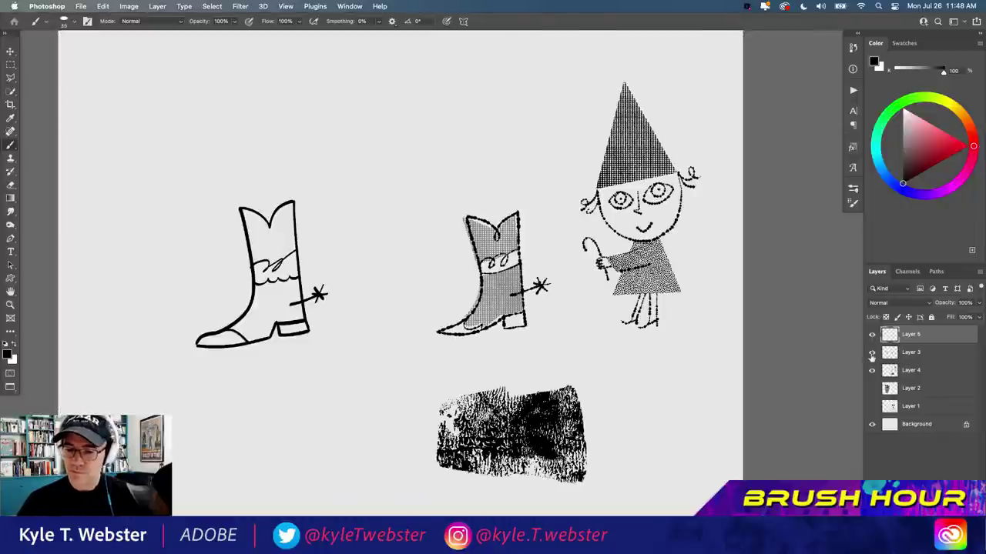
# - Hide Layer 3 and Layer 4, zoom in, and paint then undo a test stroke
pyautogui.moveTo(872, 353); pyautogui.dragTo(872, 365)
pyautogui.press('super+plus')
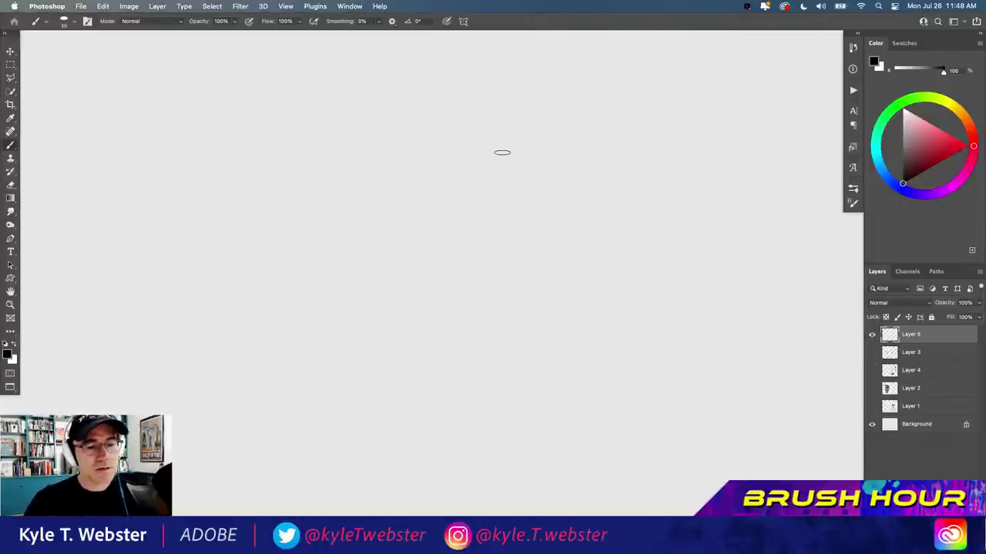
pyautogui.moveTo(501, 154)
pyautogui.mouseDown()
pyautogui.moveTo(419, 293)
pyautogui.moveTo(452, 361)
pyautogui.moveTo(477, 228)
pyautogui.moveTo(311, 127)
pyautogui.moveTo(230, 227)
pyautogui.moveTo(306, 315)
pyautogui.moveTo(282, 371)
pyautogui.moveTo(335, 400)
pyautogui.moveTo(340, 459)
pyautogui.mouseUp()
pyautogui.press('super+z')
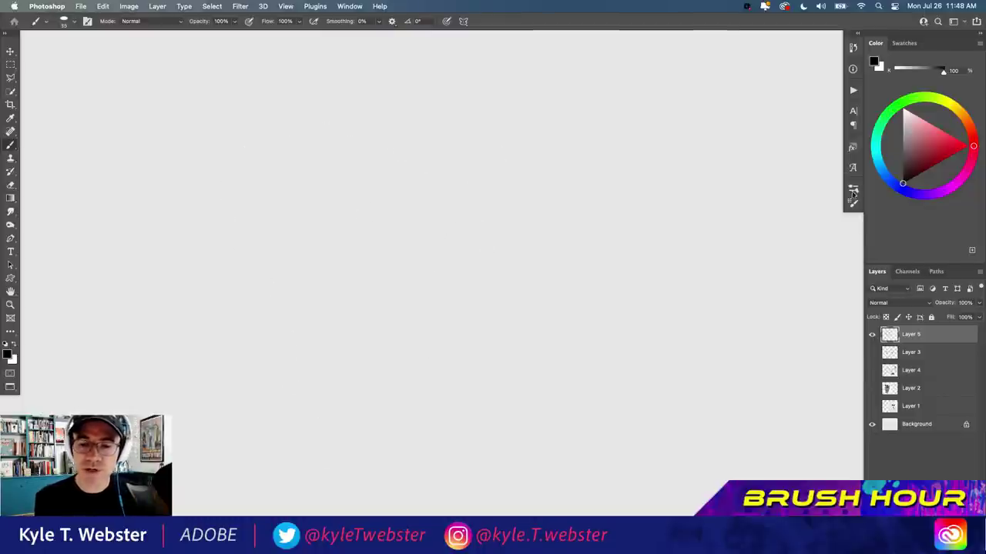
# - Turn on Scattering in the Brush Settings panel
pyautogui.click(853, 188)
pyautogui.click(687, 185)
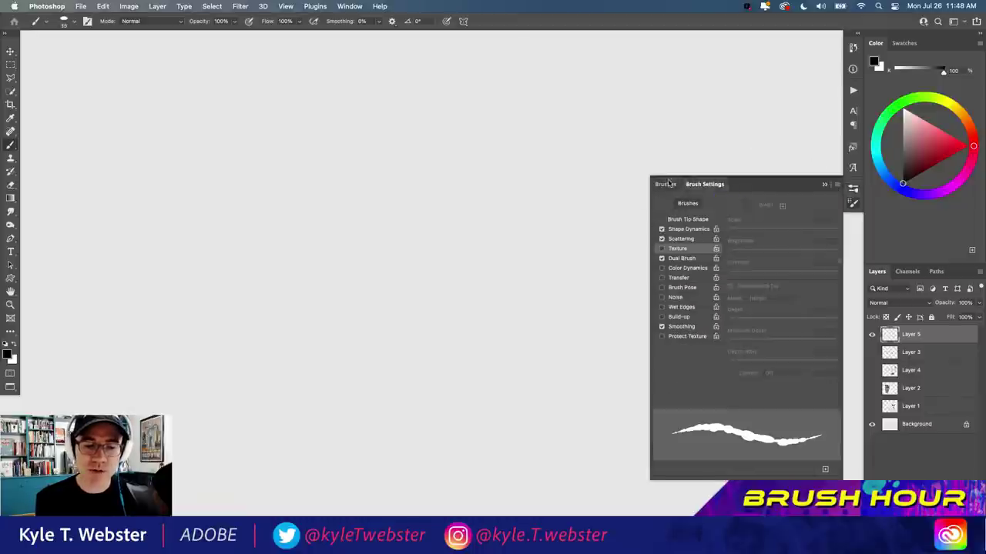
pyautogui.click(661, 238)
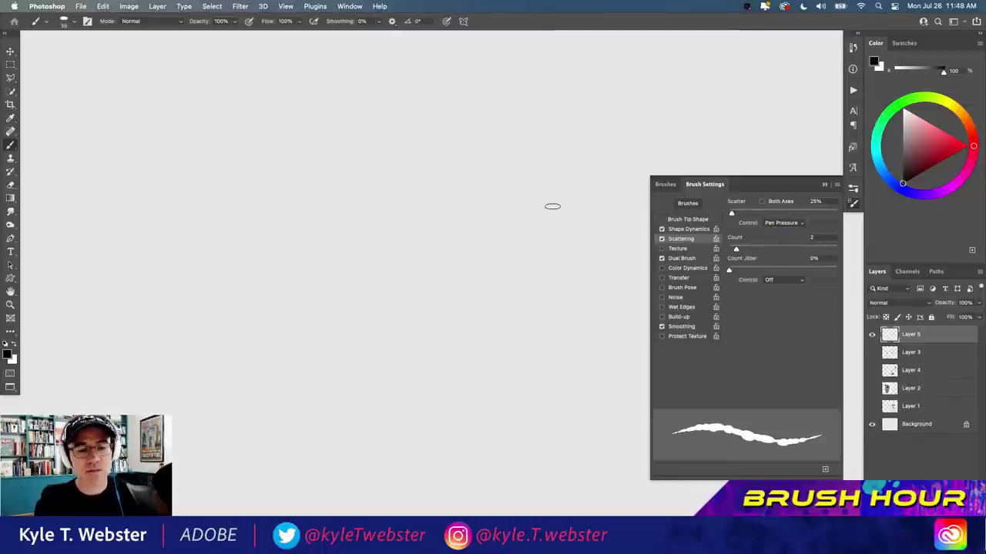
# - Paint test strokes with the current scatter and undo the extra circle
pyautogui.moveTo(552, 206)
pyautogui.mouseDown()
pyautogui.moveTo(368, 291)
pyautogui.moveTo(166, 356)
pyautogui.mouseUp()
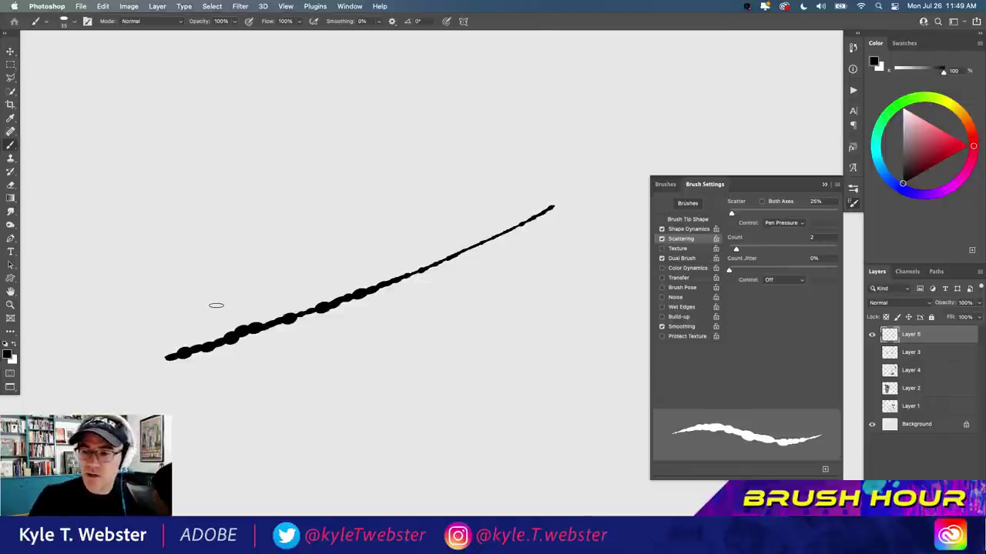
pyautogui.moveTo(255, 313)
pyautogui.mouseDown()
pyautogui.moveTo(219, 333)
pyautogui.moveTo(228, 354)
pyautogui.moveTo(264, 344)
pyautogui.moveTo(251, 311)
pyautogui.mouseUp()
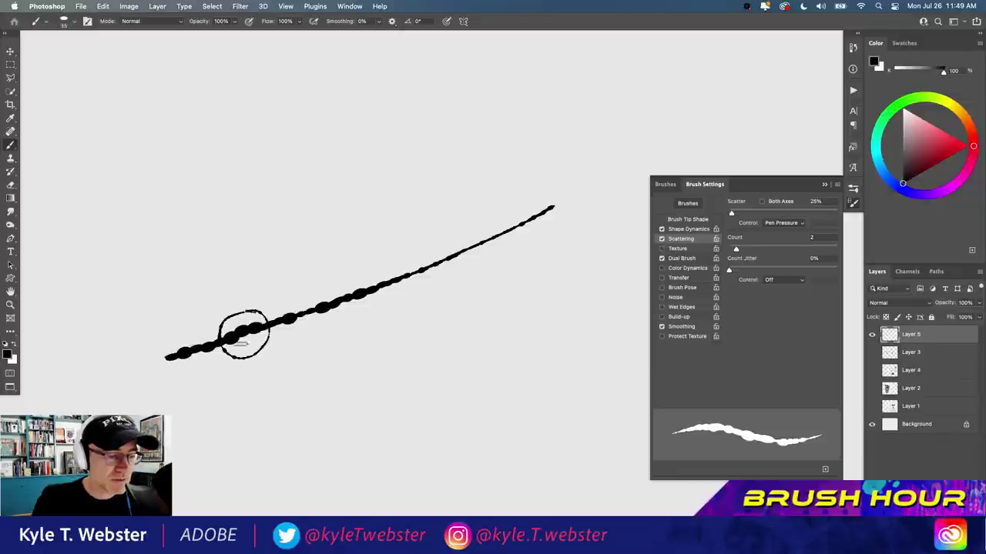
pyautogui.press('super+z')
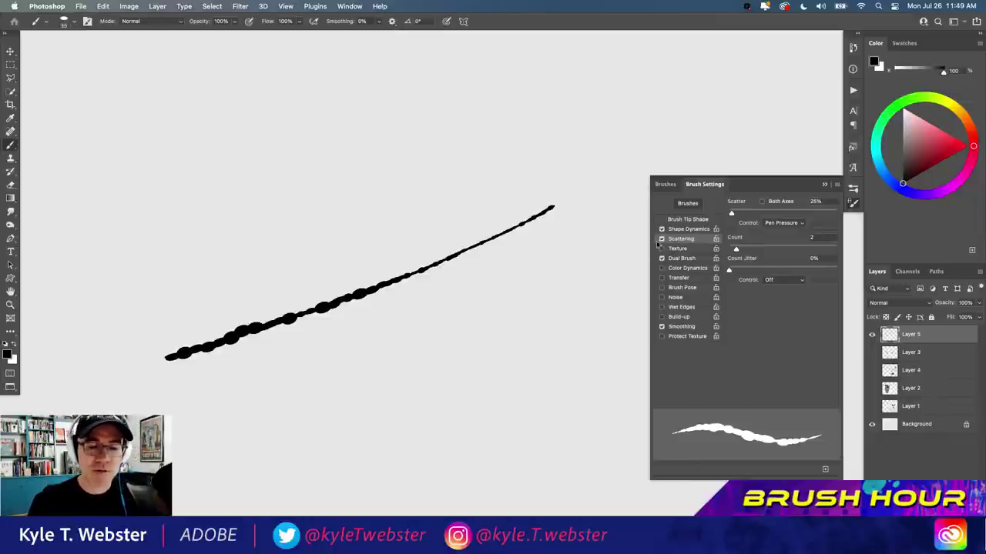
# - Set Scatter to 57% with its Control set to Off
pyautogui.moveTo(730, 213); pyautogui.dragTo(736, 215)
pyautogui.click(767, 224)
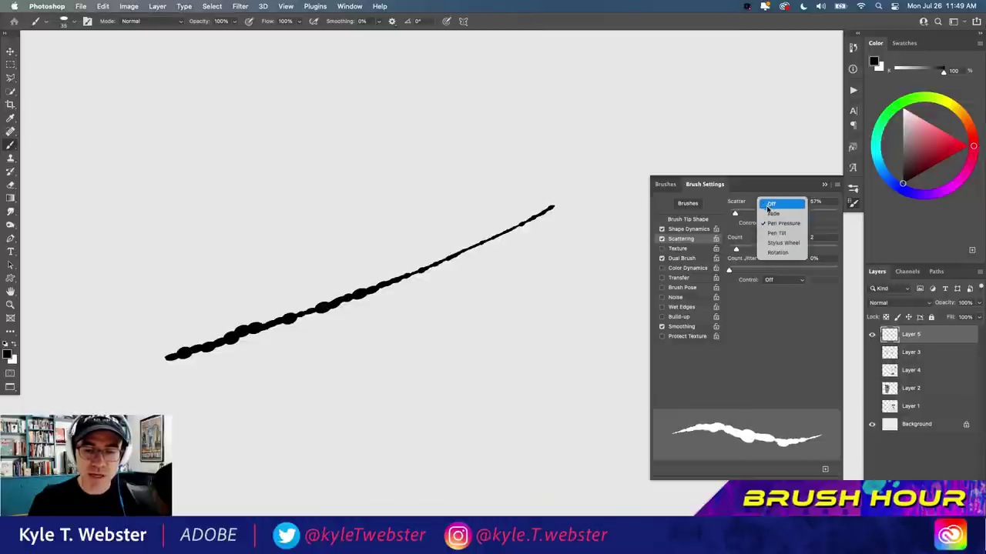
pyautogui.click(768, 203)
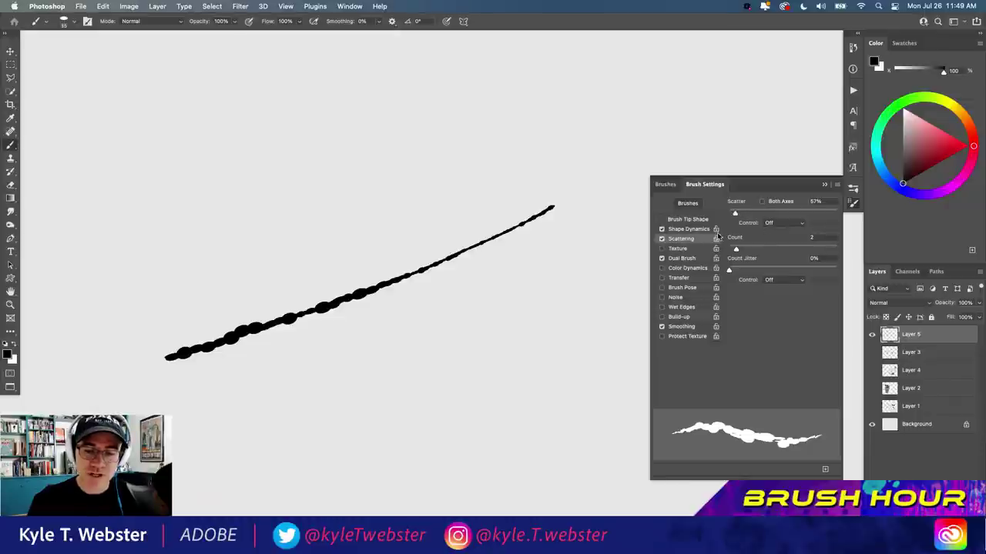
# - Paint test strokes with the 57% scatter, then clear the whole layer
pyautogui.moveTo(585, 140); pyautogui.dragTo(205, 261)
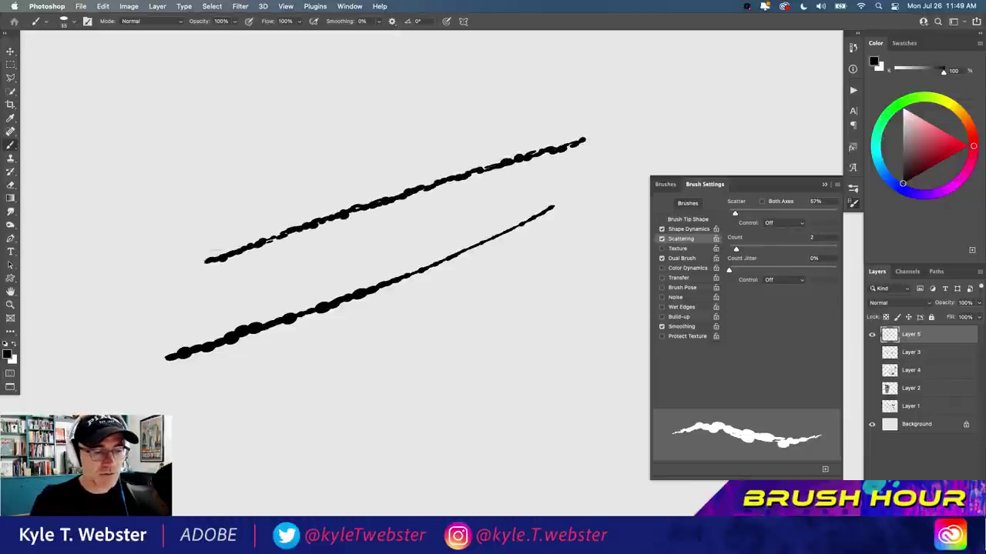
pyautogui.moveTo(352, 247)
pyautogui.mouseDown()
pyautogui.moveTo(245, 150)
pyautogui.moveTo(166, 98)
pyautogui.mouseUp()
pyautogui.moveTo(223, 204)
pyautogui.mouseDown()
pyautogui.moveTo(141, 152)
pyautogui.moveTo(92, 160)
pyautogui.moveTo(121, 338)
pyautogui.moveTo(174, 431)
pyautogui.moveTo(276, 422)
pyautogui.mouseUp()
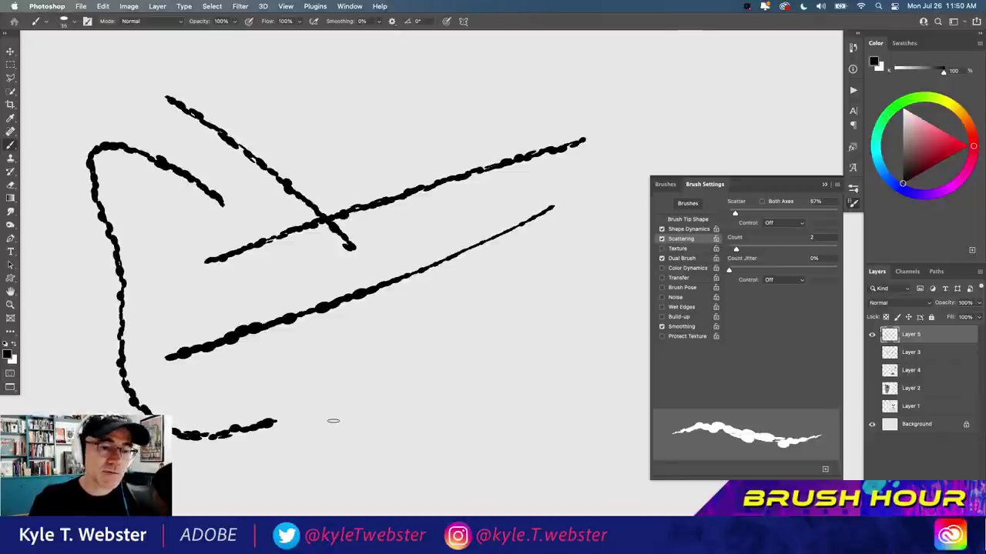
pyautogui.press('super+a')
pyautogui.press('BackSpace')
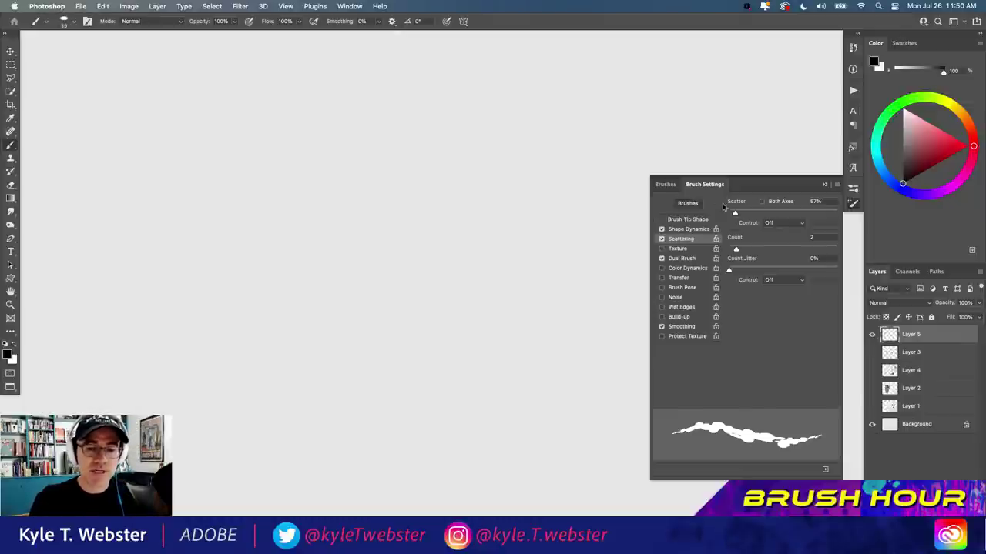
# - Raise Scatter to 76%, Count to 4, and brush tip Spacing to 180%
pyautogui.moveTo(736, 213); pyautogui.dragTo(738, 214)
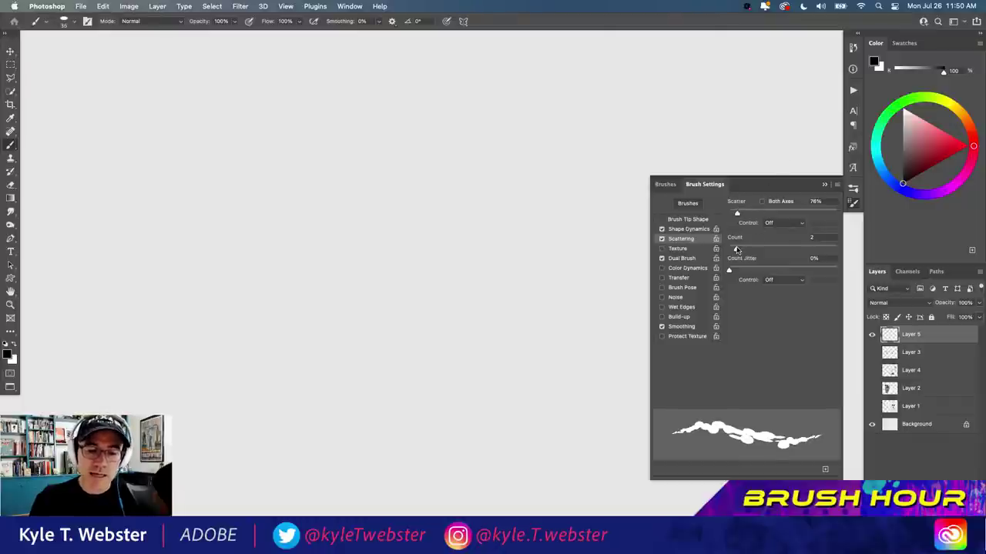
pyautogui.moveTo(738, 250); pyautogui.dragTo(747, 250)
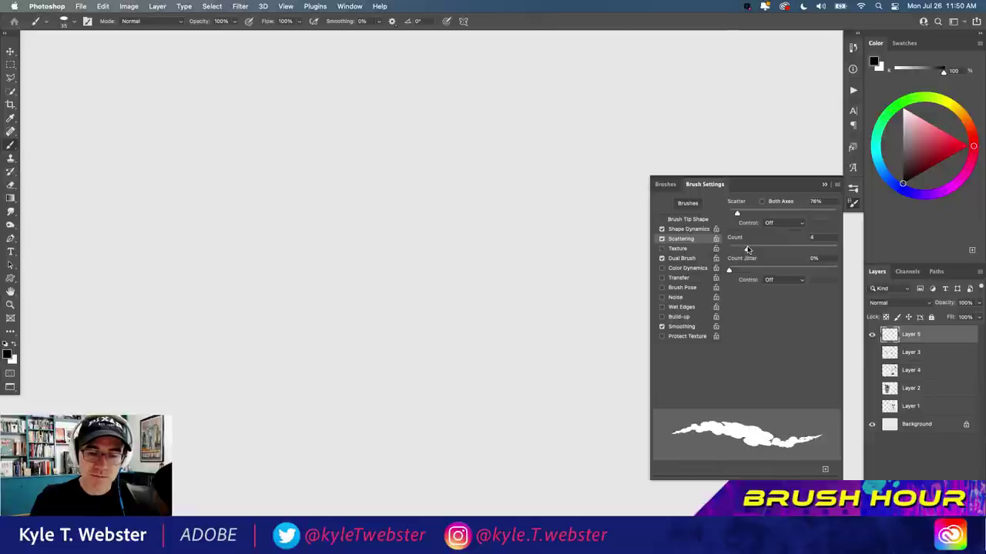
pyautogui.click(681, 221)
pyautogui.moveTo(795, 389); pyautogui.dragTo(806, 387)
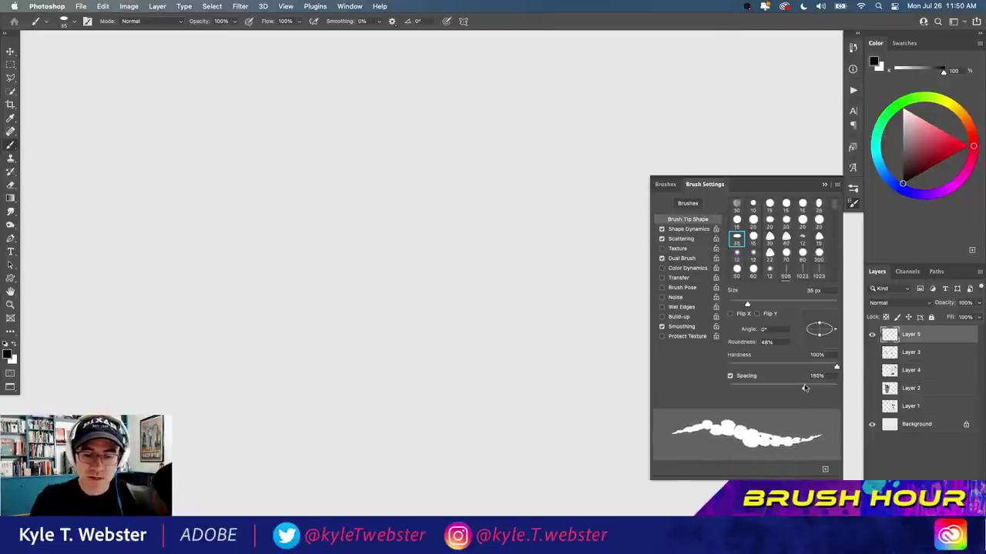
# - Paint a short, a corner-shaped and a crossing test stroke with the new settings
pyautogui.moveTo(534, 145); pyautogui.dragTo(271, 337)
pyautogui.moveTo(516, 329)
pyautogui.mouseDown()
pyautogui.moveTo(289, 180)
pyautogui.moveTo(156, 124)
pyautogui.moveTo(244, 414)
pyautogui.mouseUp()
pyautogui.moveTo(345, 435); pyautogui.dragTo(130, 301)
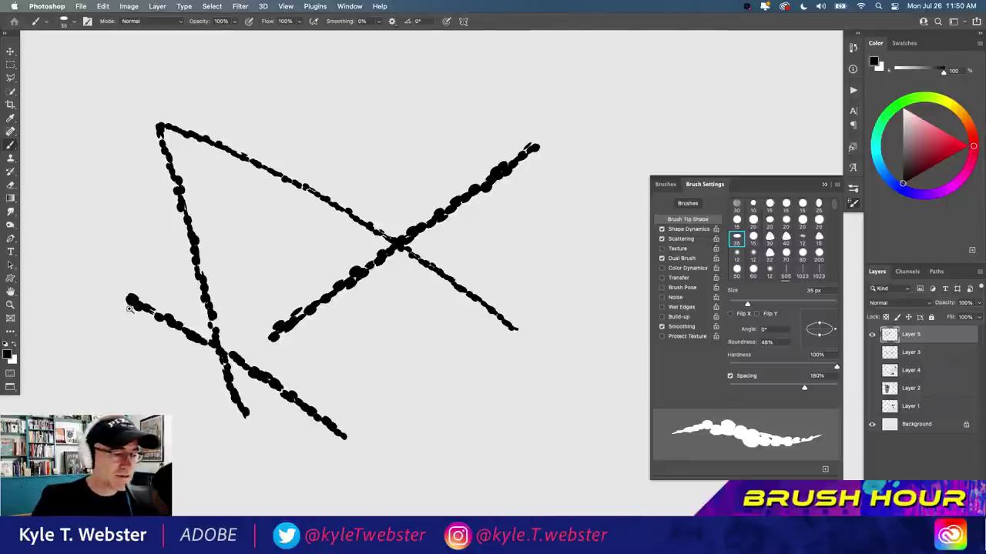
pyautogui.scroll(5, 133, 308)
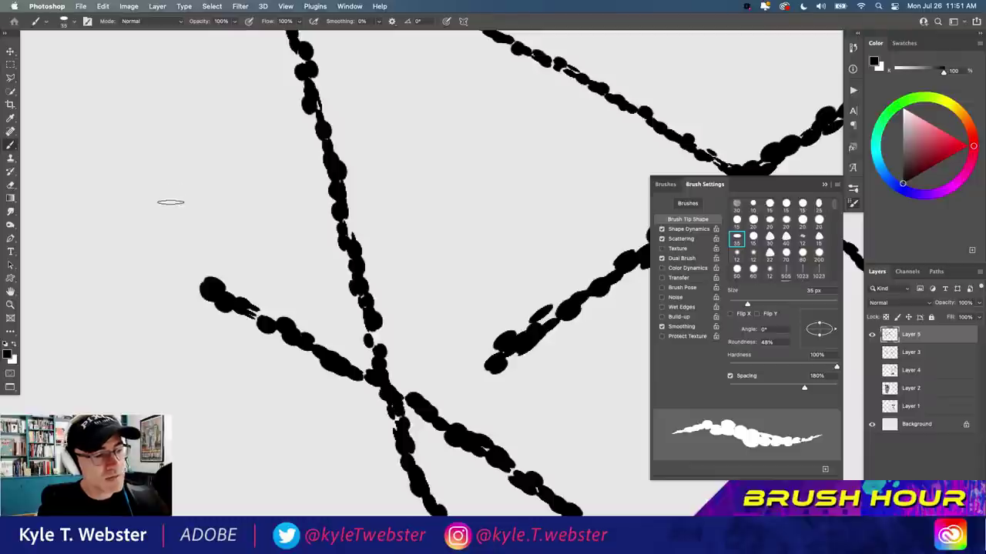
# - Paint columns of vertical scattered strokes and a diagonal dotted stroke, then clear the canvas
pyautogui.click(149, 185)
pyautogui.moveTo(149, 186); pyautogui.dragTo(146, 228)
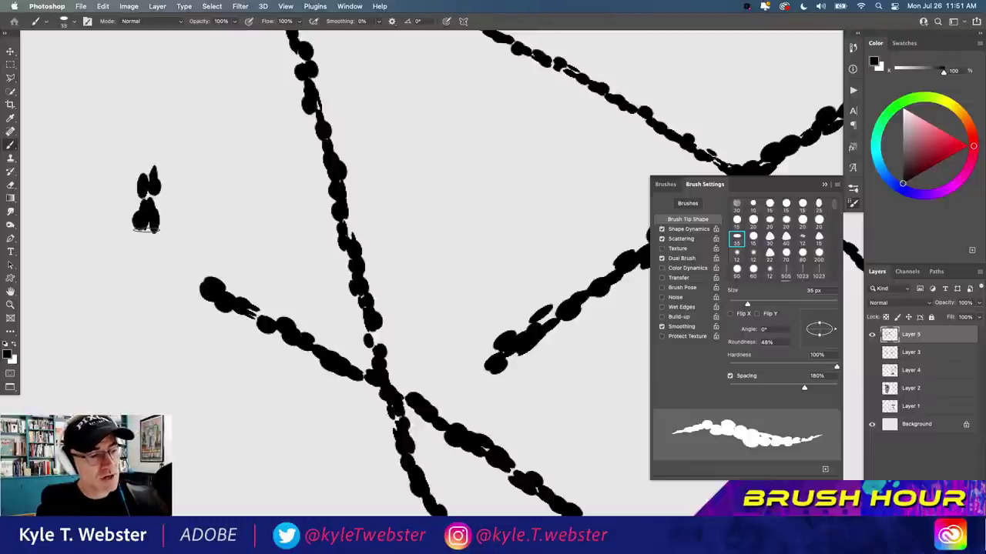
pyautogui.moveTo(159, 268); pyautogui.dragTo(159, 395)
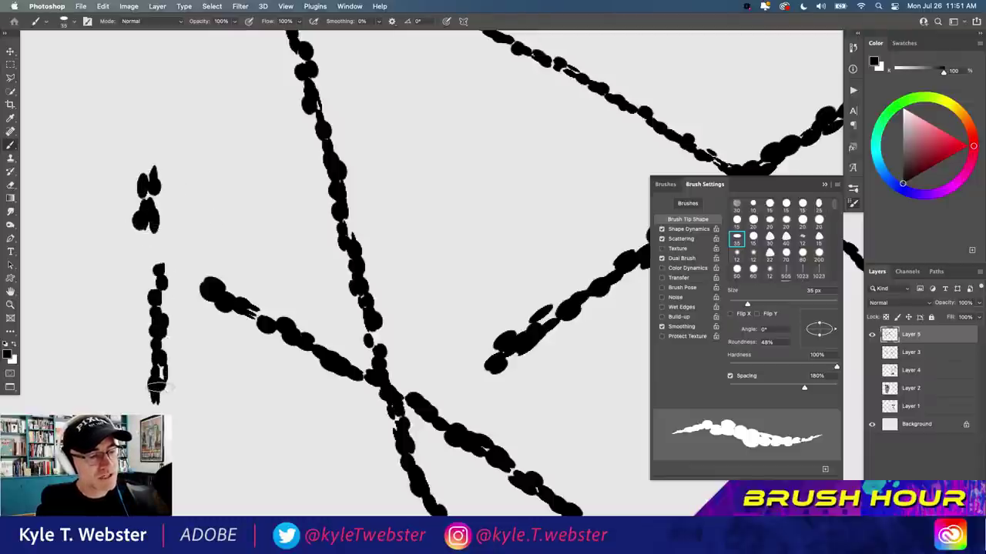
pyautogui.moveTo(213, 374)
pyautogui.mouseDown()
pyautogui.moveTo(210, 415)
pyautogui.moveTo(196, 421)
pyautogui.moveTo(192, 447)
pyautogui.mouseUp()
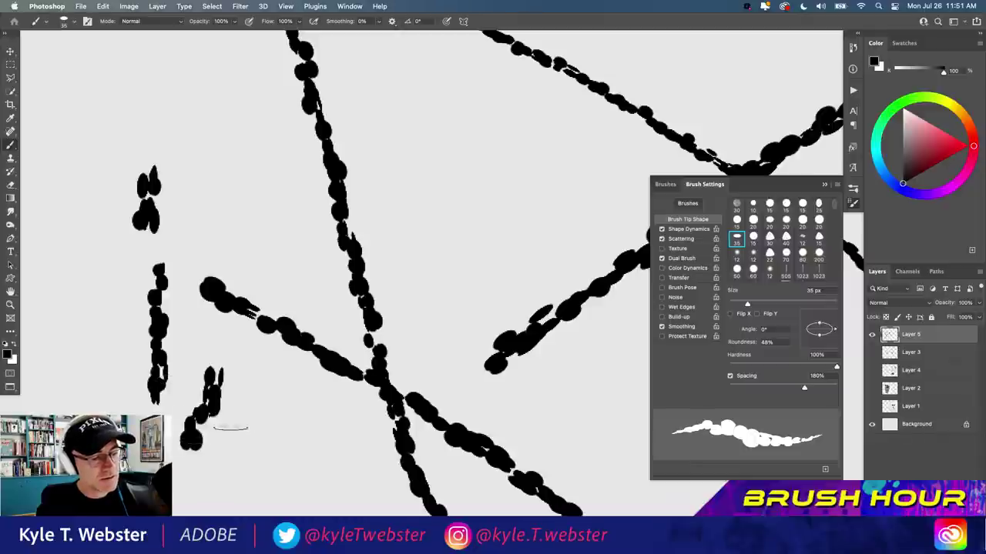
pyautogui.moveTo(235, 420); pyautogui.dragTo(237, 481)
pyautogui.moveTo(253, 394)
pyautogui.mouseDown()
pyautogui.moveTo(250, 455)
pyautogui.moveTo(239, 384)
pyautogui.moveTo(253, 220)
pyautogui.moveTo(225, 233)
pyautogui.moveTo(235, 147)
pyautogui.mouseUp()
pyautogui.moveTo(247, 204); pyautogui.dragTo(244, 123)
pyautogui.moveTo(212, 189); pyautogui.dragTo(214, 84)
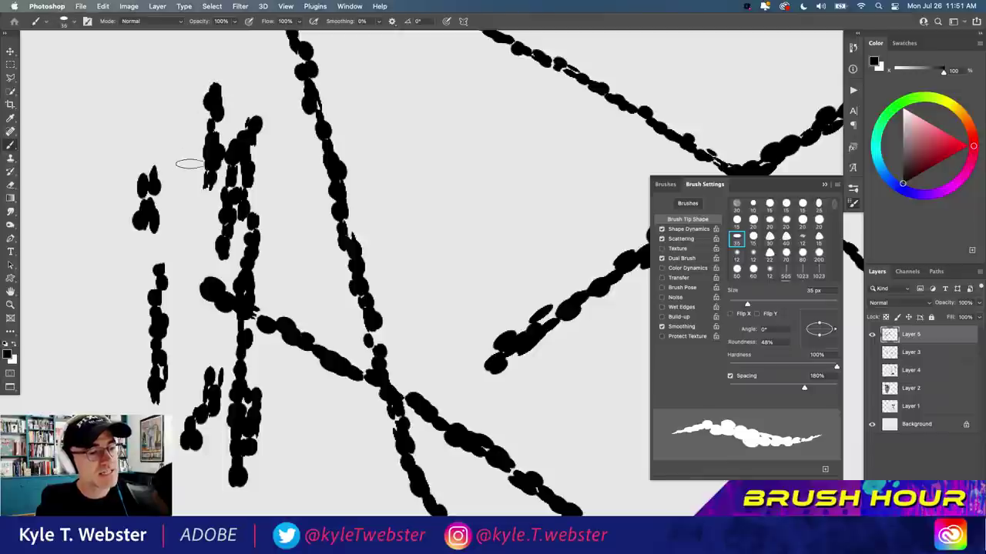
pyautogui.moveTo(190, 163); pyautogui.dragTo(194, 96)
pyautogui.moveTo(178, 255); pyautogui.dragTo(176, 111)
pyautogui.moveTo(154, 191); pyautogui.dragTo(160, 96)
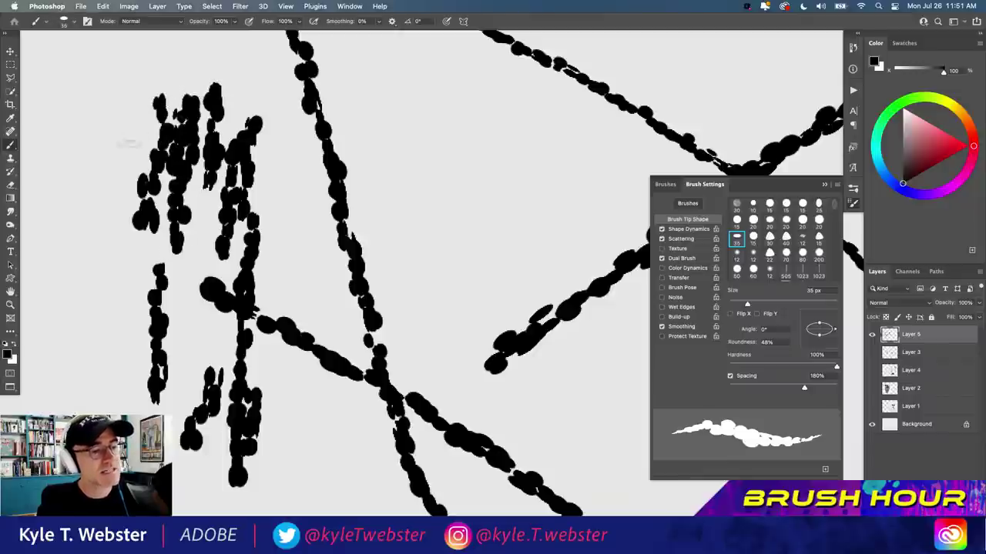
pyautogui.moveTo(114, 123); pyautogui.dragTo(114, 240)
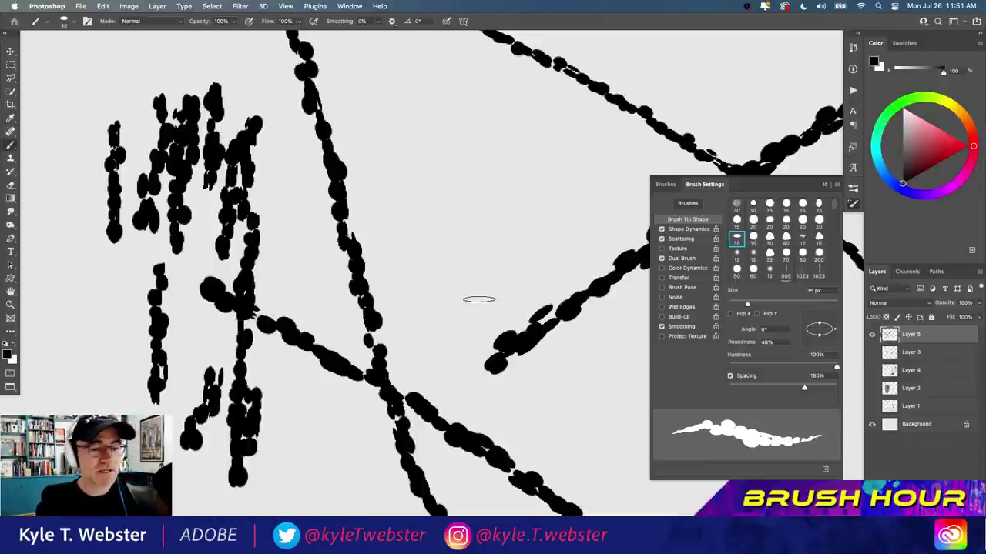
pyautogui.moveTo(479, 299); pyautogui.dragTo(392, 170)
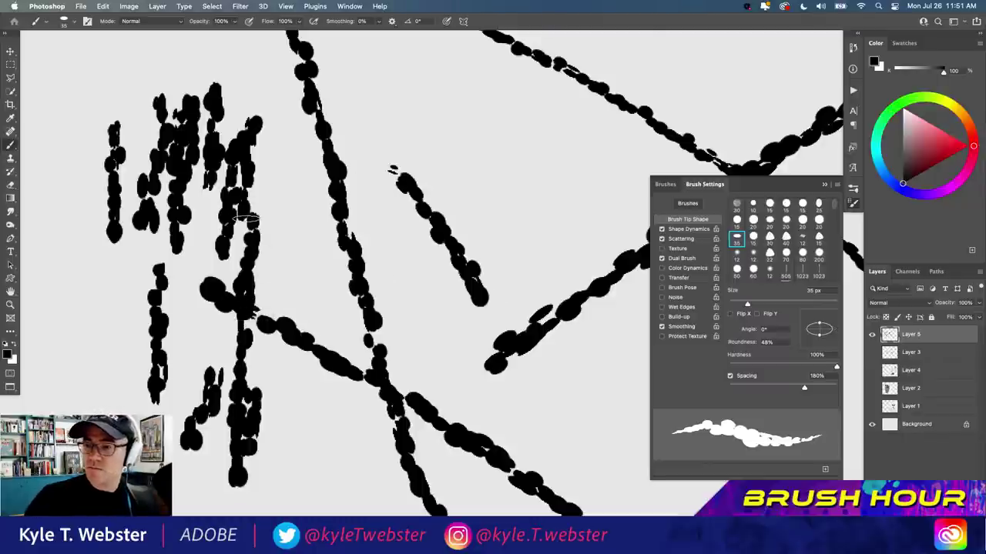
pyautogui.press('BackSpace')
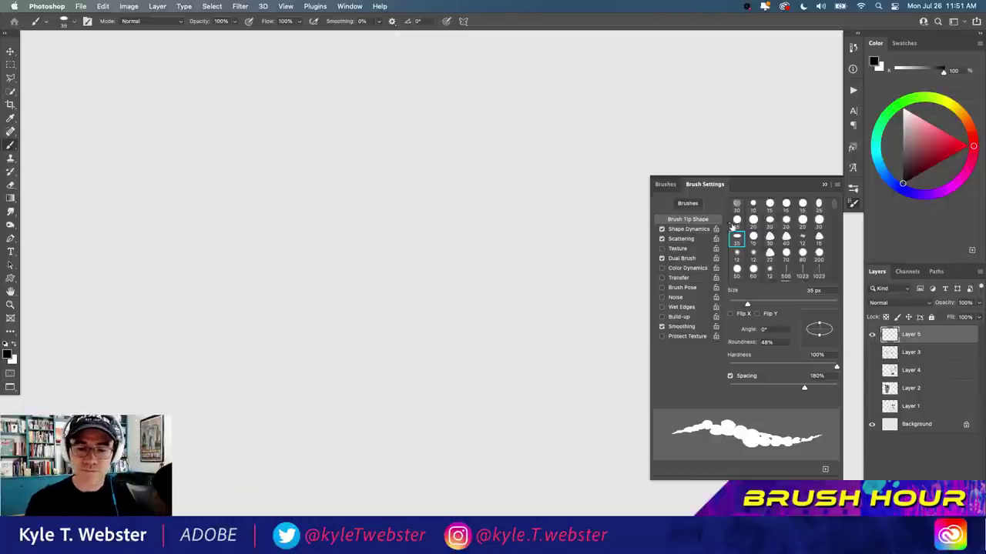
# - Set Scattering Count to 5 with Both Axes on, then paint diagonal and V-shaped test strokes
pyautogui.click(681, 238)
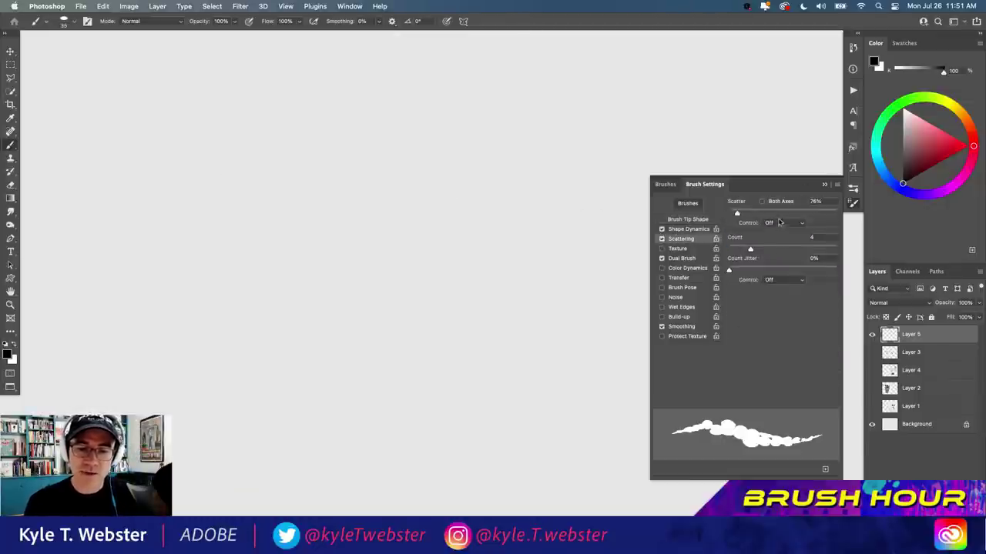
pyautogui.moveTo(751, 249); pyautogui.dragTo(755, 250)
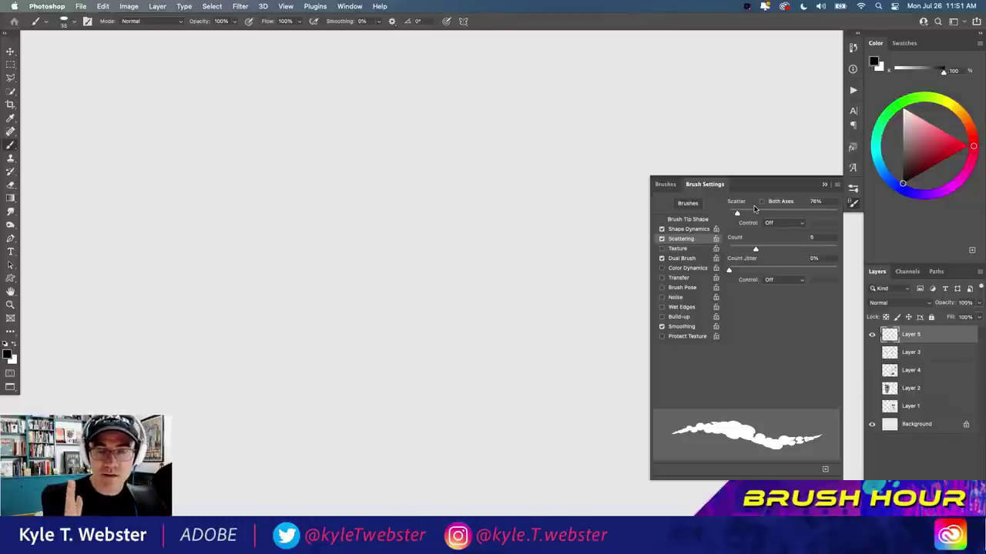
pyautogui.click(762, 201)
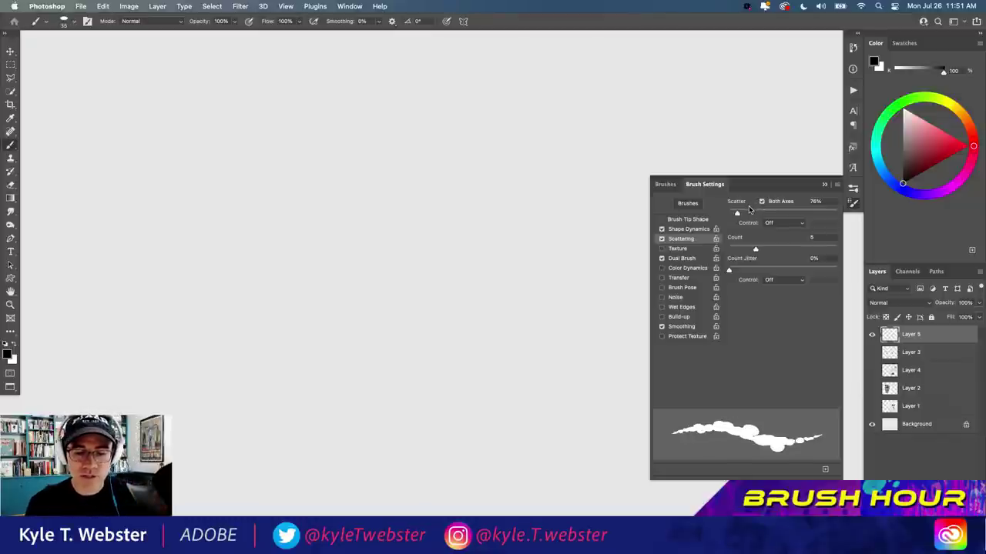
pyautogui.moveTo(543, 200); pyautogui.dragTo(163, 356)
pyautogui.moveTo(525, 379)
pyautogui.mouseDown()
pyautogui.moveTo(306, 189)
pyautogui.moveTo(171, 99)
pyautogui.moveTo(333, 422)
pyautogui.moveTo(182, 445)
pyautogui.mouseUp()
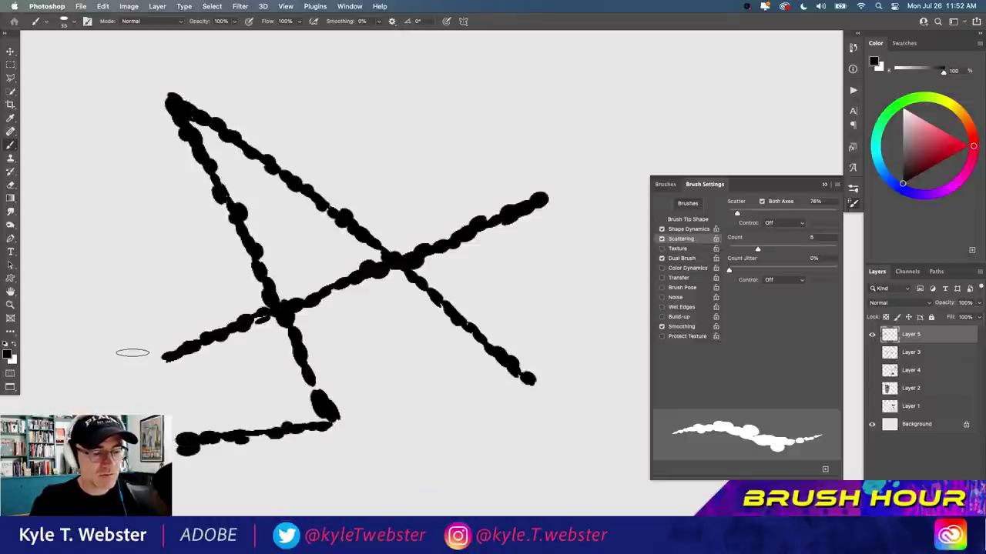
# - Paint an arcing test stroke, then set Spacing to 224% and Size Jitter to 75%
pyautogui.moveTo(133, 412)
pyautogui.mouseDown()
pyautogui.moveTo(119, 235)
pyautogui.moveTo(400, 402)
pyautogui.mouseUp()
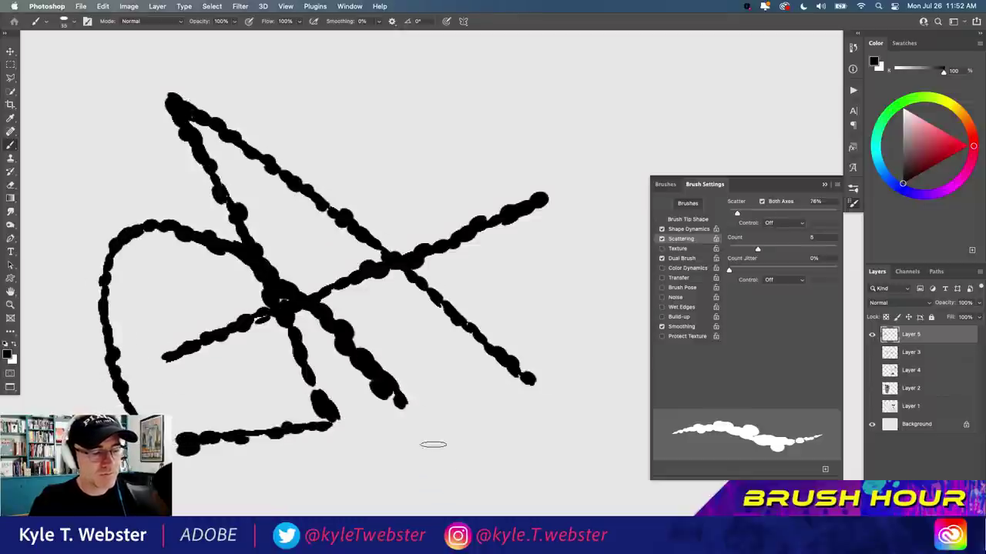
pyautogui.click(686, 219)
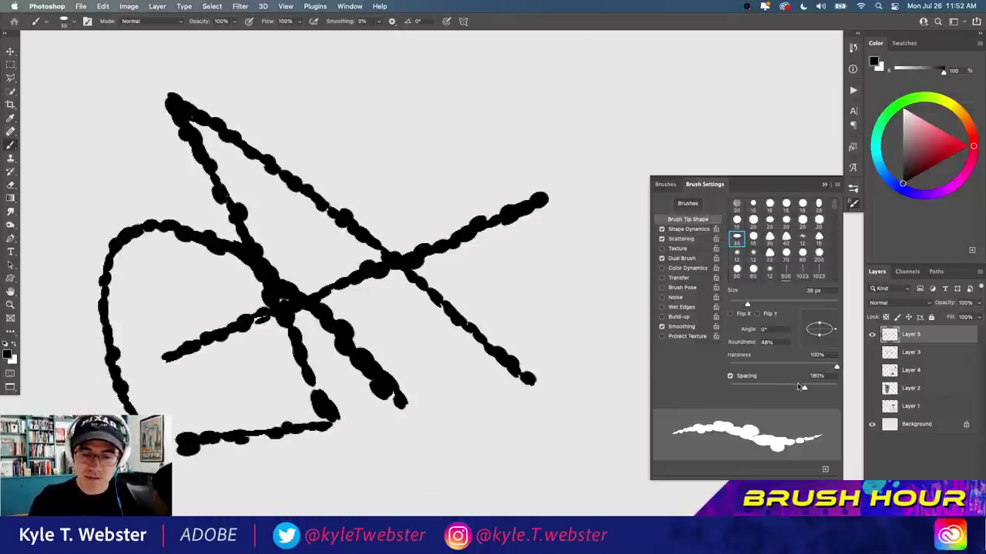
pyautogui.moveTo(805, 389); pyautogui.dragTo(810, 388)
pyautogui.click(678, 228)
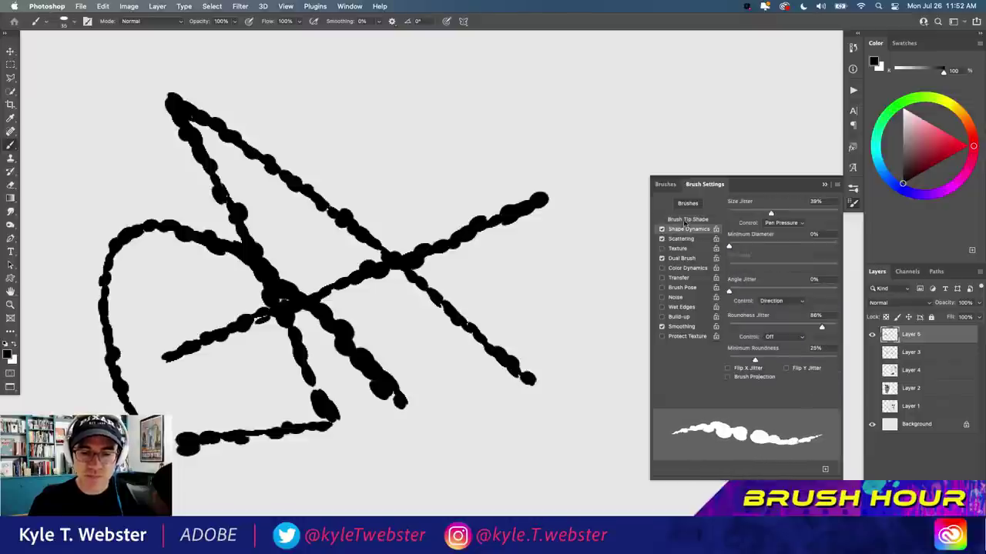
pyautogui.moveTo(760, 210); pyautogui.dragTo(810, 215)
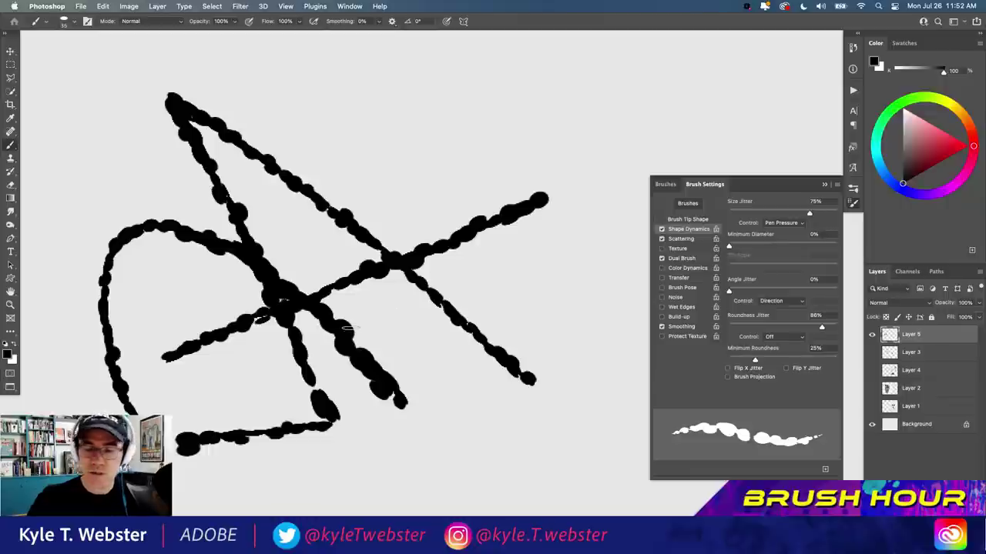
# - Zoom out and paint a long looping line running into a hatched patch
pyautogui.press('super+minus')
pyautogui.press('super+minus')
pyautogui.moveTo(579, 103)
pyautogui.mouseDown()
pyautogui.moveTo(414, 416)
pyautogui.moveTo(459, 441)
pyautogui.moveTo(515, 279)
pyautogui.moveTo(457, 150)
pyautogui.moveTo(391, 192)
pyautogui.mouseUp()
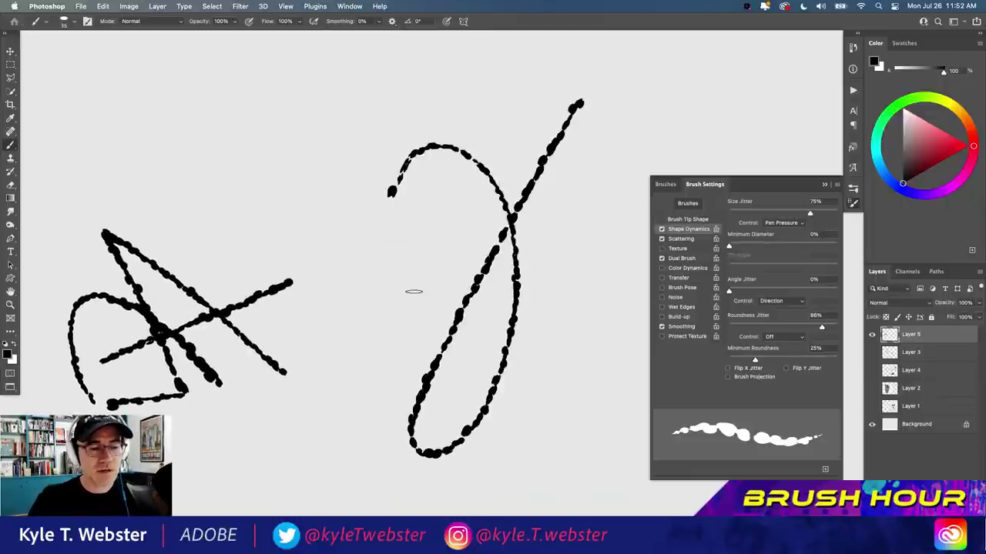
pyautogui.moveTo(411, 285)
pyautogui.mouseDown()
pyautogui.moveTo(402, 311)
pyautogui.moveTo(417, 270)
pyautogui.moveTo(388, 308)
pyautogui.moveTo(375, 310)
pyautogui.moveTo(375, 290)
pyautogui.moveTo(368, 310)
pyautogui.moveTo(377, 256)
pyautogui.moveTo(367, 307)
pyautogui.mouseUp()
pyautogui.moveTo(376, 306)
pyautogui.mouseDown()
pyautogui.moveTo(362, 350)
pyautogui.moveTo(393, 316)
pyautogui.moveTo(385, 360)
pyautogui.moveTo(412, 335)
pyautogui.moveTo(433, 247)
pyautogui.moveTo(401, 276)
pyautogui.moveTo(419, 235)
pyautogui.moveTo(400, 254)
pyautogui.moveTo(382, 242)
pyautogui.moveTo(381, 222)
pyautogui.moveTo(356, 231)
pyautogui.moveTo(348, 307)
pyautogui.moveTo(330, 269)
pyautogui.moveTo(339, 347)
pyautogui.moveTo(359, 378)
pyautogui.moveTo(322, 351)
pyautogui.moveTo(311, 358)
pyautogui.moveTo(368, 383)
pyautogui.moveTo(385, 361)
pyautogui.moveTo(397, 373)
pyautogui.moveTo(385, 385)
pyautogui.moveTo(416, 354)
pyautogui.moveTo(408, 328)
pyautogui.moveTo(442, 293)
pyautogui.moveTo(435, 277)
pyautogui.moveTo(450, 254)
pyautogui.moveTo(451, 304)
pyautogui.mouseUp()
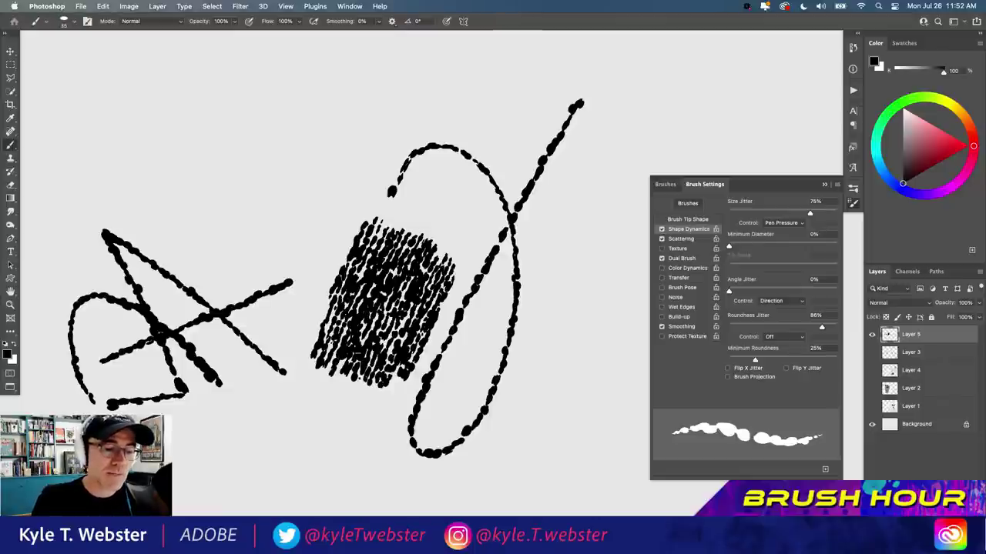
# - Paint a dense upper-left hatched patch and thin diagonal hatch lines above the loop
pyautogui.moveTo(322, 181)
pyautogui.mouseDown()
pyautogui.moveTo(265, 120)
pyautogui.moveTo(315, 184)
pyautogui.moveTo(261, 129)
pyautogui.moveTo(309, 189)
pyautogui.moveTo(258, 126)
pyautogui.moveTo(288, 181)
pyautogui.moveTo(241, 133)
pyautogui.moveTo(298, 201)
pyautogui.moveTo(228, 145)
pyautogui.moveTo(221, 162)
pyautogui.moveTo(261, 206)
pyautogui.moveTo(211, 166)
pyautogui.moveTo(258, 227)
pyautogui.mouseUp()
pyautogui.moveTo(227, 193)
pyautogui.mouseDown()
pyautogui.moveTo(254, 232)
pyautogui.moveTo(202, 185)
pyautogui.moveTo(242, 240)
pyautogui.moveTo(165, 165)
pyautogui.moveTo(204, 154)
pyautogui.moveTo(177, 139)
pyautogui.moveTo(223, 154)
pyautogui.moveTo(193, 127)
pyautogui.moveTo(231, 140)
pyautogui.moveTo(196, 109)
pyautogui.moveTo(250, 131)
pyautogui.moveTo(223, 103)
pyautogui.moveTo(273, 123)
pyautogui.moveTo(243, 96)
pyautogui.mouseUp()
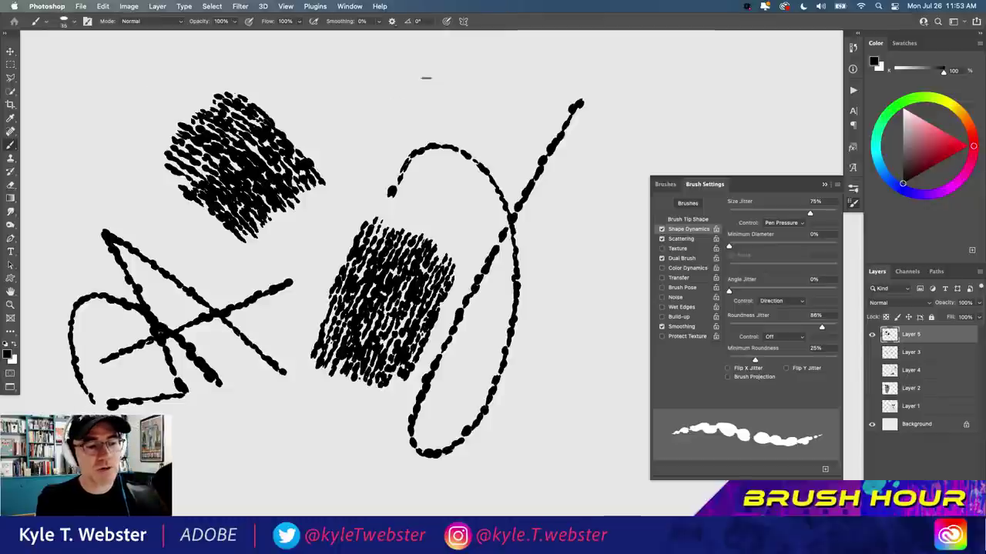
pyautogui.moveTo(425, 79); pyautogui.dragTo(367, 141)
pyautogui.moveTo(424, 77); pyautogui.dragTo(358, 141)
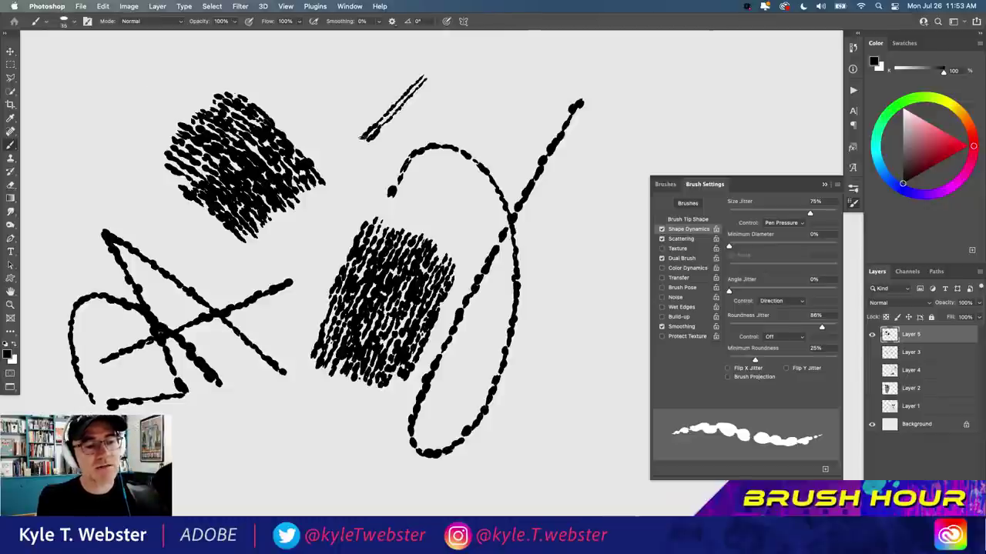
pyautogui.moveTo(427, 69); pyautogui.dragTo(356, 134)
pyautogui.moveTo(414, 68); pyautogui.dragTo(343, 129)
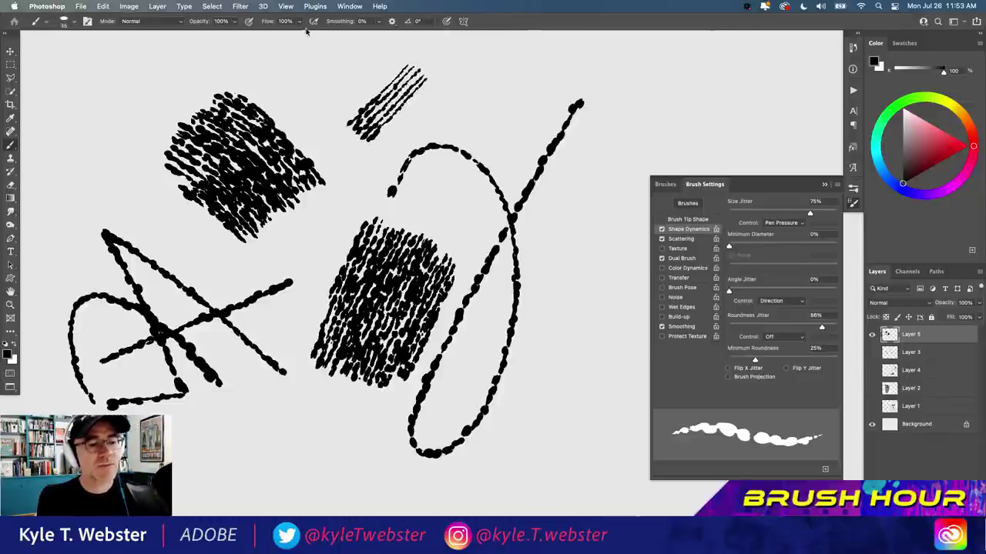
# - Add groups of thick diagonal strokes, then erase every test stroke from Layer 5
pyautogui.moveTo(294, 62); pyautogui.dragTo(339, 117)
pyautogui.moveTo(289, 82); pyautogui.dragTo(319, 132)
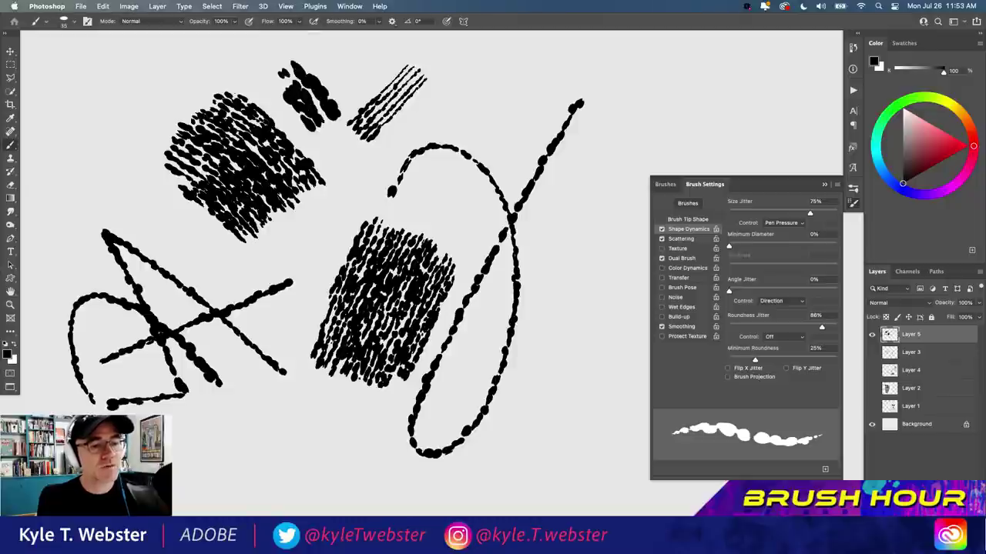
pyautogui.moveTo(267, 66); pyautogui.dragTo(293, 116)
pyautogui.moveTo(258, 80); pyautogui.dragTo(287, 106)
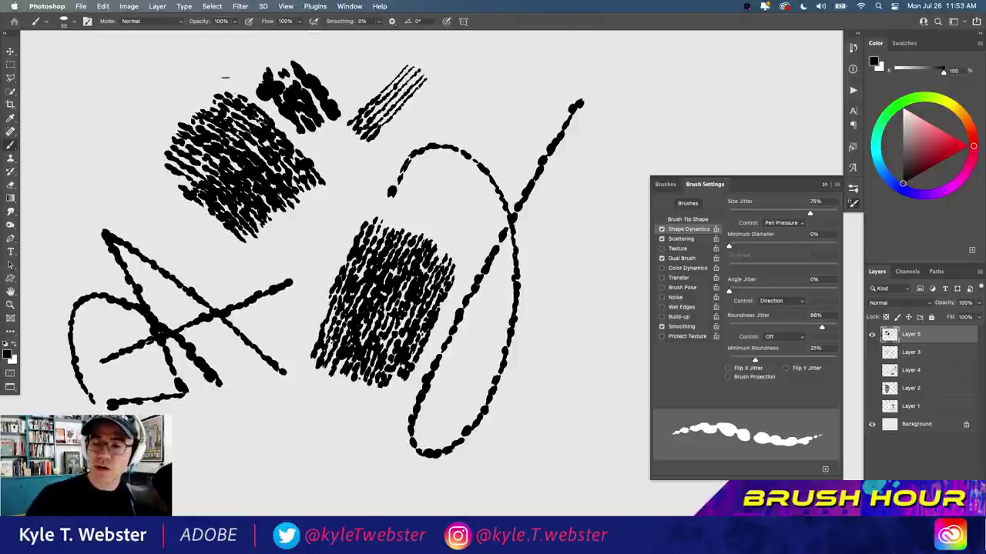
pyautogui.press('super+a')
pyautogui.press('BackSpace')
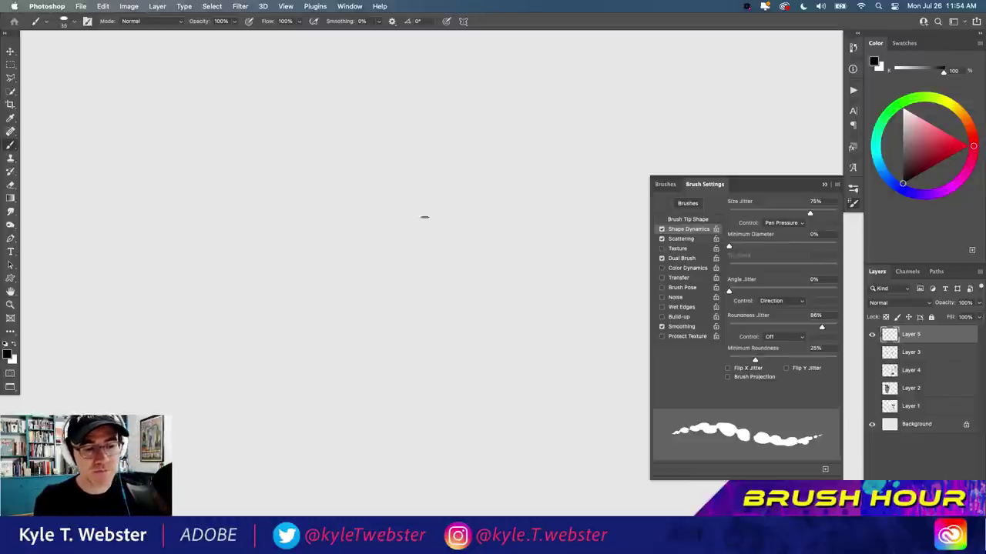
# - Paint a clump of textured test dabs mid-canvas, then clear it
pyautogui.moveTo(425, 189)
pyautogui.mouseDown()
pyautogui.moveTo(397, 284)
pyautogui.moveTo(414, 189)
pyautogui.moveTo(382, 283)
pyautogui.moveTo(405, 184)
pyautogui.moveTo(372, 281)
pyautogui.mouseUp()
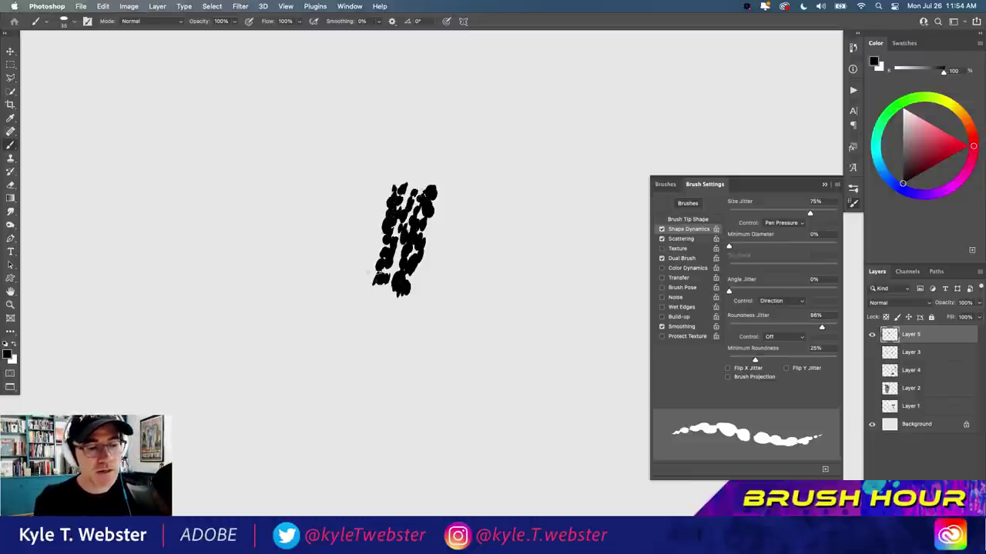
pyautogui.moveTo(394, 185)
pyautogui.mouseDown()
pyautogui.moveTo(368, 278)
pyautogui.moveTo(347, 276)
pyautogui.mouseUp()
pyautogui.moveTo(360, 188)
pyautogui.mouseDown()
pyautogui.moveTo(337, 270)
pyautogui.moveTo(392, 288)
pyautogui.moveTo(338, 300)
pyautogui.moveTo(331, 291)
pyautogui.mouseUp()
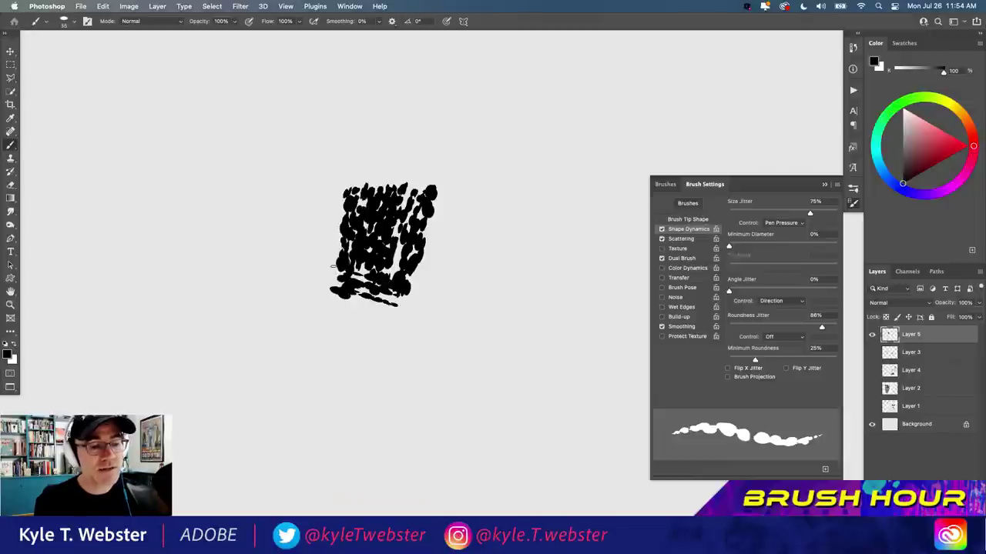
pyautogui.moveTo(342, 206)
pyautogui.mouseDown()
pyautogui.moveTo(336, 286)
pyautogui.moveTo(325, 288)
pyautogui.mouseUp()
pyautogui.moveTo(329, 184); pyautogui.dragTo(325, 268)
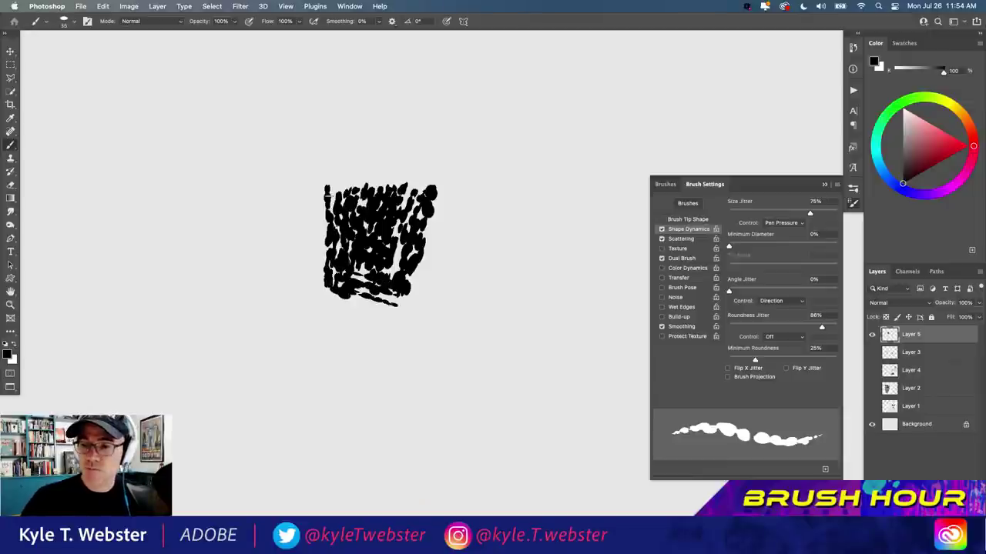
pyautogui.press('super+a')
pyautogui.press('BackSpace')
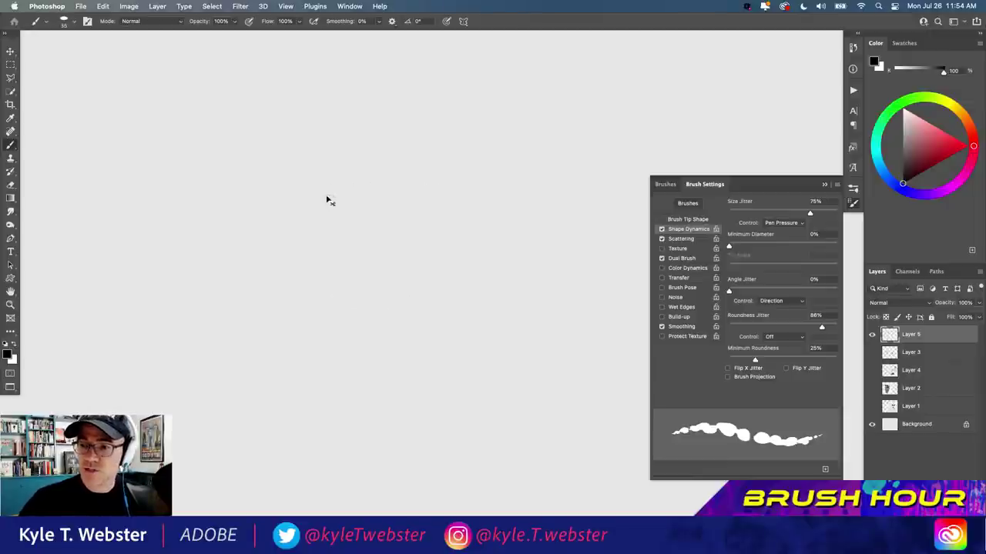
# - Switch to the Blot Bot Bonus inker at 20 px, test a looping stroke, and clear it
pyautogui.click(665, 185)
pyautogui.click(720, 312)
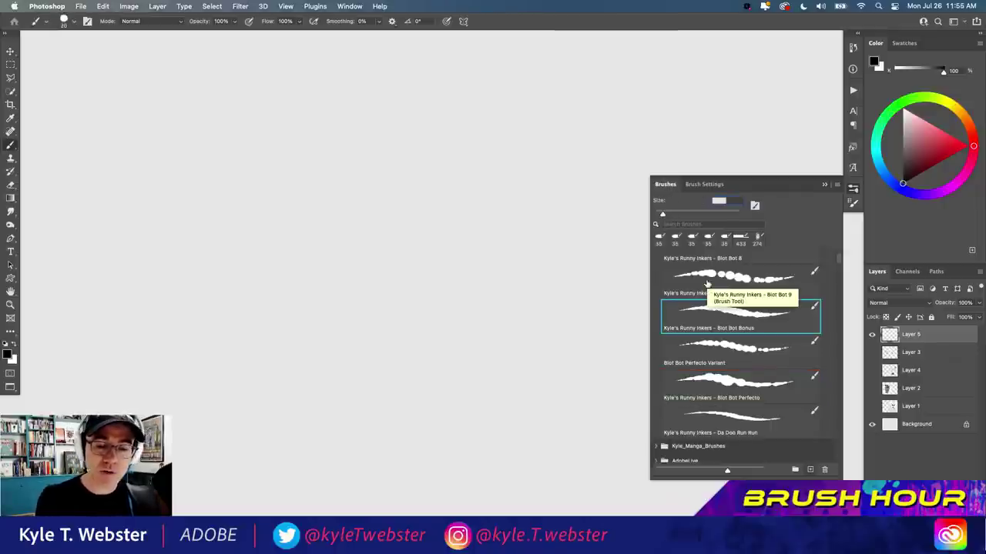
pyautogui.press('[')
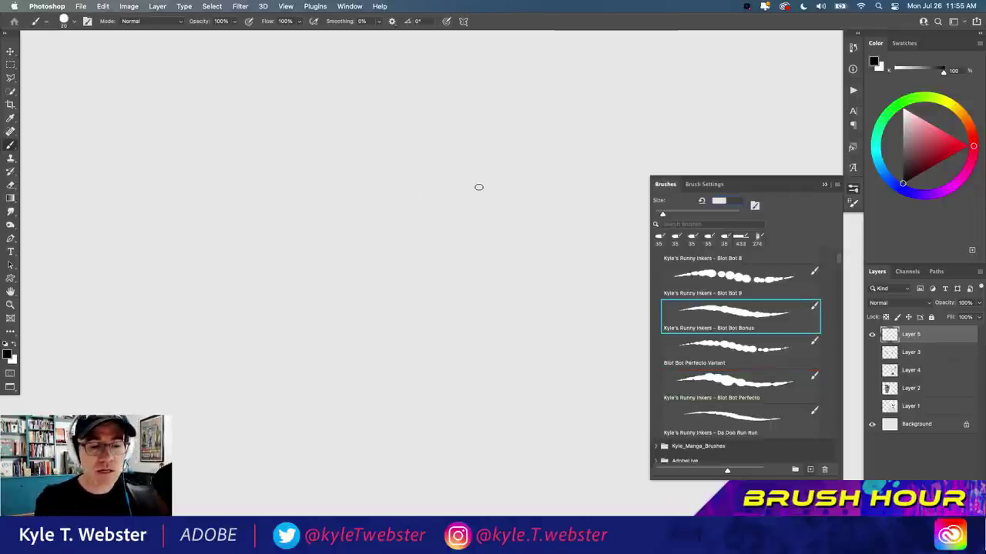
pyautogui.moveTo(478, 187)
pyautogui.mouseDown()
pyautogui.moveTo(402, 154)
pyautogui.moveTo(234, 180)
pyautogui.moveTo(375, 267)
pyautogui.moveTo(438, 283)
pyautogui.moveTo(402, 374)
pyautogui.moveTo(395, 337)
pyautogui.moveTo(231, 308)
pyautogui.moveTo(259, 291)
pyautogui.moveTo(284, 400)
pyautogui.moveTo(295, 392)
pyautogui.moveTo(214, 436)
pyautogui.moveTo(290, 445)
pyautogui.moveTo(268, 459)
pyautogui.moveTo(288, 474)
pyautogui.moveTo(307, 514)
pyautogui.mouseUp()
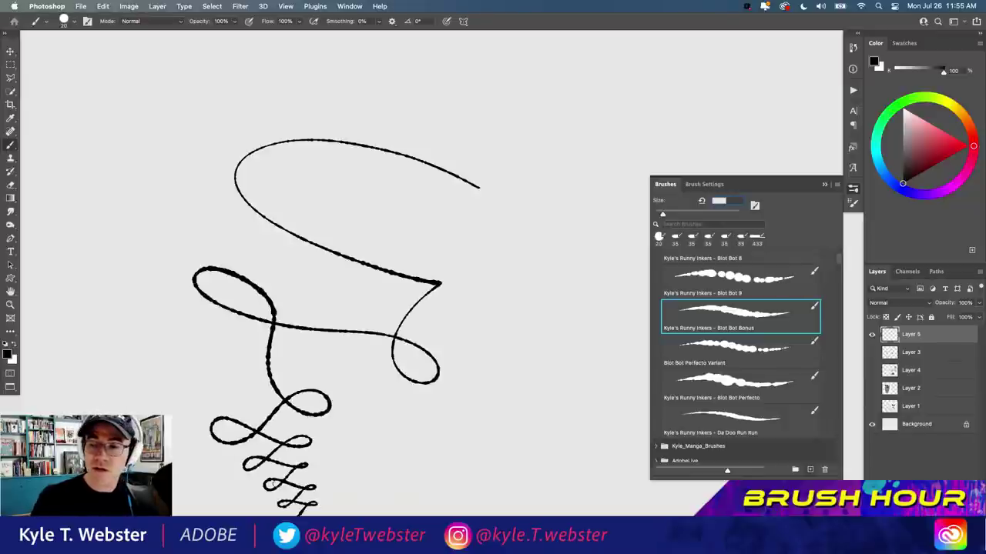
pyautogui.press('super+a')
pyautogui.press('BackSpace')
pyautogui.press('super+d')
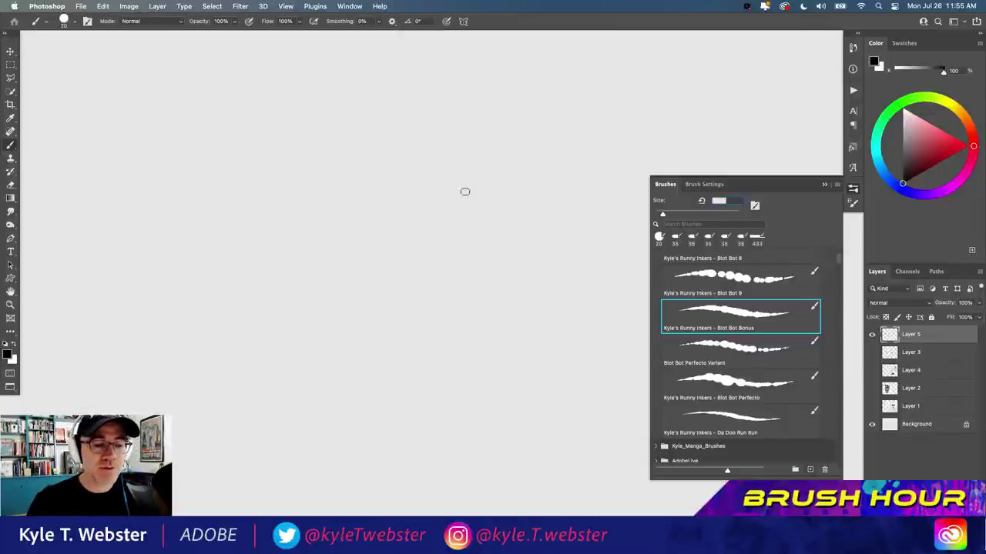
# - Ink the nose, eyes, jaw and both ears with the Blot Bot Bonus brush
pyautogui.moveTo(383, 182)
pyautogui.mouseDown()
pyautogui.moveTo(377, 207)
pyautogui.moveTo(356, 228)
pyautogui.moveTo(380, 243)
pyautogui.mouseUp()
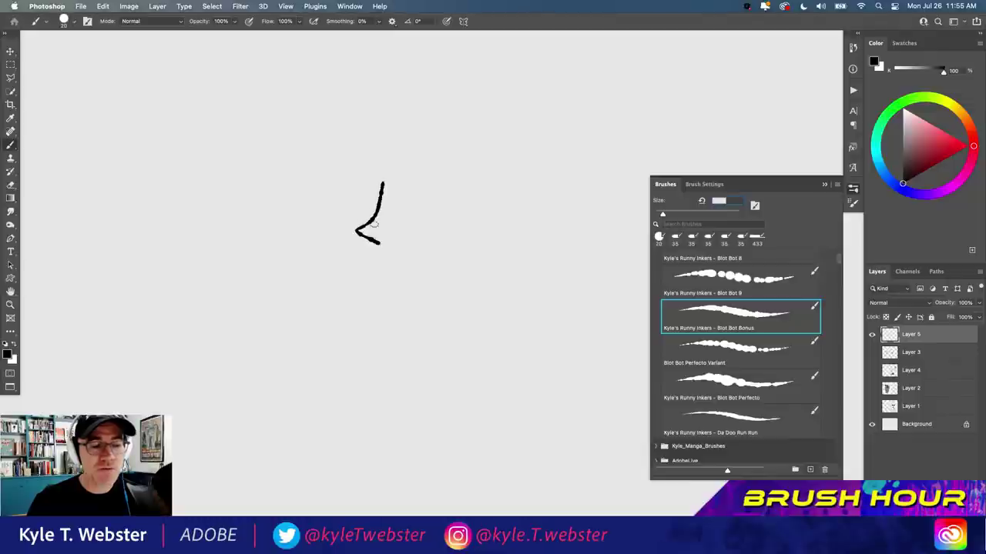
pyautogui.moveTo(405, 195)
pyautogui.mouseDown()
pyautogui.moveTo(345, 232)
pyautogui.moveTo(353, 267)
pyautogui.moveTo(374, 290)
pyautogui.moveTo(398, 290)
pyautogui.moveTo(426, 232)
pyautogui.moveTo(463, 216)
pyautogui.moveTo(440, 208)
pyautogui.mouseUp()
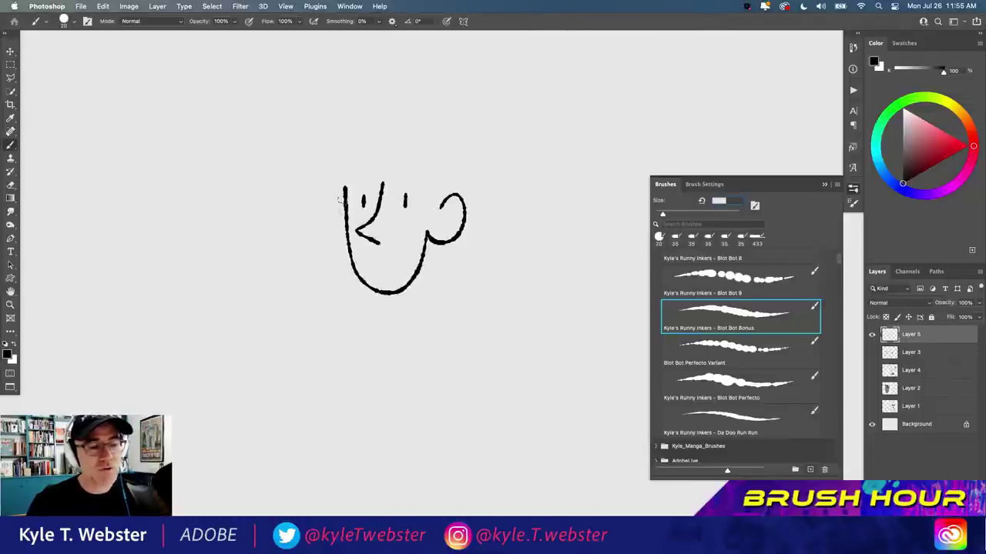
pyautogui.moveTo(344, 200)
pyautogui.mouseDown()
pyautogui.moveTo(328, 224)
pyautogui.moveTo(339, 202)
pyautogui.mouseUp()
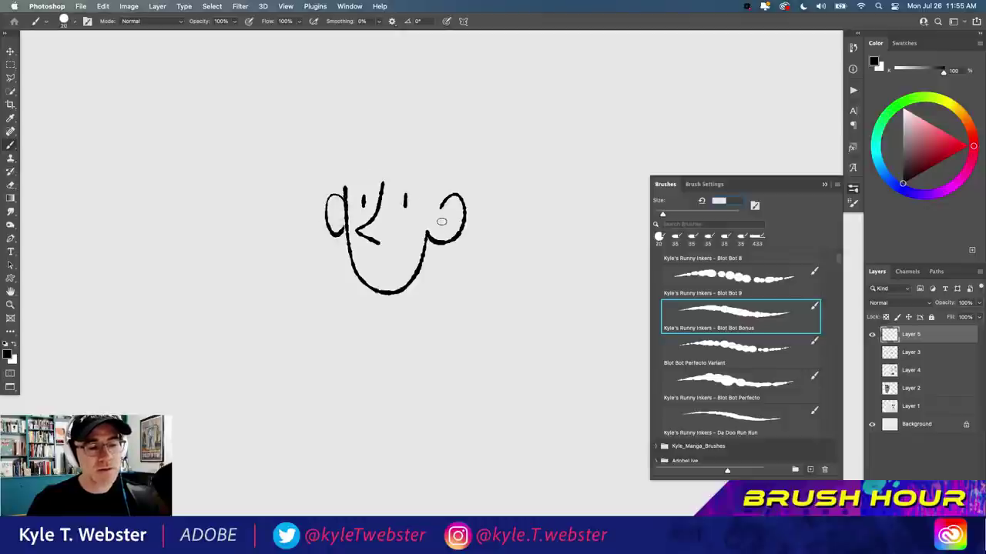
pyautogui.moveTo(442, 220)
pyautogui.mouseDown()
pyautogui.moveTo(444, 230)
pyautogui.moveTo(425, 197)
pyautogui.moveTo(421, 208)
pyautogui.moveTo(435, 182)
pyautogui.mouseUp()
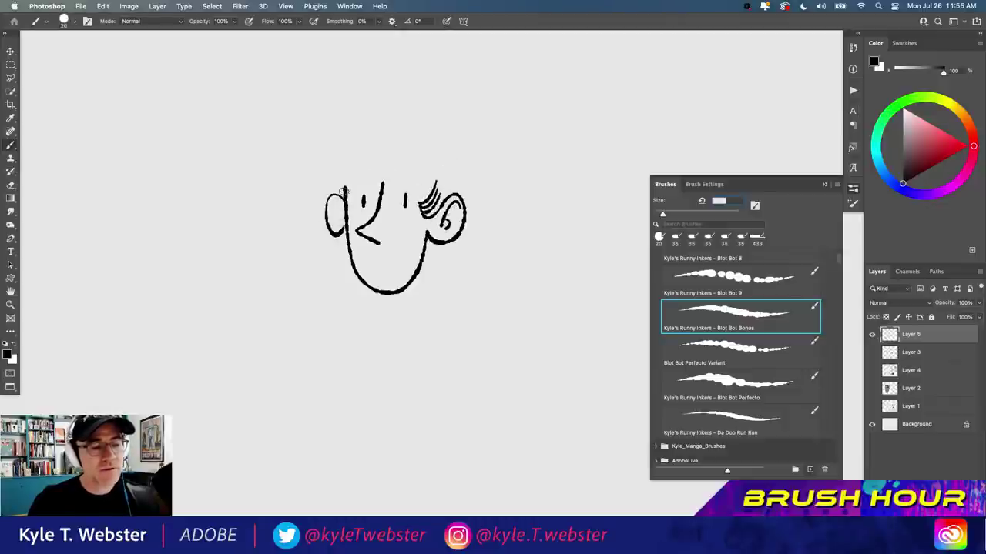
pyautogui.moveTo(342, 184); pyautogui.dragTo(345, 168)
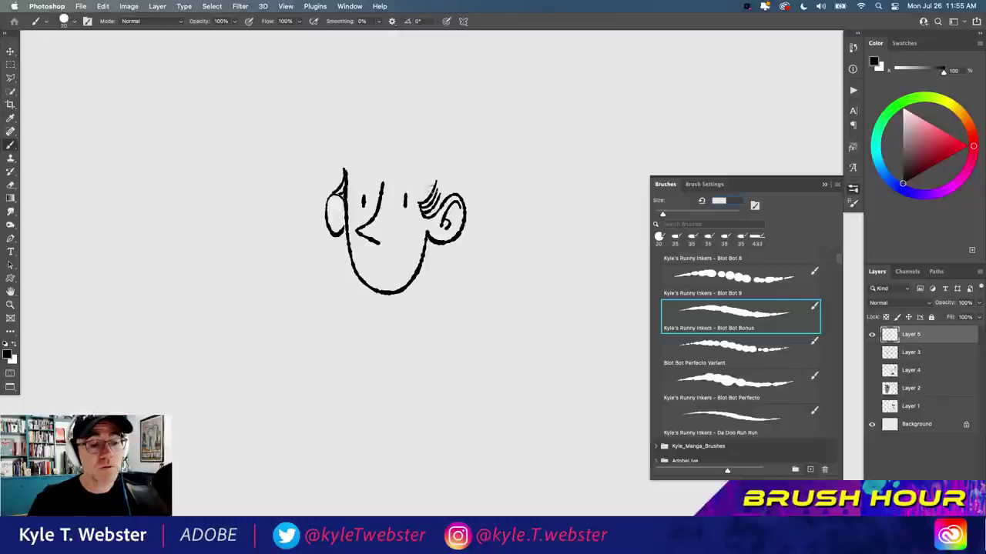
# - Add the hair tuft, arched eyebrows, and the hat's wide brim and rounded crown
pyautogui.moveTo(428, 192); pyautogui.dragTo(431, 160)
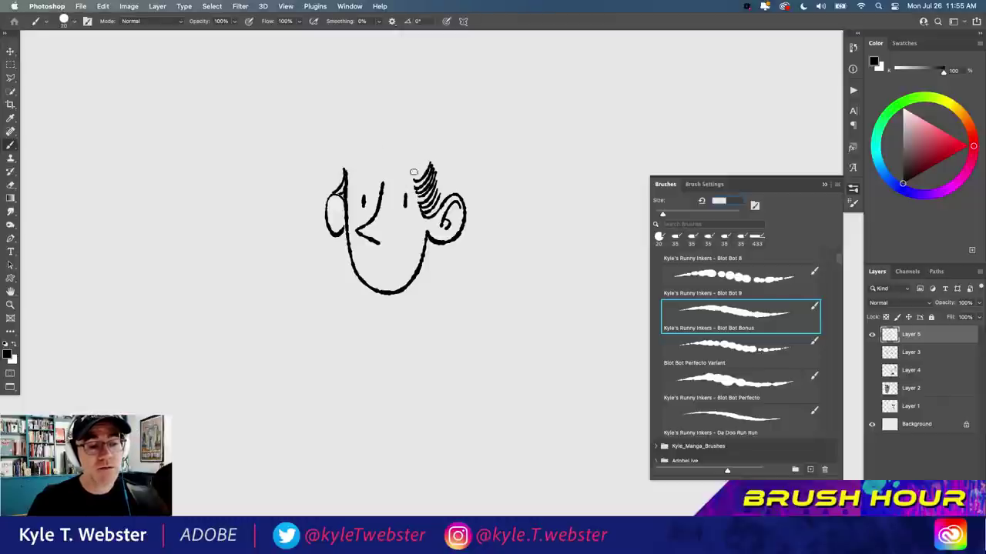
pyautogui.moveTo(398, 188)
pyautogui.mouseDown()
pyautogui.moveTo(409, 184)
pyautogui.moveTo(370, 185)
pyautogui.mouseUp()
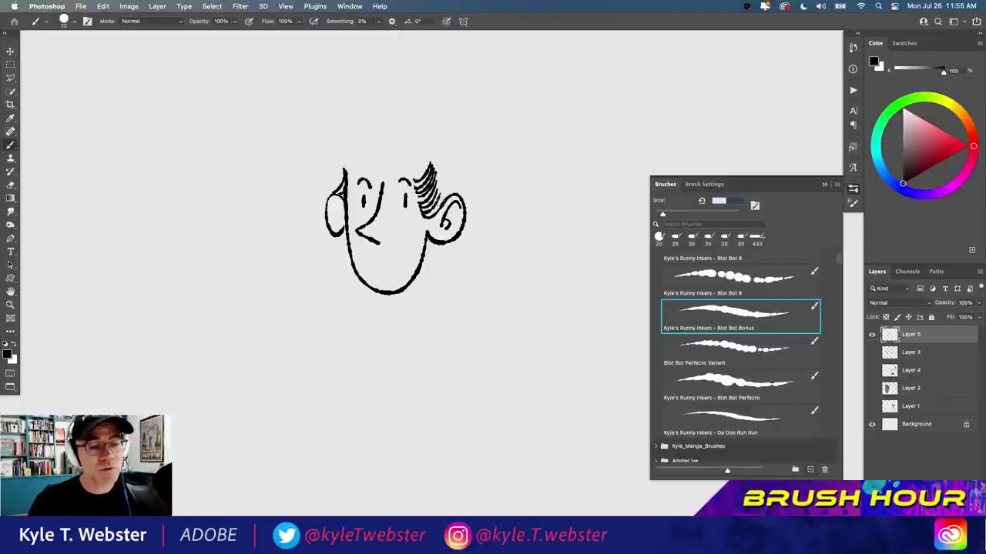
pyautogui.moveTo(439, 200); pyautogui.dragTo(436, 160)
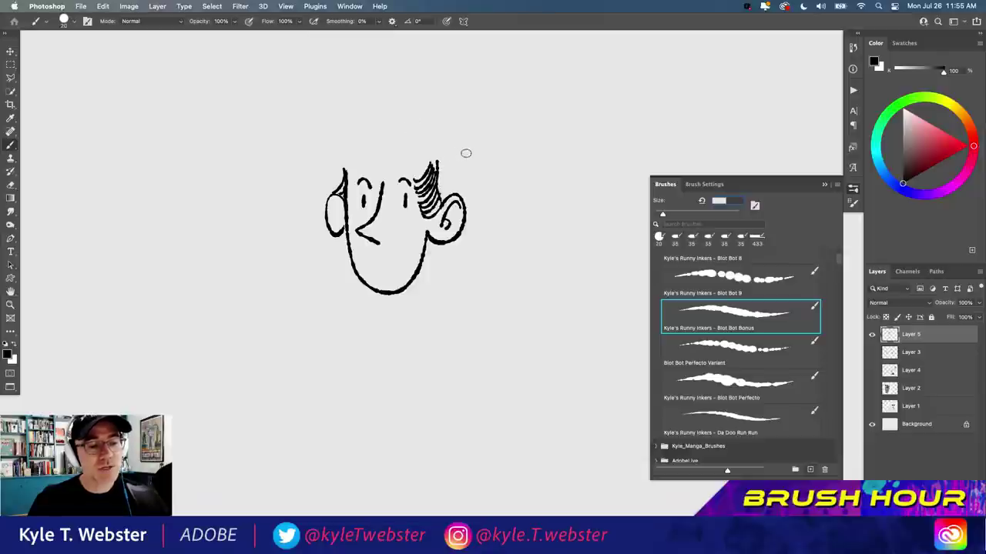
pyautogui.moveTo(490, 165); pyautogui.dragTo(311, 167)
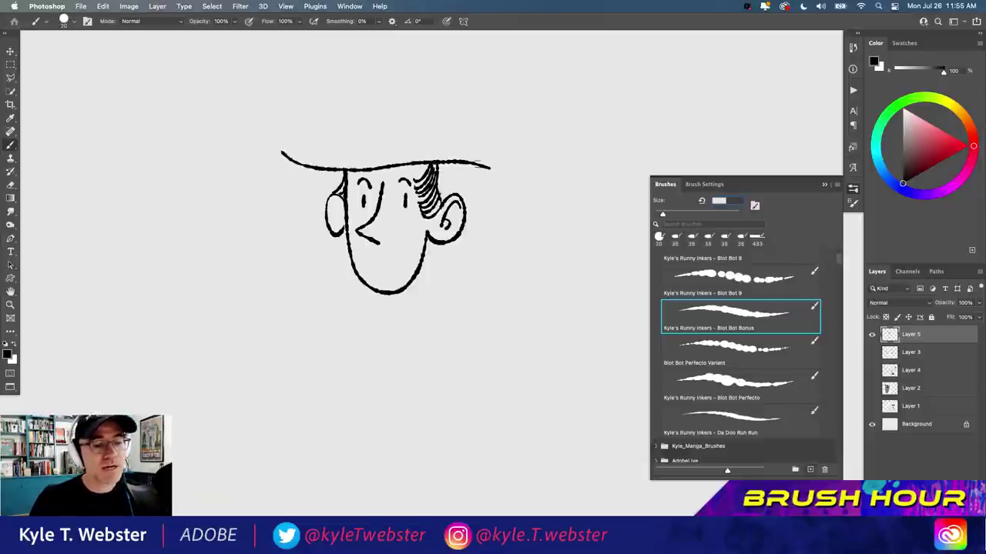
pyautogui.moveTo(436, 160)
pyautogui.mouseDown()
pyautogui.moveTo(427, 128)
pyautogui.moveTo(391, 117)
pyautogui.moveTo(358, 130)
pyautogui.moveTo(344, 169)
pyautogui.mouseUp()
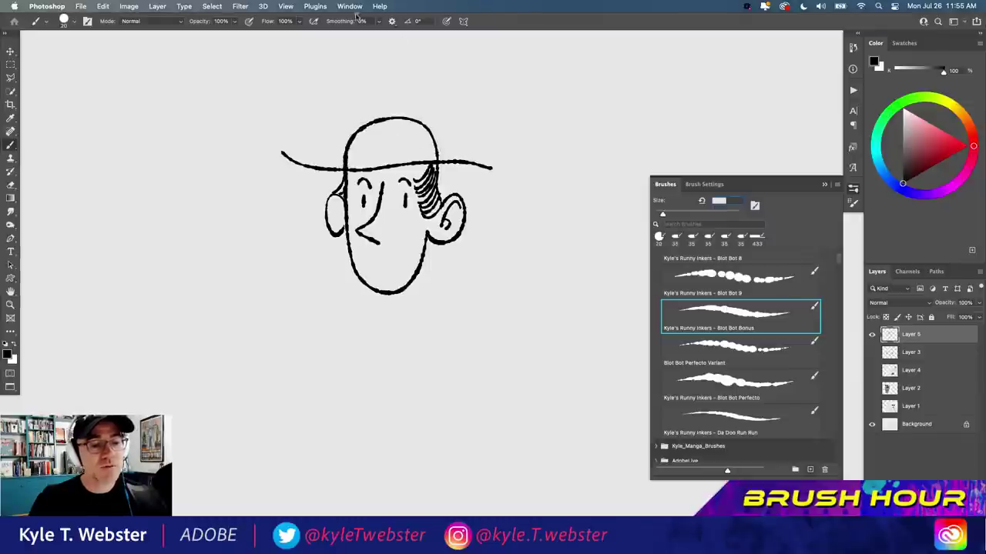
# - Draw the mustache, left-ear detail, neck, and the collar and shoulder lines
pyautogui.moveTo(359, 240)
pyautogui.mouseDown()
pyautogui.moveTo(362, 262)
pyautogui.moveTo(402, 260)
pyautogui.moveTo(394, 266)
pyautogui.mouseUp()
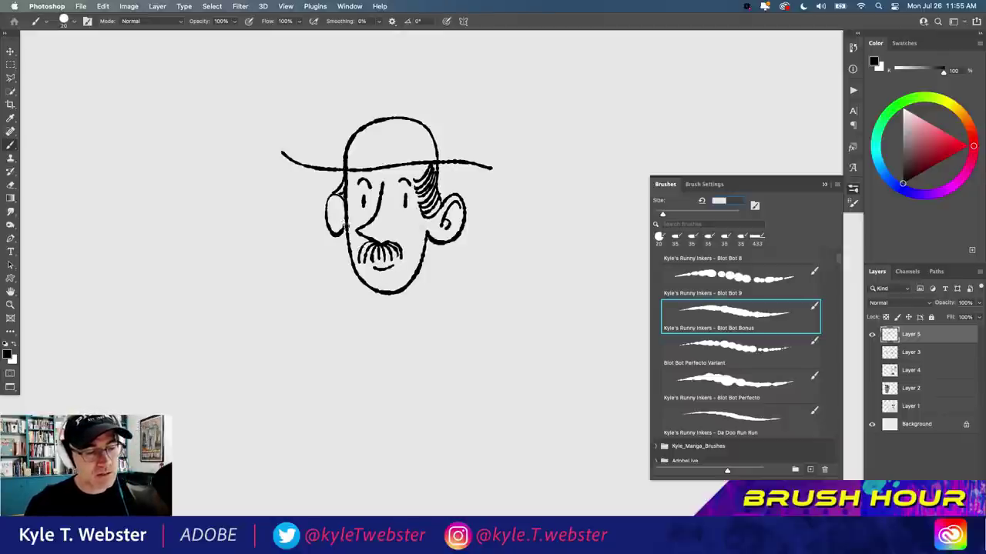
pyautogui.moveTo(332, 202)
pyautogui.mouseDown()
pyautogui.moveTo(343, 227)
pyautogui.moveTo(326, 206)
pyautogui.mouseUp()
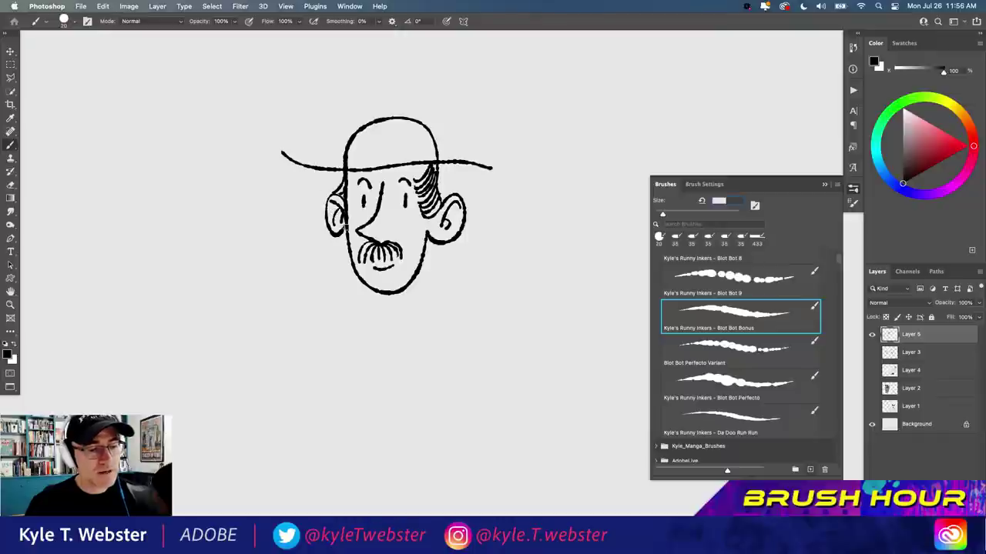
pyautogui.moveTo(422, 263)
pyautogui.mouseDown()
pyautogui.moveTo(429, 303)
pyautogui.moveTo(402, 325)
pyautogui.moveTo(390, 292)
pyautogui.moveTo(376, 320)
pyautogui.mouseUp()
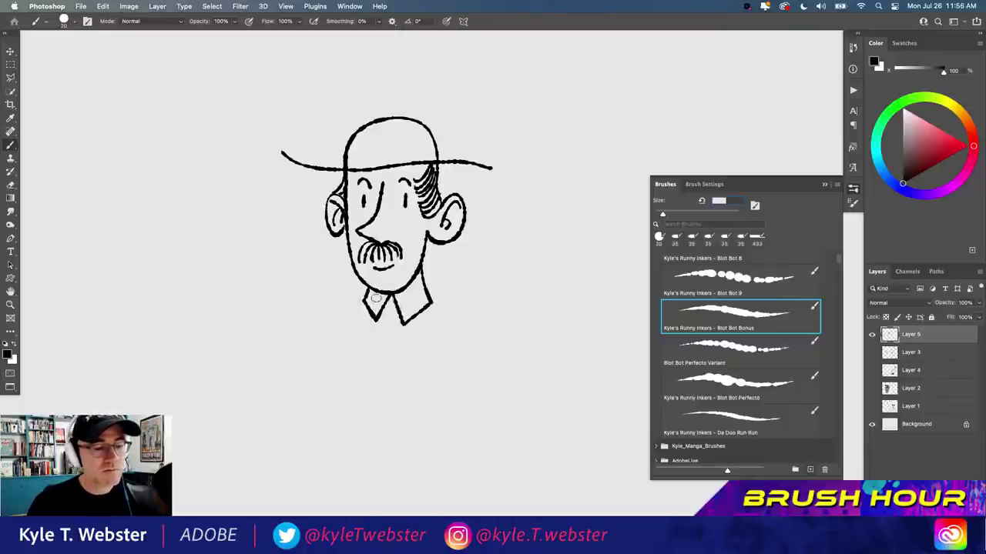
pyautogui.moveTo(428, 301); pyautogui.dragTo(460, 314)
pyautogui.moveTo(367, 304); pyautogui.dragTo(332, 313)
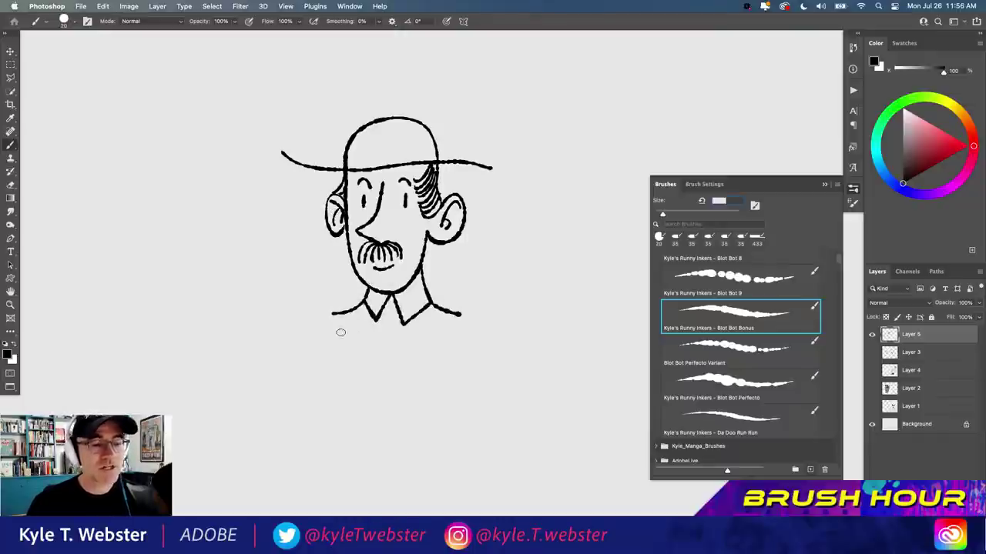